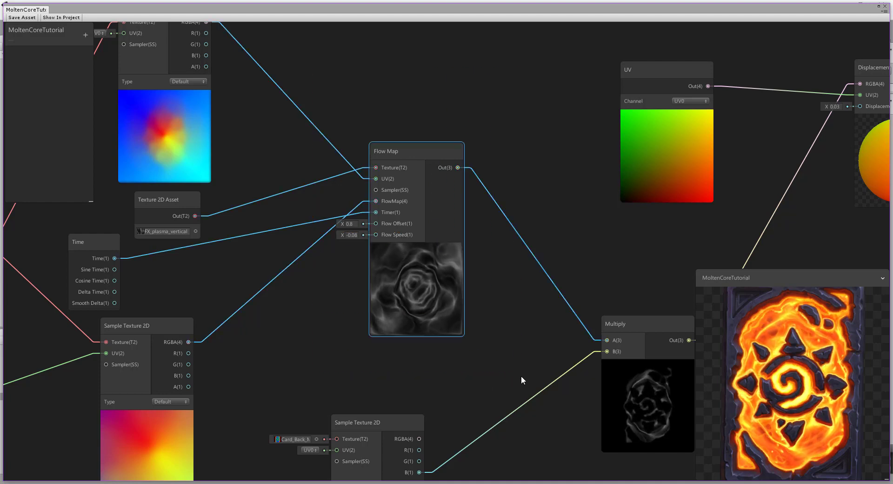
Examine the Flow Map node and its input and output connections in the MoltenCoreTutorial shader graph
left_click_drag(321, 79, 501, 369)
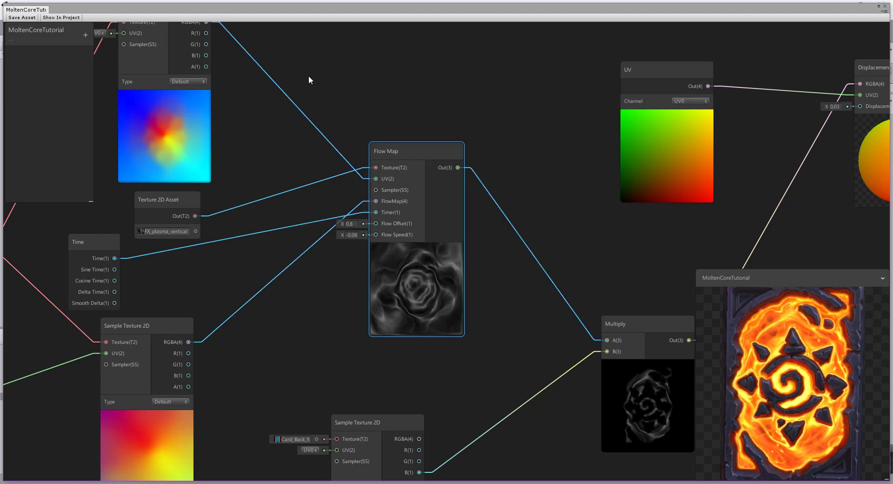
left_click_drag(306, 72, 518, 373)
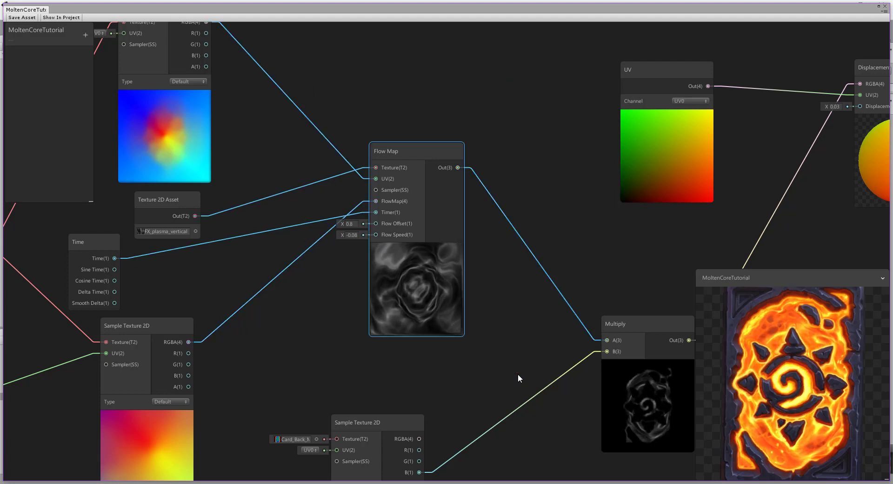
left_click_drag(314, 65, 504, 353)
left_click(332, 103)
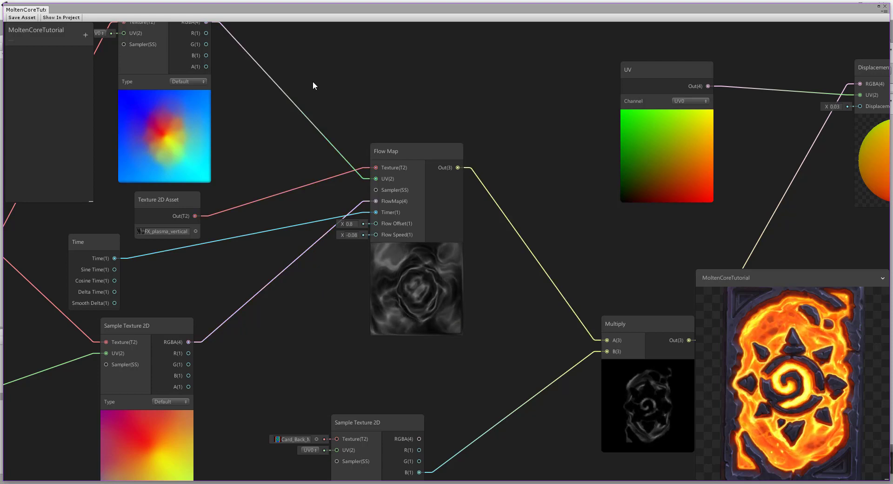
left_click_drag(307, 82, 510, 371)
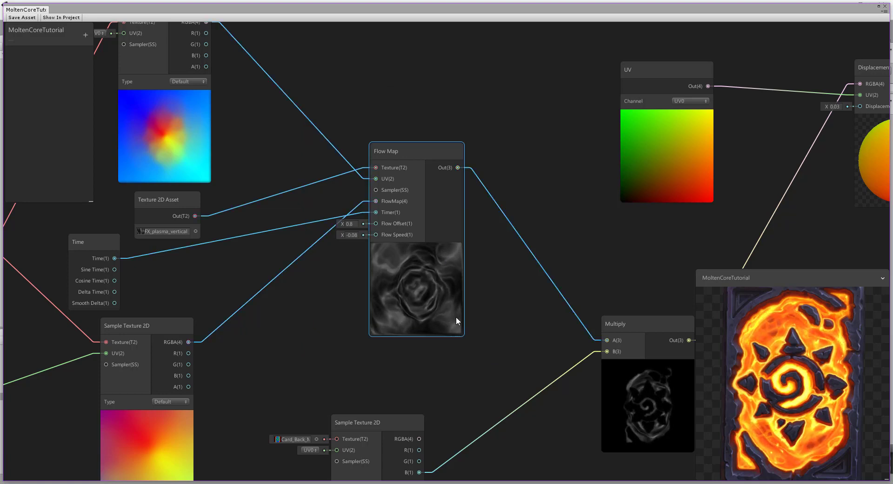
left_click(325, 96)
left_click_drag(307, 78, 515, 372)
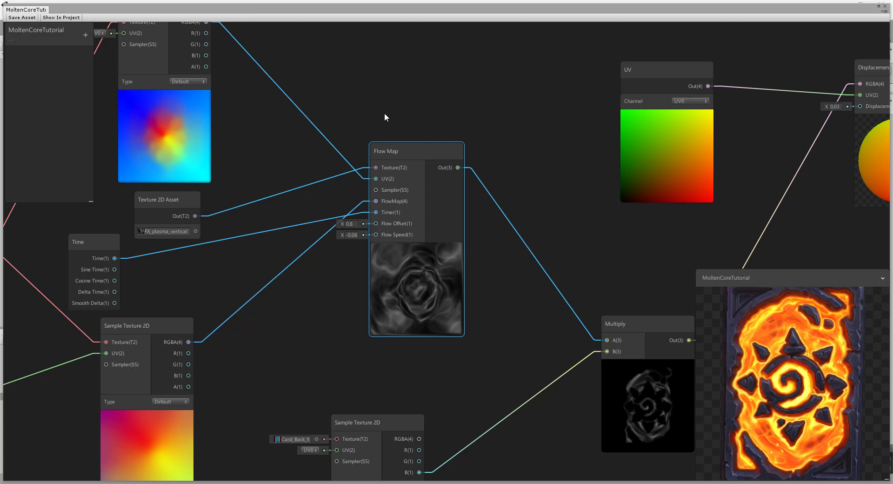
left_click_drag(336, 97, 496, 357)
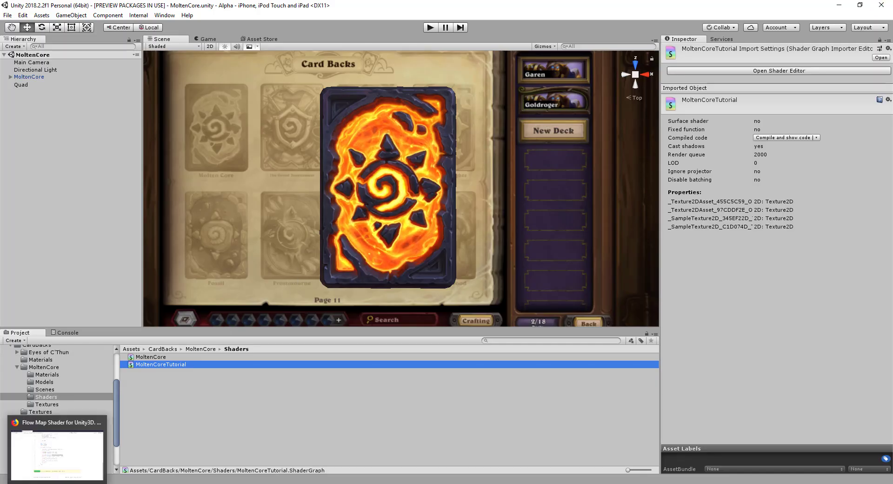
Switch to Firefox and review the Flow Map shader code in the opened GitHub gist
left_click(58, 482)
scroll(259, 279, "up", 6)
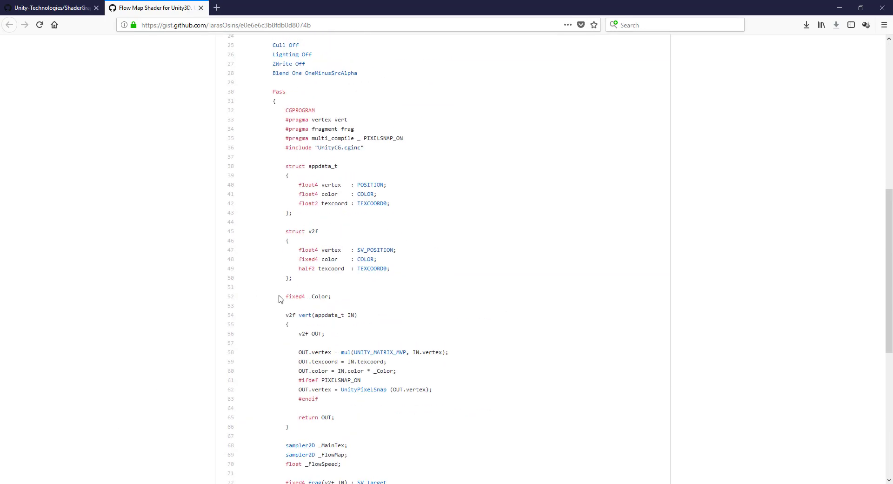
scroll(279, 299, "down", 5)
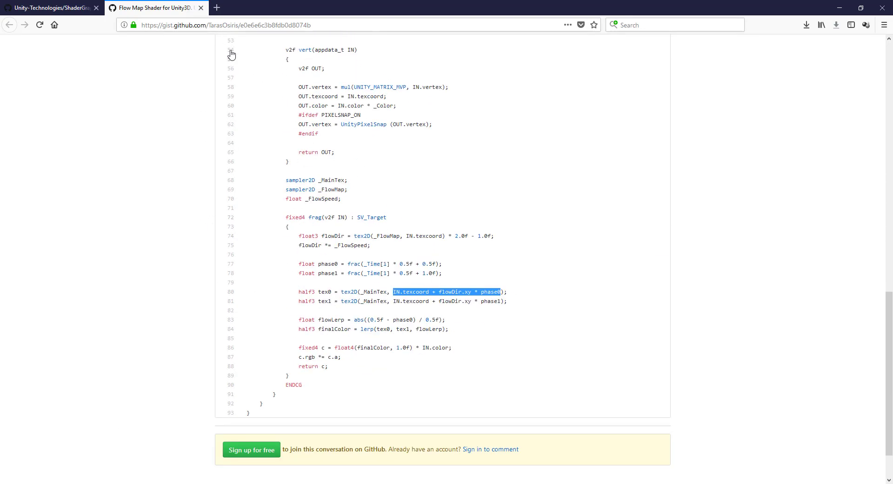
Open the google.ae homepage in a new browser tab
left_click(217, 8)
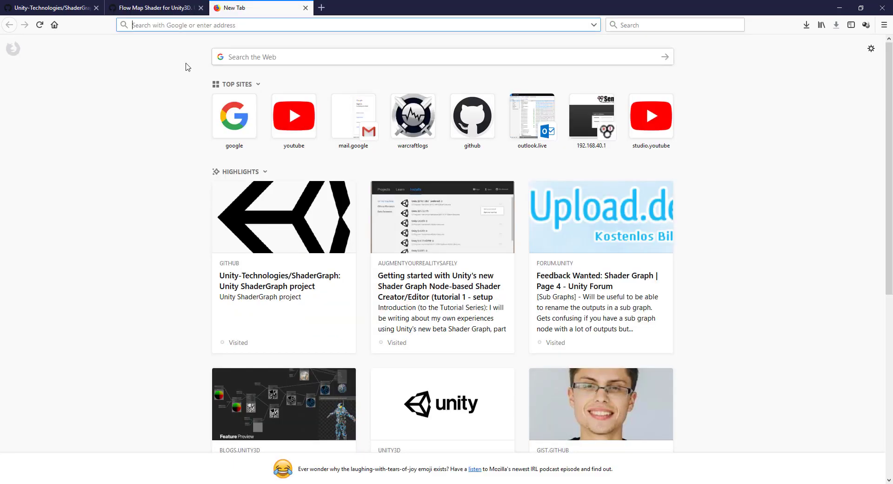
type("google.ae/")
key("Return")
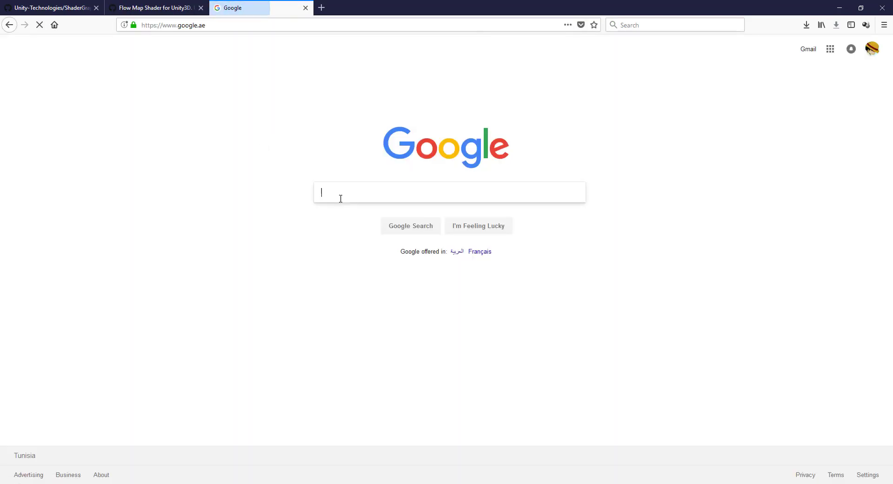
Search Google for "unity shader flow map"
left_click(342, 197)
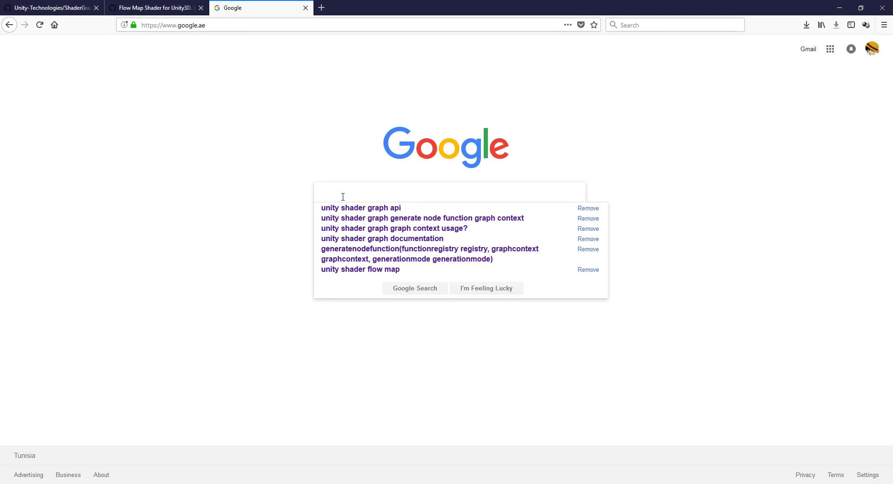
type("unity s")
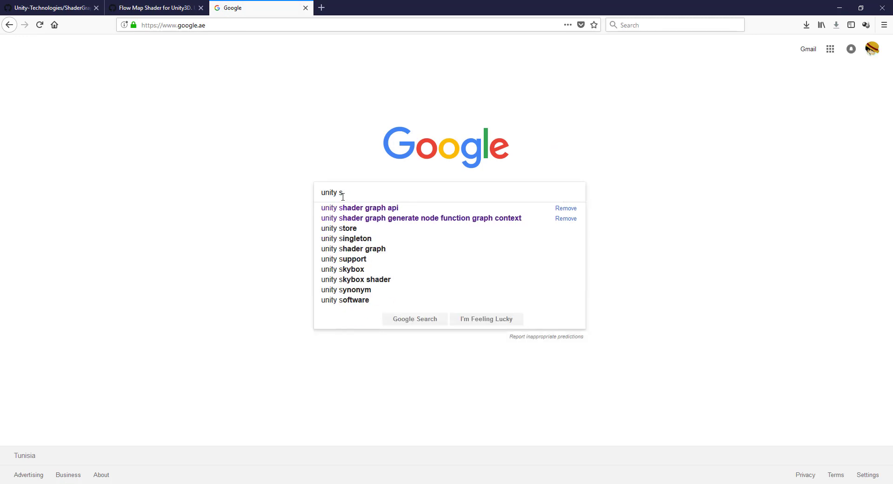
type("ader")
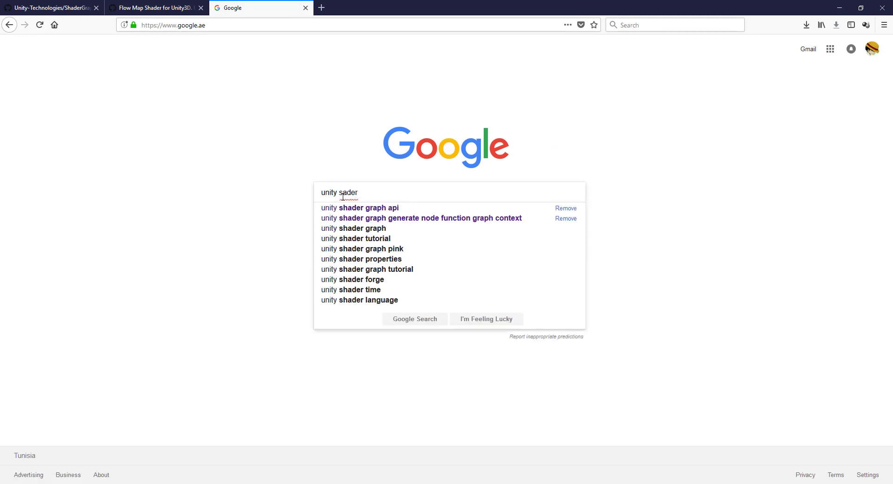
key("BackSpace")
key("BackSpace")
key("BackSpace")
key("BackSpace")
key("BackSpace")
key("BackSpace")
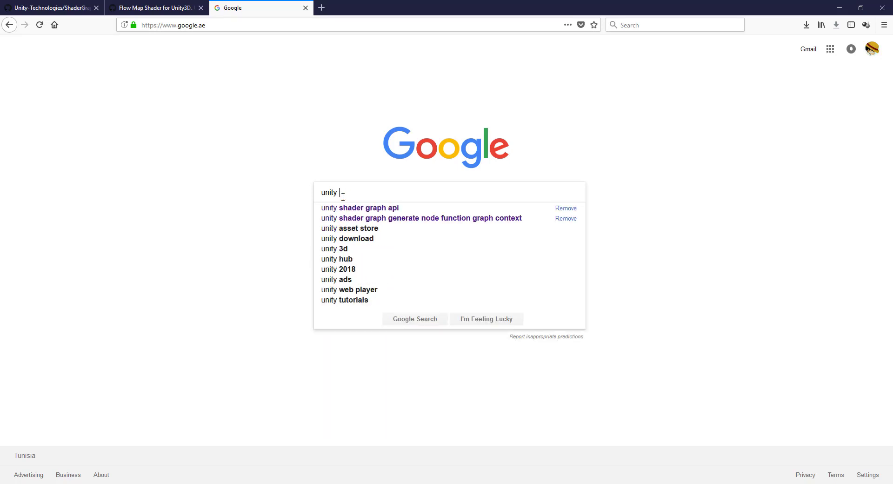
type("shader")
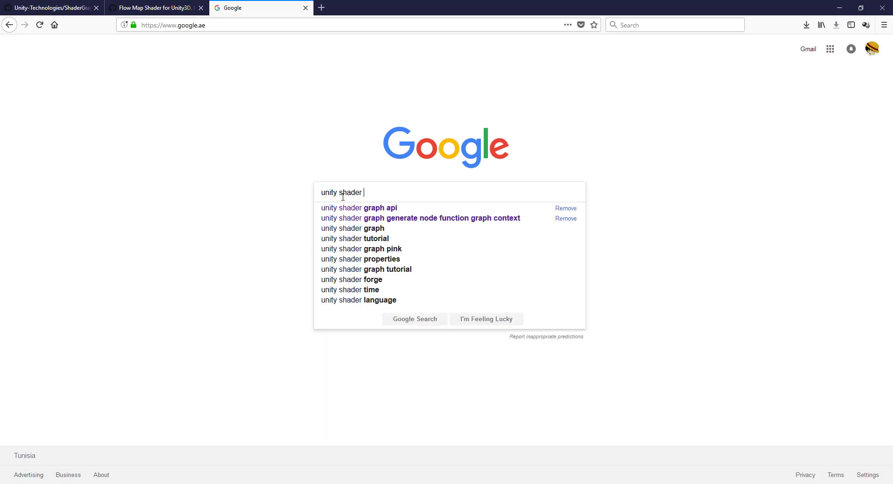
type(" flo")
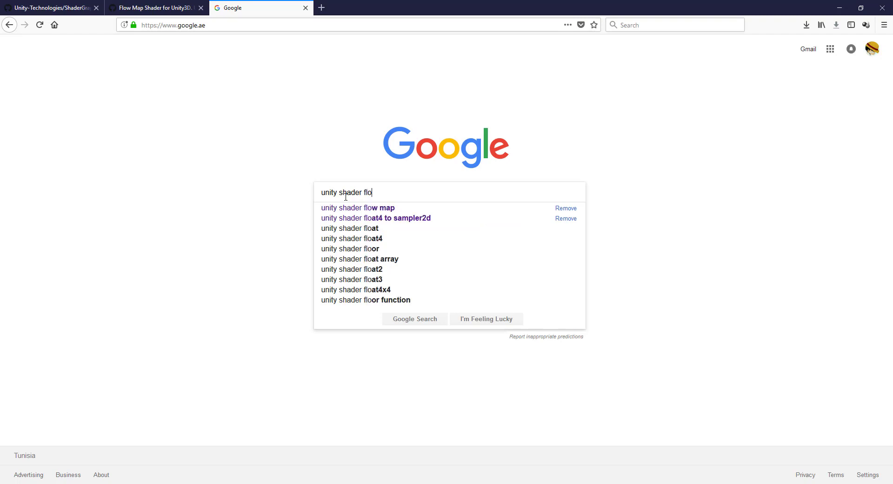
left_click(381, 209)
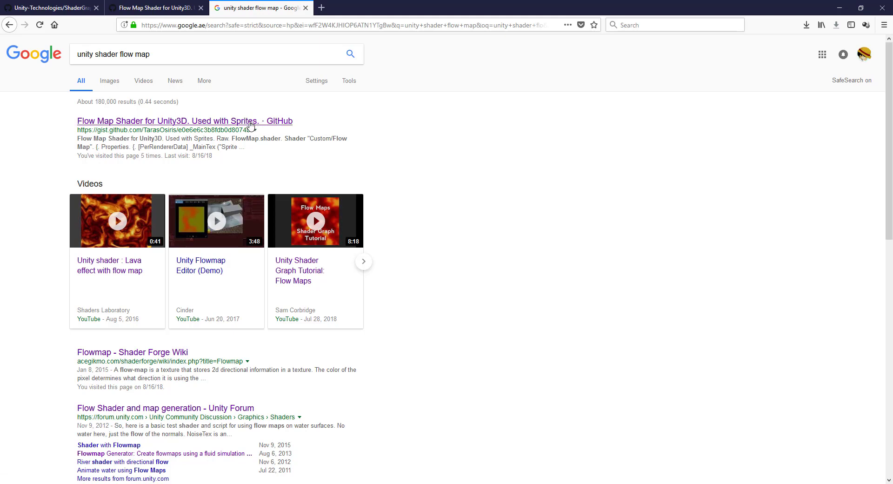
Open the "Flow Map Shader for Unity3D. Used with Sprites." gist and go to its frag function
left_click(251, 122)
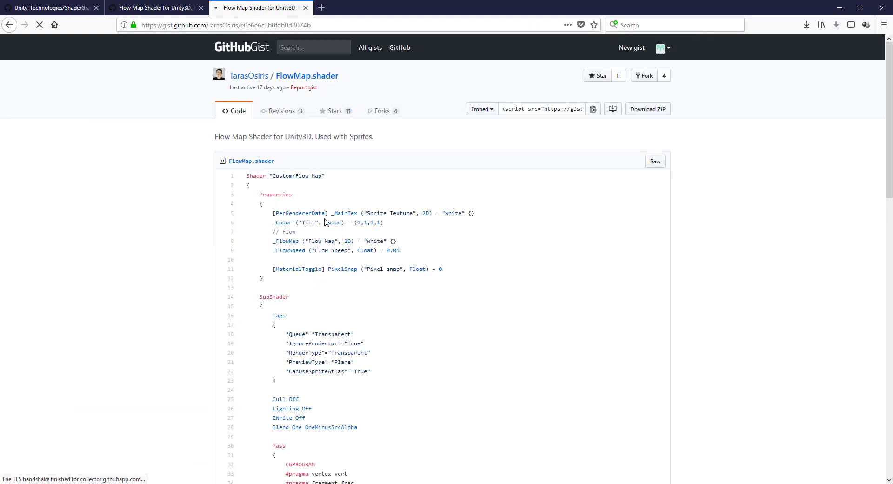
scroll(367, 238, "down", 3)
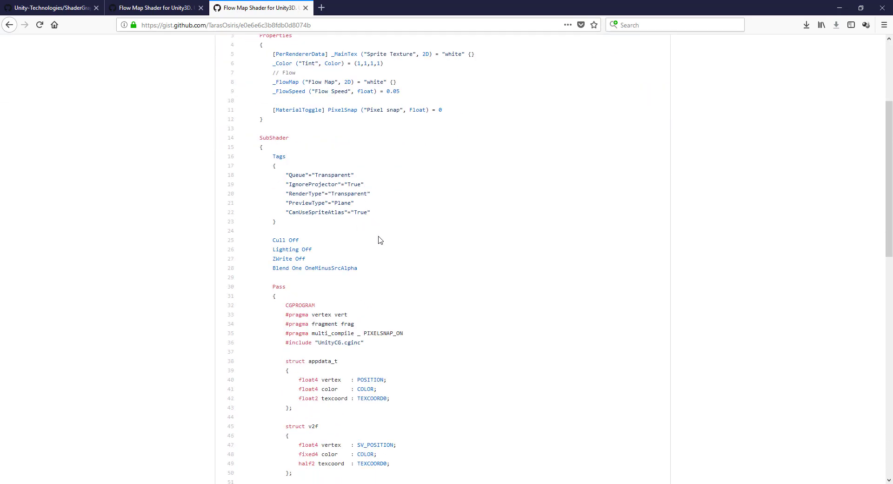
scroll(380, 240, "down", 4)
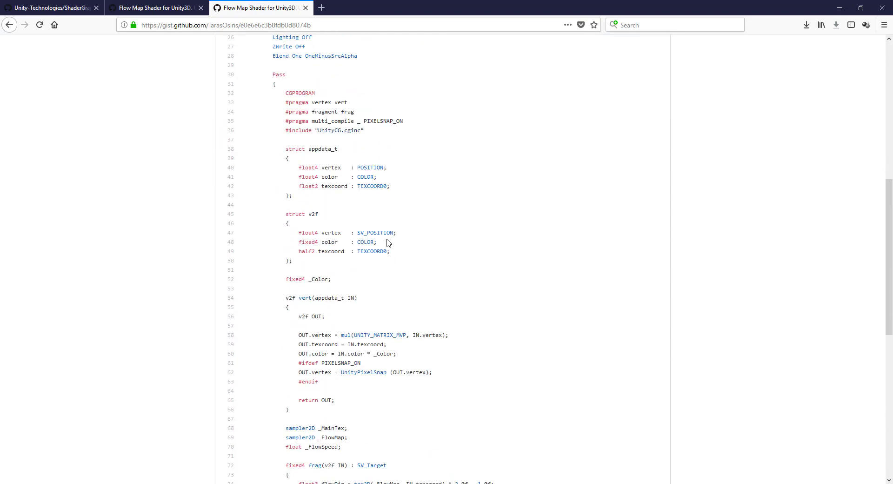
scroll(388, 243, "down", 6)
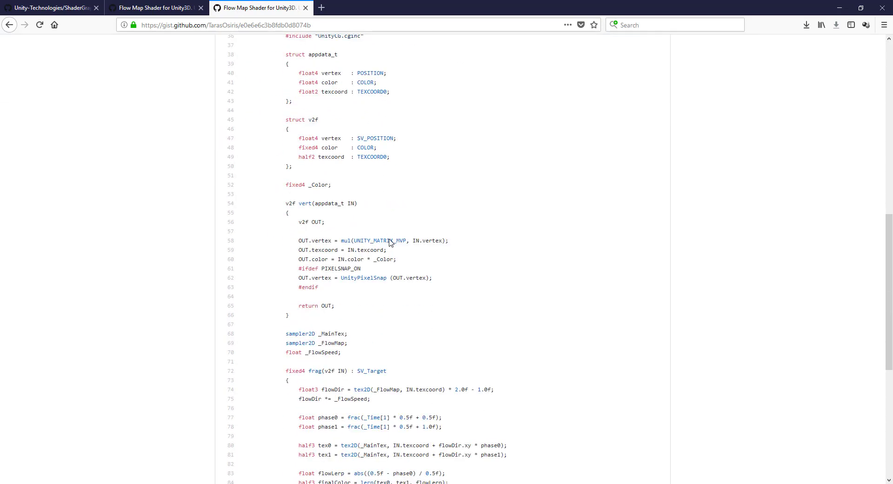
scroll(335, 179, "up", 1)
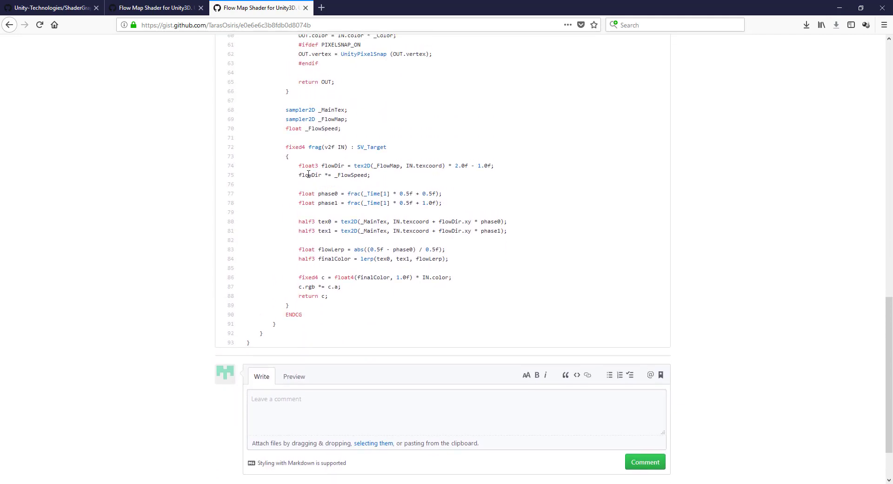
Highlight the frag function's signature and its body code from the flowDir line through the finalColor line
left_click_drag(284, 148, 388, 147)
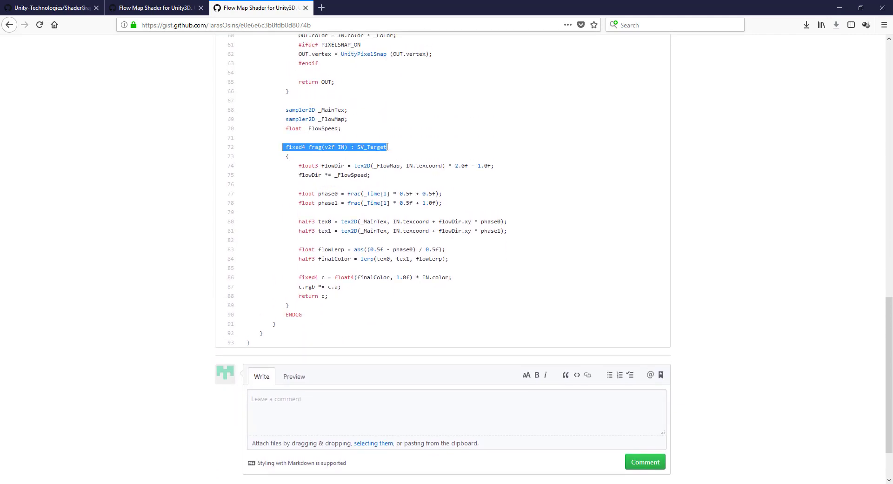
left_click_drag(299, 166, 441, 270)
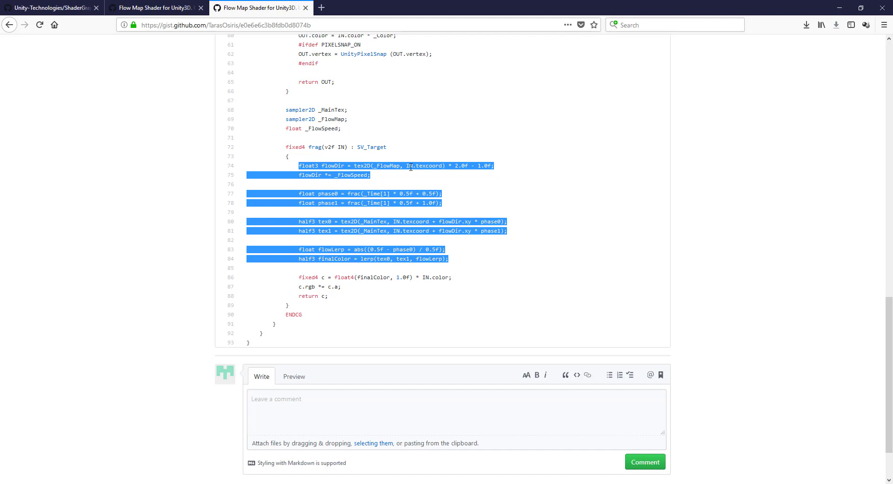
left_click(456, 260)
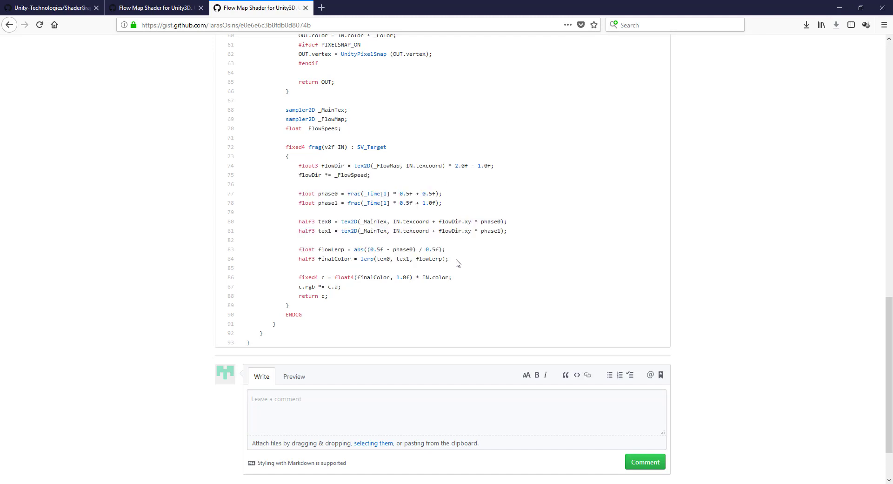
left_click_drag(449, 259, 242, 172)
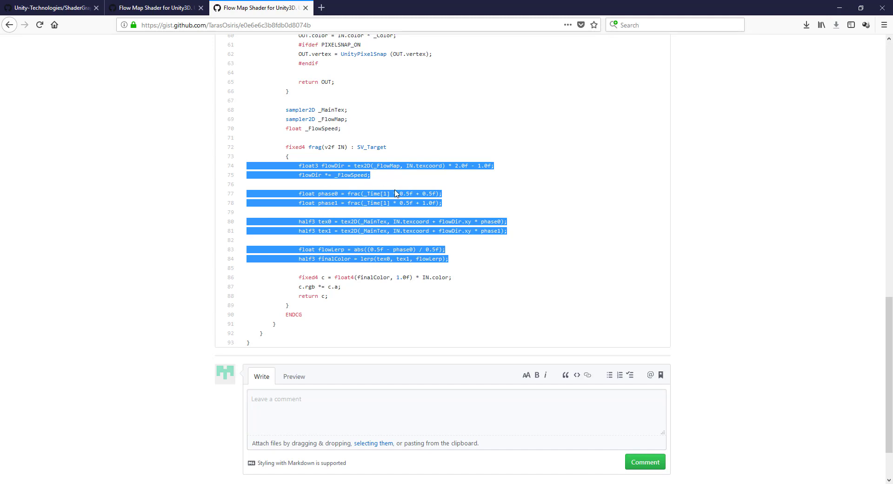
Switch to Unity, collapse the MoltenCore, Eyes of C'Thun and CardBacks folders, and display the root Assets folder
left_click(186, 483)
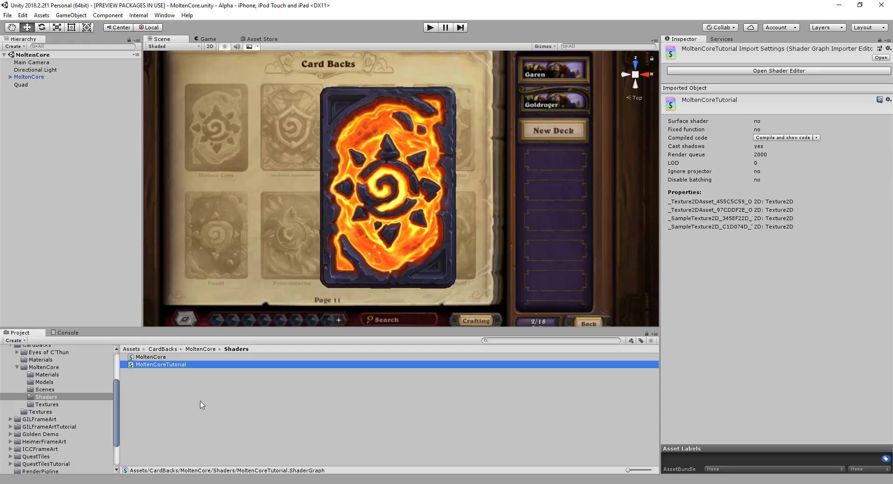
left_click(39, 375)
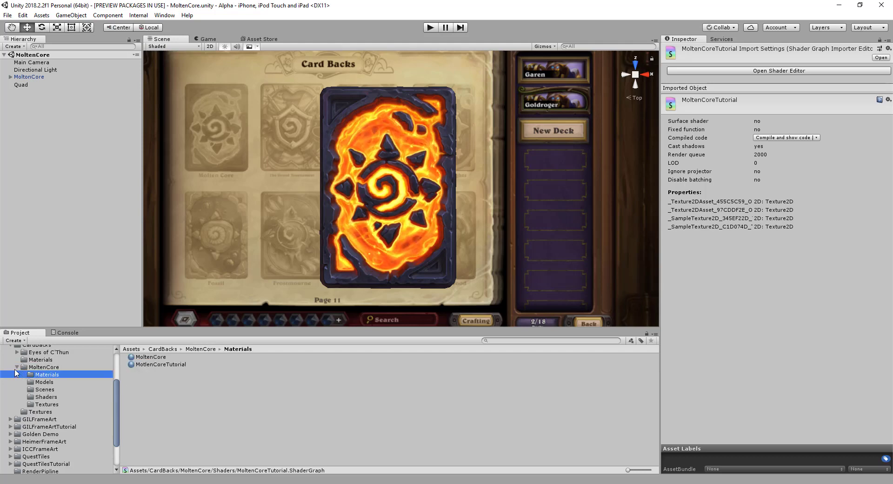
left_click(17, 367)
left_click(17, 353)
scroll(16, 360, "up", 3)
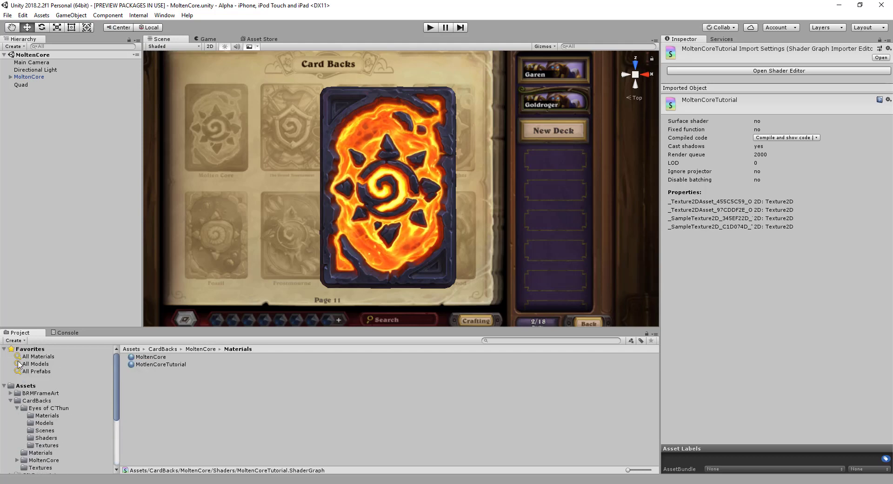
left_click(17, 408)
left_click(12, 405)
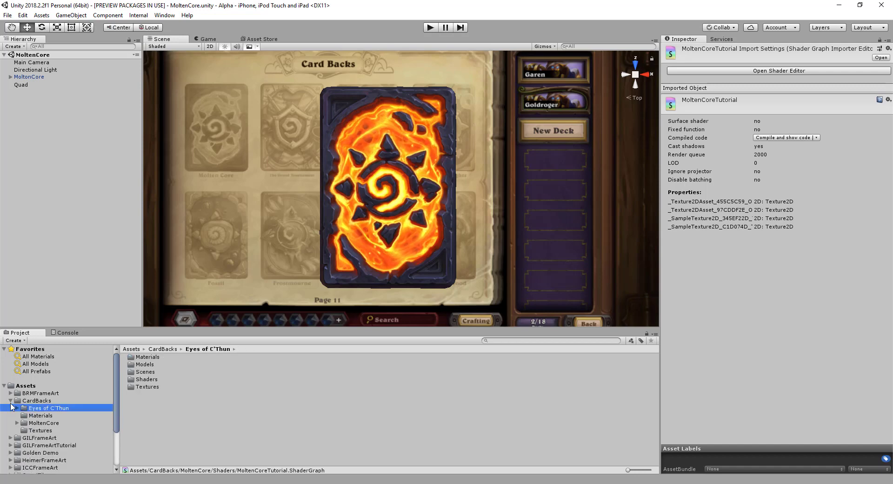
left_click(11, 401)
left_click(22, 386)
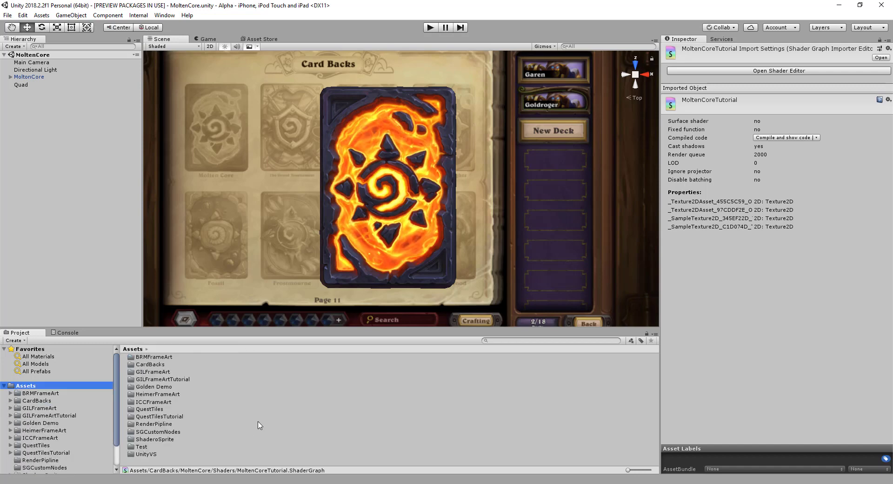
Create a folder named FlowMap in the root Assets folder
right_click(473, 431)
left_click(265, 471)
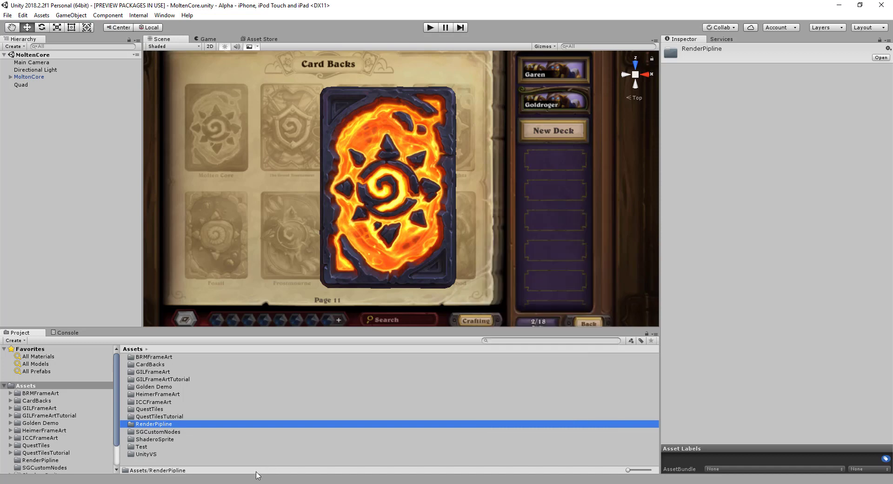
right_click(29, 386)
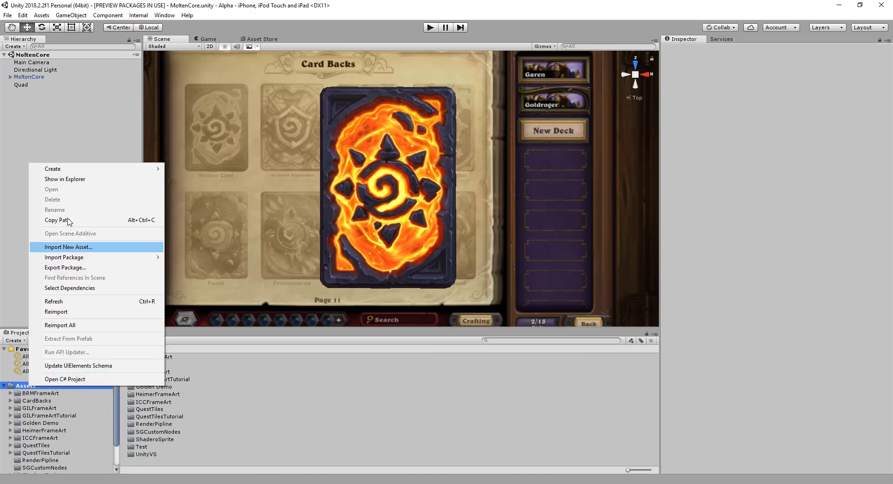
mouse_move(89, 170)
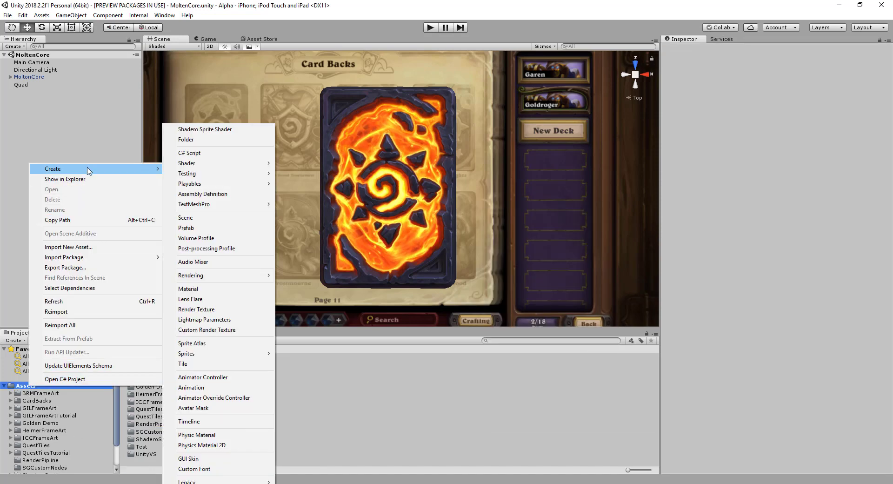
left_click(188, 140)
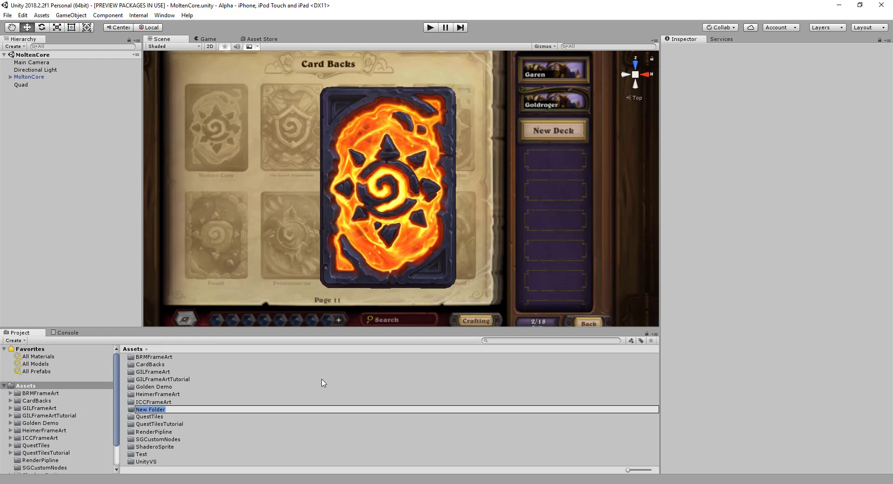
type("F")
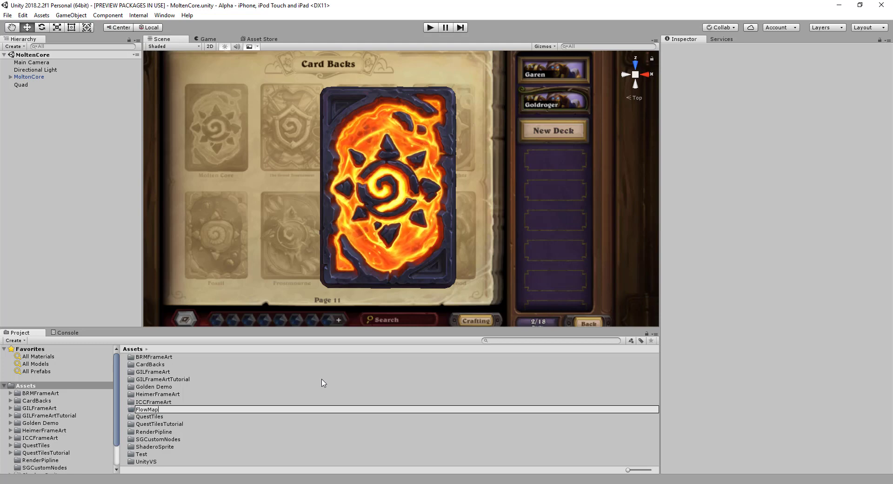
type("lowMap")
key("Return")
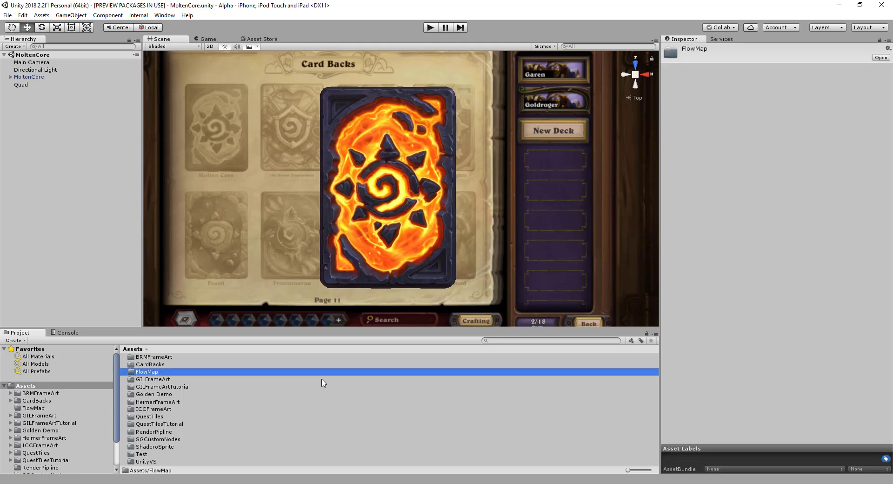
Open the FlowMap folder and create a subfolder named Material in it
double_click(154, 373)
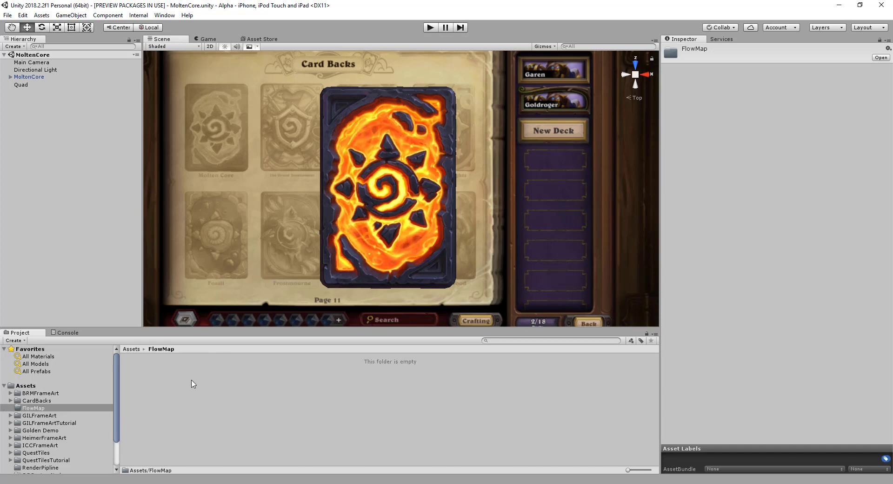
right_click(202, 357)
mouse_move(244, 152)
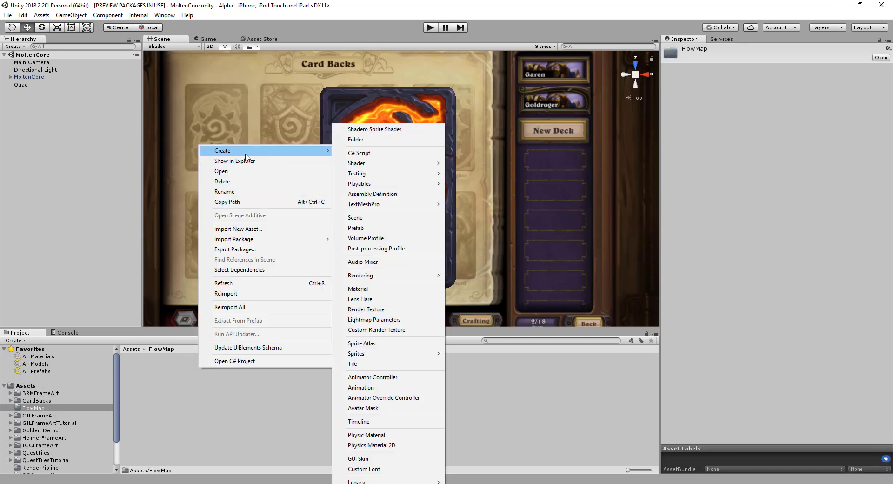
left_click(385, 141)
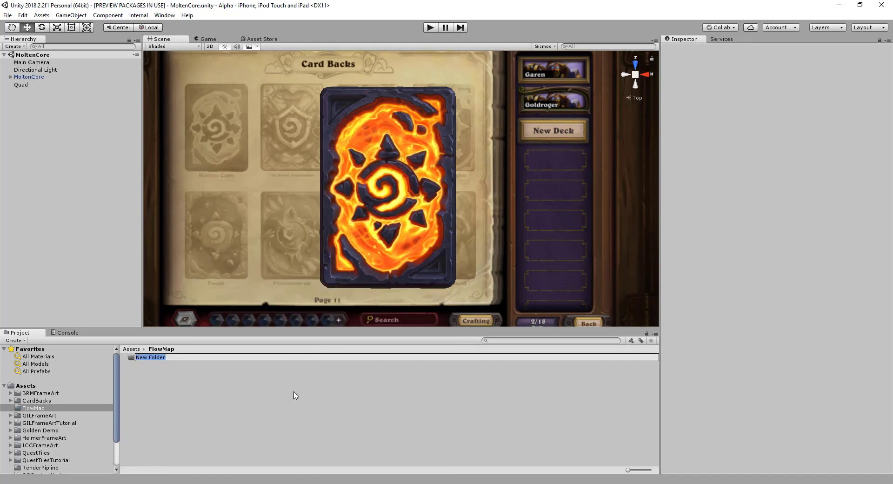
type("Mate")
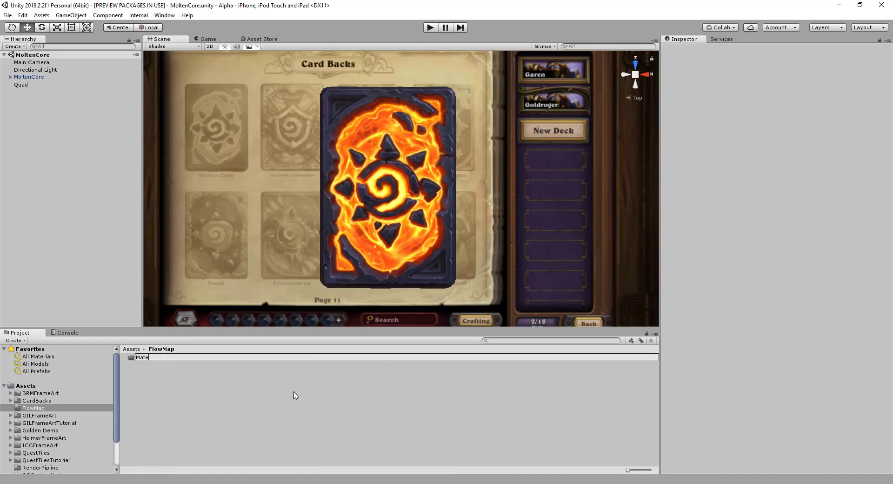
type("rial")
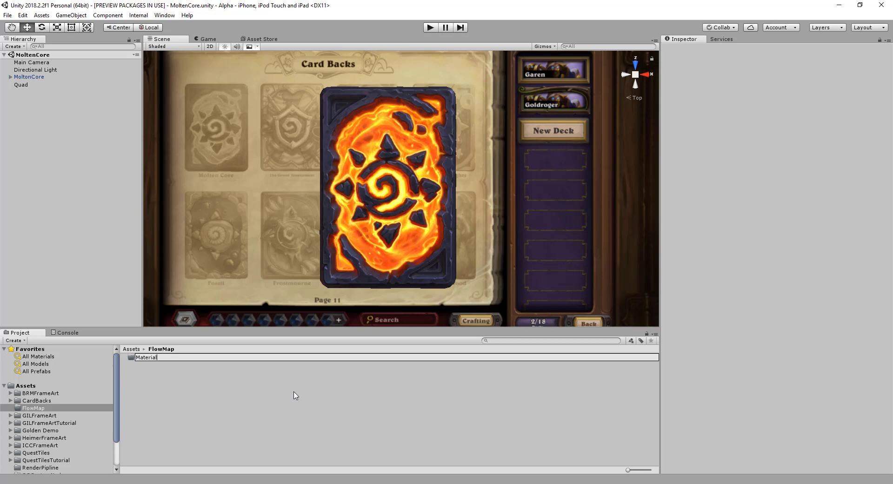
key("Return")
Create a second subfolder named Shader inside the FlowMap folder
right_click(296, 395)
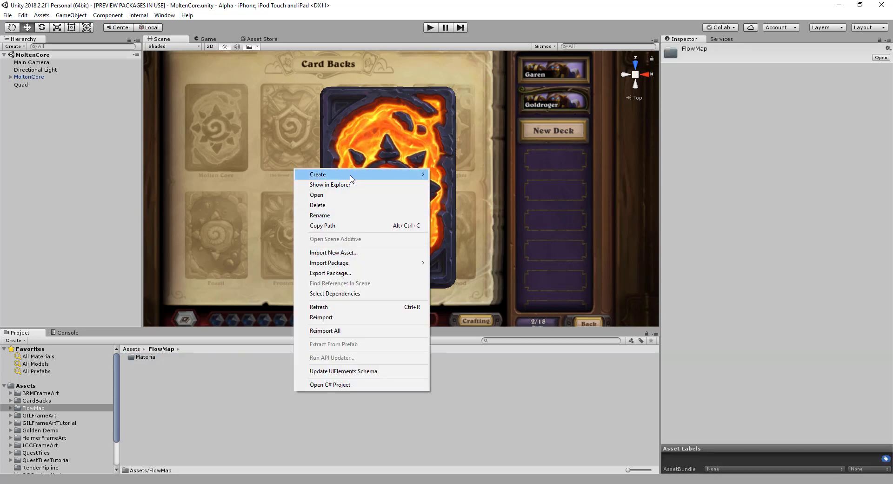
mouse_move(384, 175)
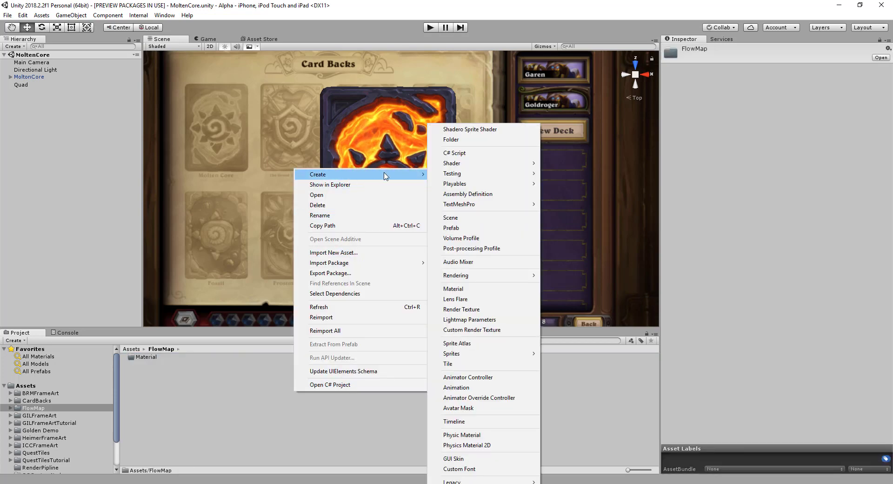
left_click(471, 139)
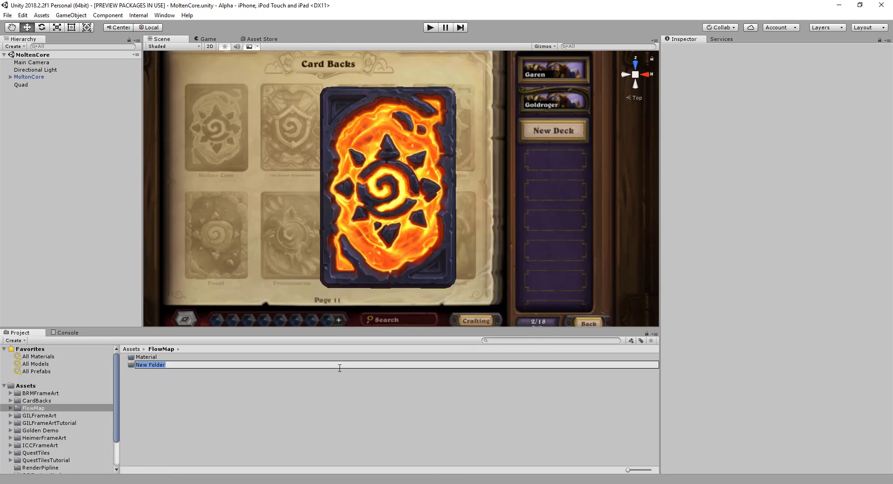
type("Shader")
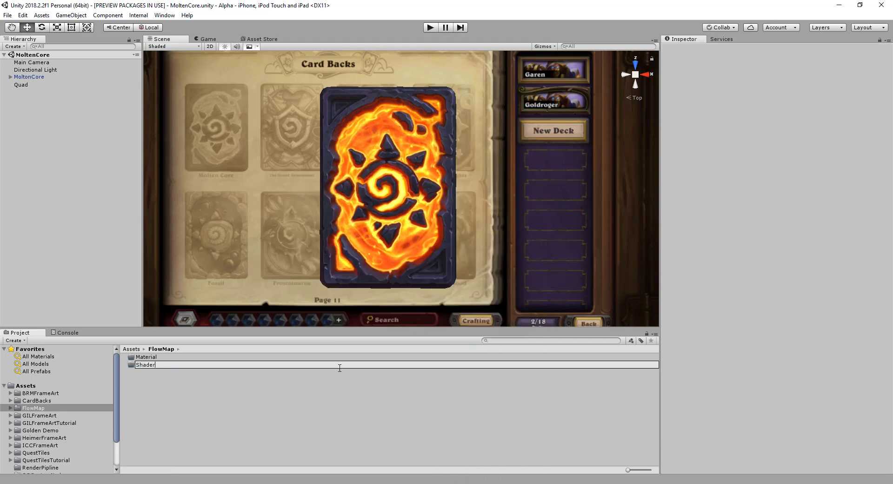
key("Return")
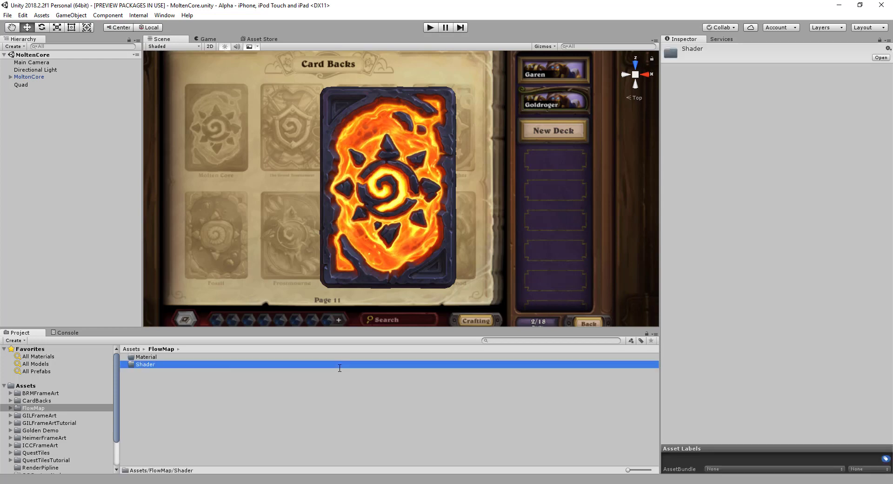
left_click(147, 364)
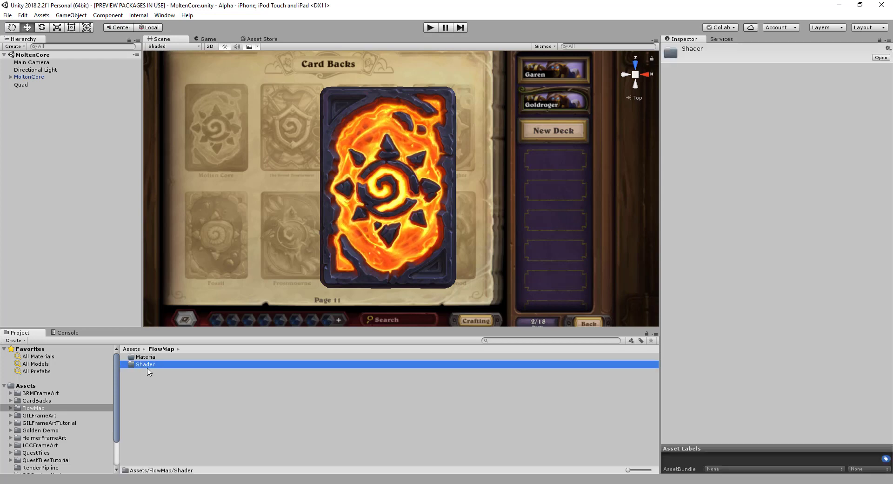
left_click(185, 366)
left_click(210, 405)
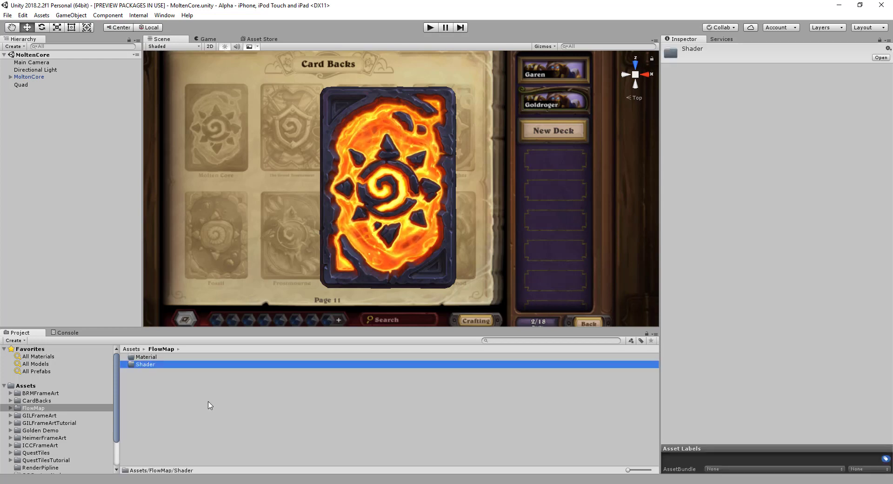
Add a subfolder named Script to the FlowMap folder
left_click(149, 389)
right_click(147, 387)
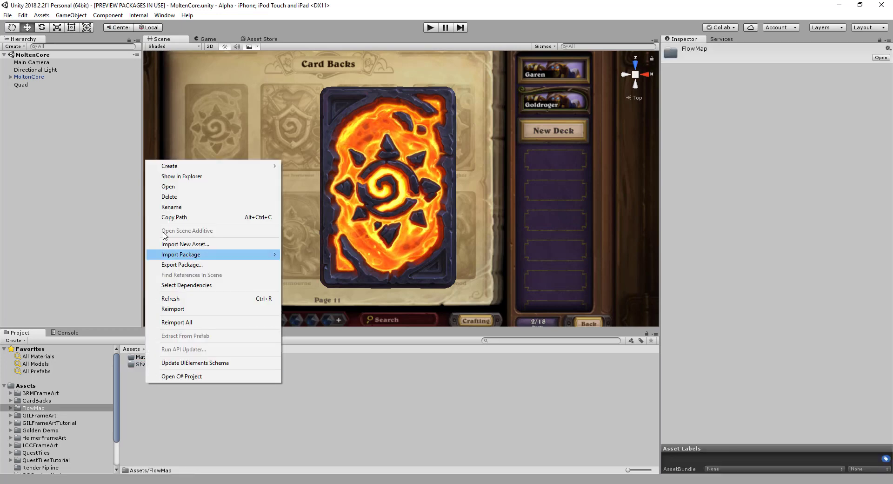
mouse_move(191, 169)
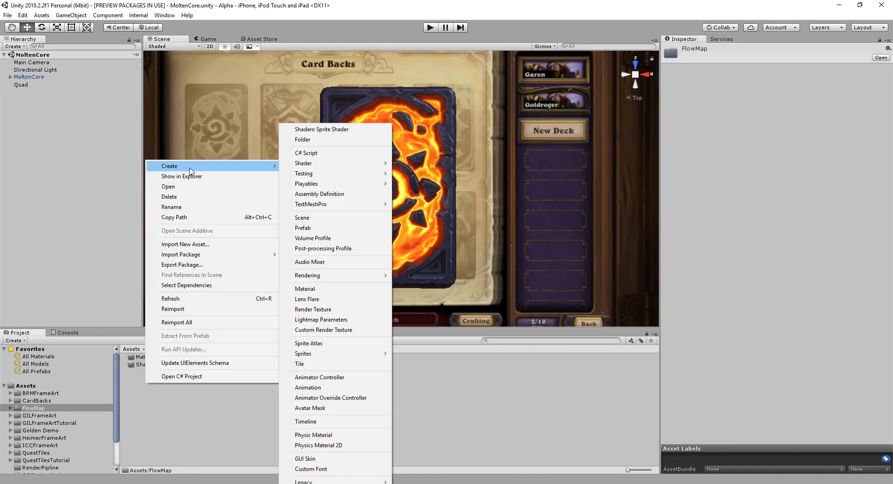
left_click(329, 139)
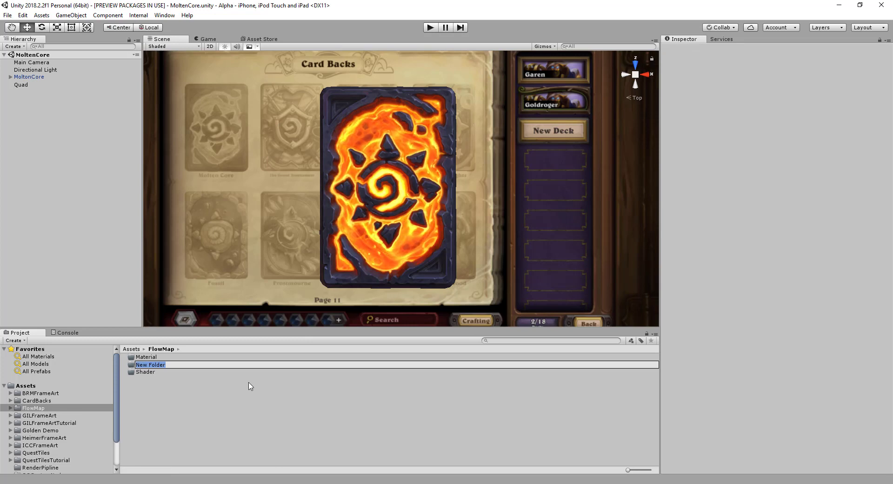
type("Script")
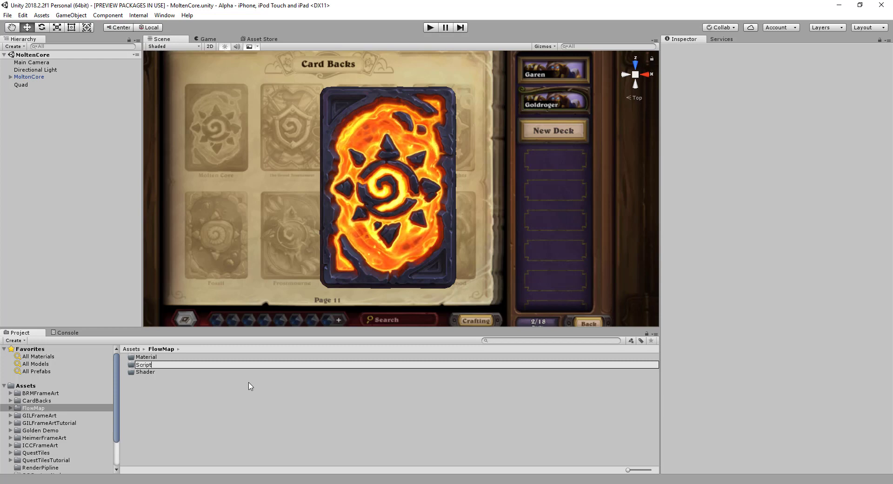
key("Return")
left_click(176, 407)
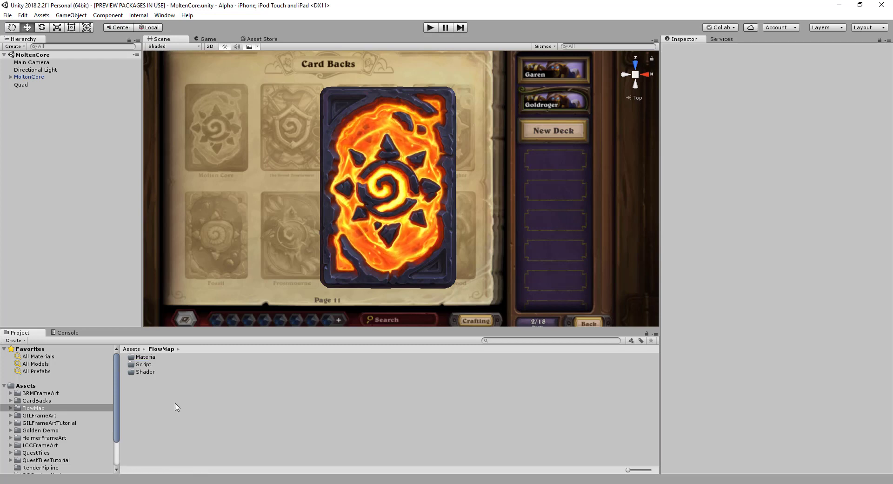
scroll(68, 437, "down", 2)
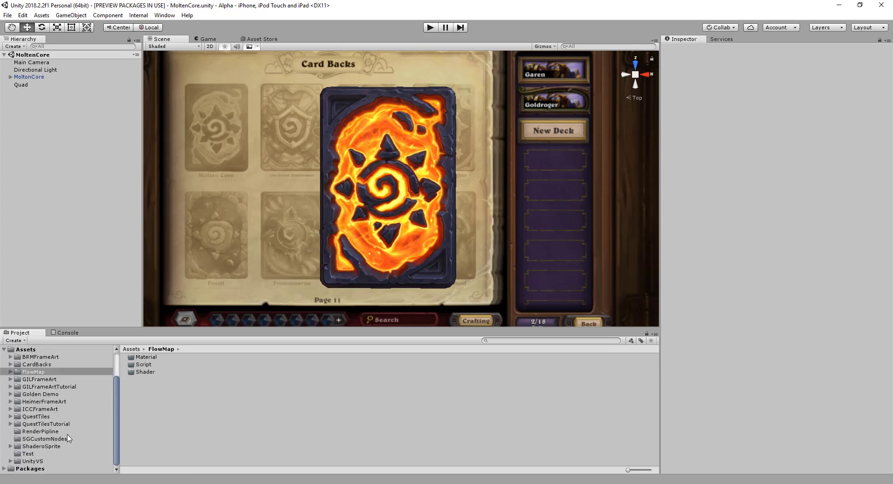
scroll(69, 437, "up", 2)
left_click(145, 371)
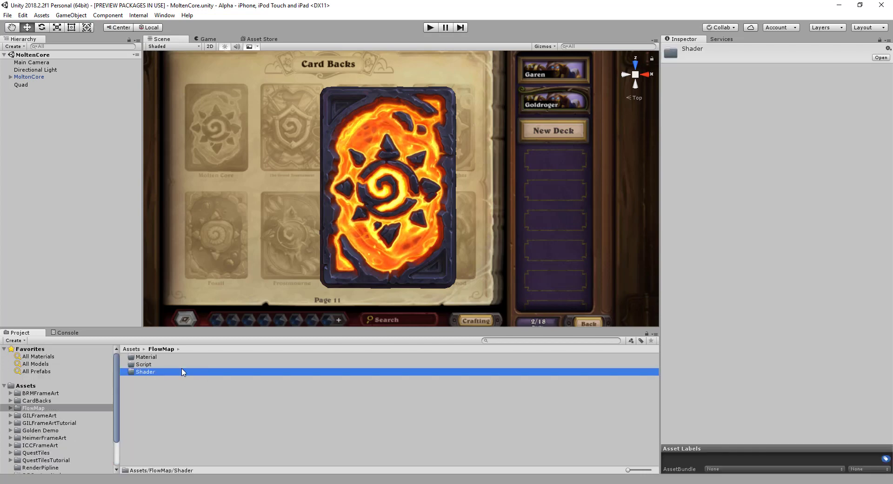
double_click(146, 356)
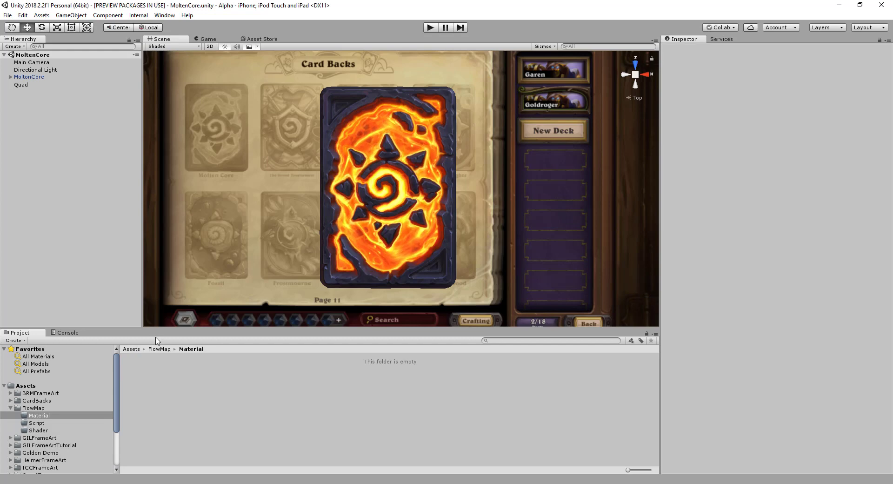
left_click(35, 409)
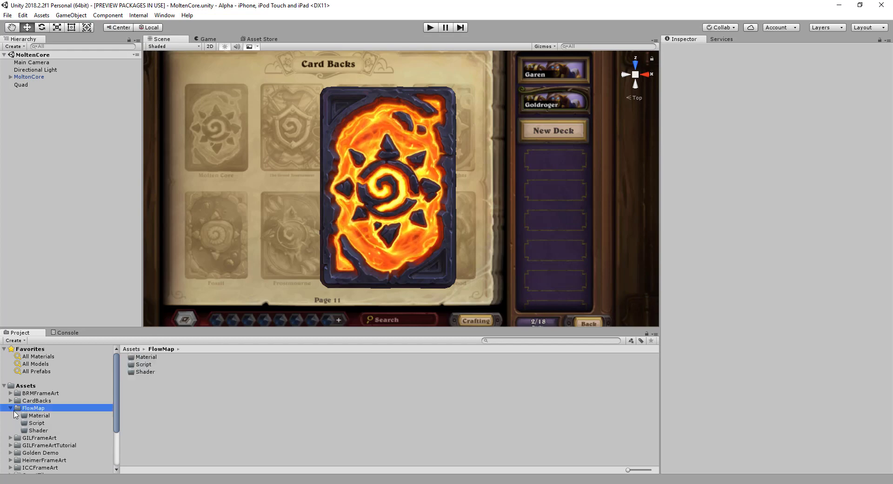
Create a subfolder named Scenes alongside the Material, Script and Shader folders in FlowMap
right_click(186, 393)
mouse_move(307, 168)
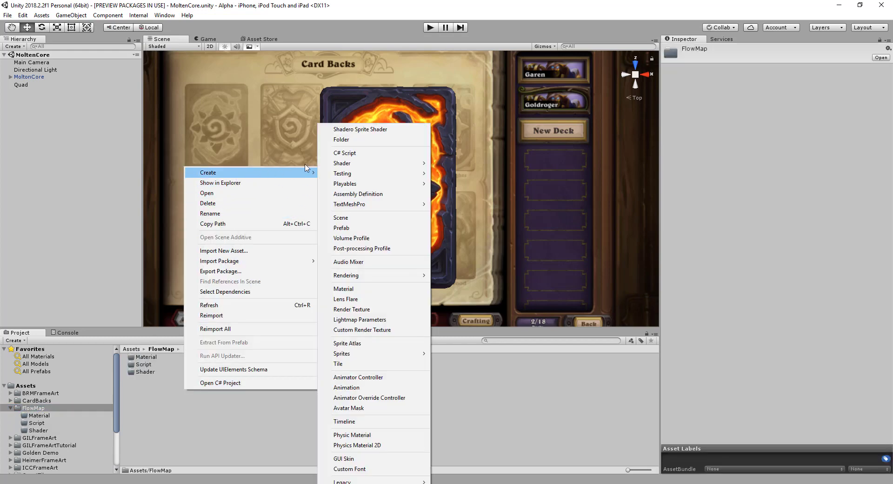
left_click(342, 140)
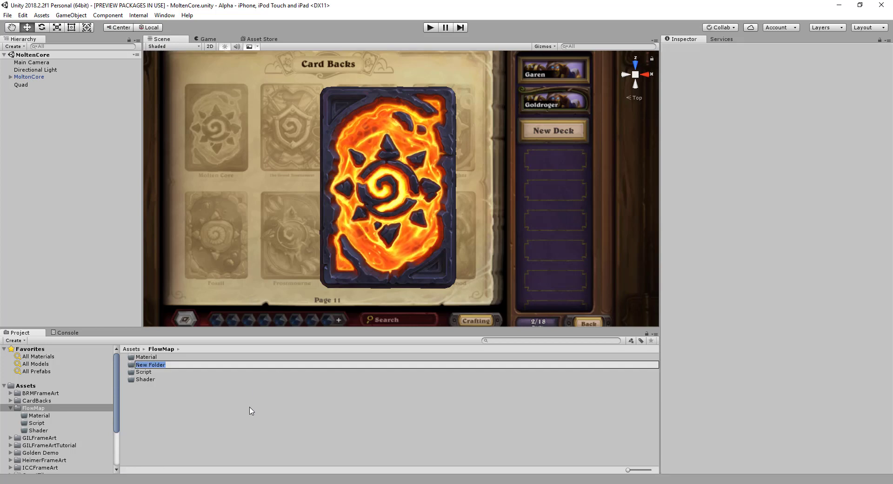
type("Scenes")
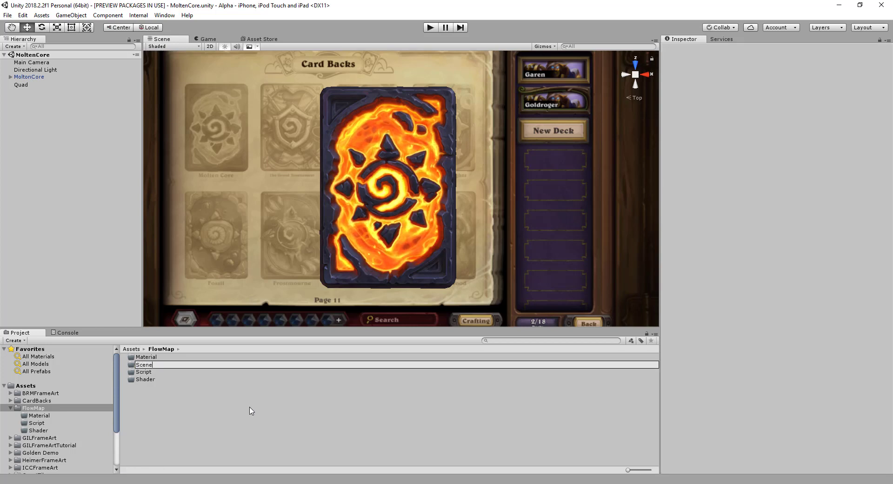
Rename the Material folder in FlowMap as Materials
left_click(149, 356)
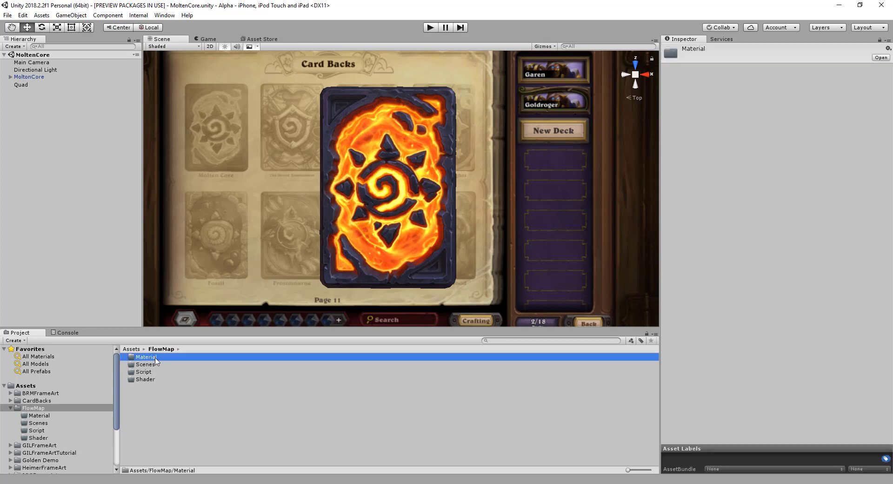
left_click(158, 358)
left_click(158, 357)
type("s")
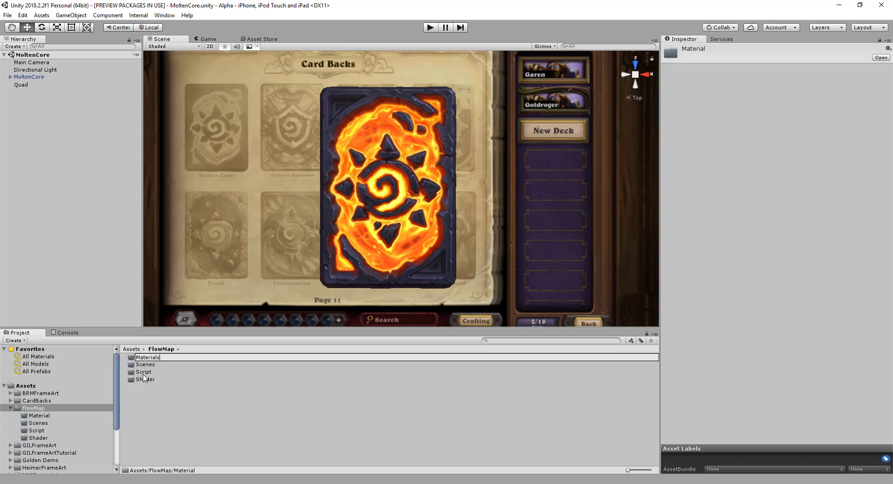
key("Return")
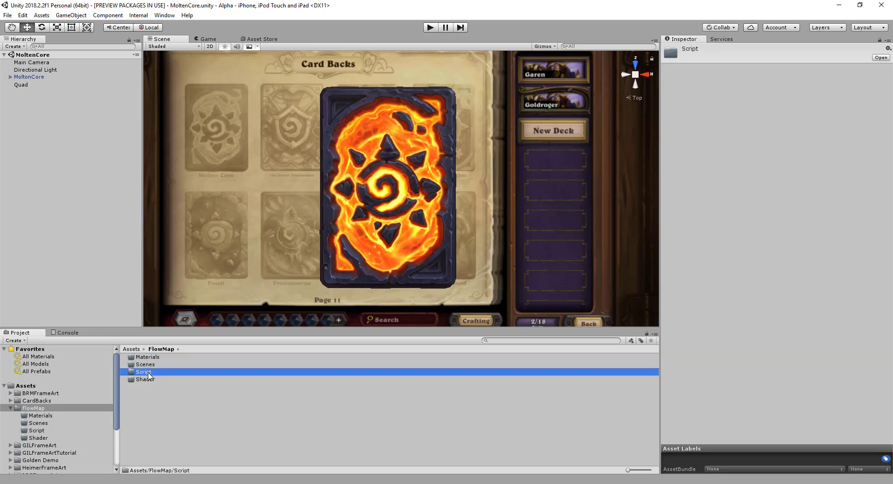
Rename the Script folder in FlowMap as Scripts
left_click(147, 372)
left_click(146, 373)
left_click(159, 373)
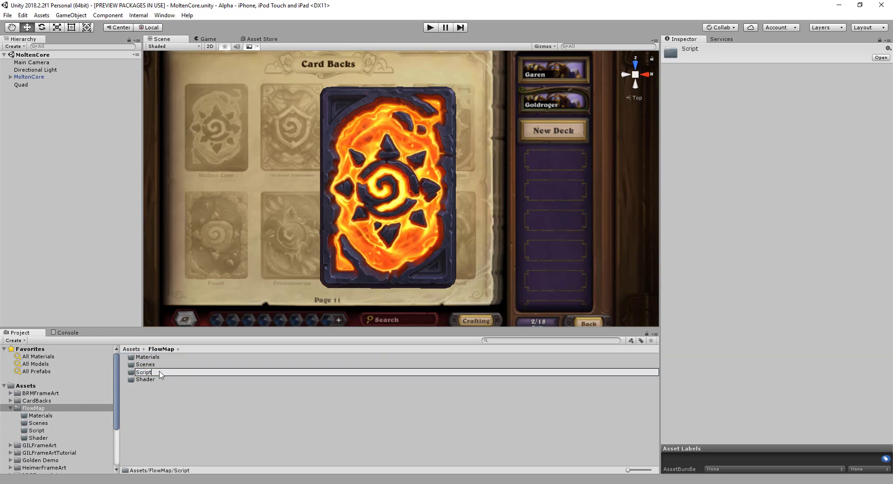
type("s")
left_click(151, 380)
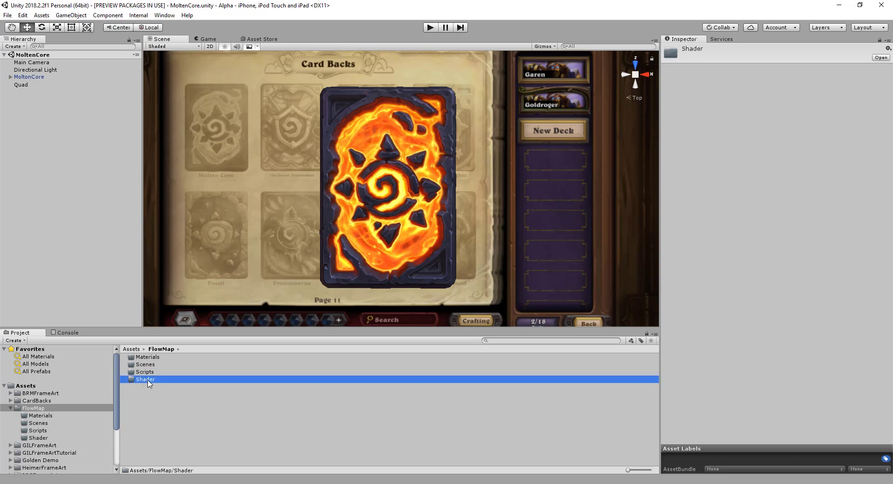
Rename the Shader folder in FlowMap as Shaders
left_click(153, 379)
left_click(157, 380)
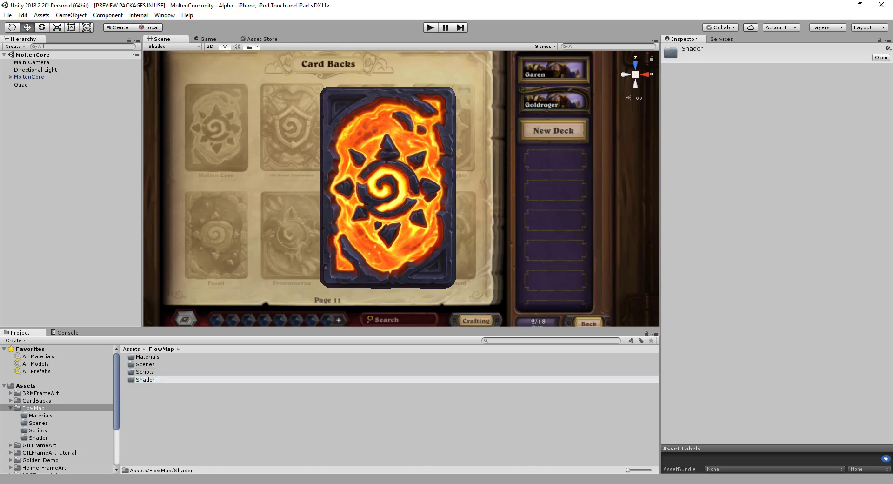
type("s")
key("Return")
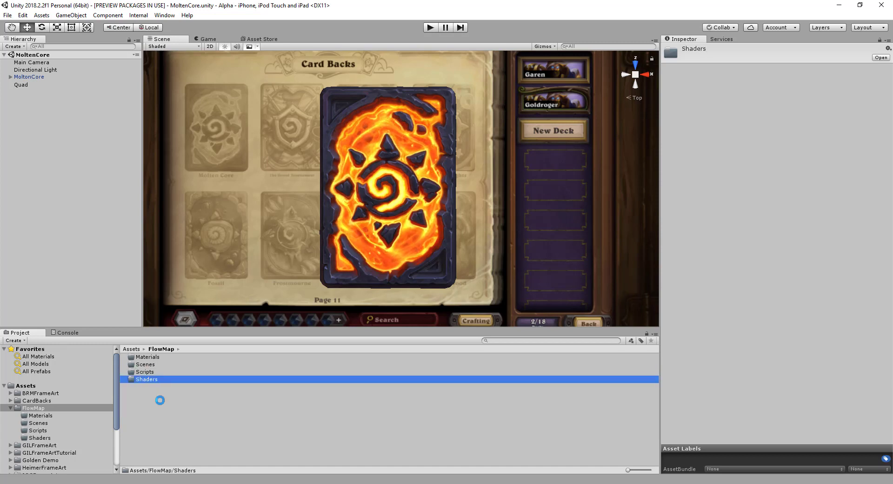
Create a scene named FlowMap in the FlowMap asset folder's Scenes subfolder and open it
double_click(148, 366)
right_click(181, 385)
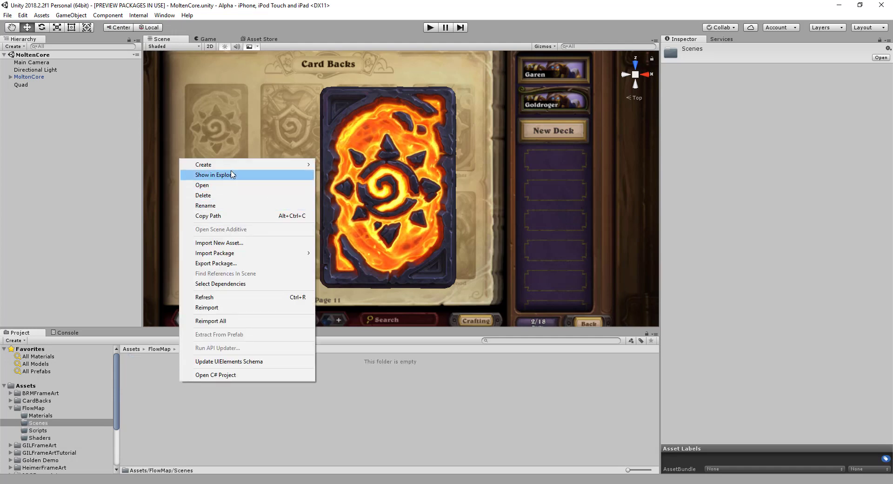
mouse_move(234, 169)
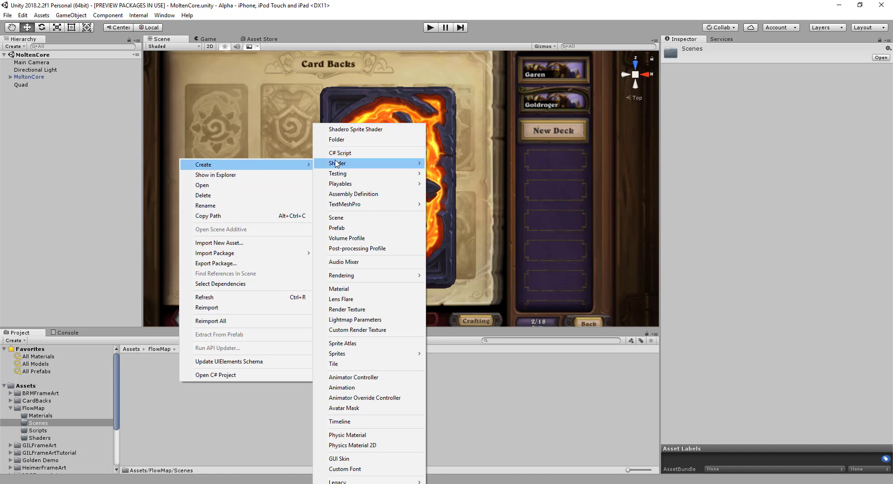
left_click(359, 222)
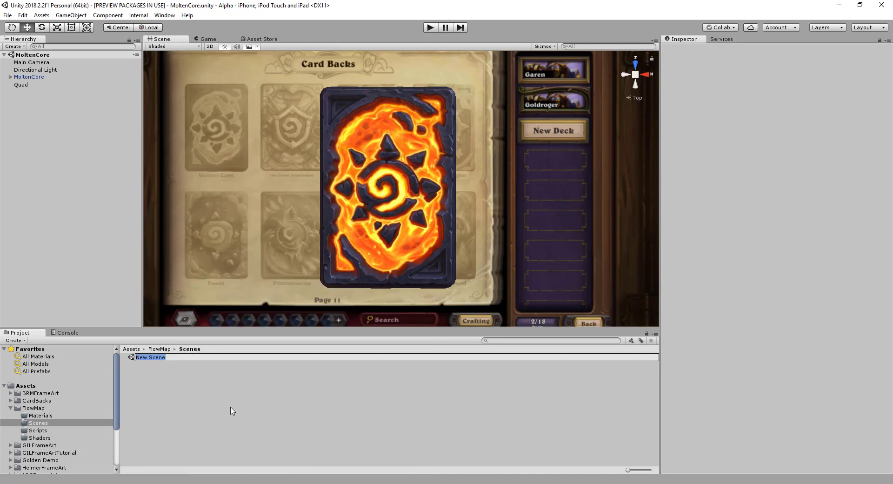
type("Flow")
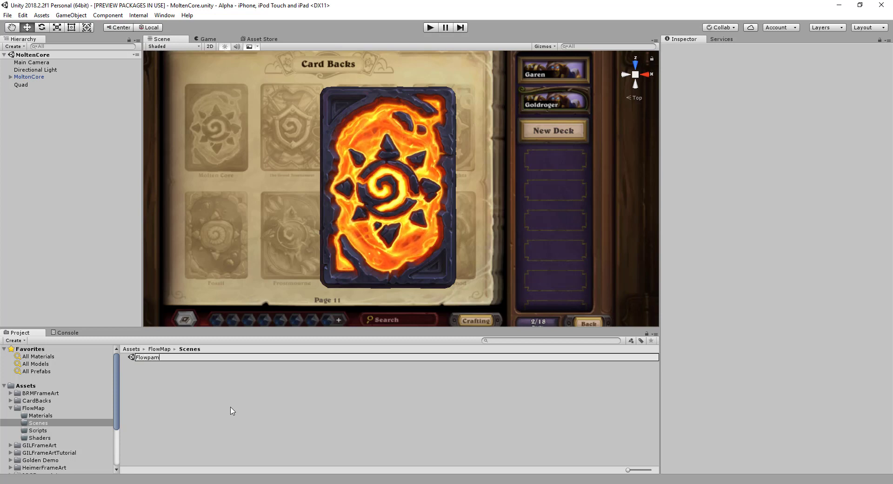
type("Map")
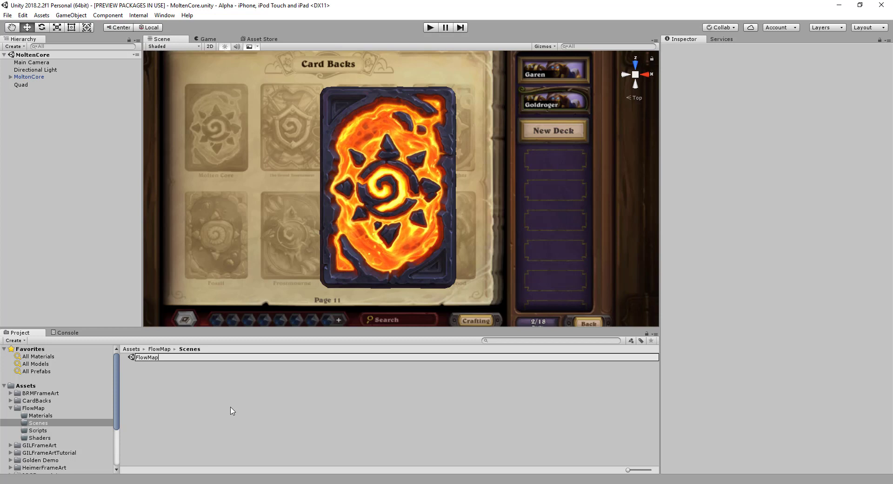
key("Return")
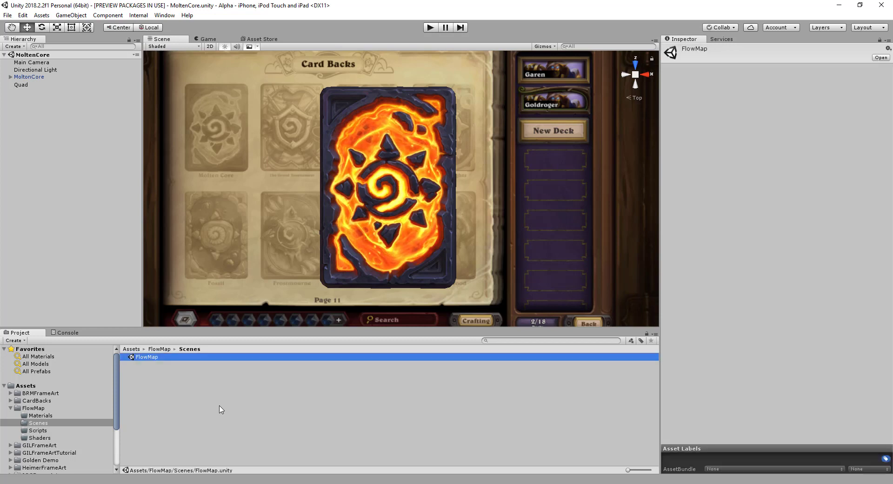
double_click(146, 358)
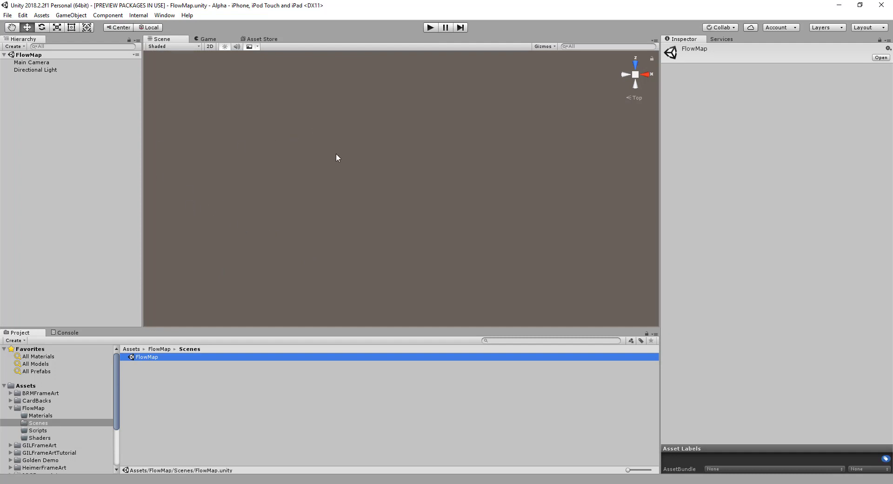
Add a Quad 3D object to the FlowMap scene
right_click(54, 129)
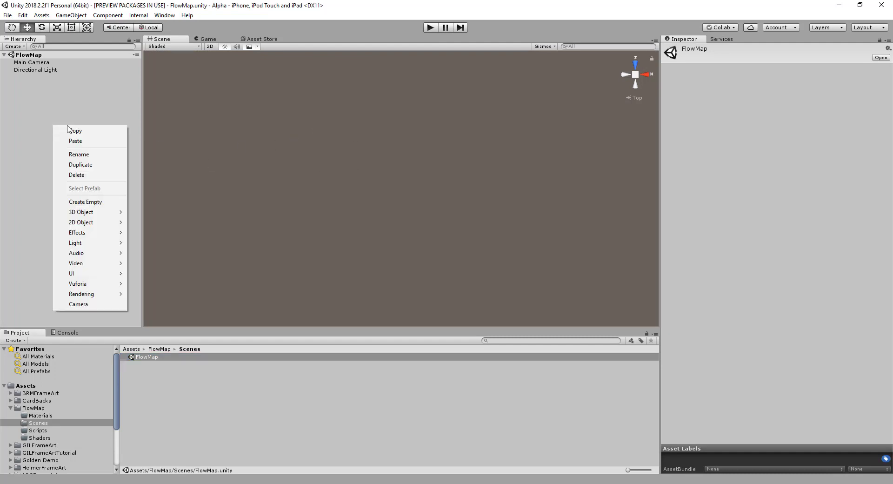
mouse_move(91, 214)
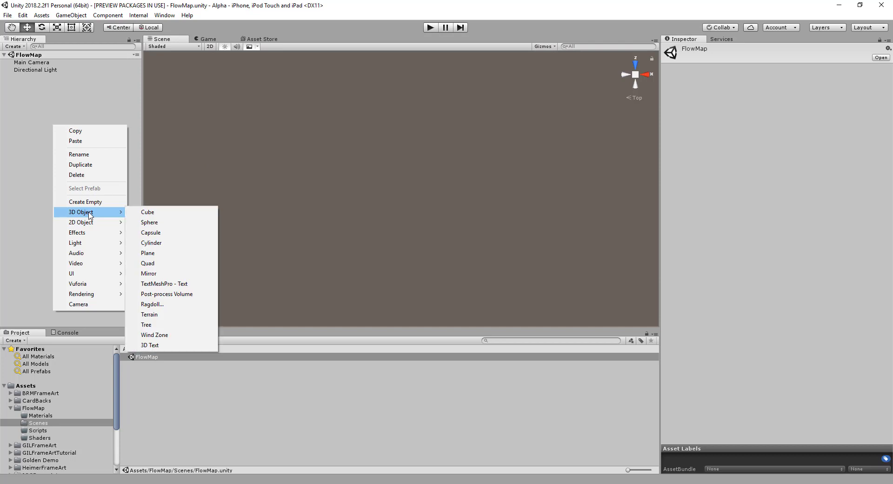
left_click(171, 264)
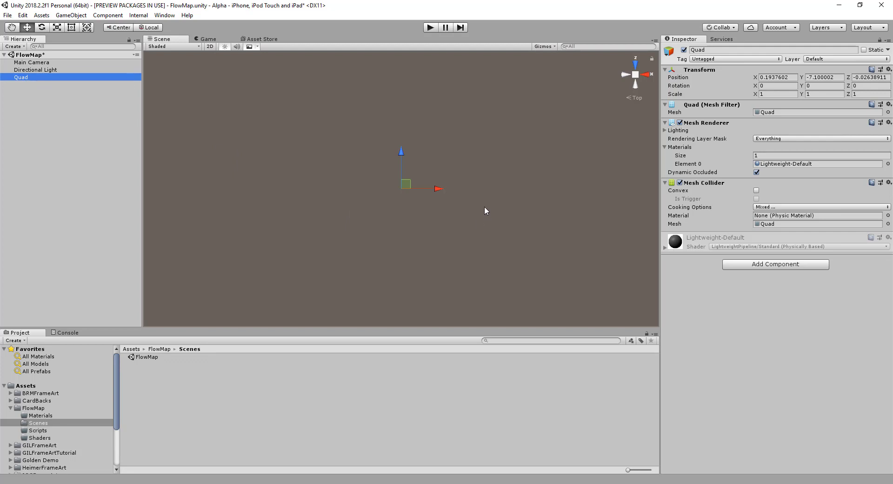
left_click_drag(486, 160, 491, 189, "alt")
middle_click_drag(493, 164, 513, 220, "alt")
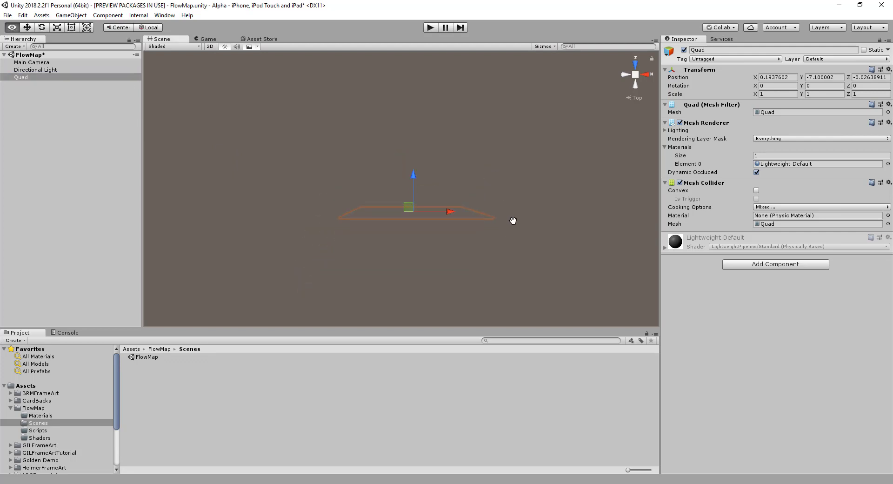
left_click_drag(496, 256, 512, 136, "alt")
scroll(517, 155, "up", 6)
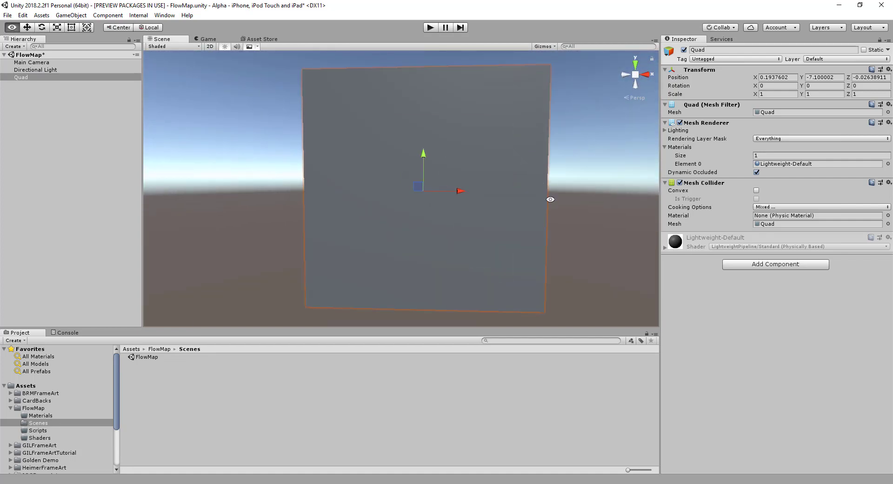
left_click_drag(550, 200, 582, 194, "alt")
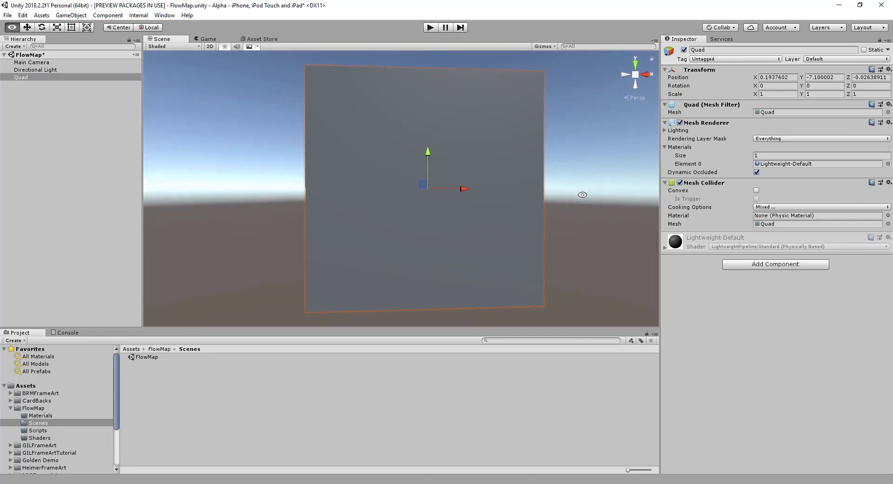
Create a material named FlowMap in the Materials folder and apply it to the quad in the scene
left_click(54, 416)
right_click(181, 393)
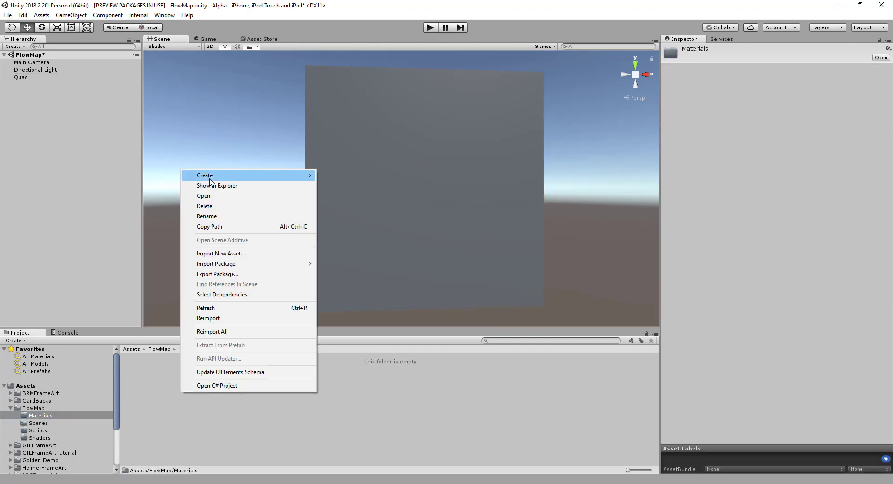
mouse_move(297, 176)
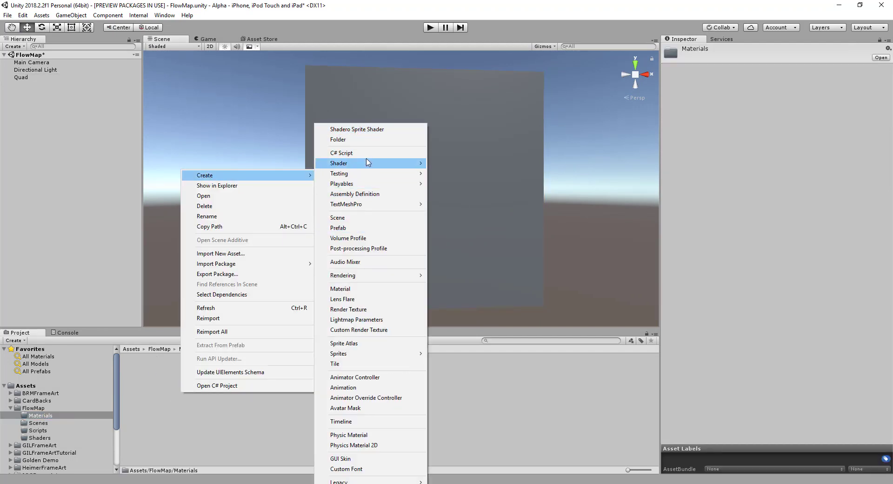
left_click(376, 288)
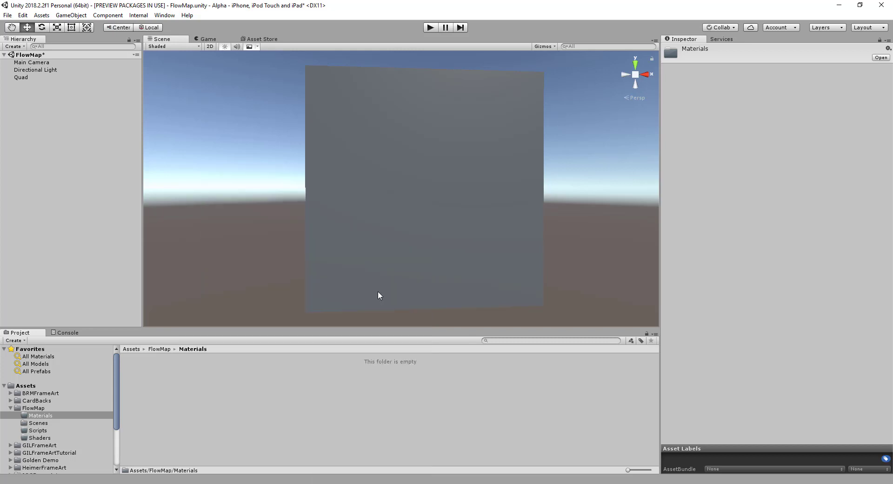
type("F")
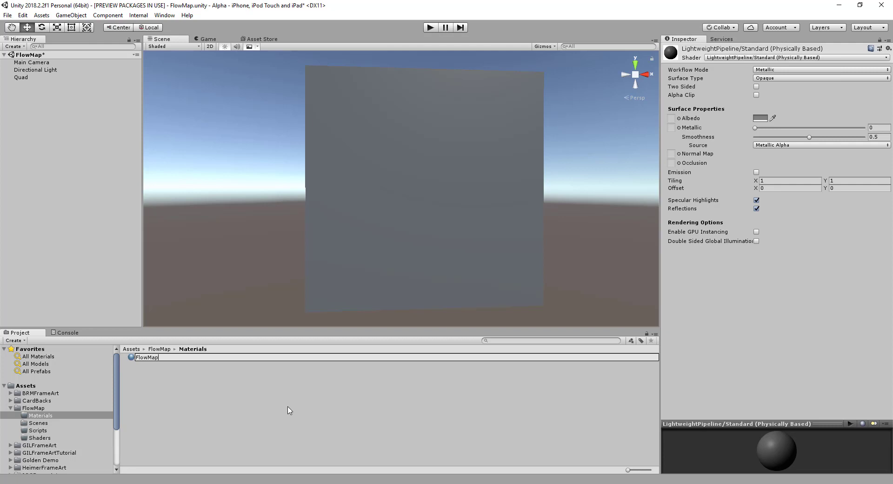
type("lowMap")
key("Return")
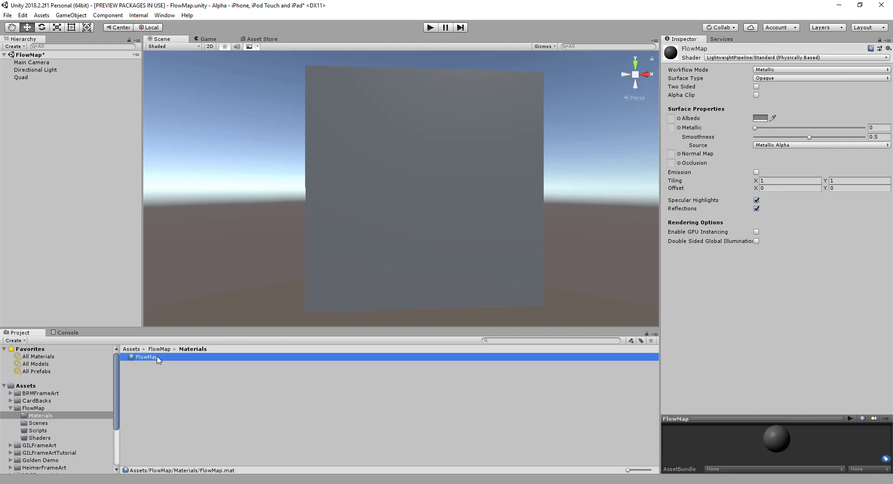
left_click_drag(157, 357, 369, 201)
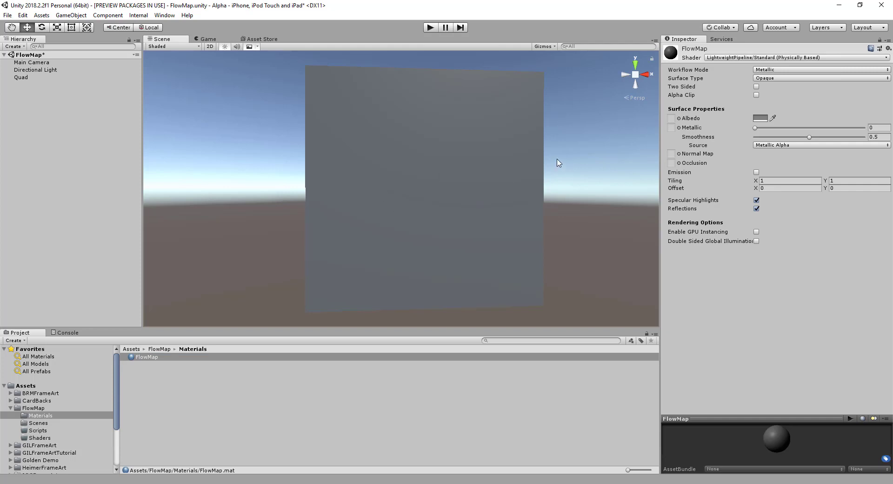
Set the FlowMap material's shader to LightweightPipeline/Standard Unlit
left_click(754, 58)
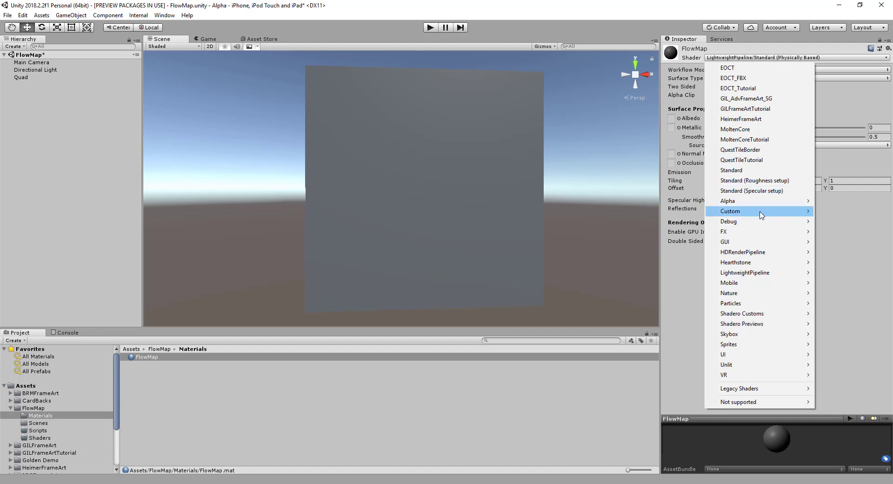
mouse_move(761, 214)
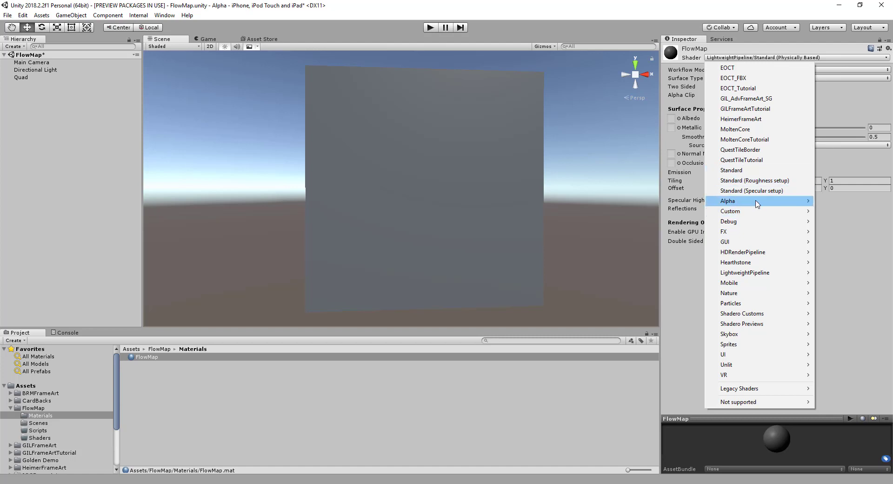
mouse_move(756, 275)
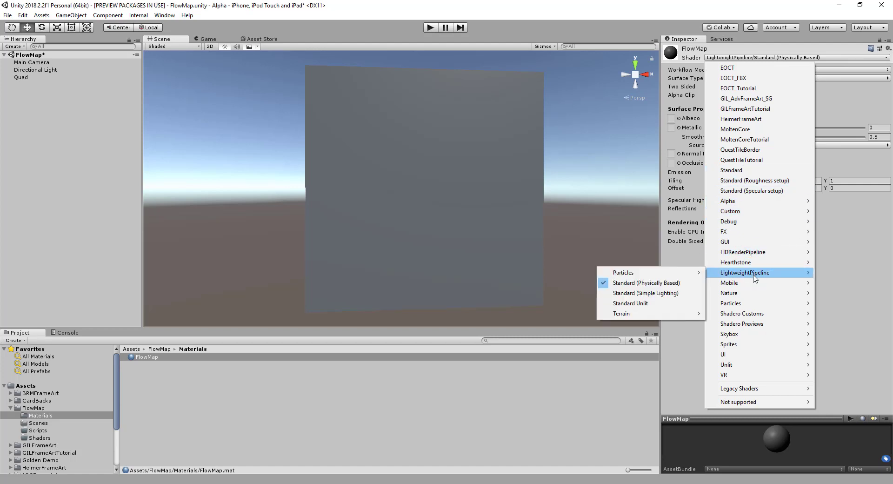
left_click(656, 304)
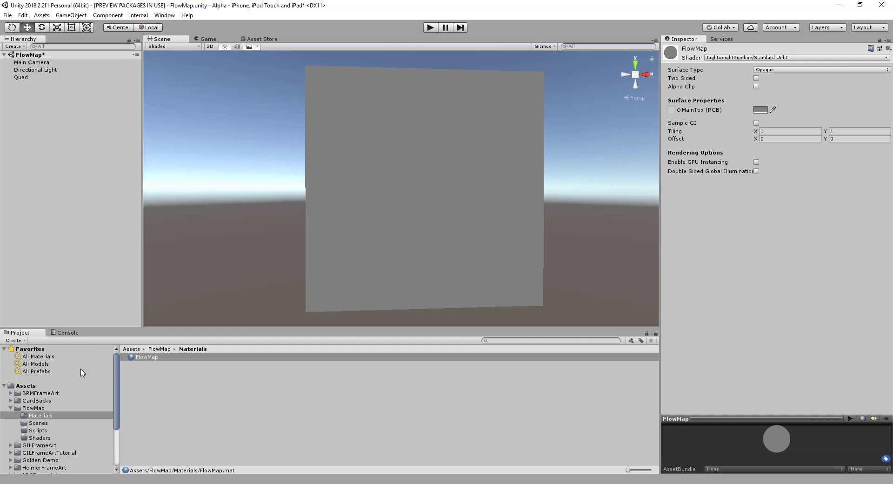
Create an Unlit Graph shader named FlowMapTutorial in the Shaders folder
left_click(41, 437)
right_click(177, 373)
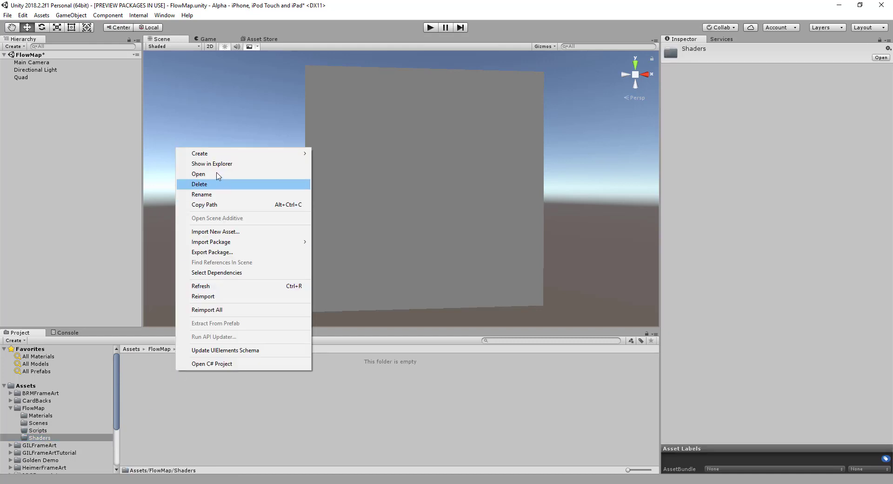
mouse_move(228, 155)
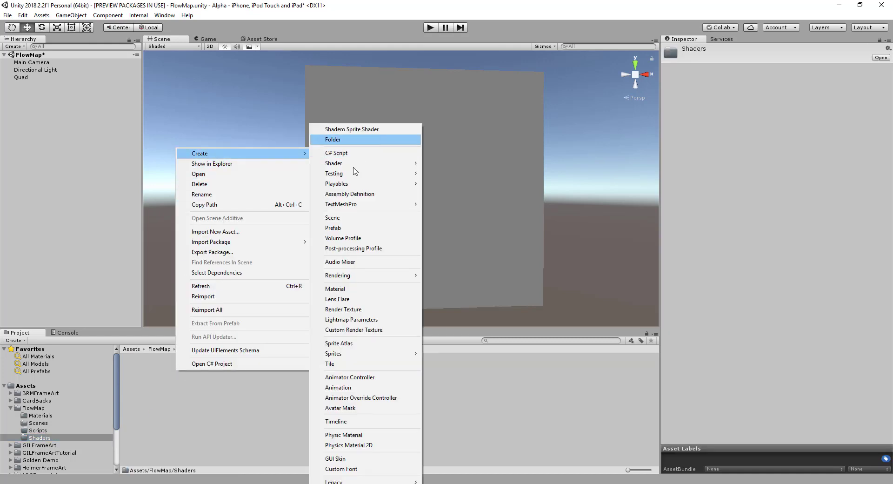
mouse_move(352, 280)
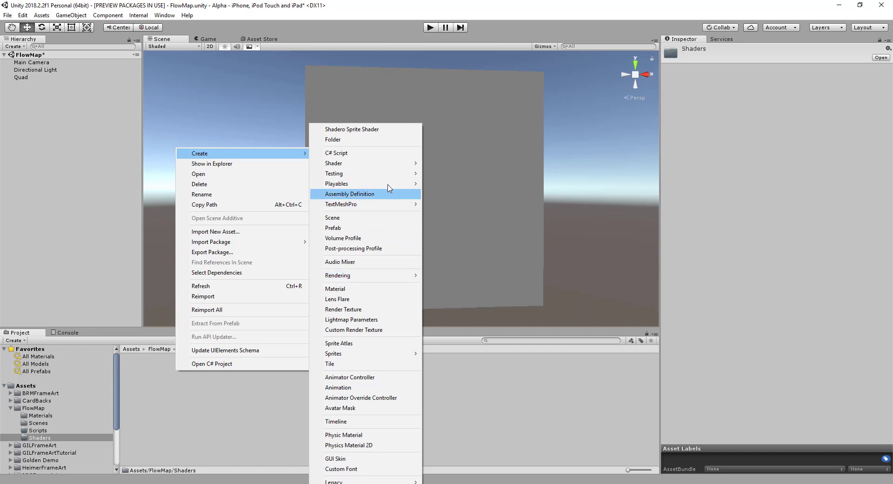
mouse_move(390, 165)
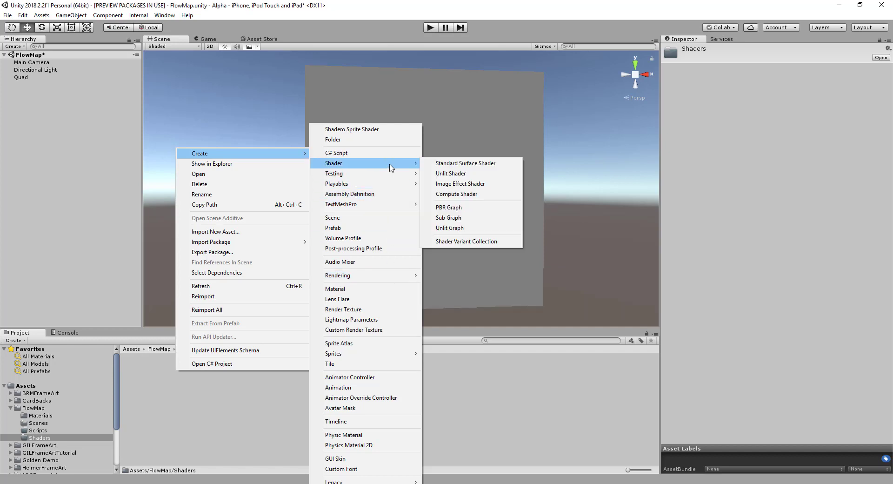
left_click(484, 229)
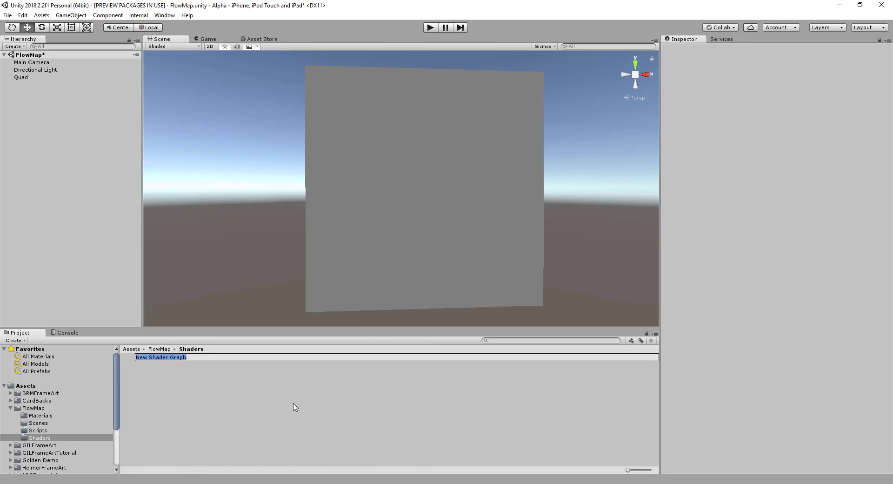
type("FlowMapTutorial")
key("Return")
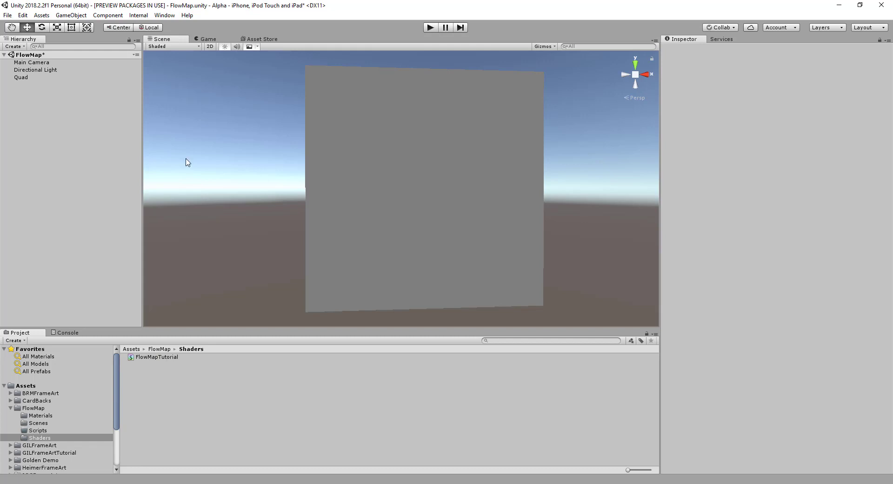
left_click(208, 40)
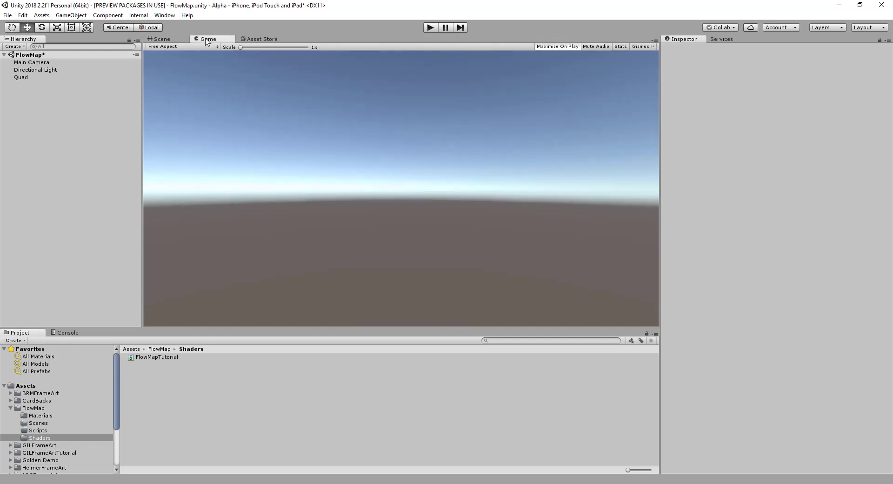
left_click_drag(208, 41, 703, 340)
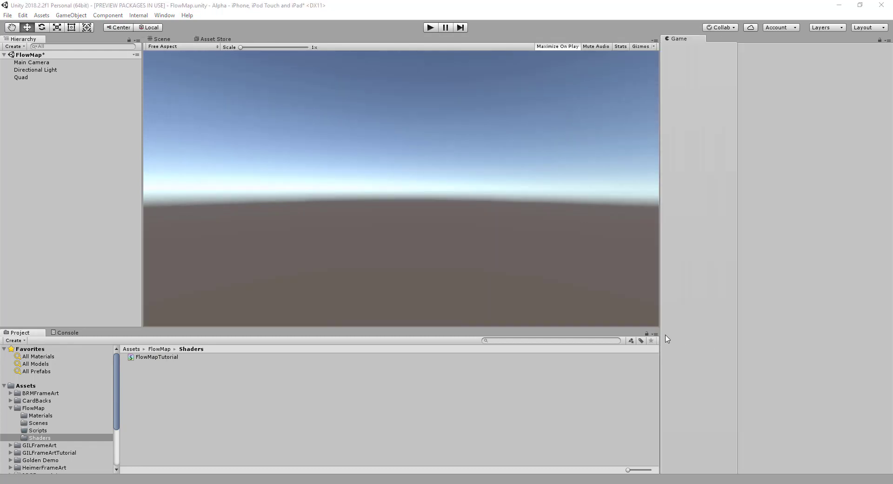
left_click_drag(662, 318, 479, 263)
left_click_drag(161, 235, 198, 39)
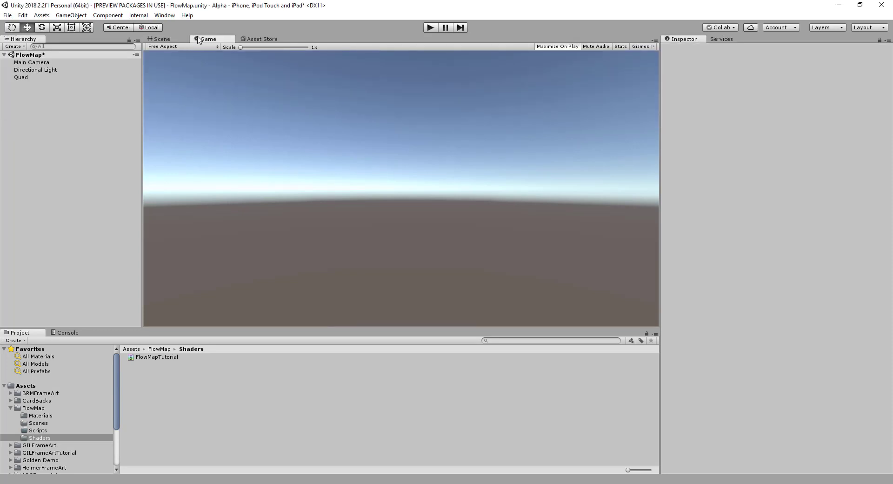
left_click(160, 39)
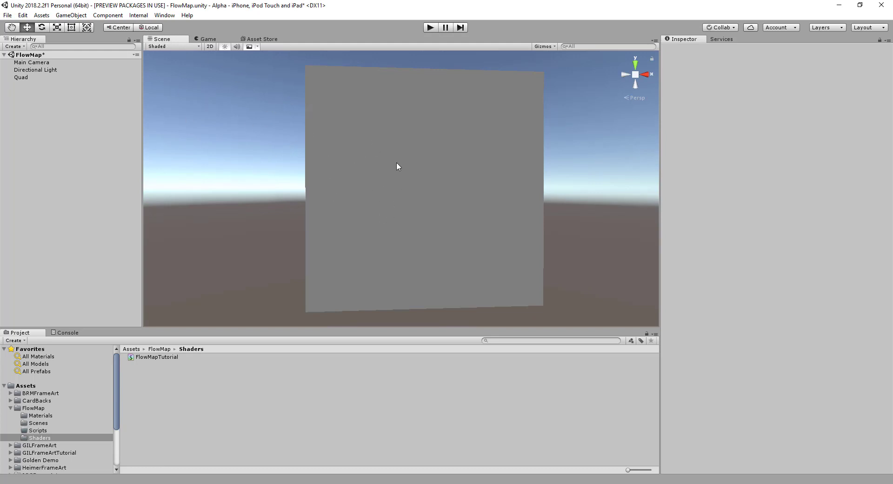
Open the FlowMapTutorial shader graph and move the Unlit Master node up and to the right, clearing space for other nodes
double_click(157, 358)
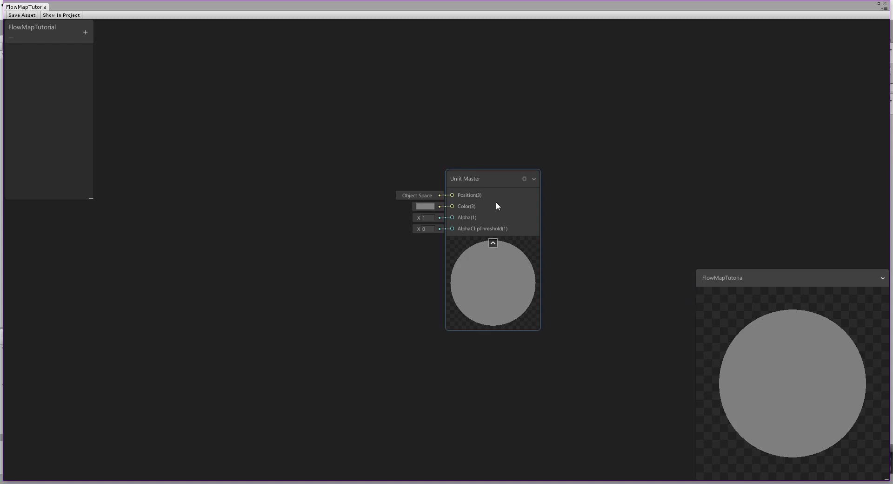
left_click_drag(493, 181, 702, 103)
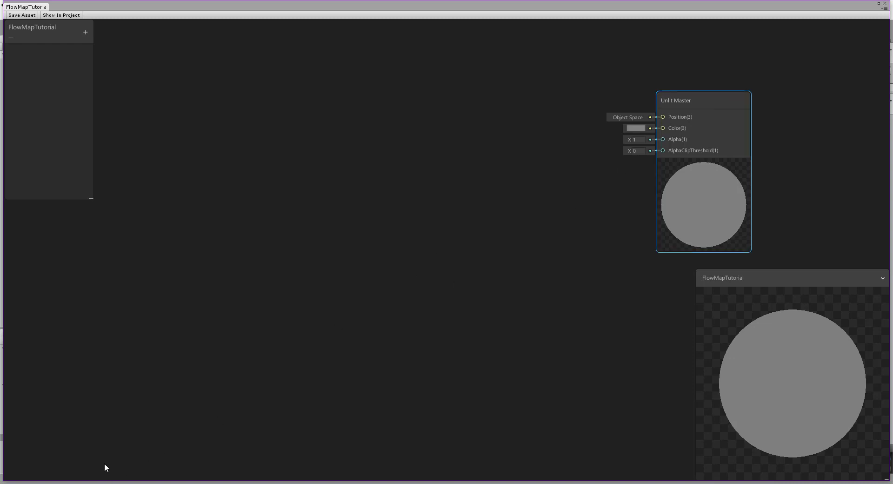
left_click(58, 483)
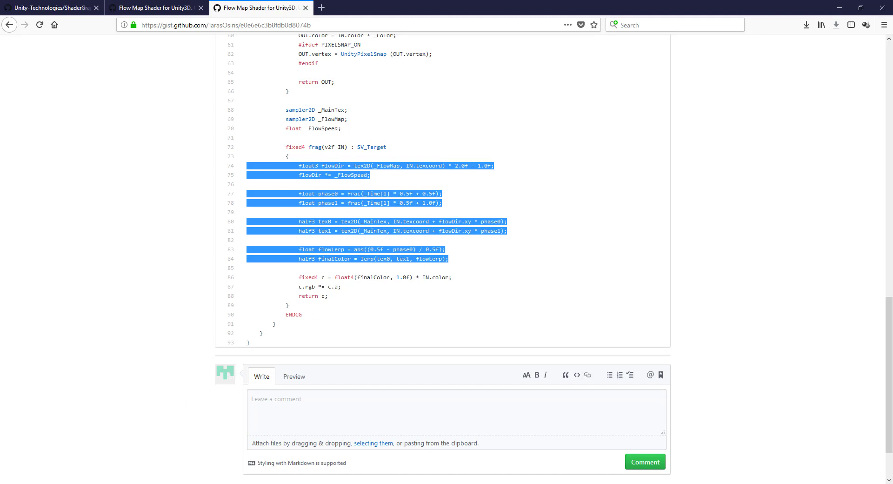
left_click(58, 483)
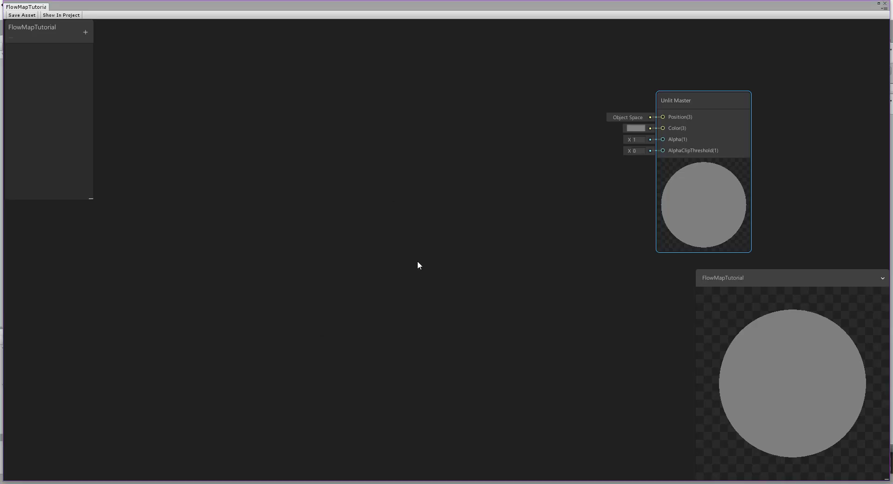
middle_click_drag(380, 233, 448, 220)
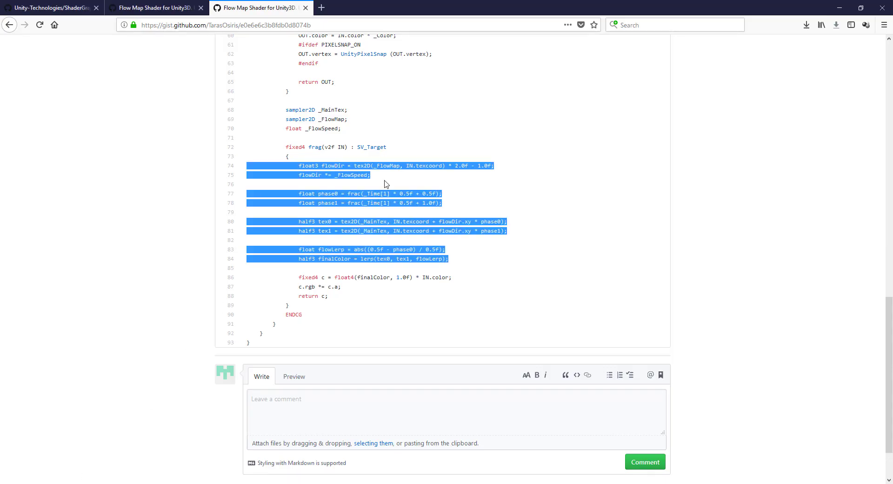
Examine the flow direction, phase, texture sampling and lerp lines of the frag function in the GitHub gist
left_click(366, 189)
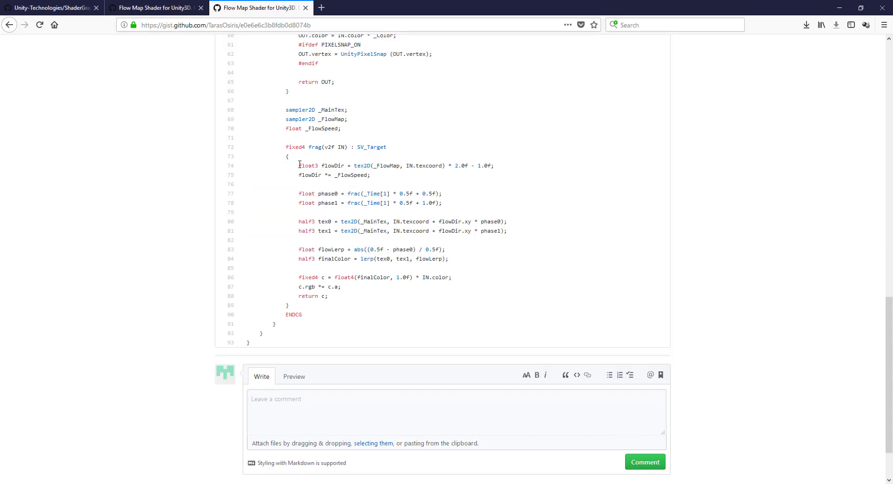
left_click_drag(300, 165, 457, 265)
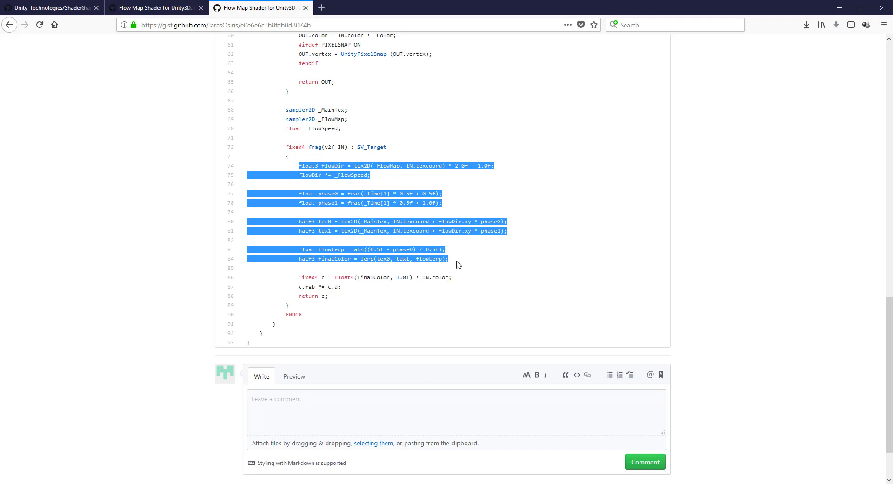
left_click(393, 185)
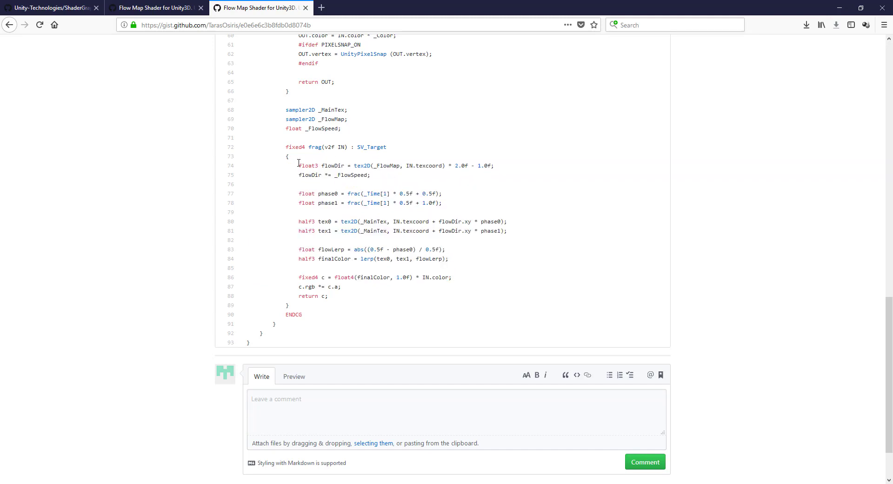
left_click_drag(299, 163, 381, 179)
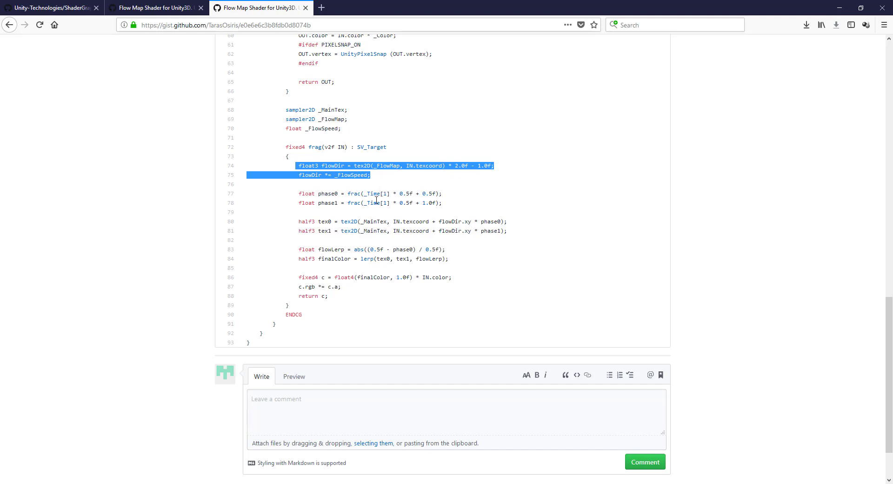
left_click_drag(298, 191, 453, 211)
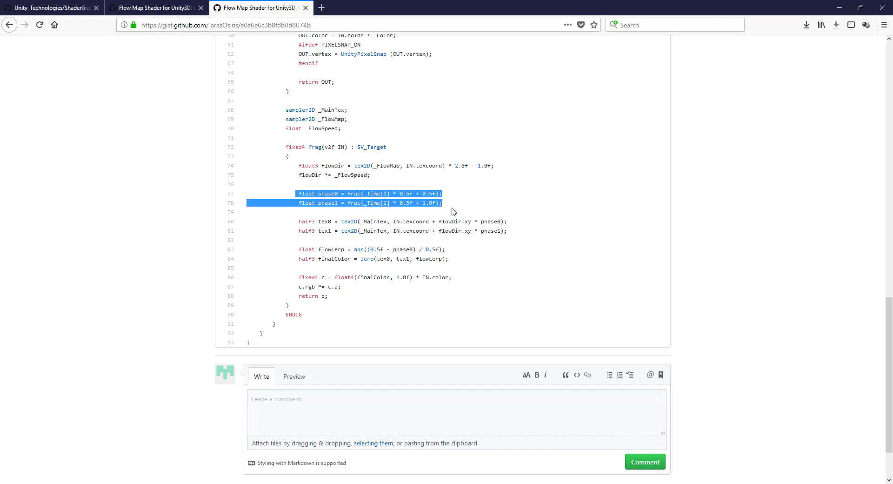
left_click_drag(296, 218, 515, 240)
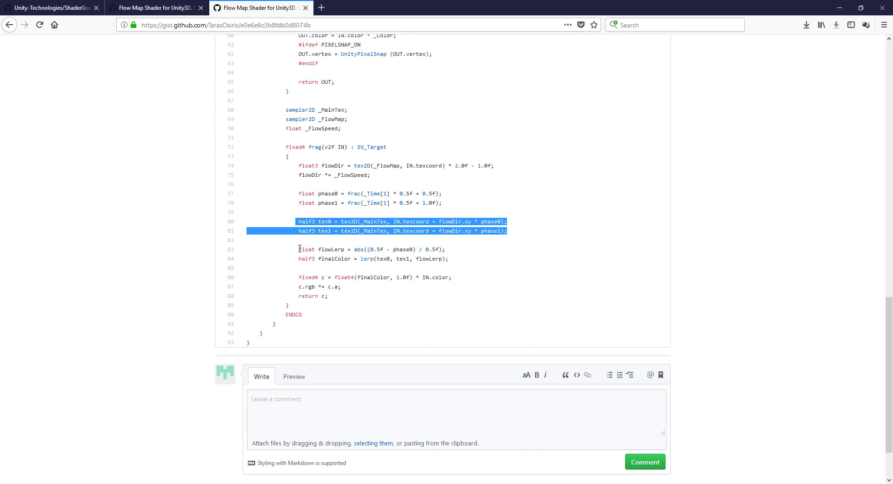
left_click_drag(299, 250, 455, 263)
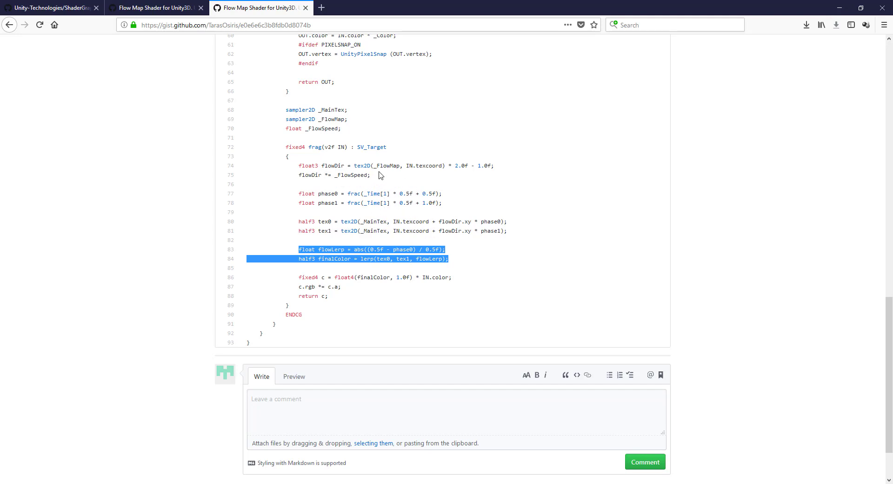
left_click(332, 175)
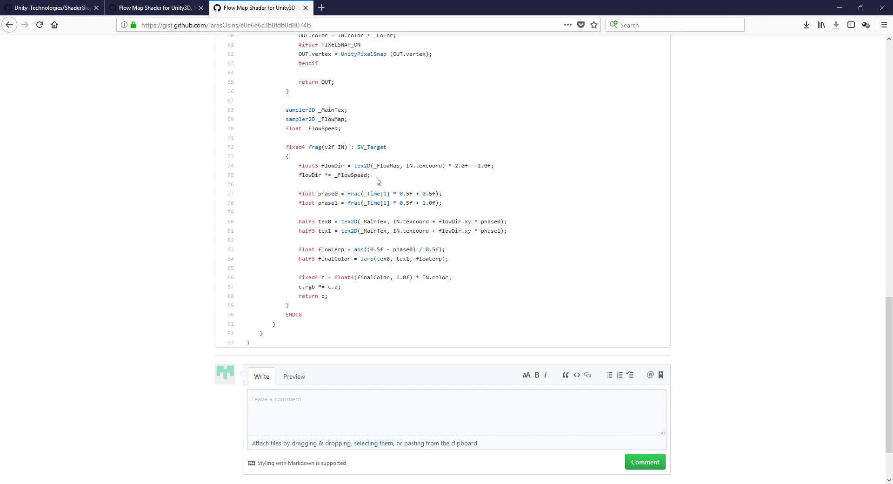
left_click_drag(371, 176, 291, 167)
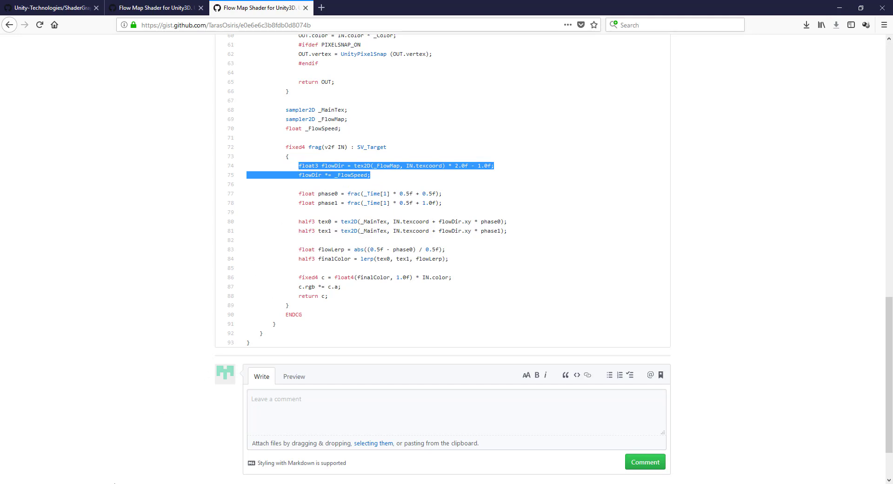
Return to the FlowMapTutorial graph and add the Flowmap sub-graph node
key("alt+Tab")
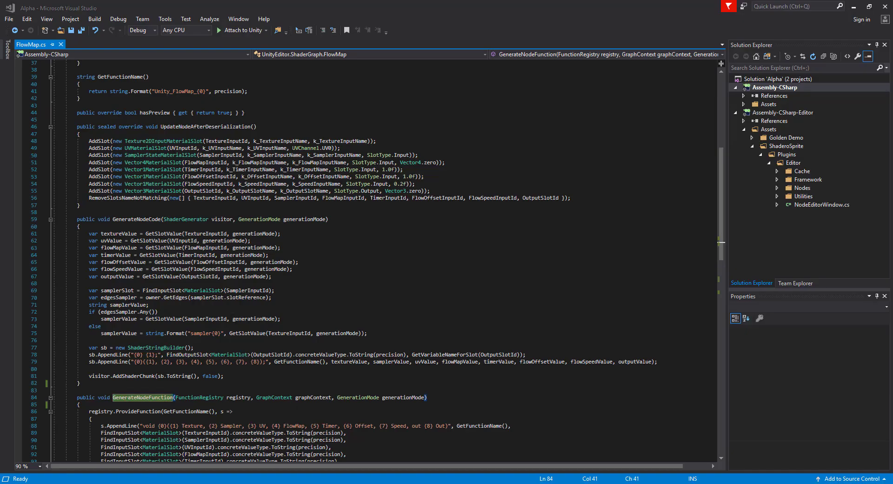
key("alt+Tab")
left_click(205, 351)
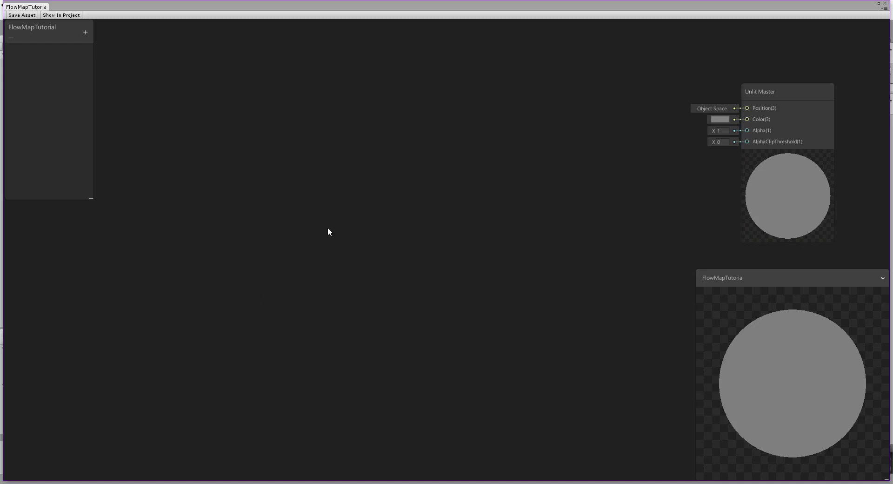
right_click(283, 127)
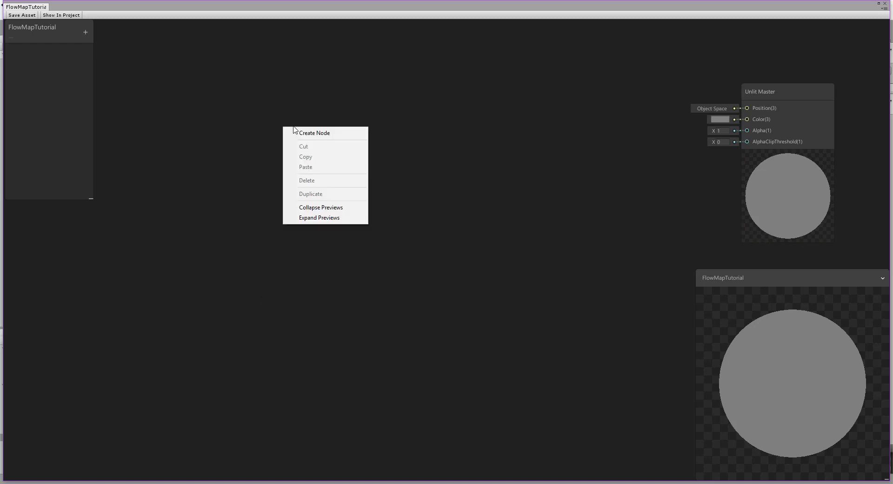
left_click(327, 133)
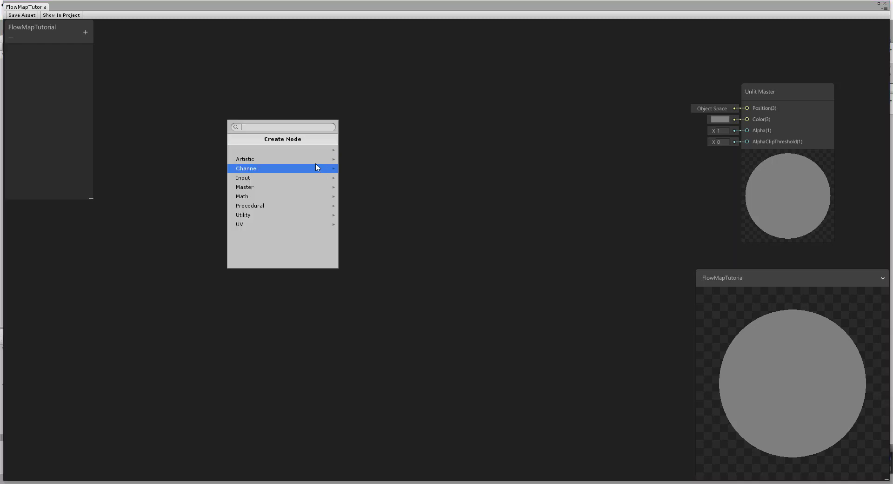
left_click(294, 151)
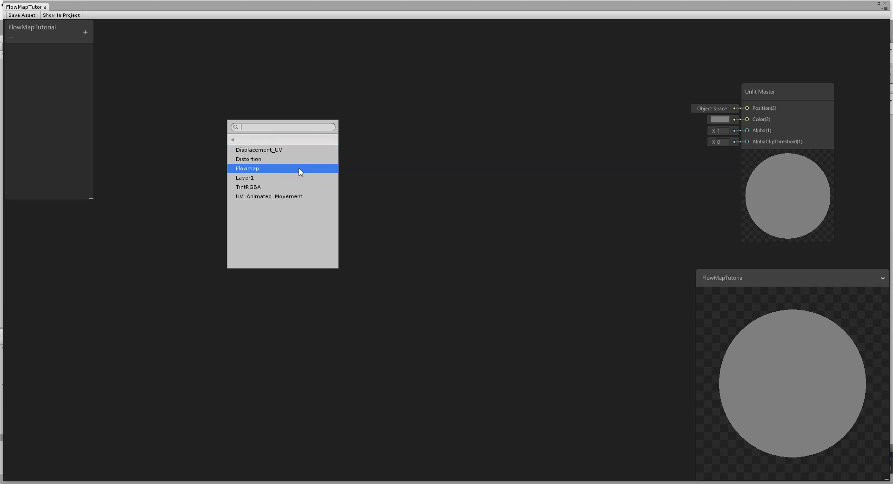
left_click(298, 168)
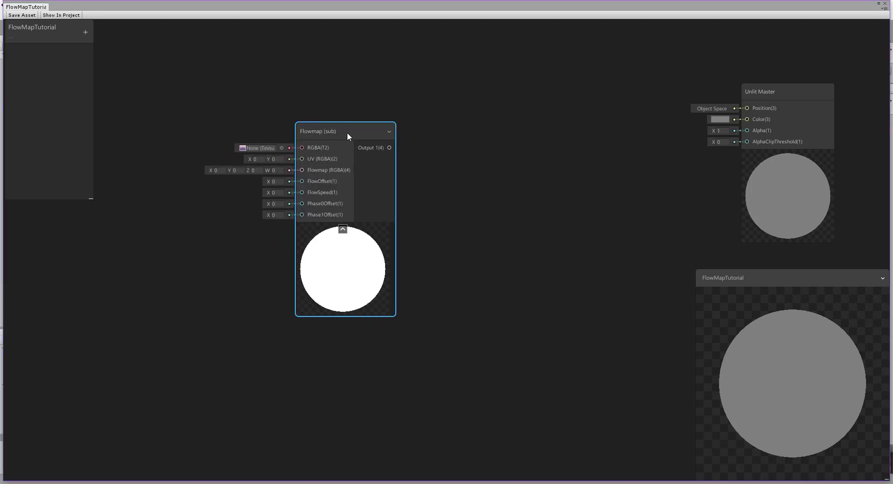
Move the Flowmap sub-graph node up and to the right, about level with the Unlit Master node
left_click_drag(348, 136, 404, 88)
left_click(311, 64)
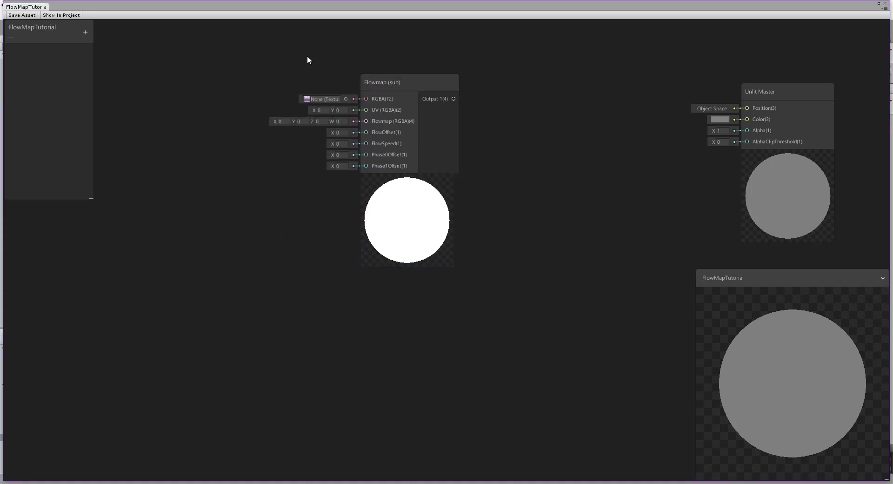
left_click_drag(307, 56, 503, 319)
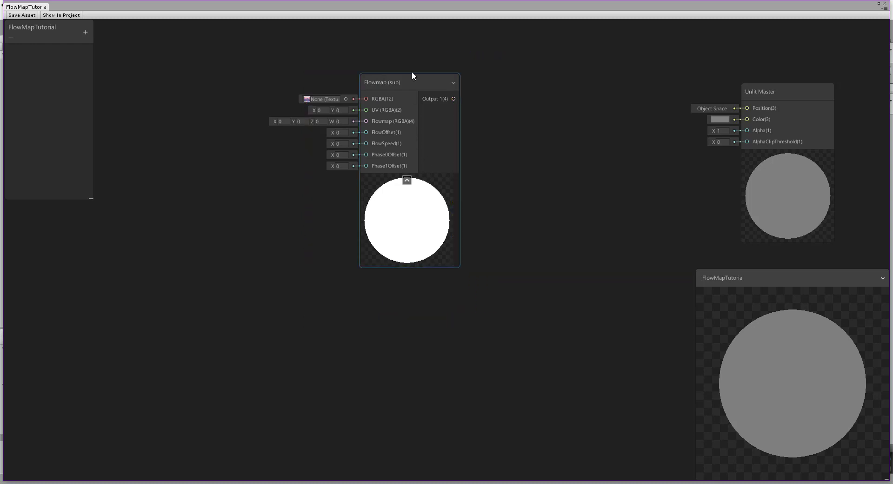
left_click_drag(411, 80, 398, 81)
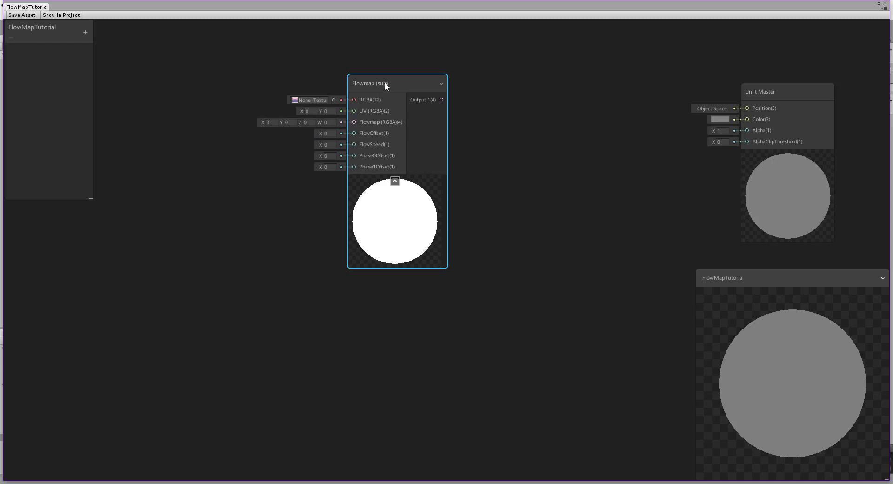
left_click_drag(385, 82, 399, 90)
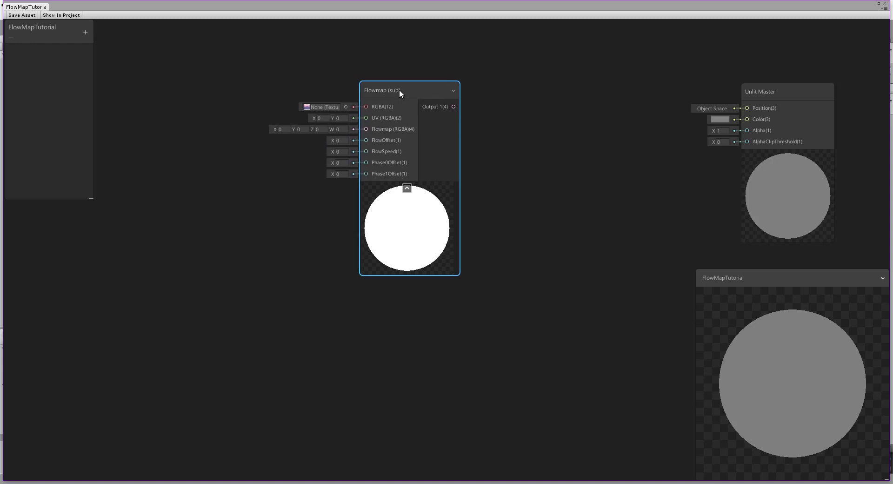
Save the FlowMapTutorial graph and close its editor window
left_click(29, 16)
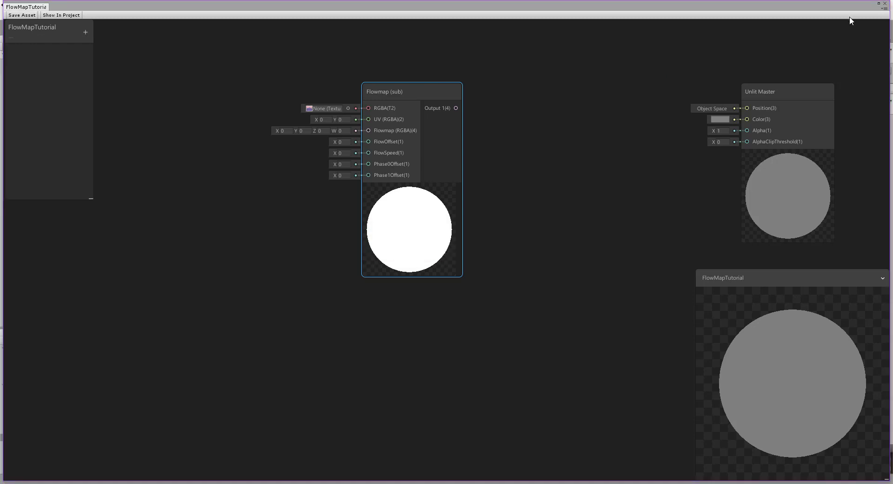
left_click_drag(796, 10, 798, 50)
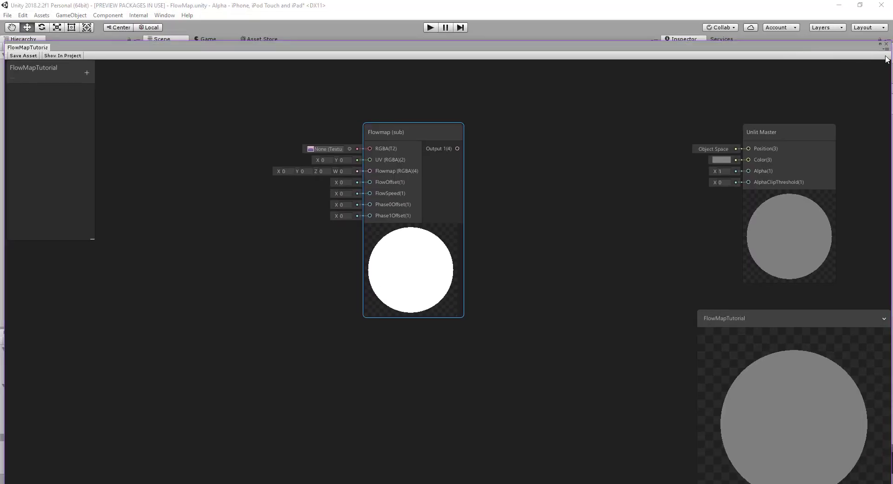
left_click(886, 41)
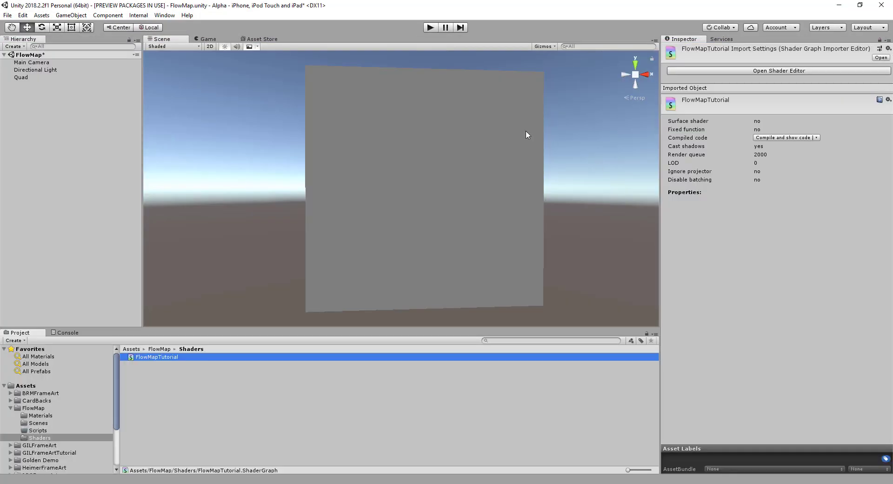
Open the MoltenCore shader graph from the Shaders folder under CardBacks > MoltenCore
scroll(61, 413, "down", 3)
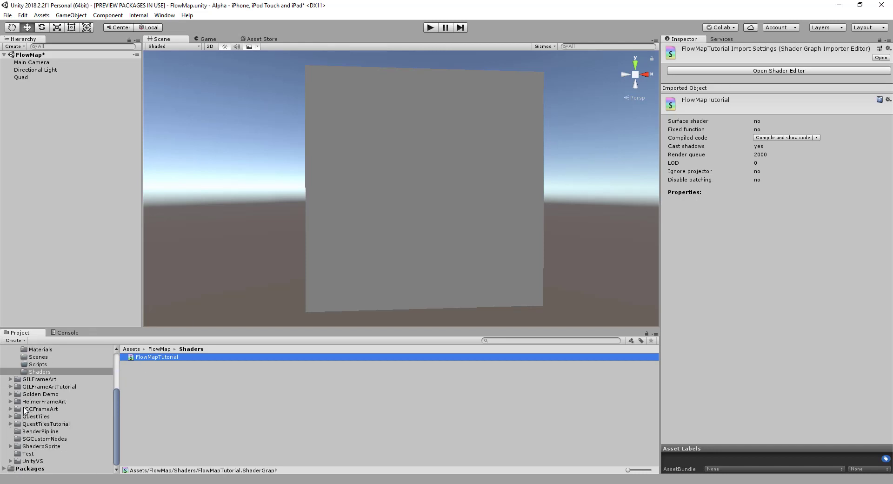
scroll(65, 419, "up", 3)
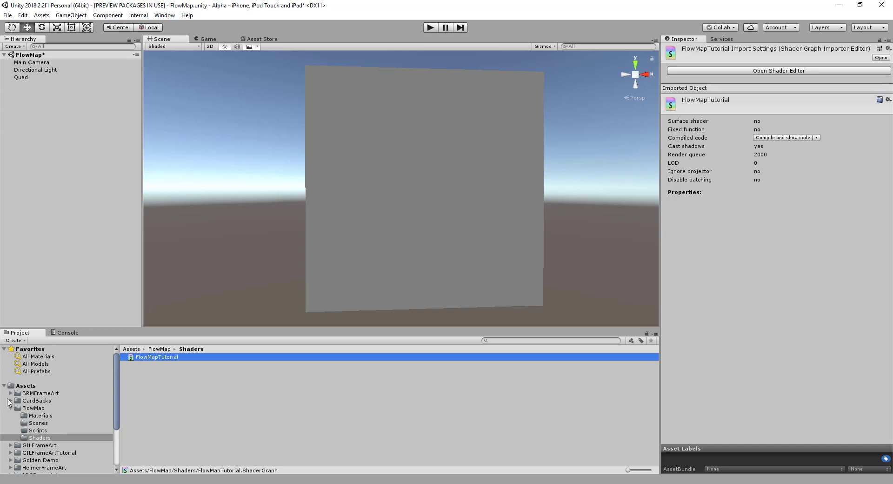
left_click(10, 401)
scroll(19, 391, "down", 3)
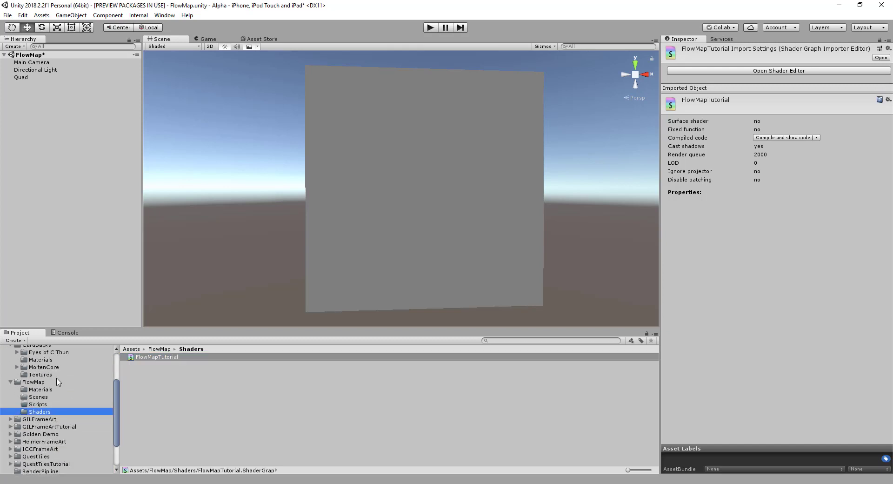
left_click(17, 367)
scroll(49, 373, "down", 2)
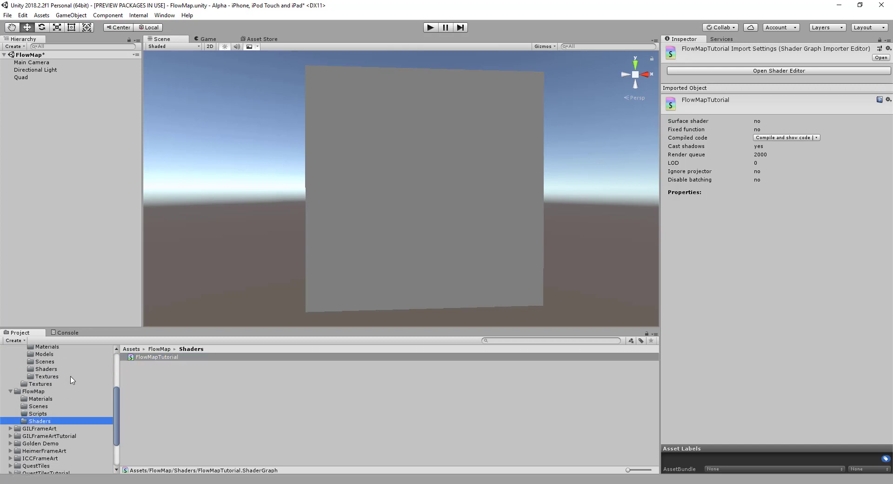
left_click(39, 369)
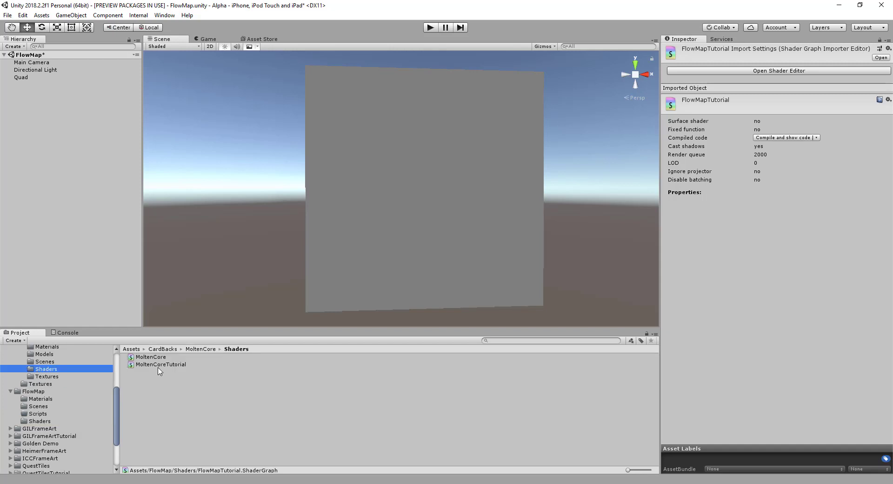
double_click(161, 364)
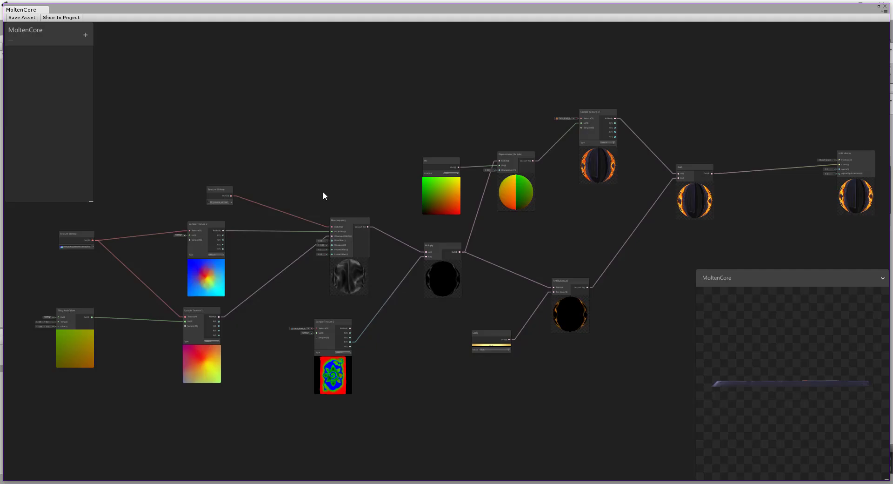
Examine how the Flowmap node is wired in the MoltenCore graph, rotating the main preview to face the card
middle_click_drag(326, 171, 384, 104)
scroll(417, 193, "up", 1)
scroll(421, 196, "up", 1)
left_click_drag(746, 358, 766, 425)
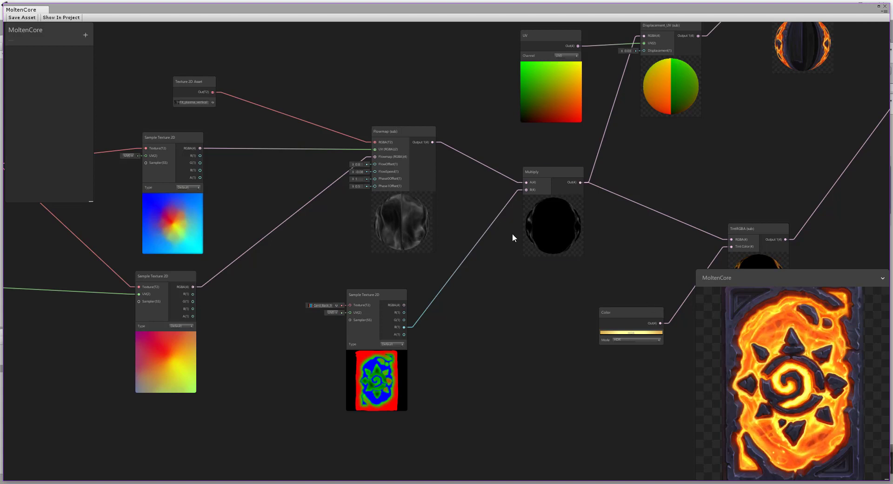
scroll(460, 163, "up", 1)
middle_click_drag(500, 200, 601, 198)
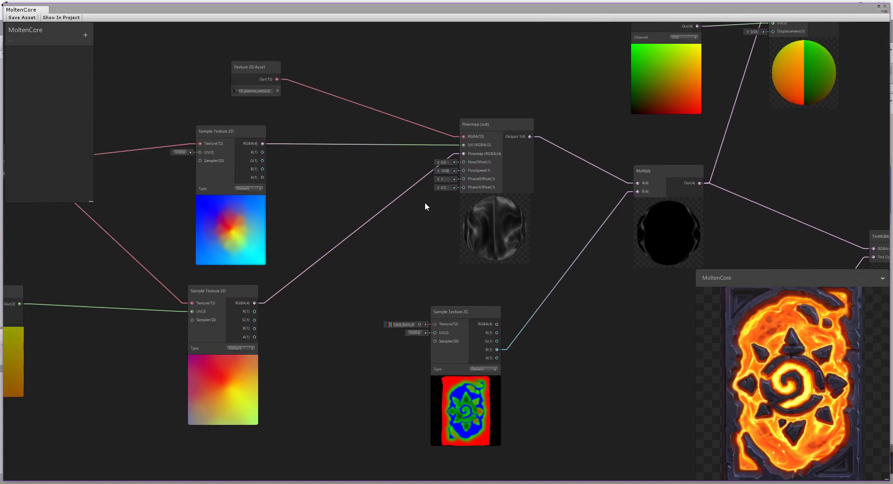
Examine the textures, Sample Texture 2D nodes and Tiling And Offset node feeding Flowmap, shifting the Card_Back_MoltenCore_Flow asset node slightly down and right
scroll(426, 202, "up", 1)
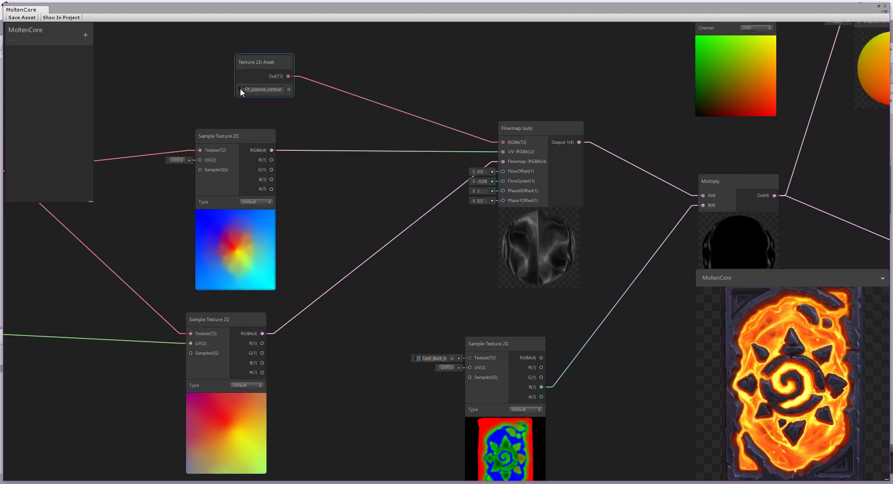
left_click(250, 88)
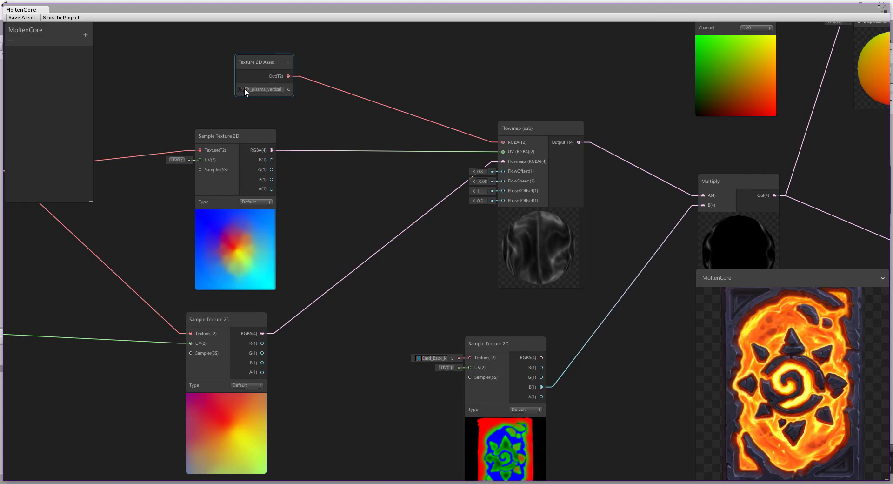
left_click(299, 125)
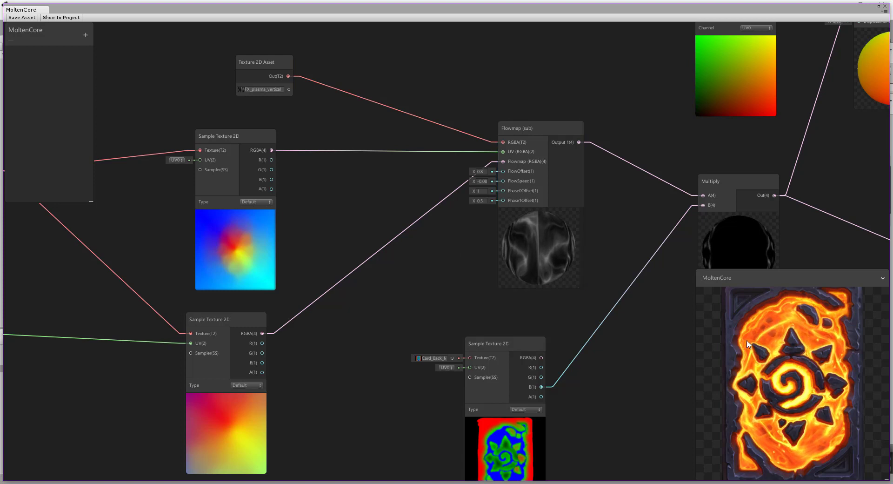
left_click(227, 133)
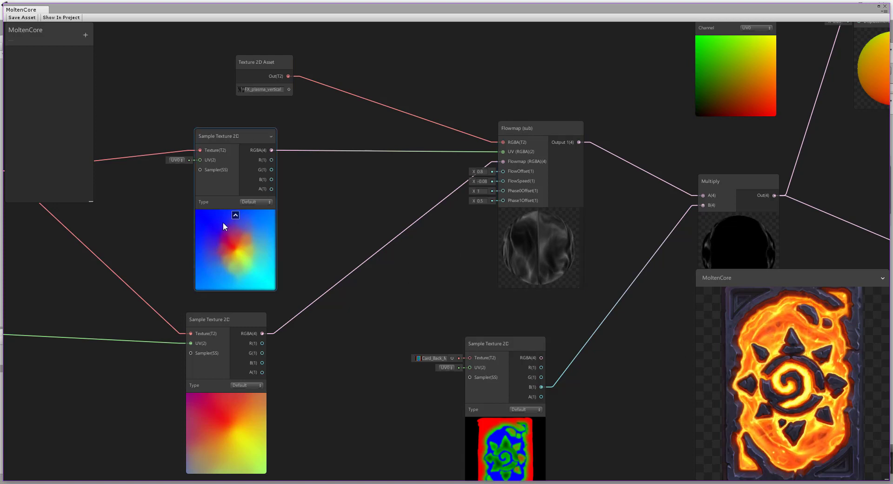
middle_click_drag(352, 240, 397, 199)
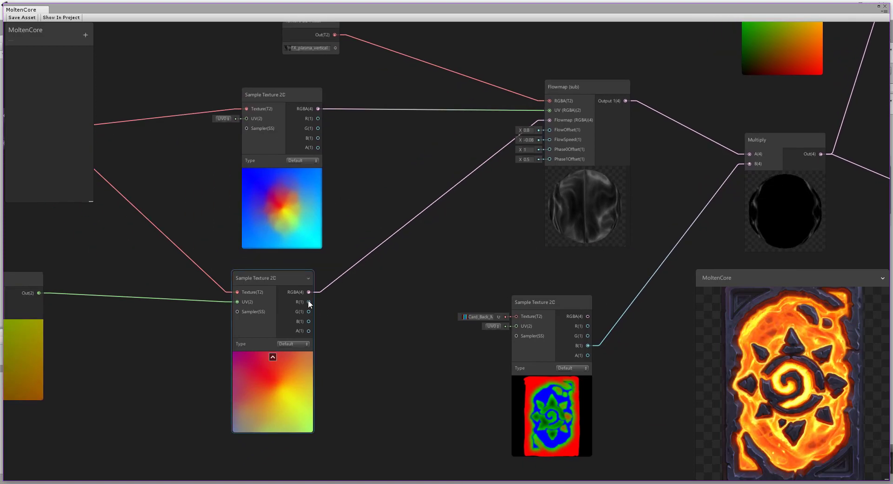
middle_click_drag(427, 300, 561, 270)
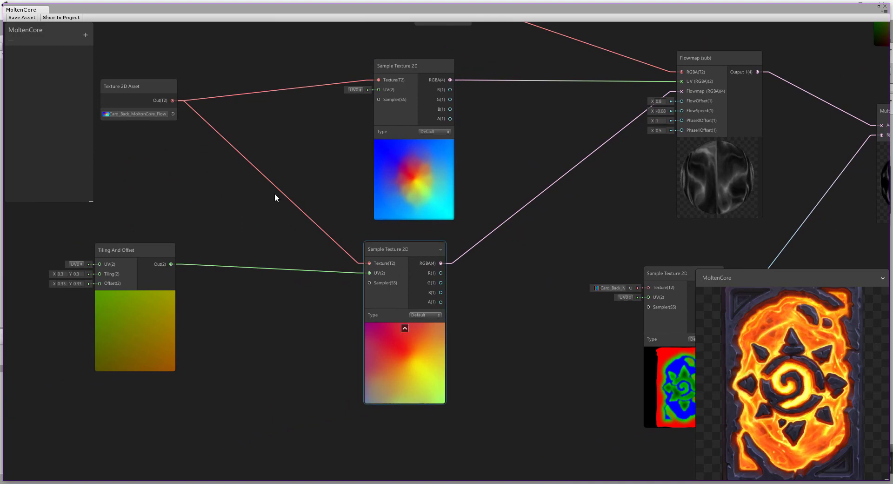
left_click_drag(139, 85, 177, 112)
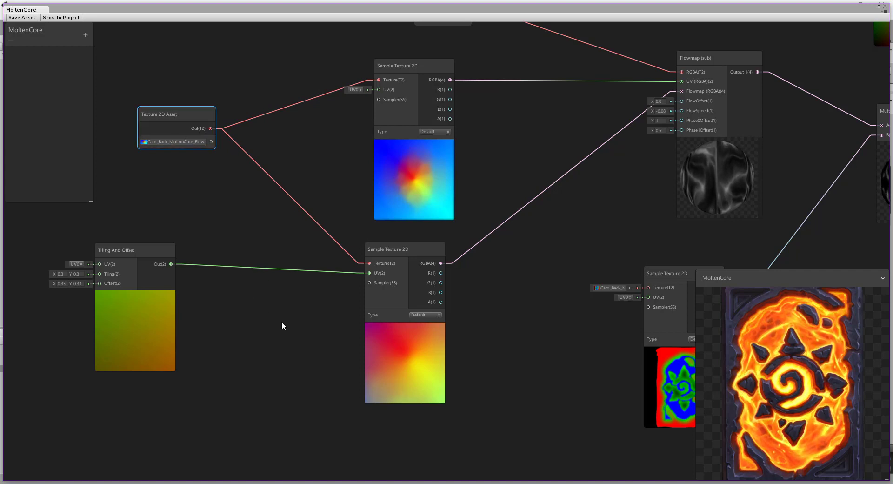
middle_click_drag(367, 319, 321, 295)
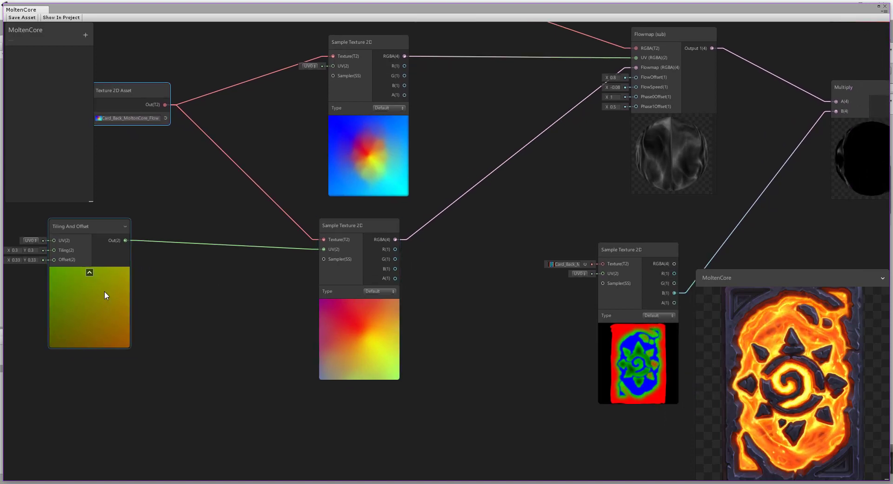
middle_click_drag(252, 317, 303, 314)
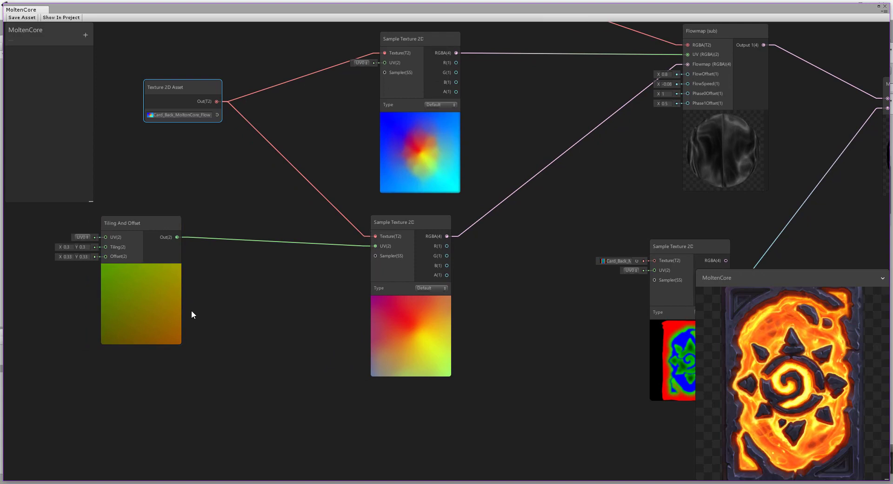
middle_click_drag(389, 295, 331, 296)
middle_click_drag(430, 319, 384, 432)
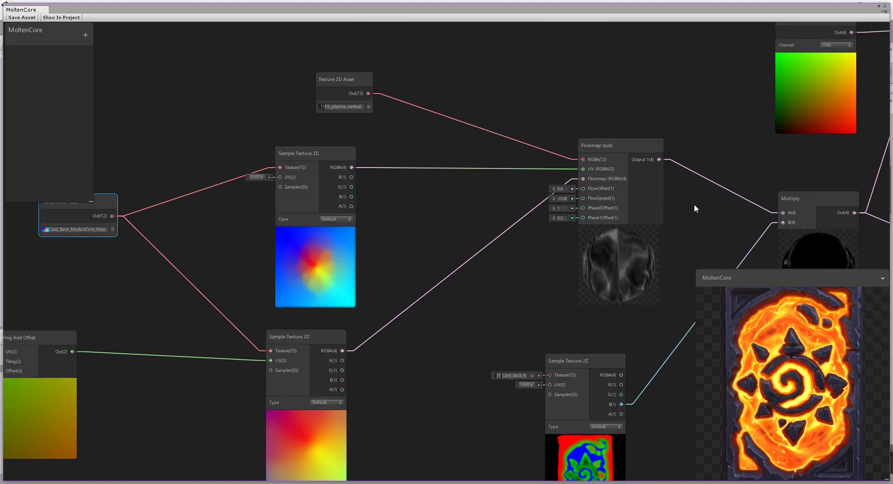
Examine the Flowmap node's FlowOffset, FlowSpeed, Phase0Offset and Phase1Offset inputs and its output into the Multiply node
middle_click_drag(694, 205, 598, 207)
middle_click_drag(557, 236, 467, 211)
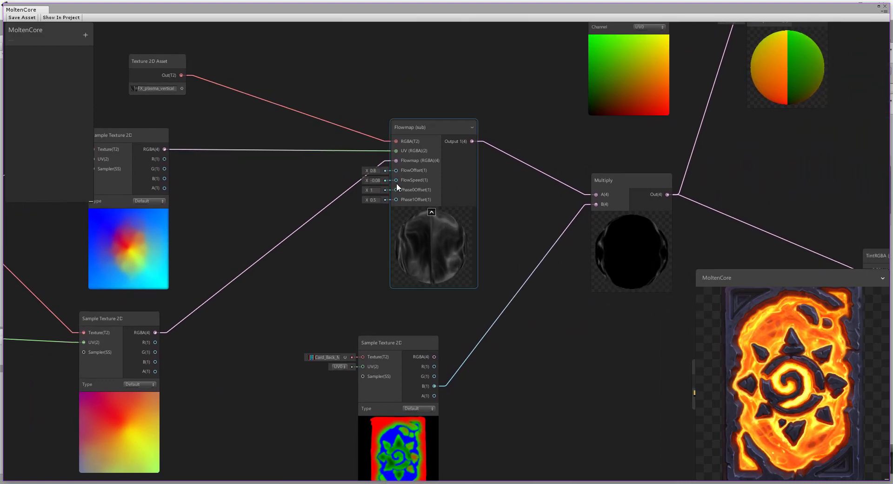
scroll(493, 170, "up", 2)
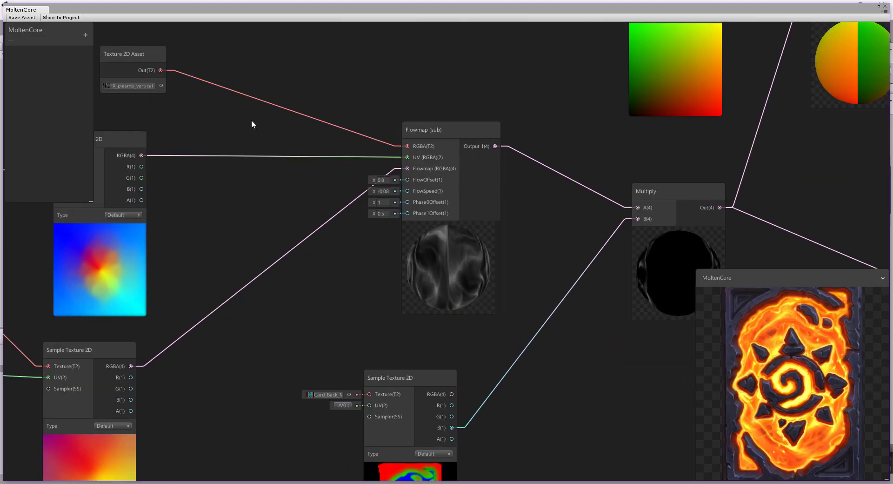
middle_click_drag(246, 132, 253, 144)
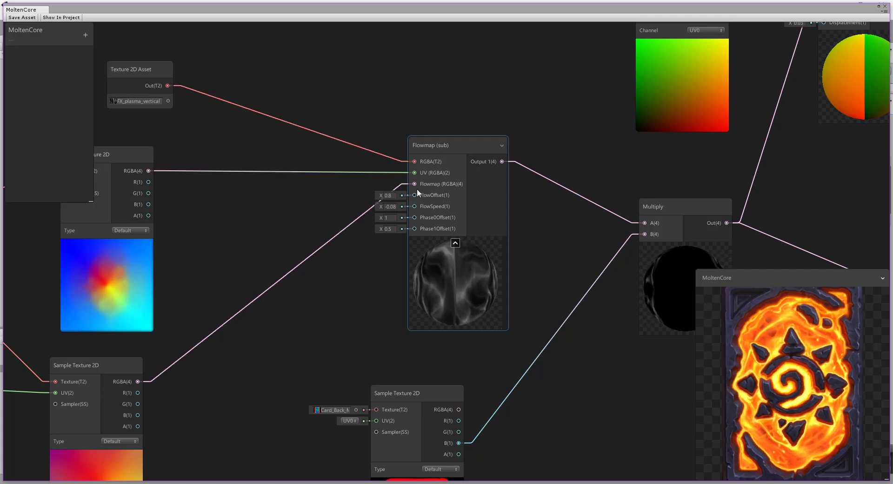
middle_click_drag(241, 235, 306, 168)
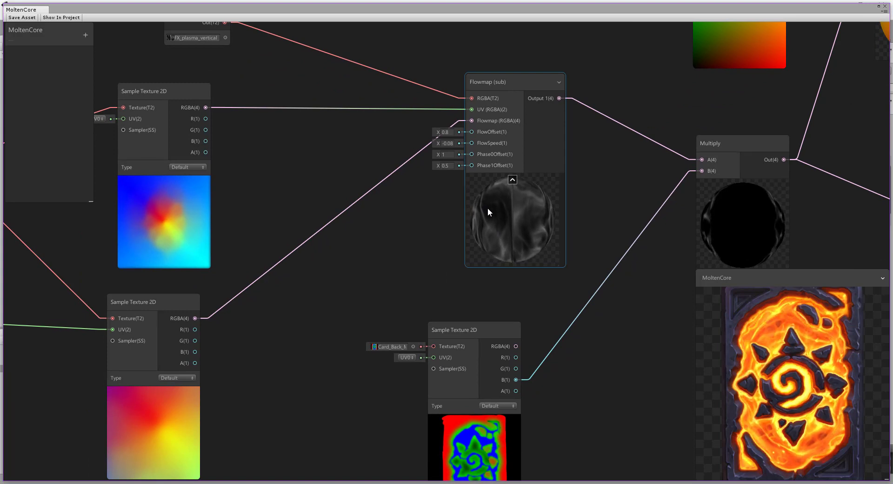
middle_click_drag(423, 222, 349, 239)
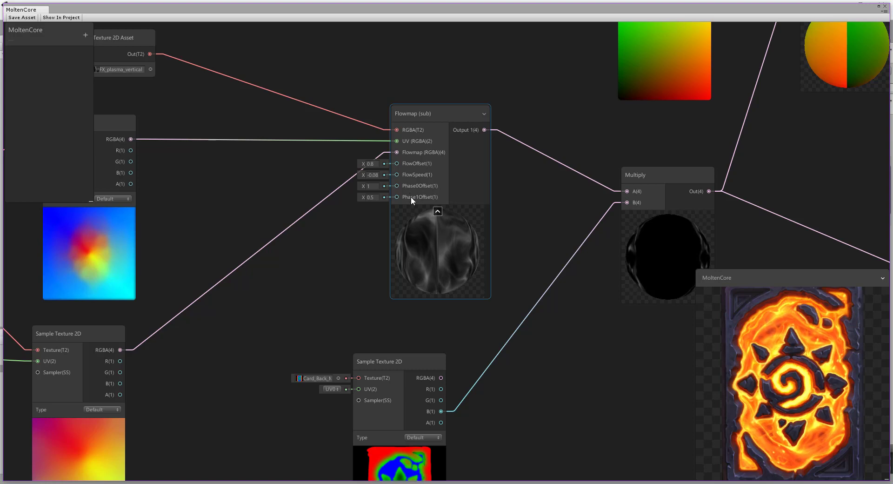
mouse_move(353, 215)
left_mouse_down()
mouse_move(392, 183)
mouse_move(387, 202)
mouse_move(387, 191)
mouse_move(406, 181)
mouse_move(448, 185)
mouse_move(423, 196)
mouse_move(430, 181)
mouse_move(442, 226)
mouse_move(424, 233)
mouse_move(395, 192)
mouse_move(439, 194)
mouse_move(453, 212)
mouse_move(450, 229)
mouse_move(425, 253)
mouse_move(428, 210)
mouse_move(448, 258)
mouse_move(401, 311)
mouse_move(442, 331)
mouse_move(494, 312)
mouse_move(536, 340)
mouse_move(518, 316)
left_mouse_up()
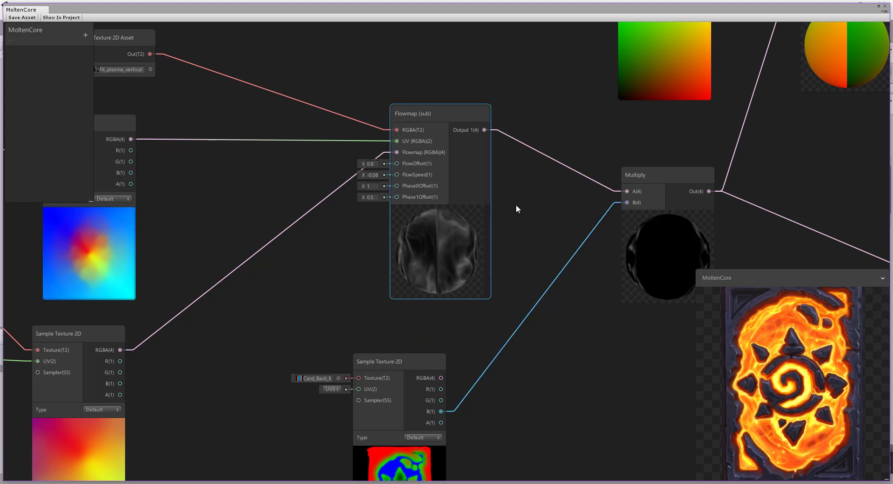
middle_click_drag(504, 193, 491, 203)
scroll(498, 216, "down", 2)
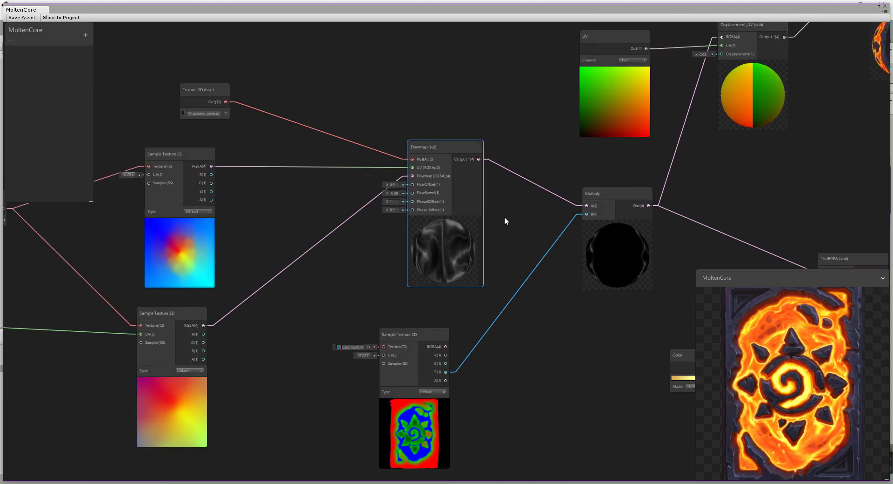
Close the MoltenCore graph and open the FlowMapTutorial graph from the Shaders folder under FlowMap
left_click(885, 7)
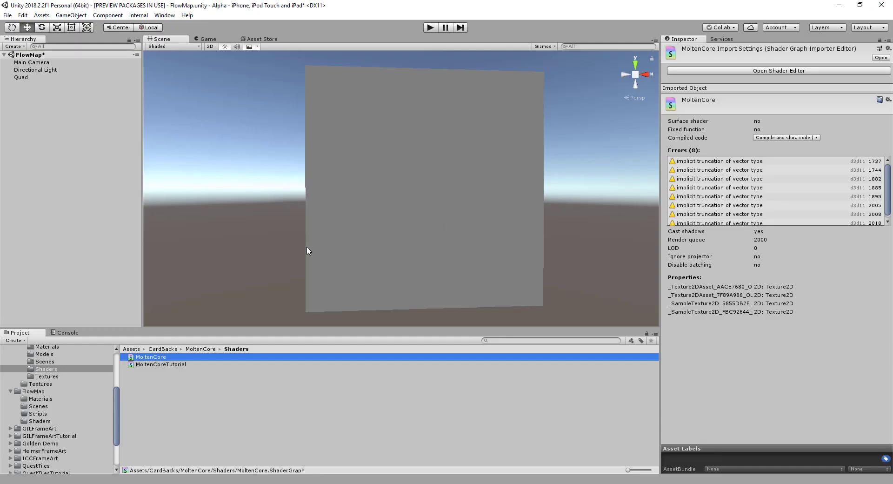
scroll(47, 401, "down", 2)
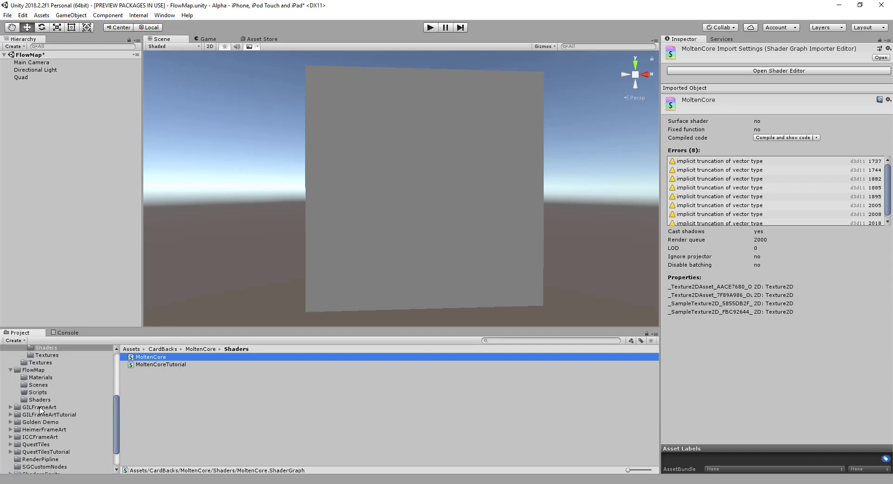
left_click(40, 400)
double_click(147, 359)
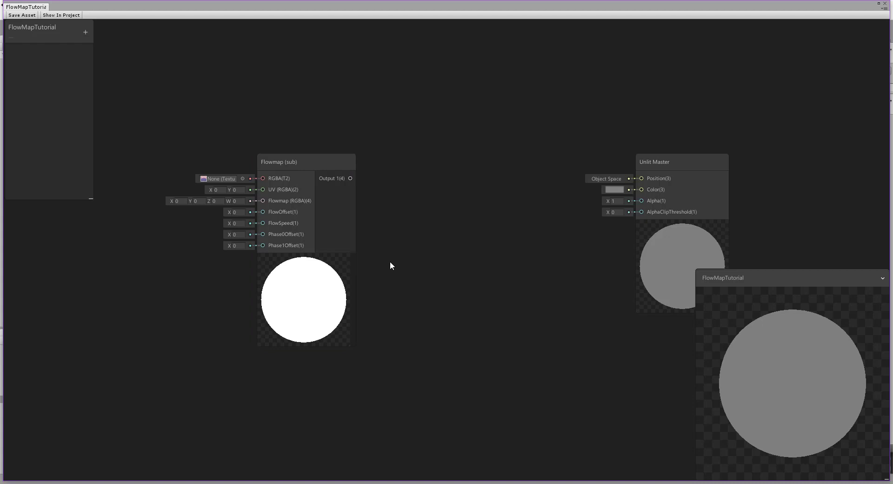
Open the Flowmap sub-graph from its node and examine its whole node network, glancing at the frag code in the browser
middle_click_drag(390, 266, 474, 257)
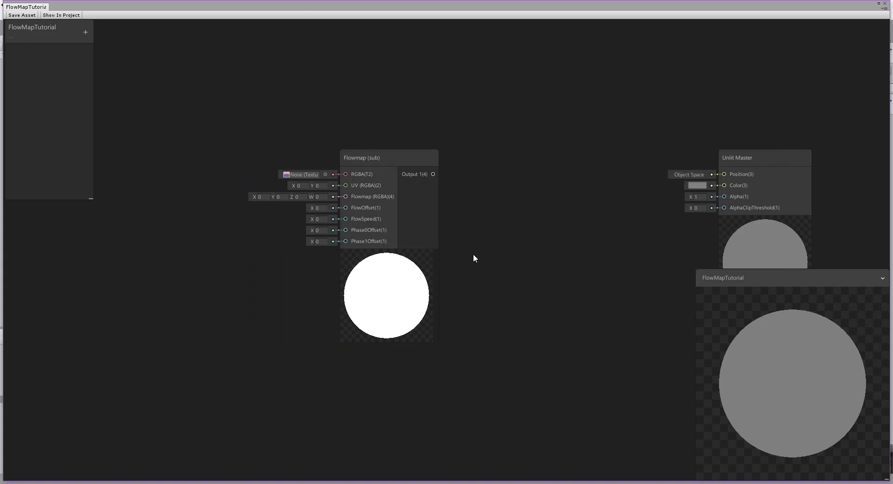
left_click_drag(366, 201, 390, 151)
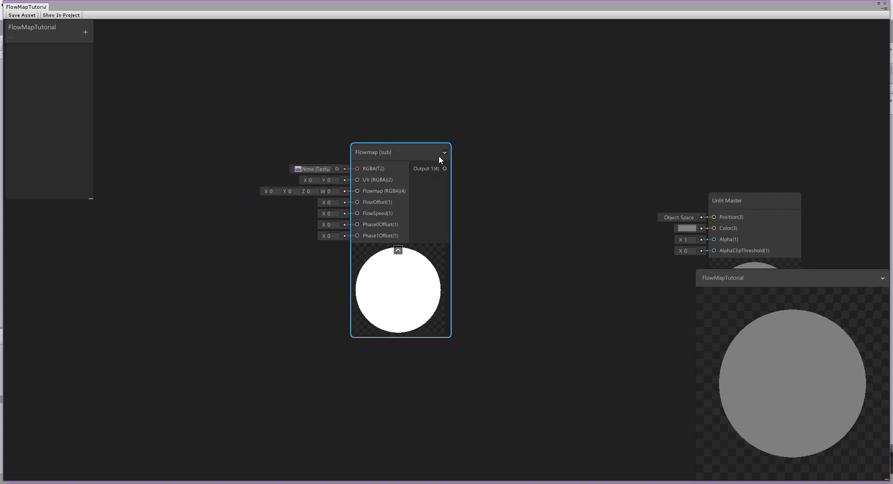
double_click(402, 157)
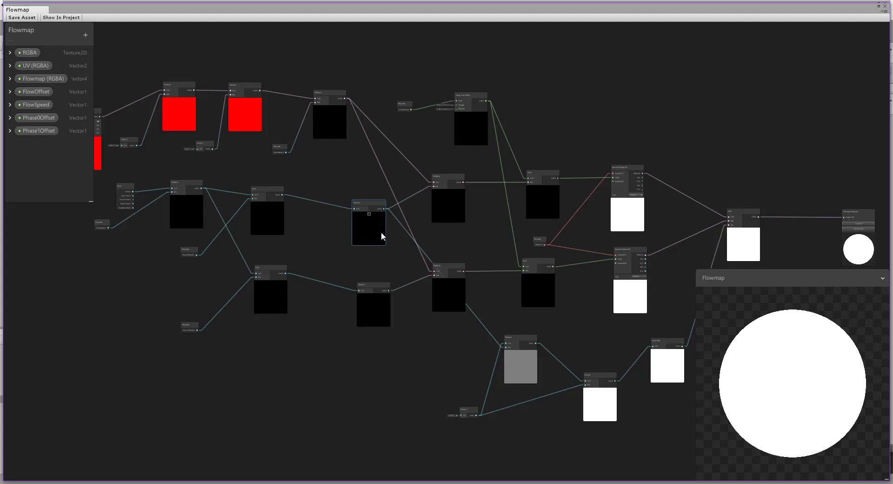
middle_click_drag(355, 263, 305, 210)
scroll(306, 210, "down", 1)
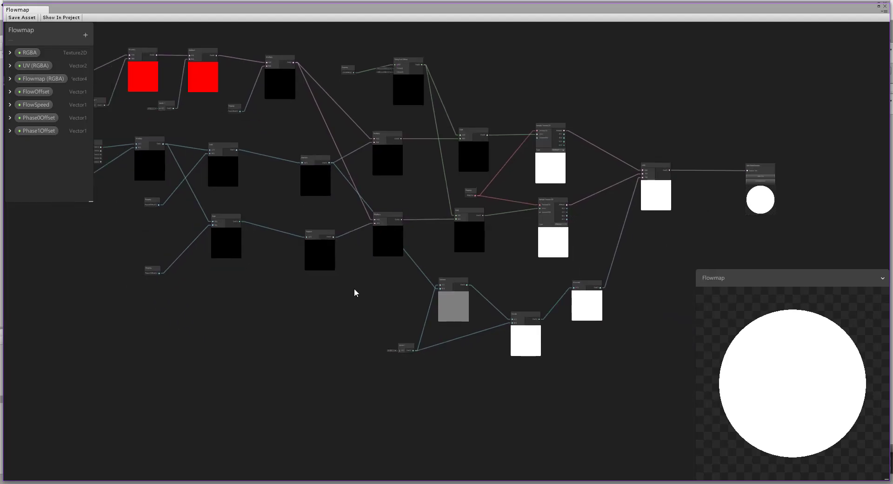
middle_click_drag(310, 303, 367, 317)
scroll(346, 306, "down", 2)
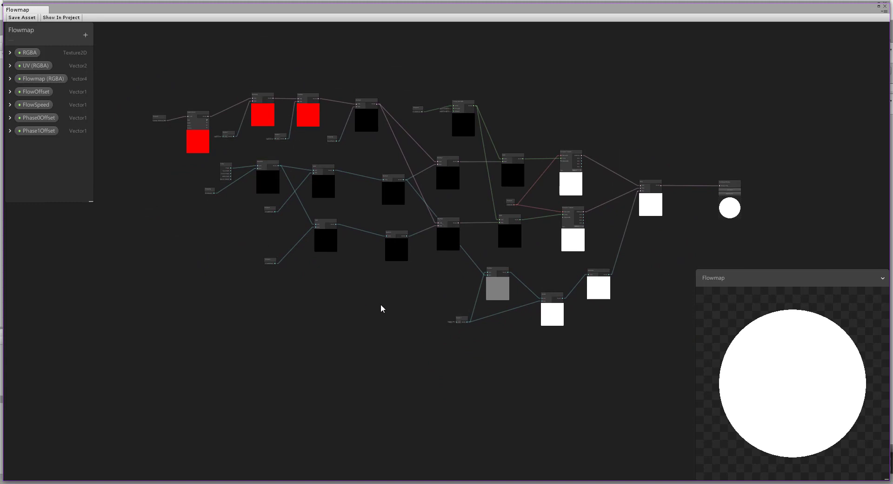
middle_click_drag(376, 299, 354, 295)
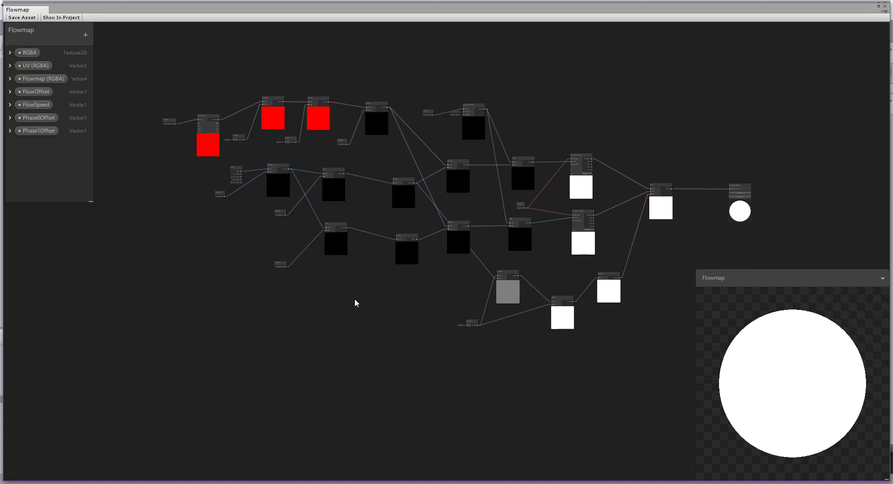
left_click(59, 483)
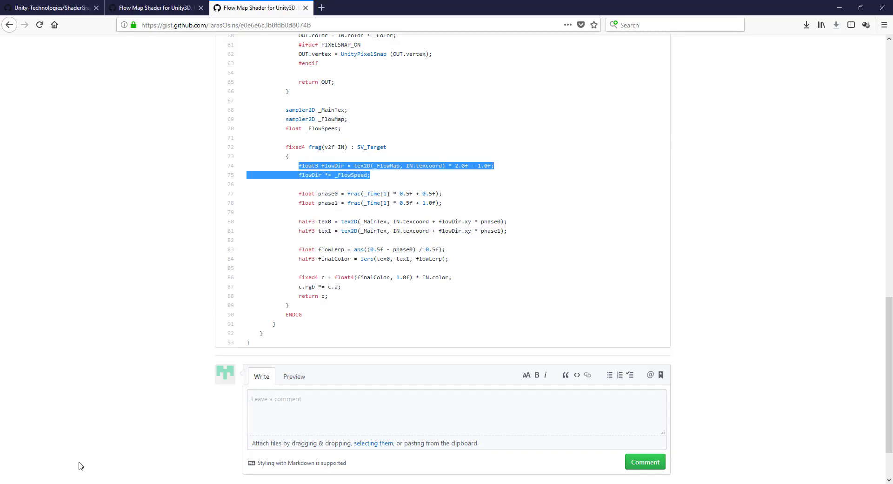
left_click(84, 480)
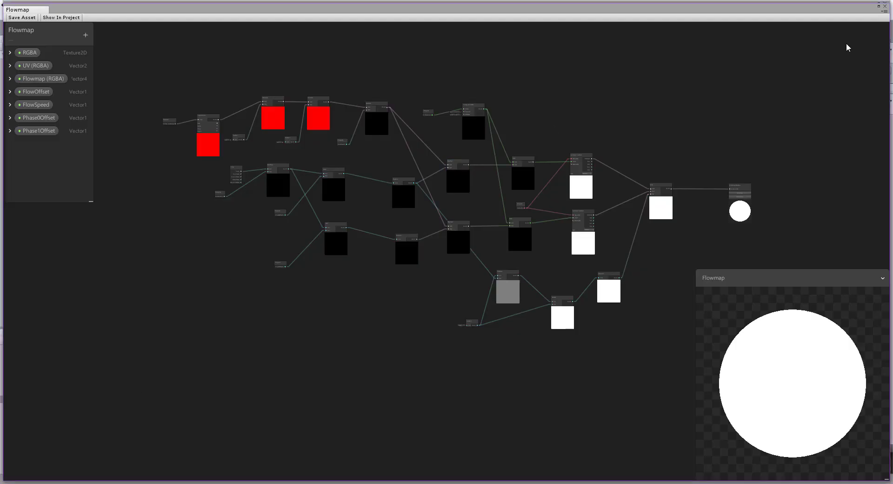
Close the Flowmap sub-graph and move the Flowmap node out of the work area to just above the Unlit Master node
left_click(884, 6)
left_click_drag(405, 149, 357, 120)
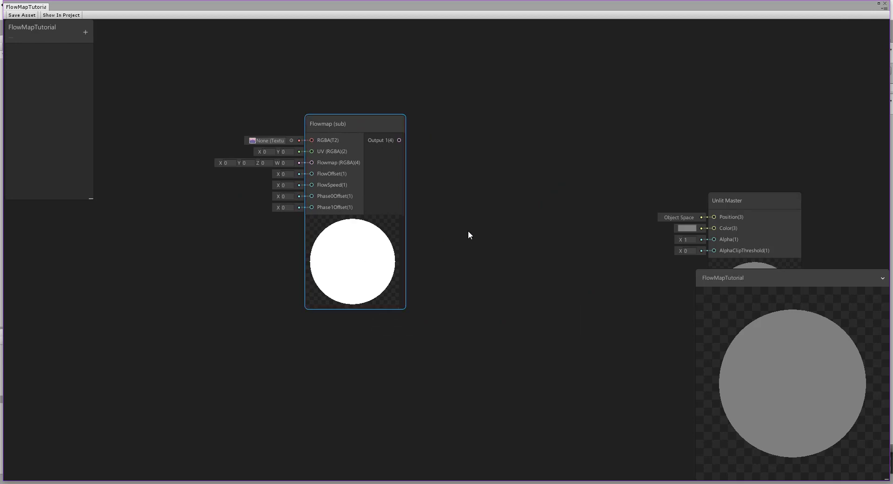
middle_click_drag(519, 208, 525, 163)
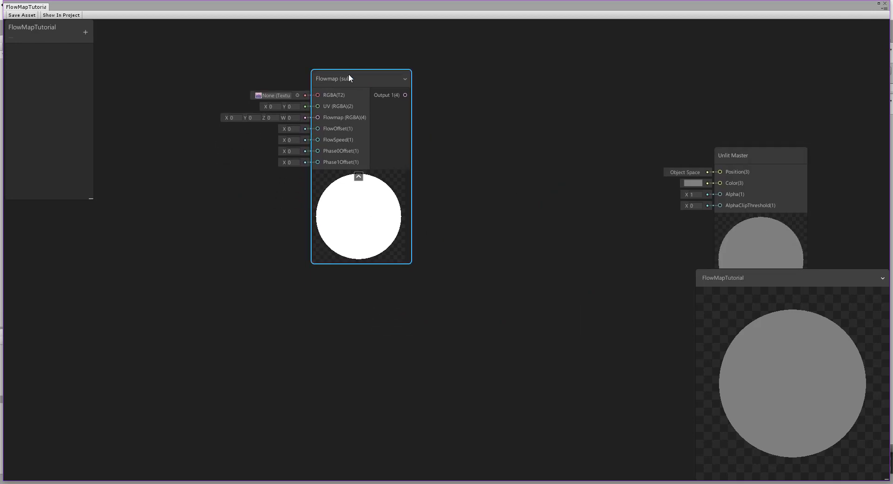
middle_click_drag(498, 135, 537, 216)
left_click_drag(411, 157, 801, 76)
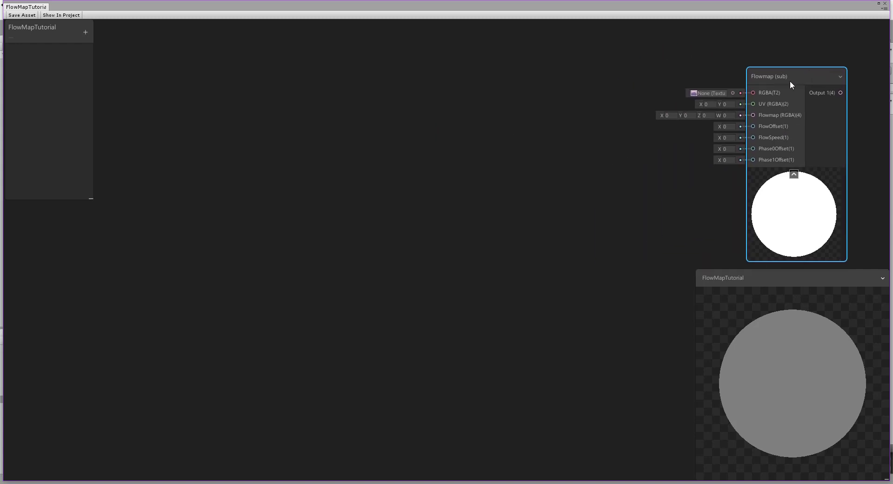
middle_click_drag(472, 188, 543, 133)
scroll(419, 96, "down", 2)
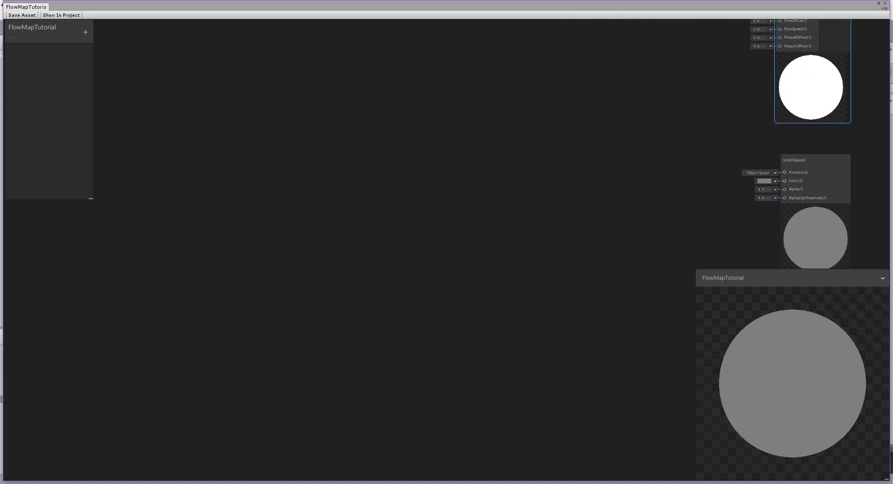
Switch to the browser and highlight lines 74 and 75 of the frag function, which compute flowDir and multiply it by _FlowSpeed
key("alt+Tab")
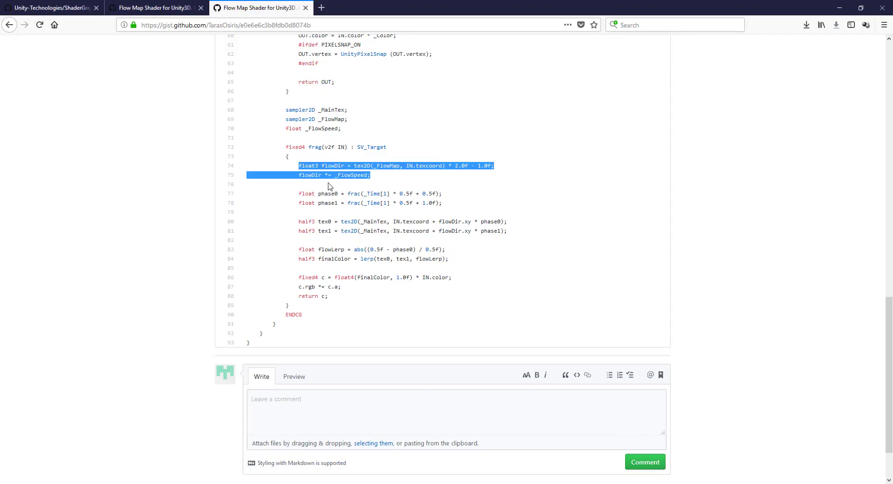
left_click(297, 165)
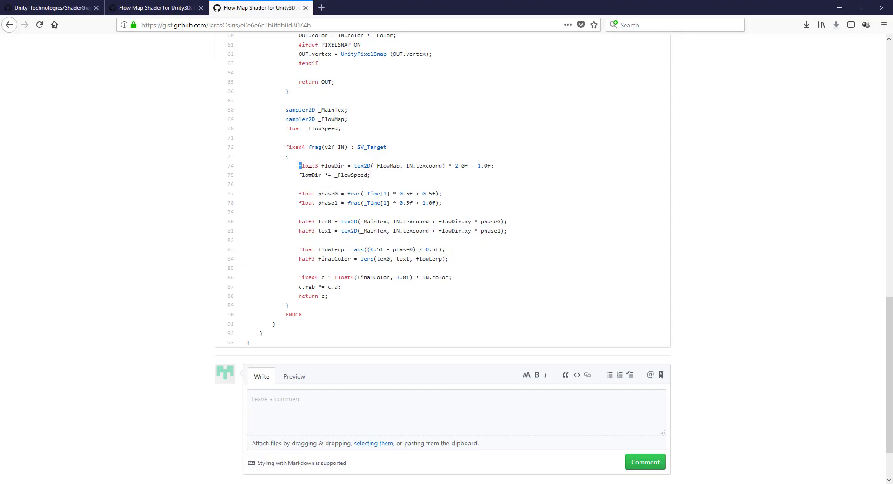
left_click_drag(310, 170, 380, 177)
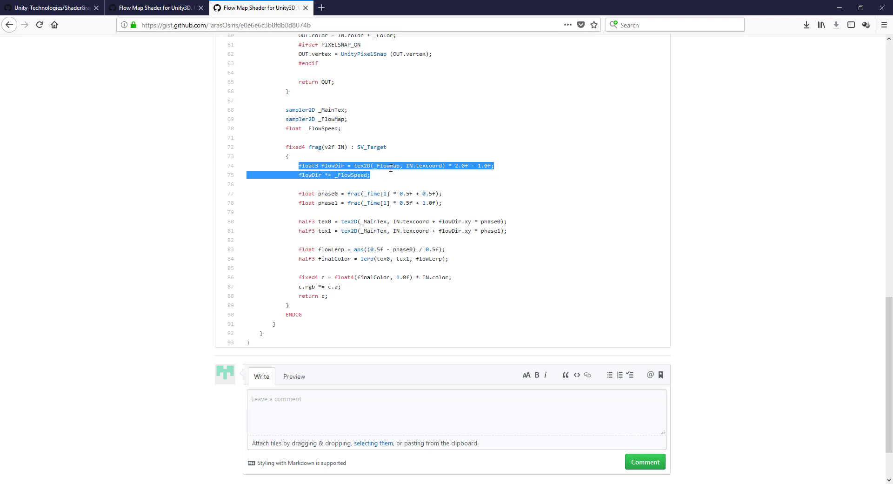
Examine line 74 of the frag function, highlighting the tex2D(_FlowMap, IN.texcoord) * 2.0f - 1.0f expression that defines flowDir
left_click(375, 163)
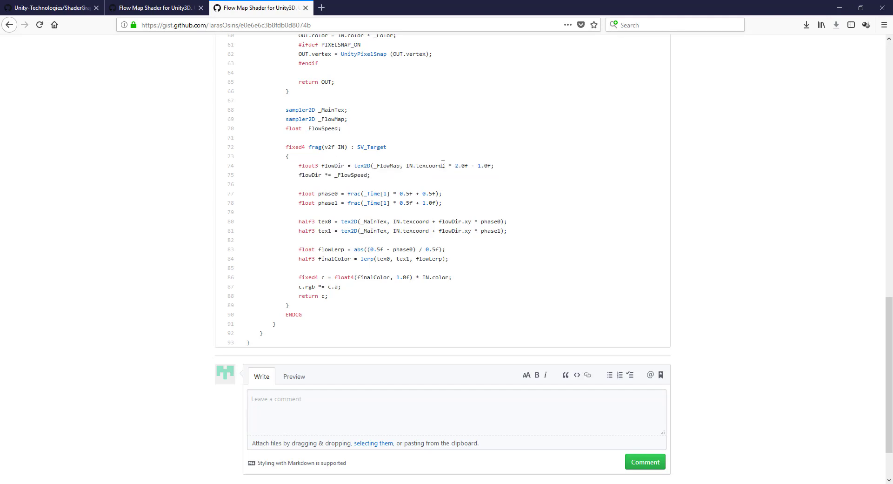
left_click_drag(492, 165, 311, 166)
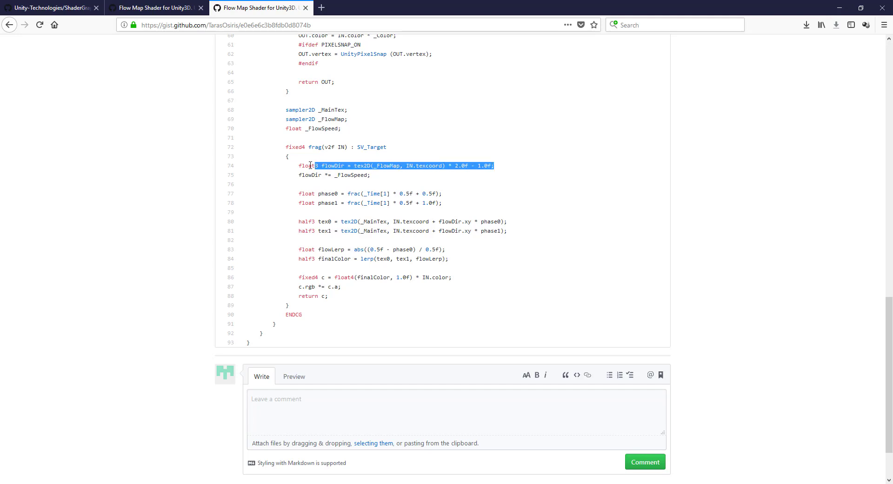
left_click(390, 165)
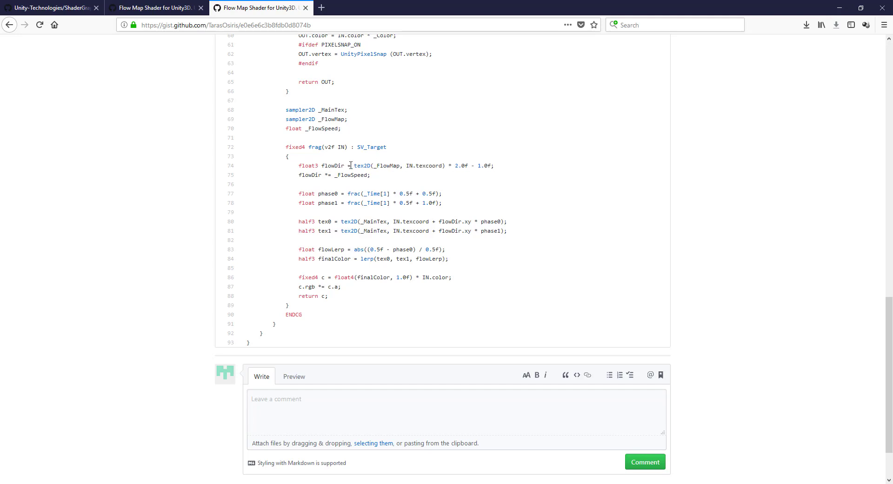
left_click_drag(368, 165, 445, 167)
left_click(450, 193)
left_click_drag(451, 245, 398, 166)
left_click(364, 164)
double_click(363, 165)
left_click_drag(393, 169, 463, 167)
left_click_drag(475, 165, 498, 163)
left_click(360, 164)
left_click_drag(382, 165, 496, 165)
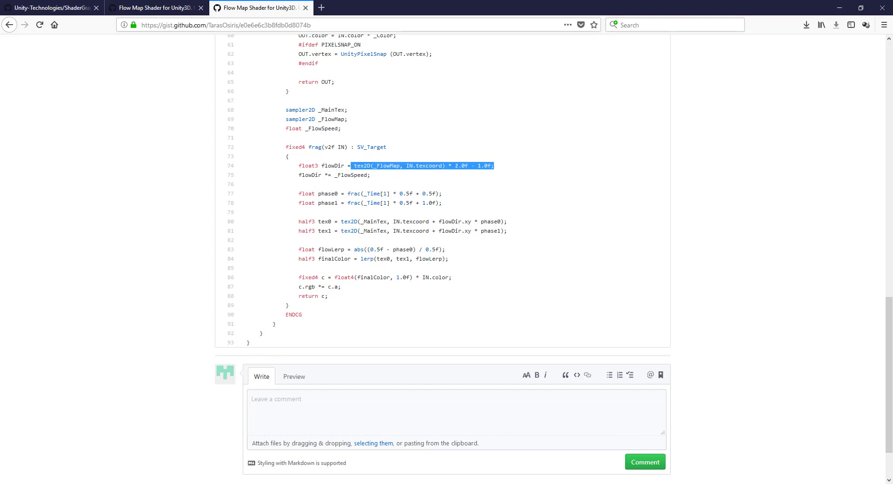
Switch back to the FlowMapTutorial graph in Unity and add a Sample Texture 2D node in the empty work area
left_click(81, 483)
right_click(265, 266)
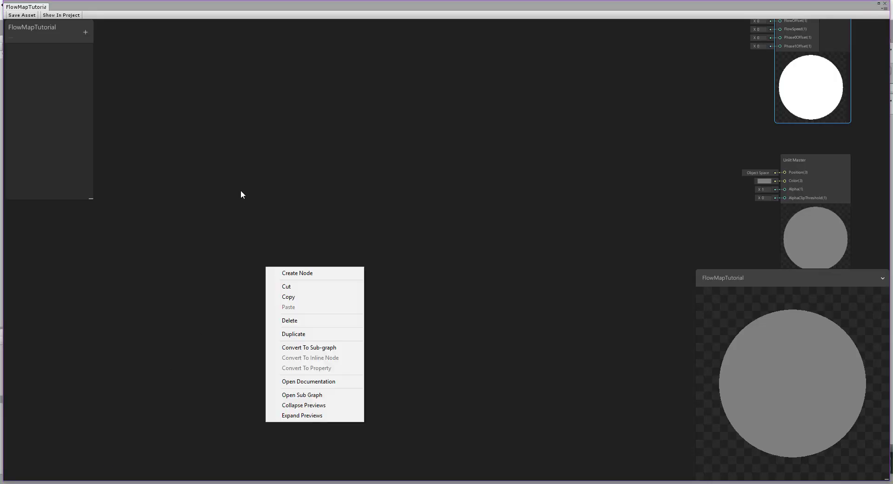
right_click(241, 190)
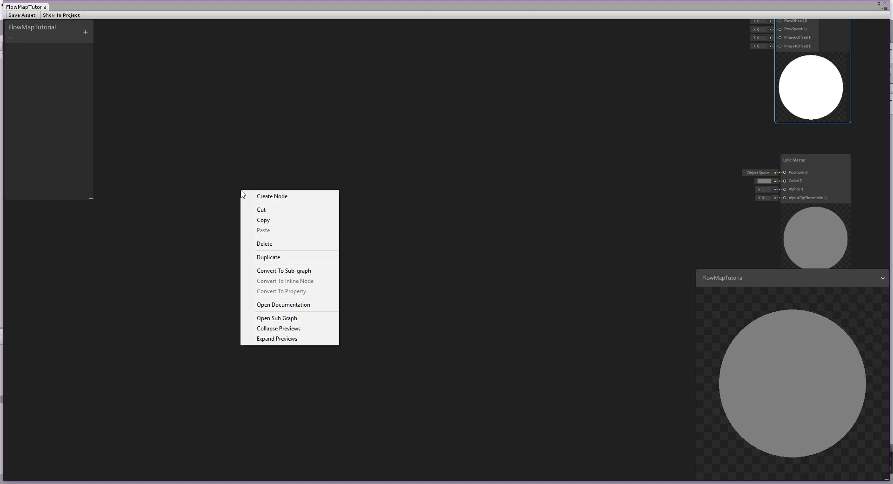
left_click(288, 197)
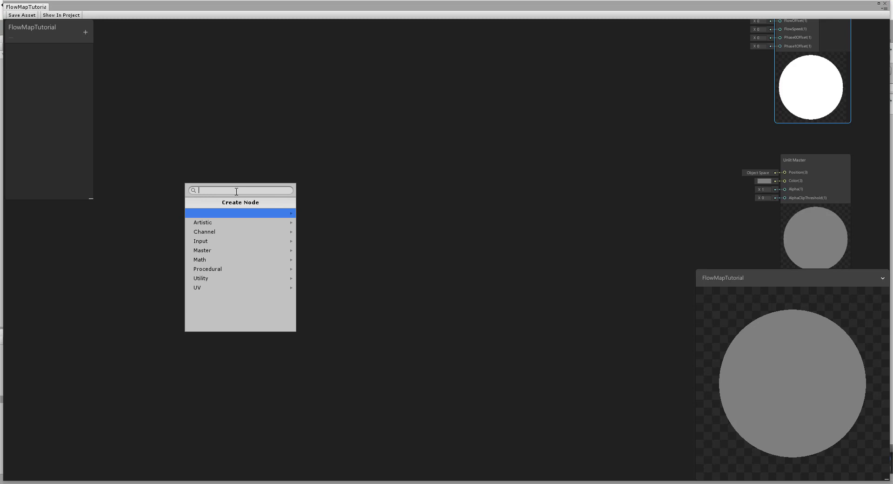
type("samp")
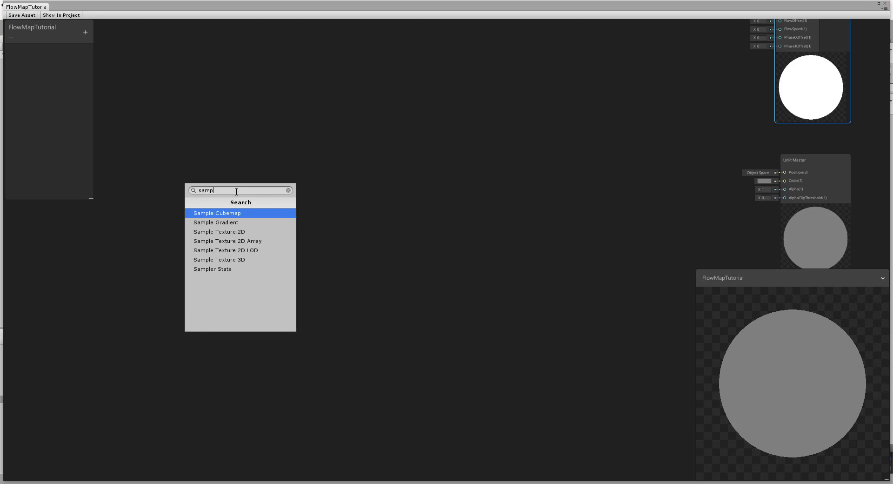
left_click(239, 232)
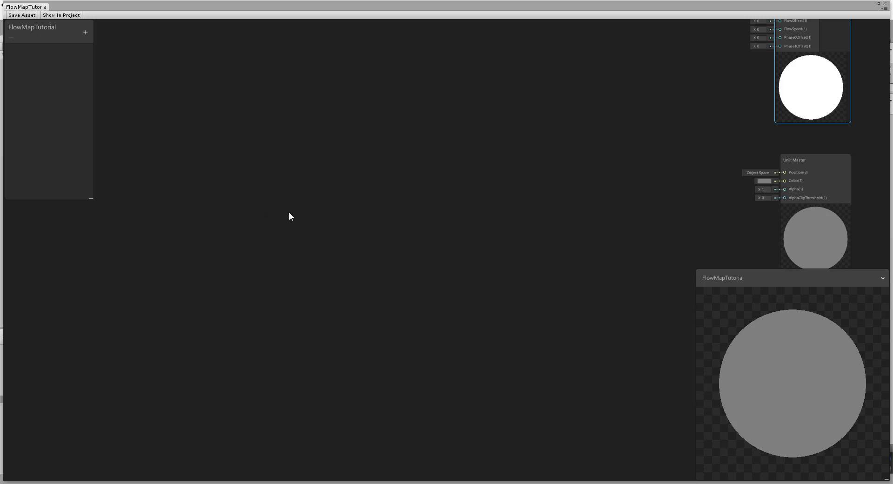
Move the Sample Texture 2D node far to the left of the Flowmap and Unlit Master nodes, leaving space between them
middle_click_drag(411, 201, 545, 219)
left_click_drag(416, 216, 360, 118)
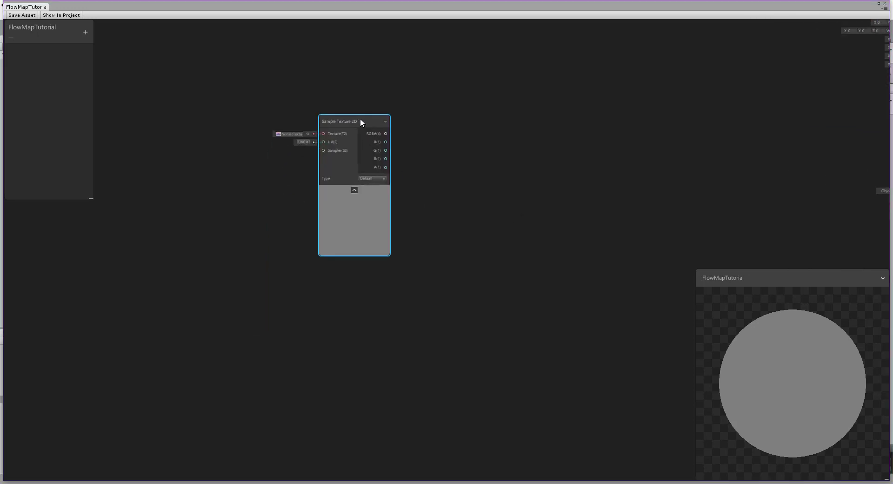
middle_click_drag(493, 189, 444, 126)
scroll(470, 223, "down", 2)
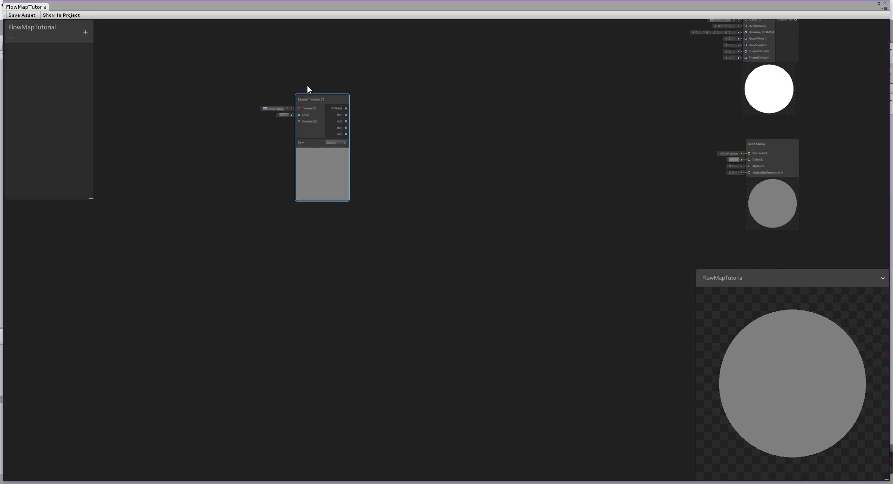
left_click_drag(313, 97, 276, 90)
middle_click_drag(379, 116, 428, 123)
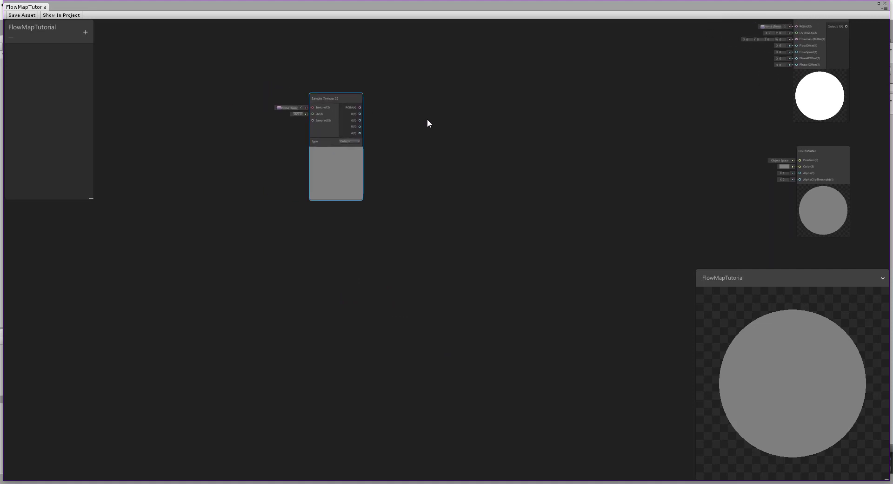
left_click_drag(319, 97, 265, 111)
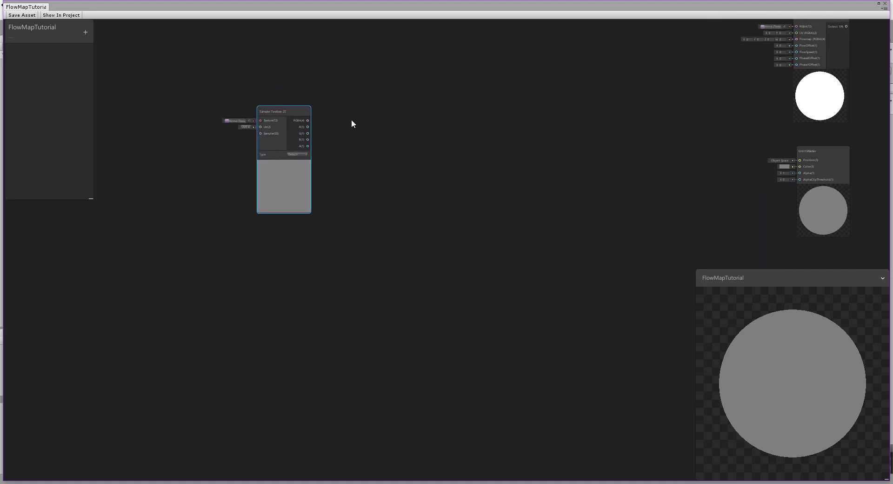
left_click(401, 128)
Assign the Card_Back_MoltonCore_Flow texture to the Texture input of the Sample Texture 2D node
scroll(320, 137, "up", 3)
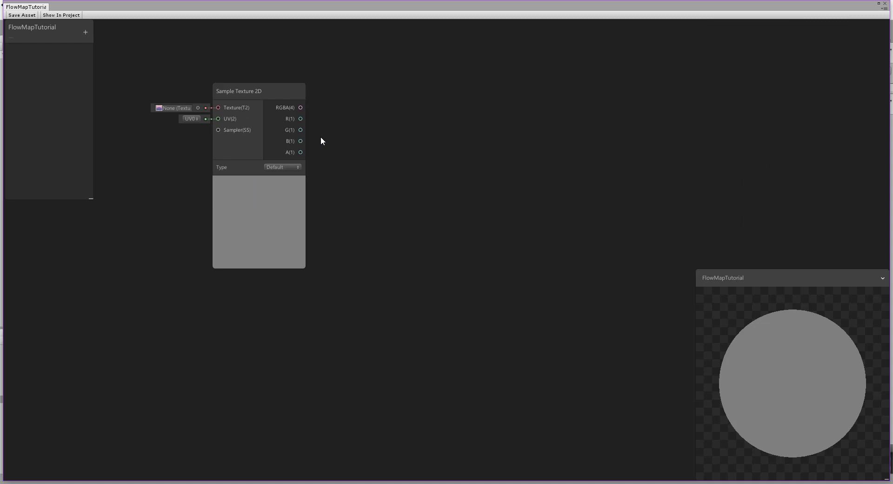
left_click(202, 108)
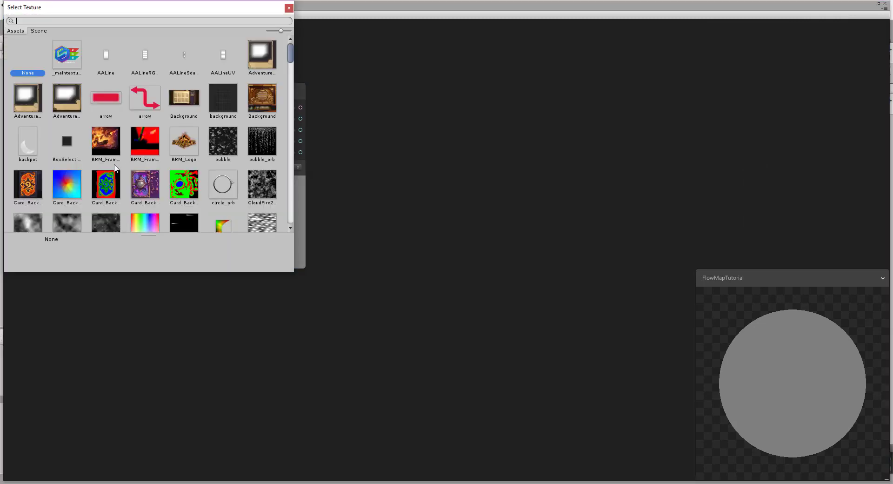
left_click(72, 188)
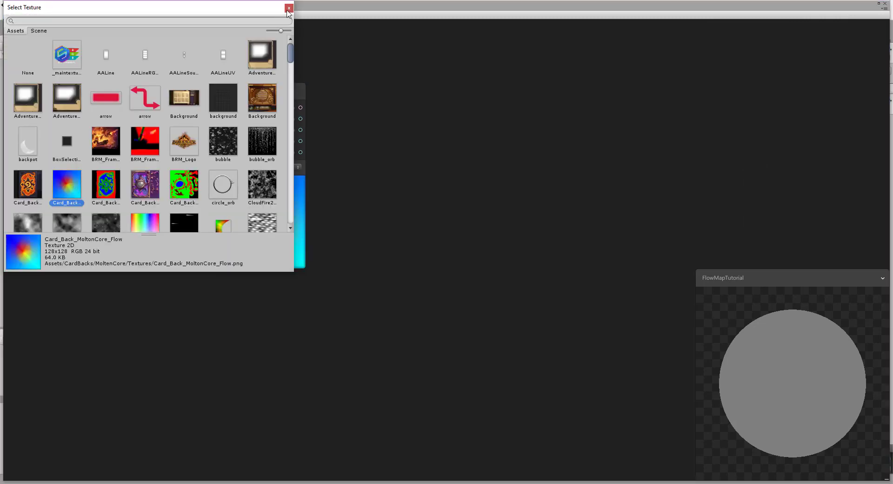
left_click(288, 9)
scroll(349, 166, "down", 1)
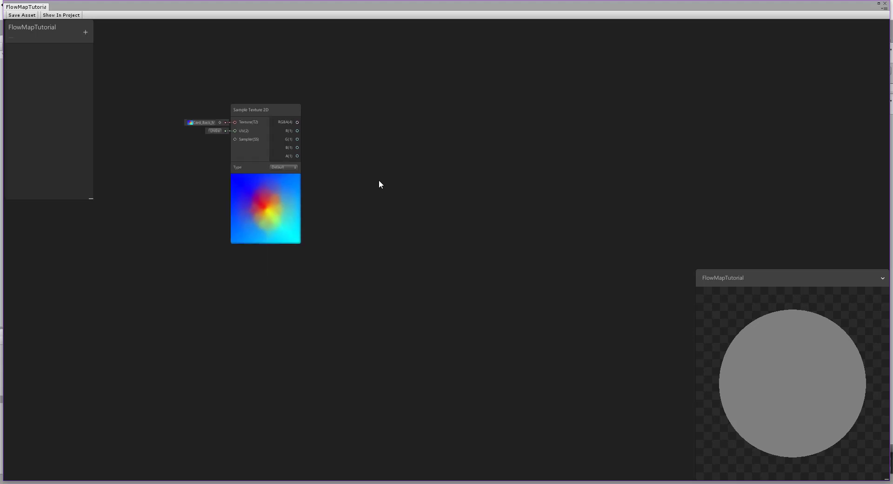
scroll(367, 181, "down", 2)
scroll(349, 177, "up", 2)
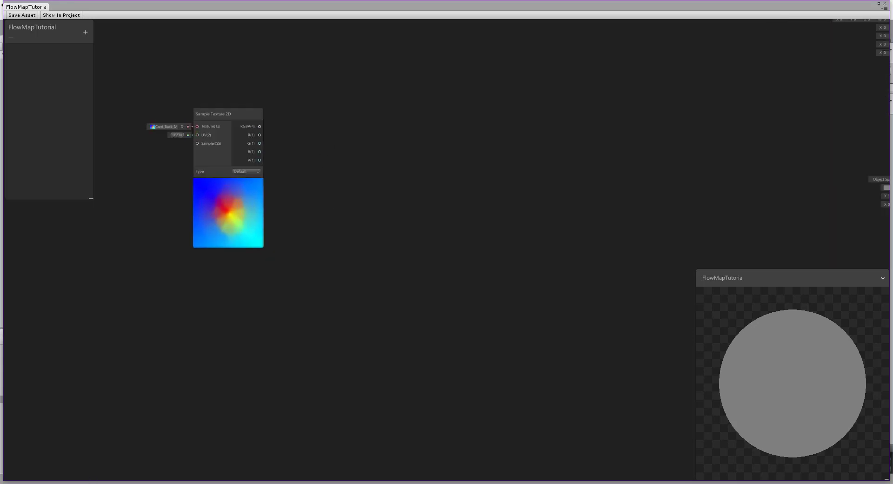
Add a Tiling And Offset node before the Sample Texture 2D node and connect its Out to the UV input
left_click(93, 483)
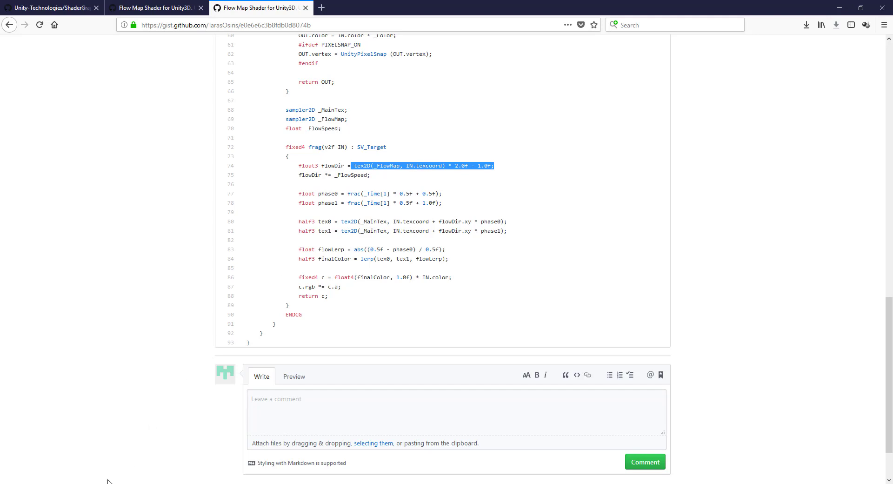
left_click(80, 446)
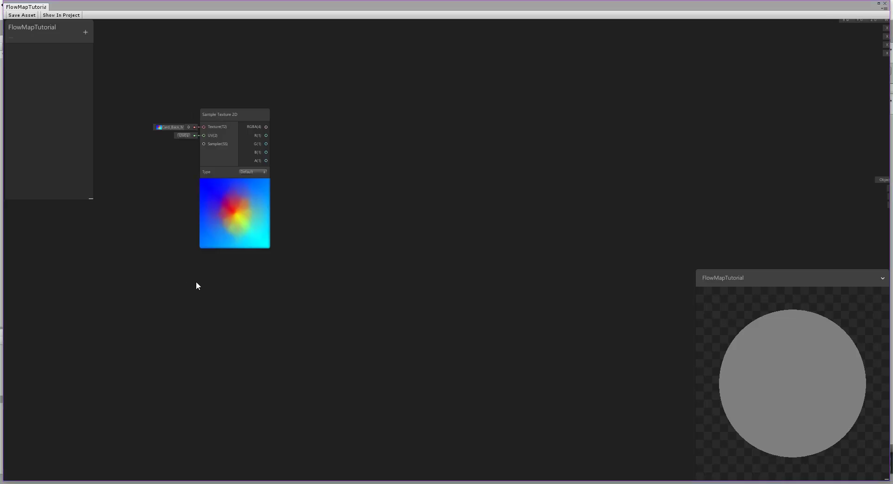
right_click(192, 208)
left_click(207, 209)
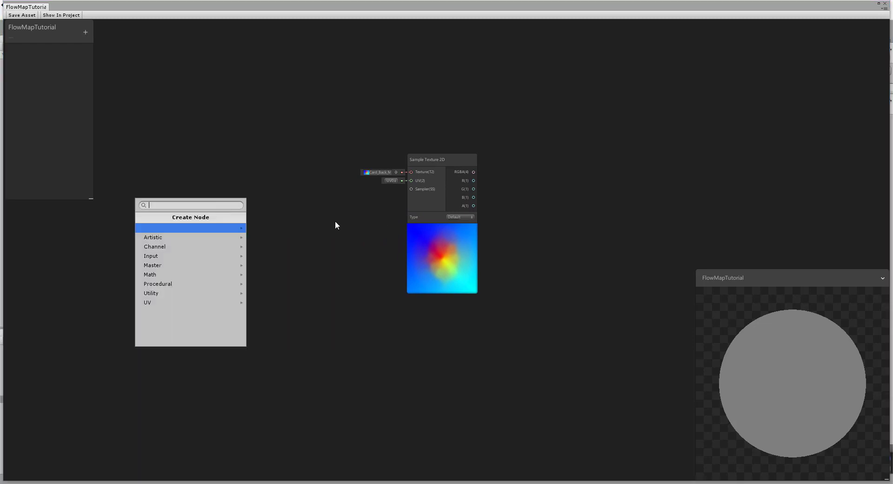
type("tiling")
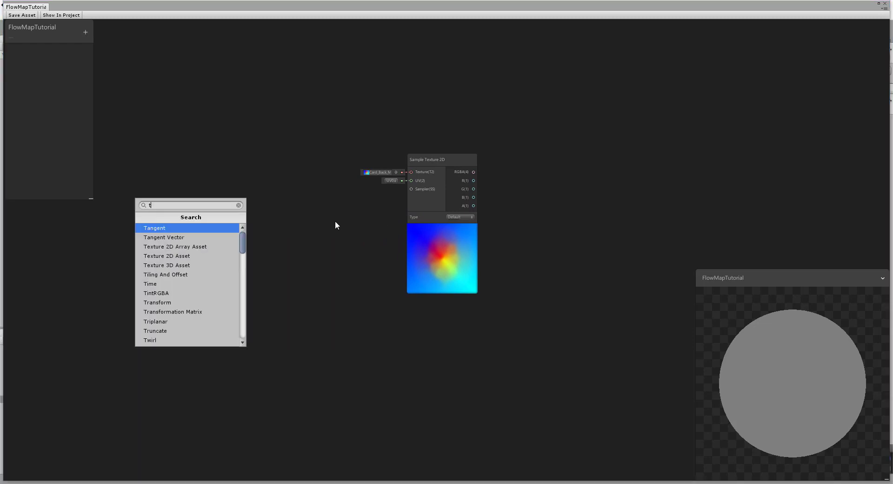
key("Return")
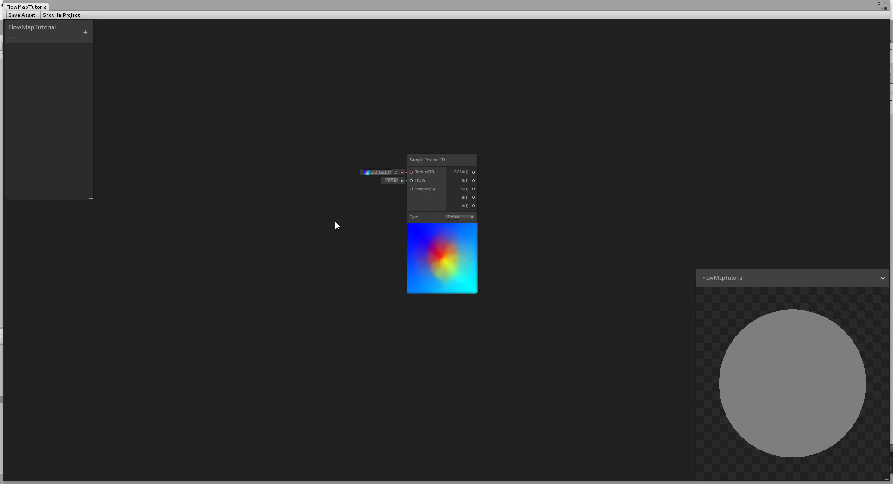
left_click_drag(259, 225, 410, 182)
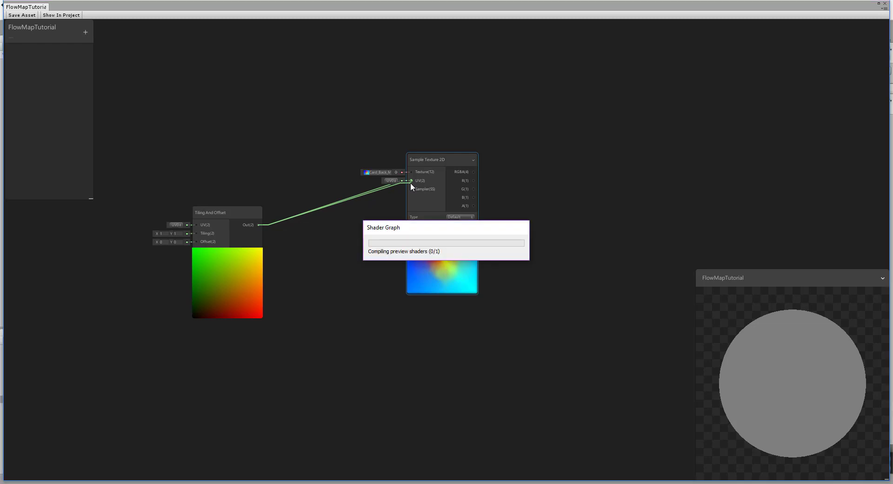
middle_click_drag(361, 272, 305, 269)
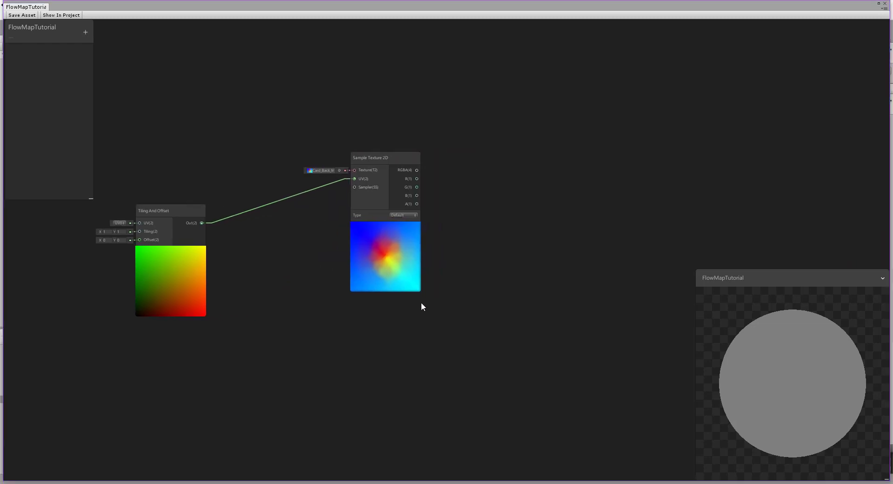
middle_click_drag(423, 306, 332, 289)
scroll(404, 257, "down", 1)
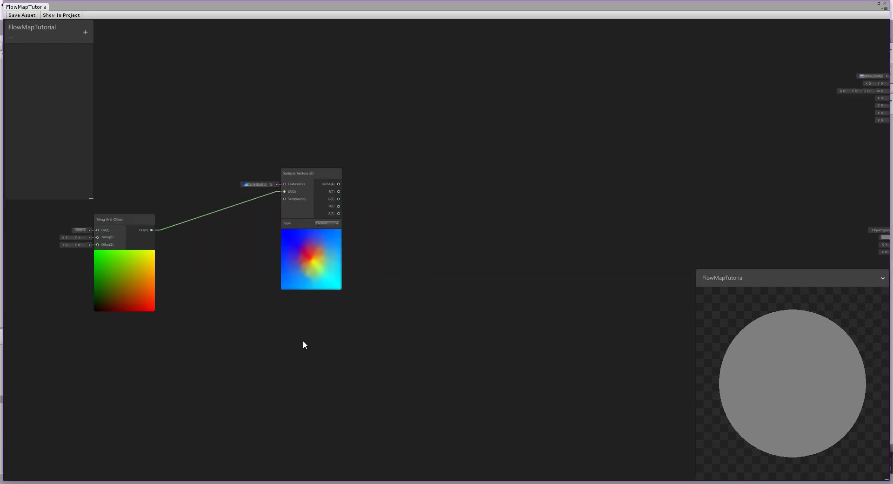
Switch to the browser, highlight the "- 1.0f" term in line 74 of the frag code, and return to the Unity graph
key("alt+Tab")
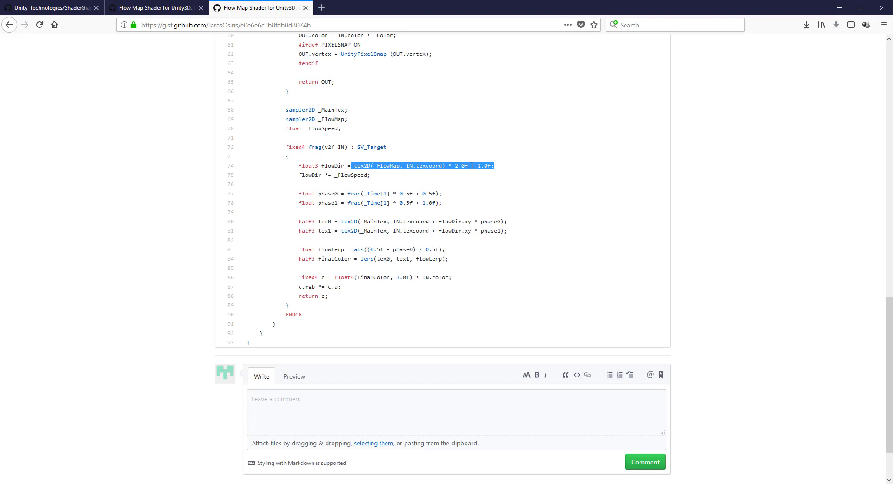
left_click_drag(469, 165, 490, 165)
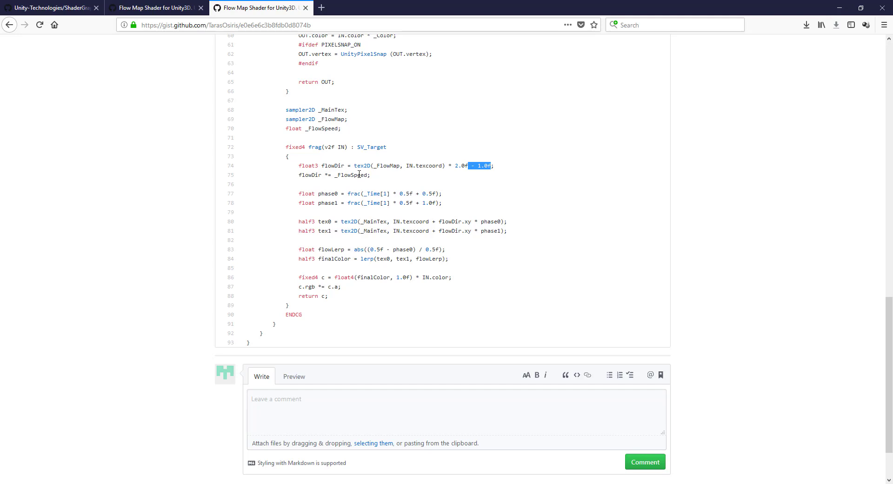
left_click(58, 483)
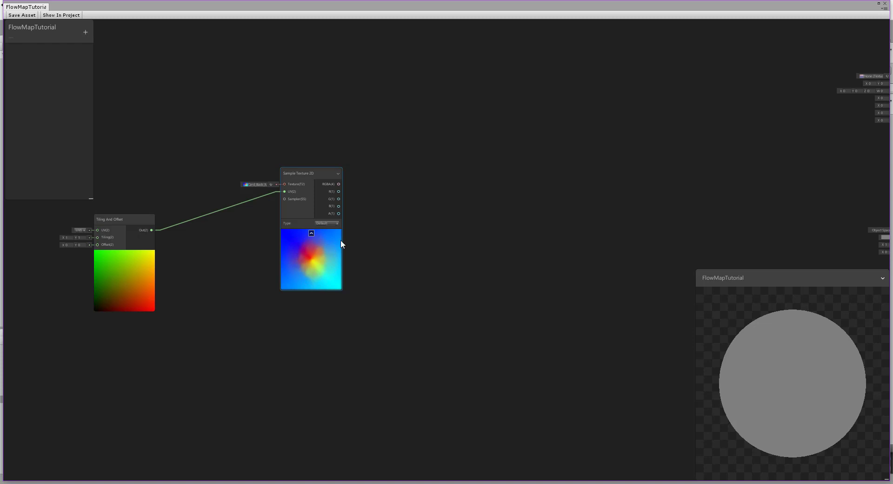
Add an Invert Colors node after the Sample Texture 2D node and connect the texture's RGBA output to its In
left_click_drag(305, 175, 267, 167)
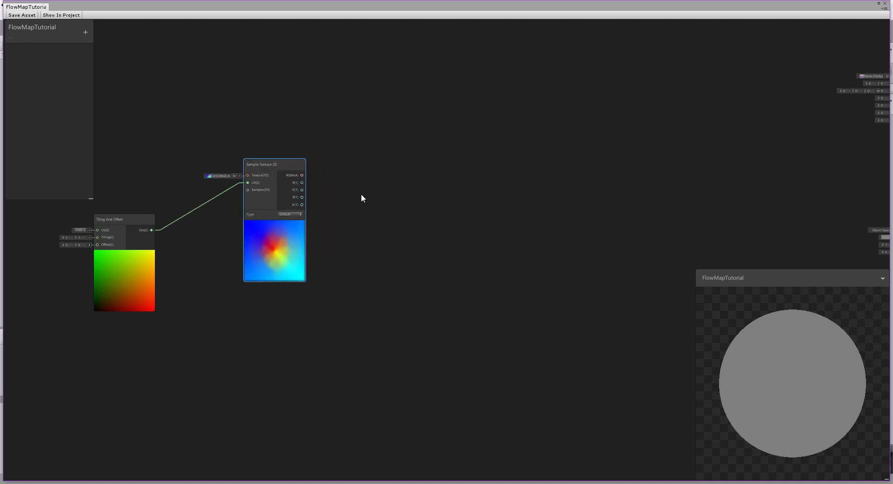
right_click(412, 165)
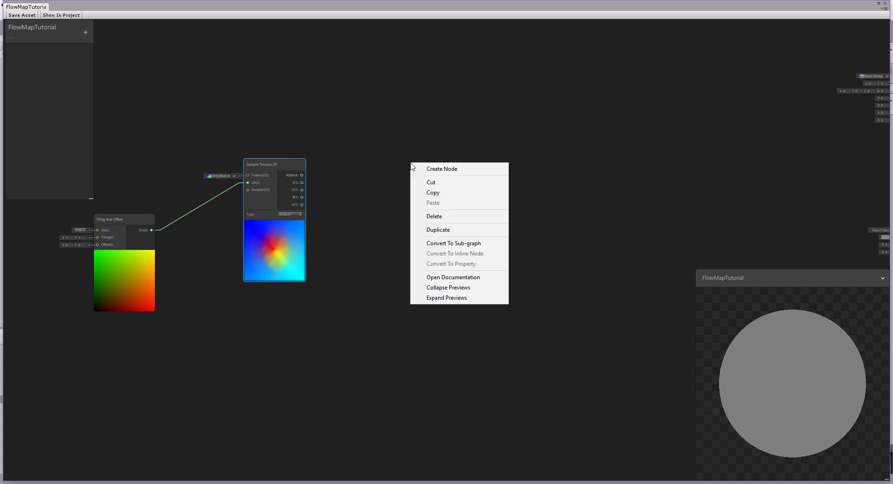
left_click(450, 171)
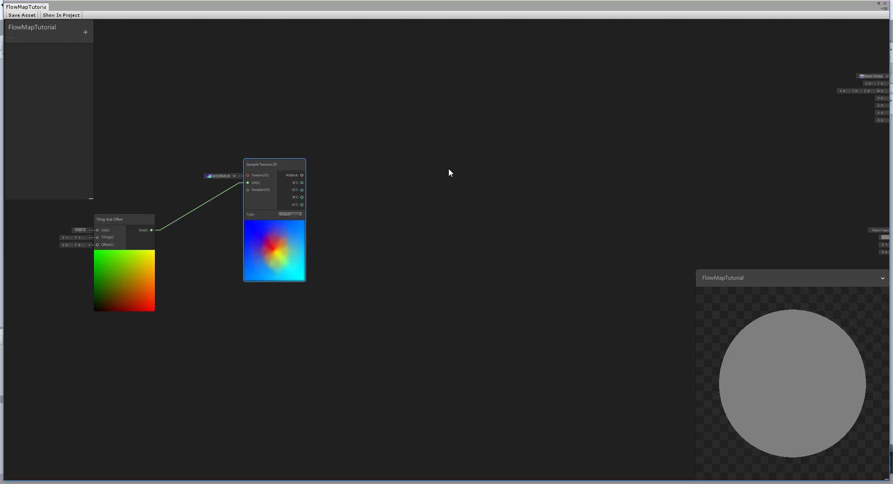
type("in")
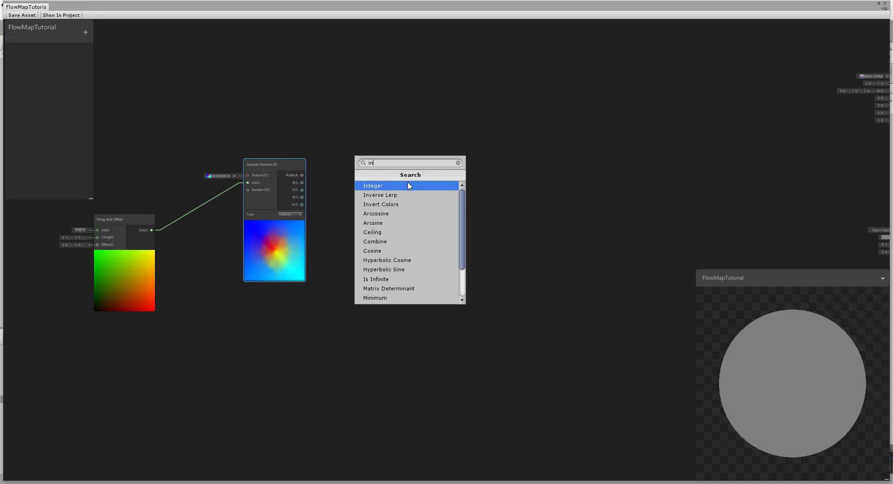
left_click(403, 206)
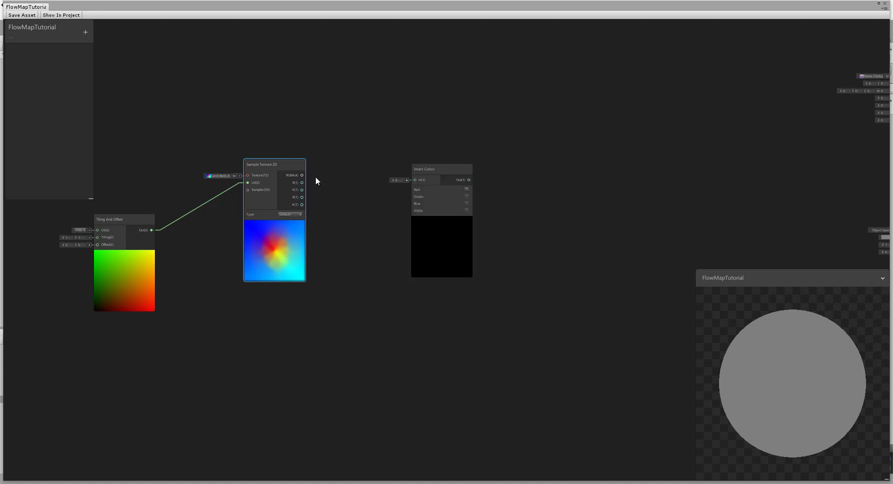
left_click_drag(302, 175, 401, 169)
scroll(448, 199, "up", 2)
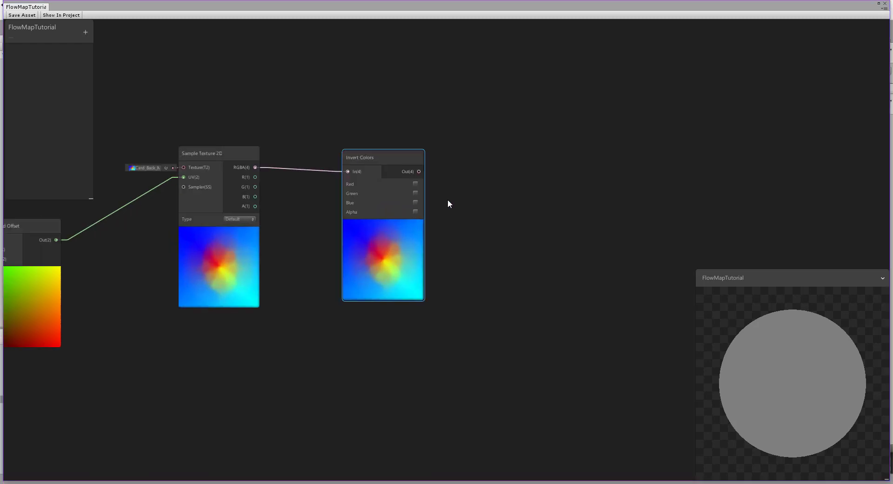
Enable inversion of the Red channel on the Invert Colors node
scroll(448, 200, "up", 1)
left_click(411, 181)
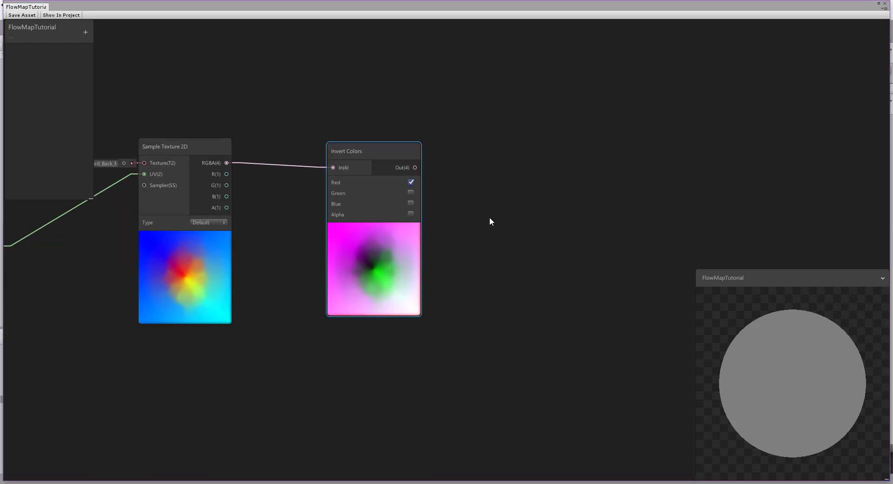
scroll(432, 175, "down", 2)
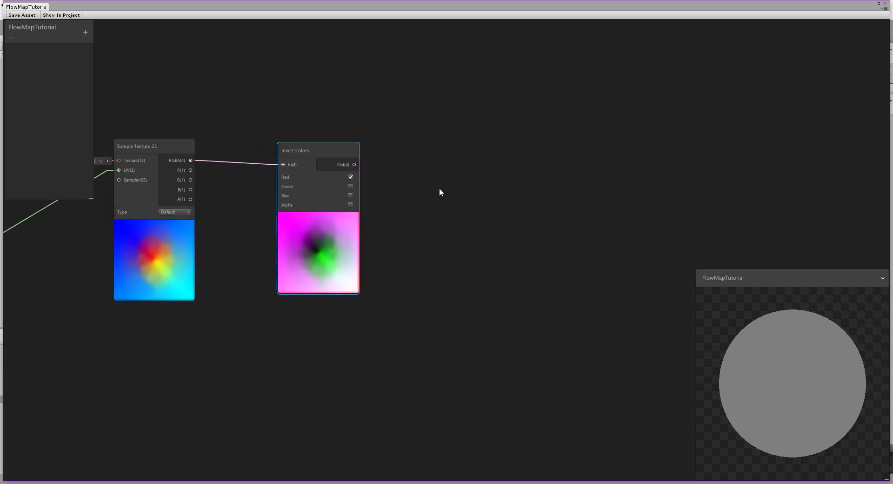
scroll(421, 183, "down", 2)
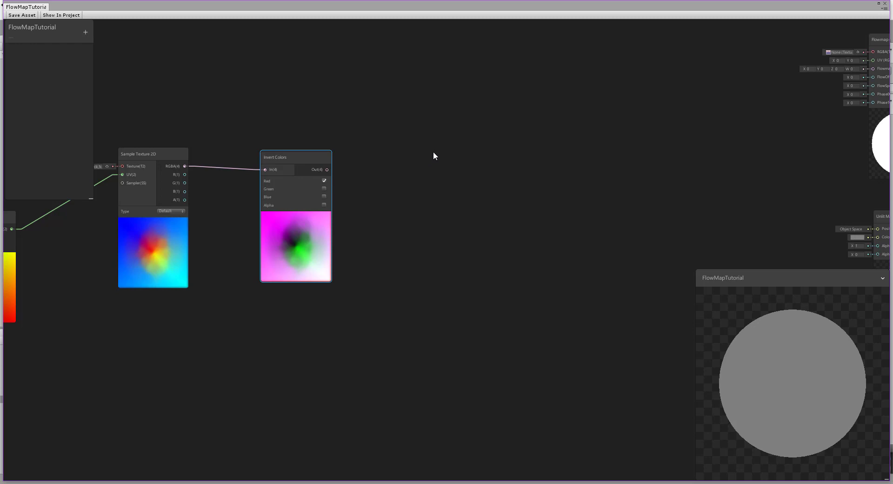
Add a Multiply node after the Invert Colors node and connect the inverted Out to its A input
right_click(451, 143)
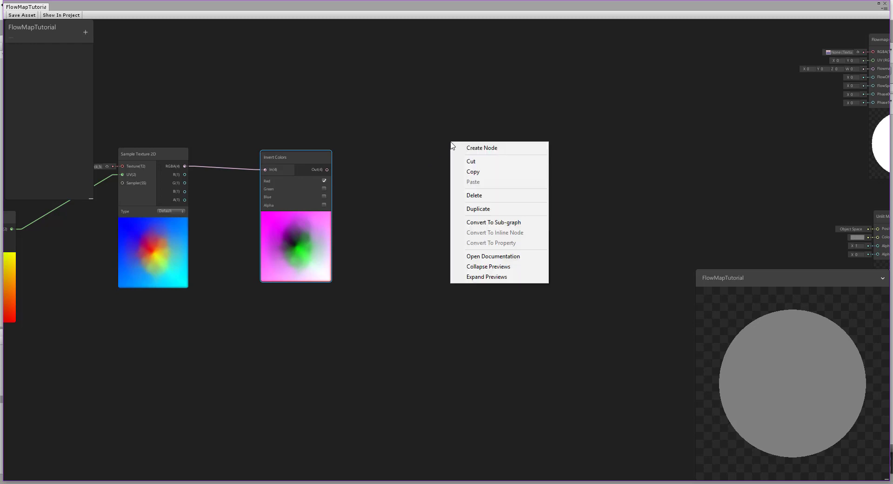
left_click(482, 149)
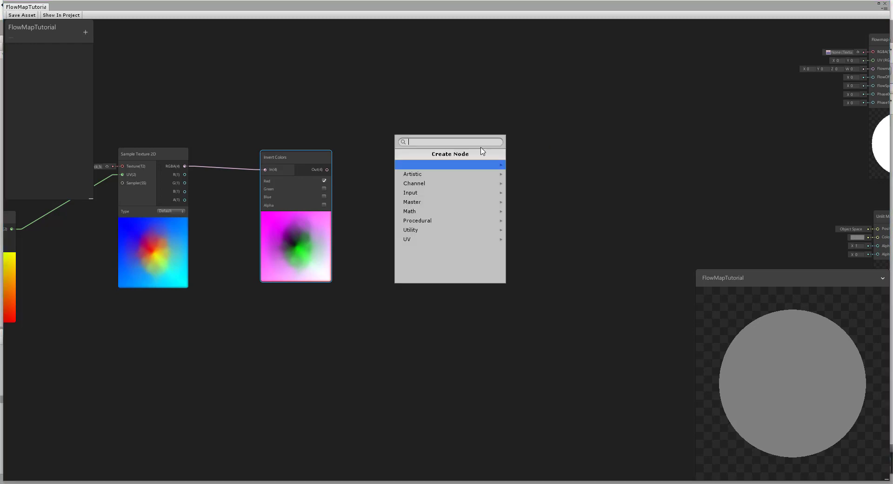
type("mul")
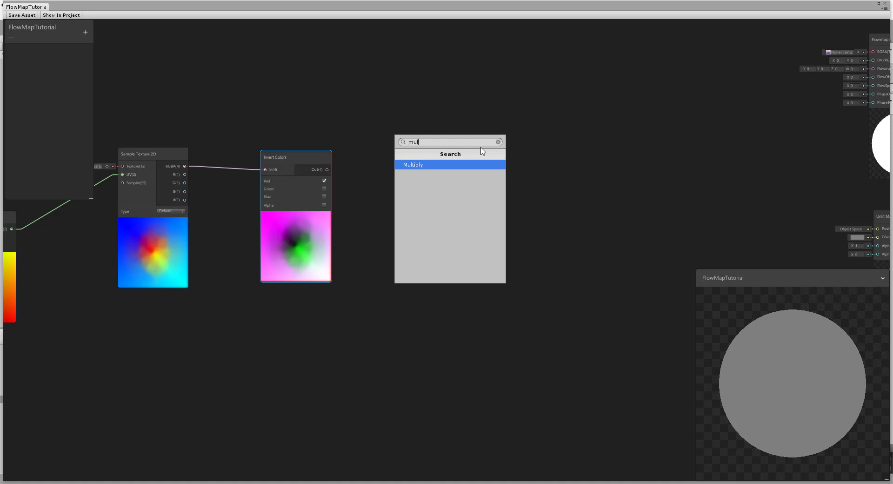
left_click(451, 165)
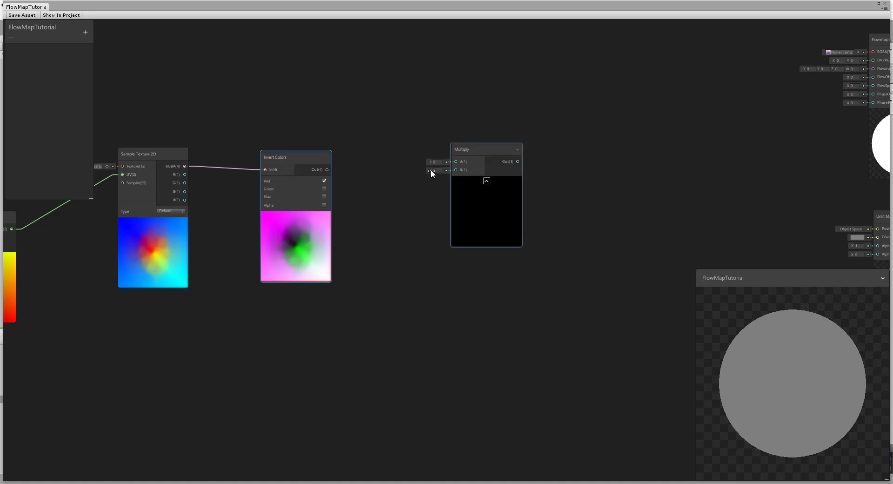
left_click_drag(327, 169, 482, 171)
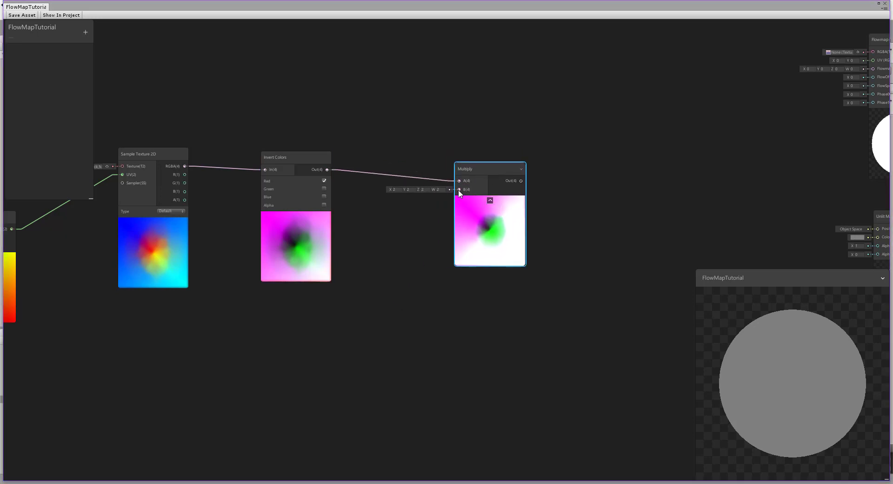
Add a Vector 1 node with X set to 2 and connect its Out to the Multiply node's B input
right_click(370, 308)
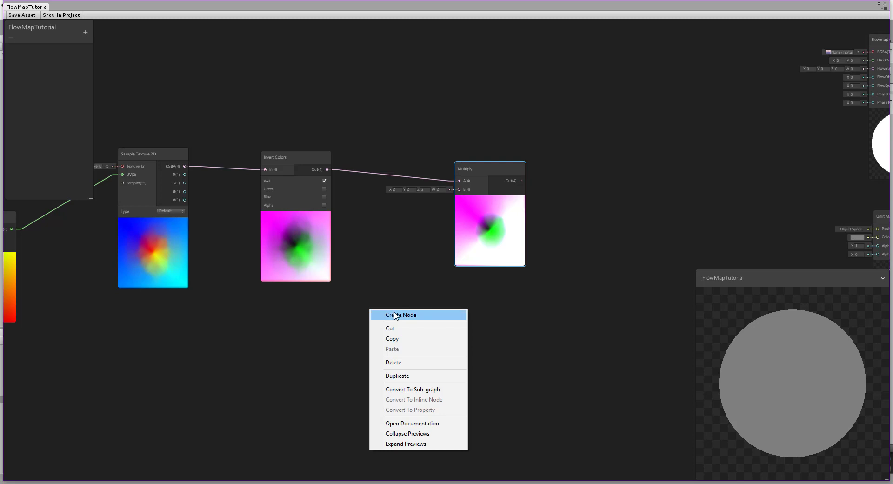
left_click(394, 315)
type("v")
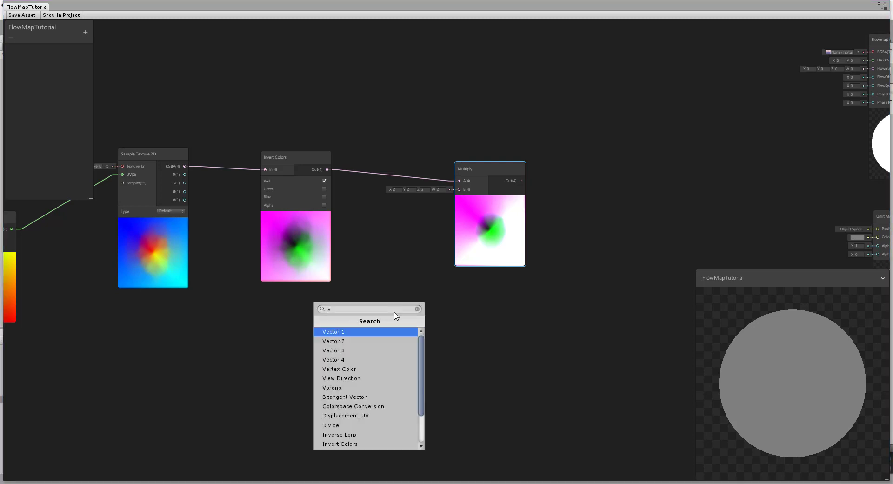
type("e")
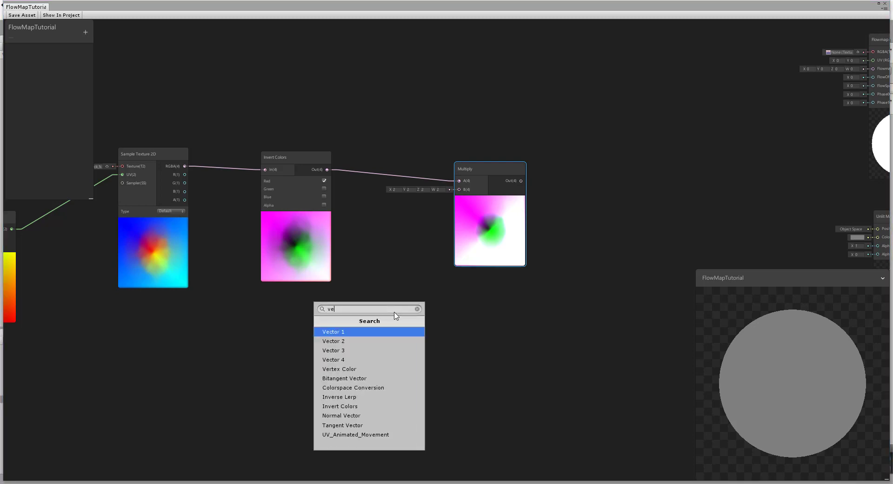
left_click(367, 332)
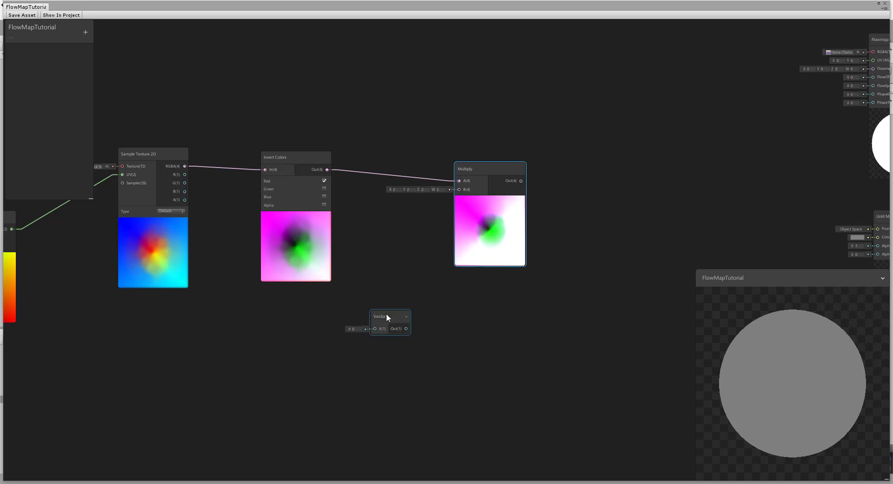
left_click_drag(386, 314, 460, 189)
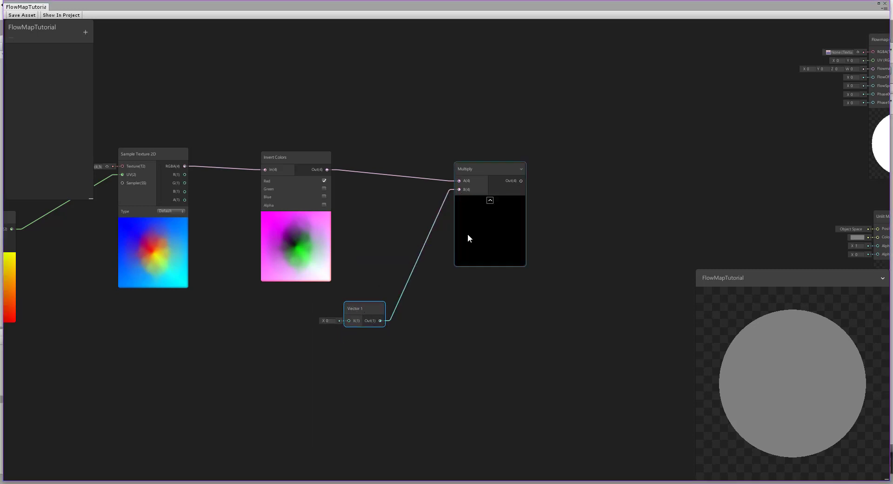
left_click(327, 320)
type("2")
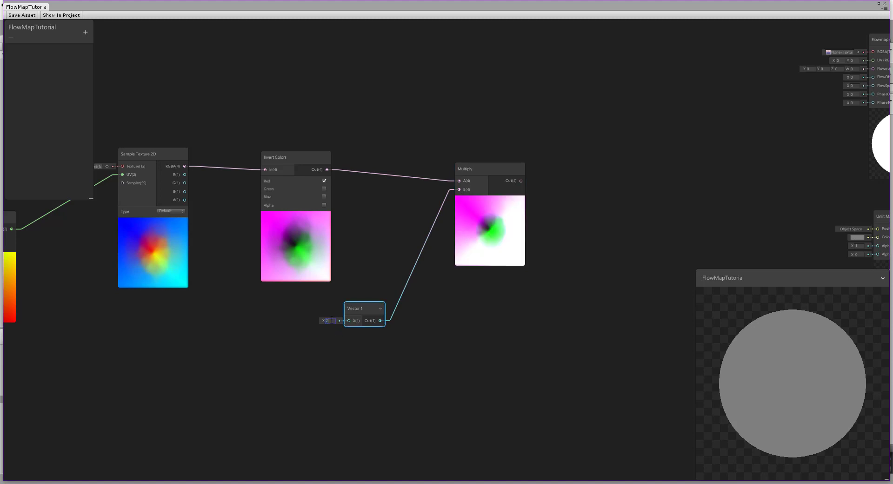
Move the Vector 1 node below Invert Colors and bring the Multiply node closer to Invert Colors
middle_click_drag(421, 338, 338, 324)
scroll(392, 308, "down", 2)
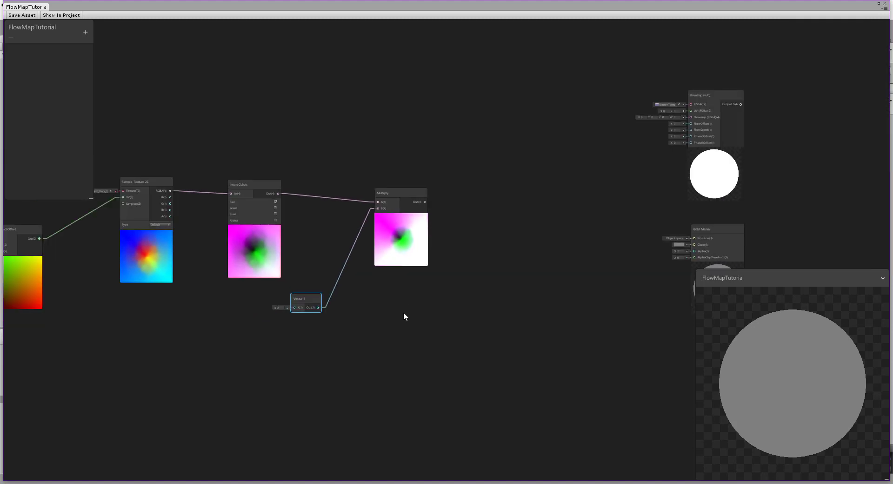
middle_click_drag(403, 313, 421, 308)
left_click_drag(319, 296, 264, 307)
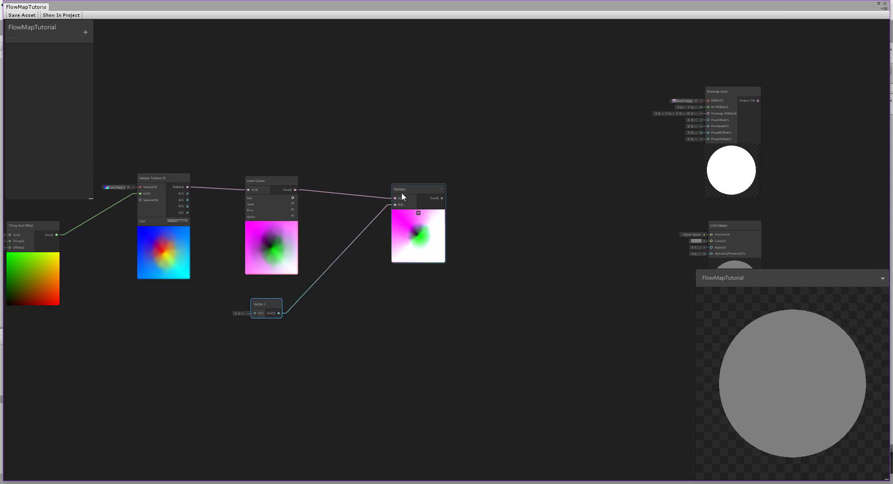
left_click_drag(409, 188, 361, 184)
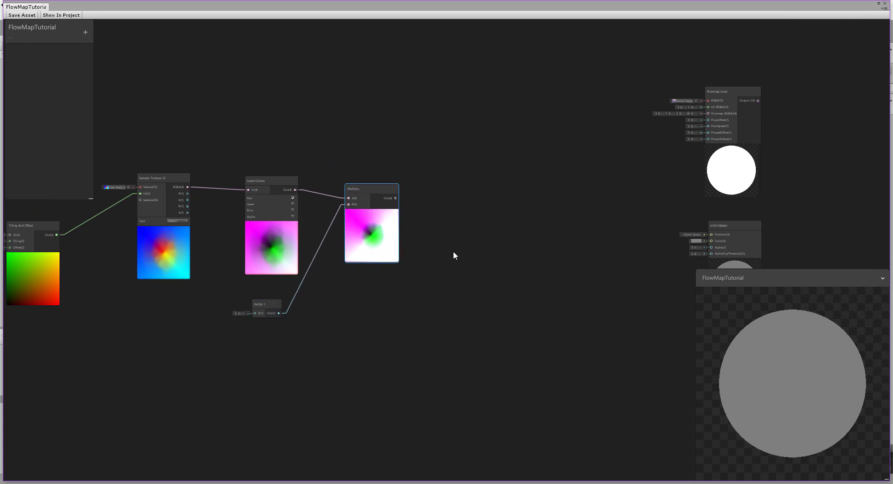
Switch to the browser, highlight "- 1.0f;" at the end of line 74, and return to the Unity graph
left_click(122, 483)
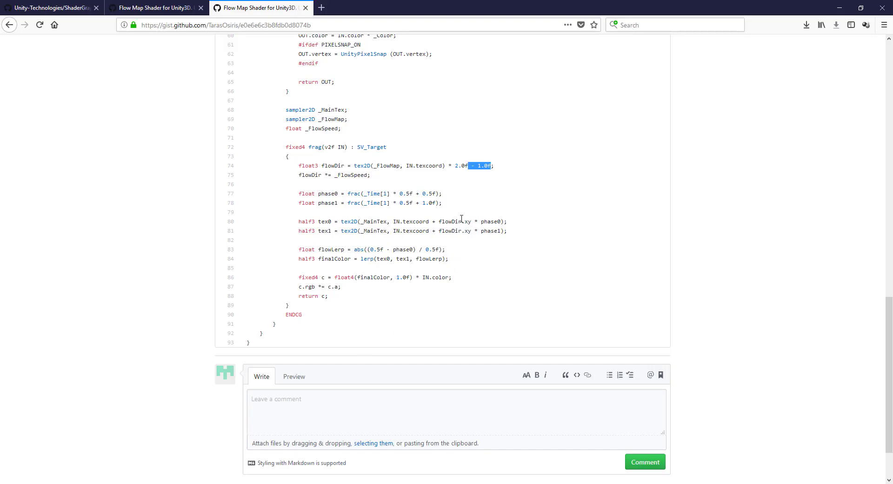
left_click(471, 177)
left_click_drag(472, 168, 506, 171)
left_click(144, 483)
Add a Subtract node after the Multiply node and connect Multiply's Out to its A input
right_click(460, 311)
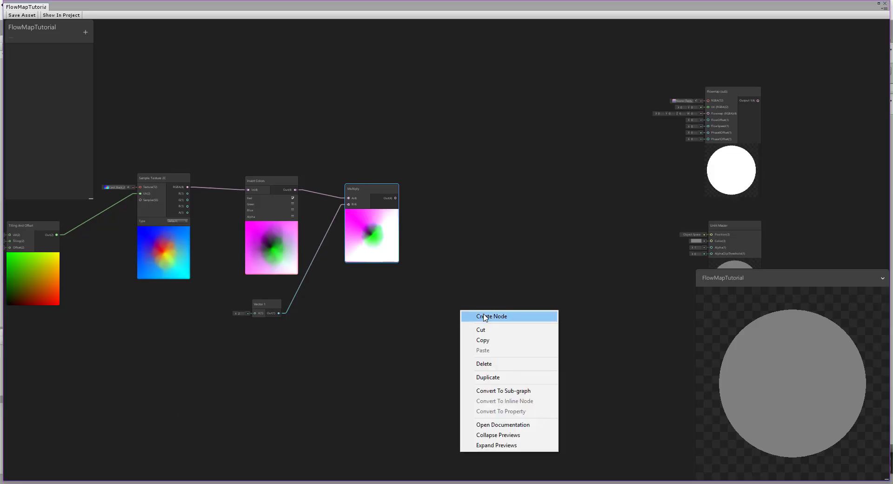
left_click(483, 316)
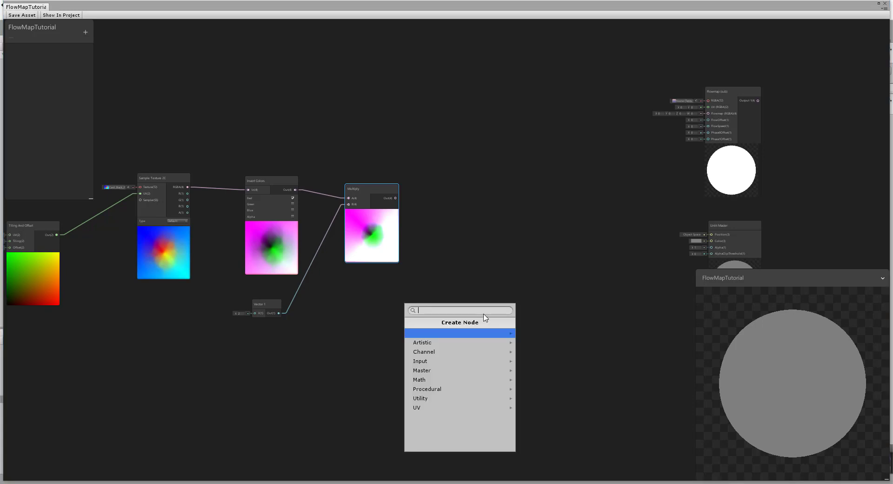
type("sbu")
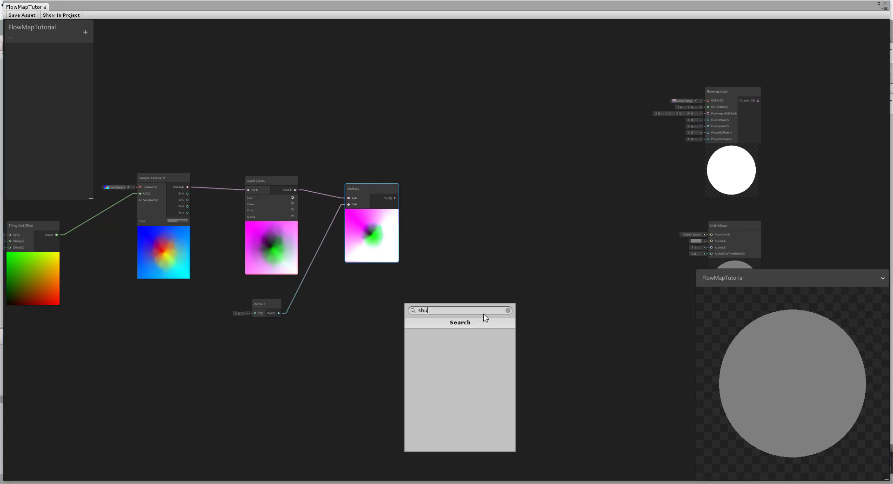
key("BackSpace")
key("BackSpace")
type("u")
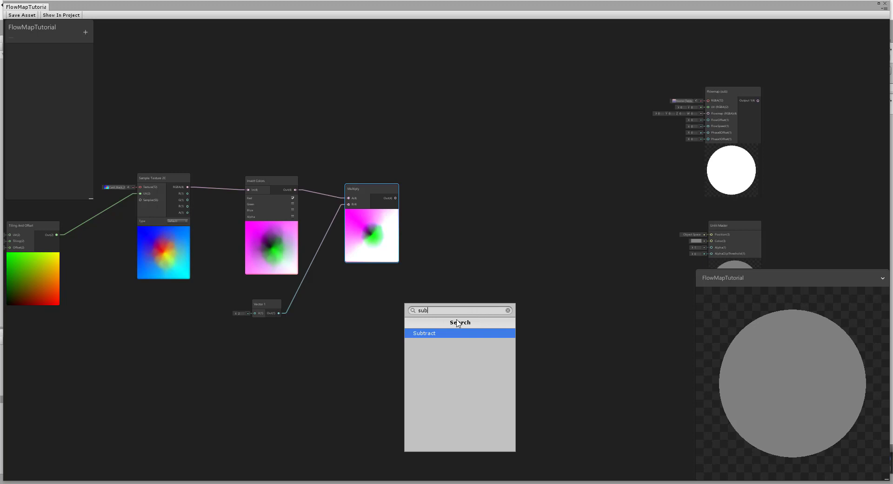
left_click(442, 333)
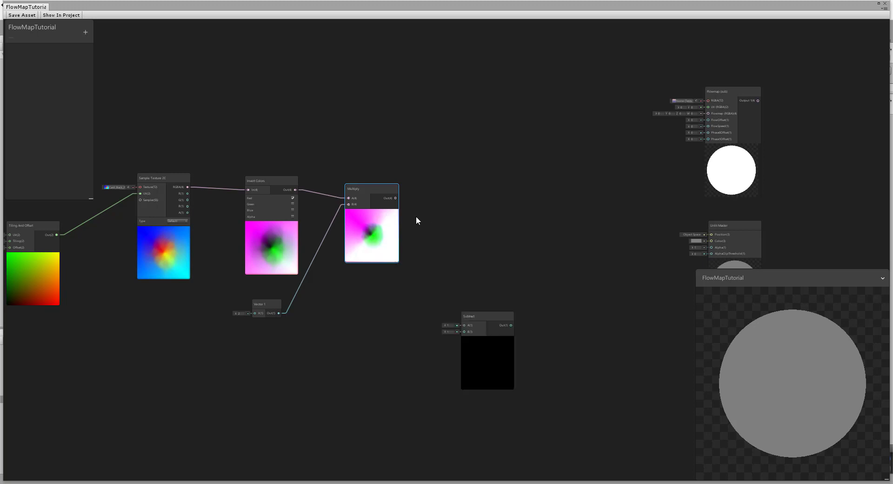
left_click_drag(395, 199, 461, 254)
Duplicate the Vector 1 node beside Subtract, set the copy's X to 1, and connect its Out to Subtract's B input
right_click(355, 300)
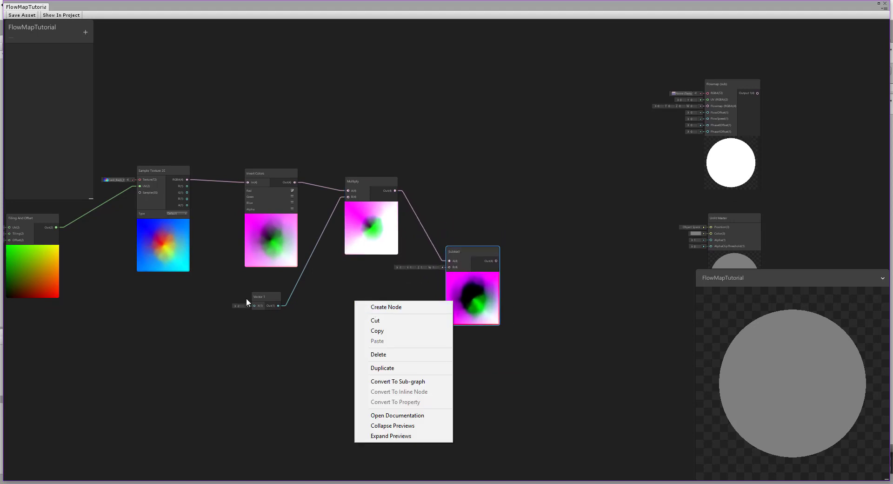
left_click(258, 292)
right_click(258, 292)
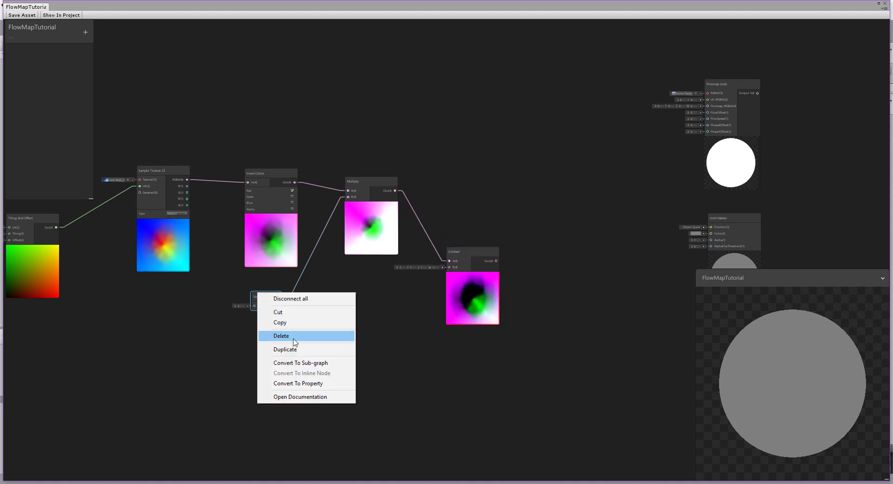
left_click(285, 349)
left_click_drag(274, 304, 404, 299)
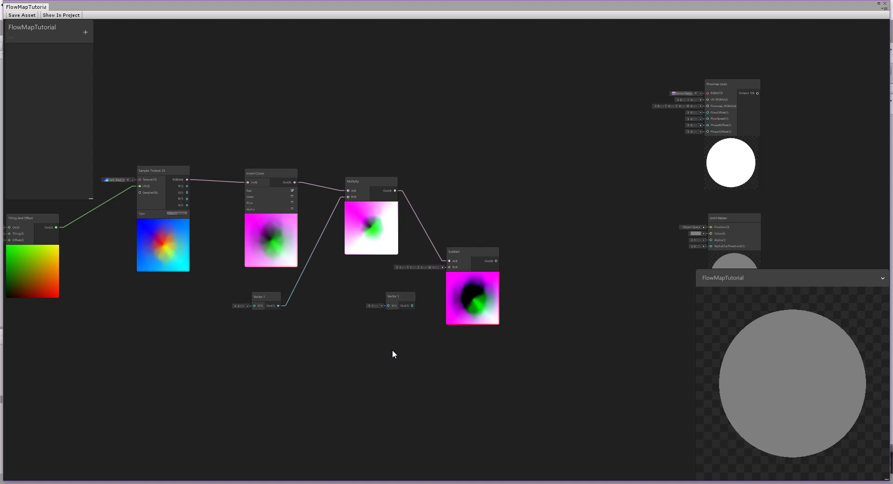
scroll(394, 346, "up", 3)
left_click_drag(381, 280, 446, 213)
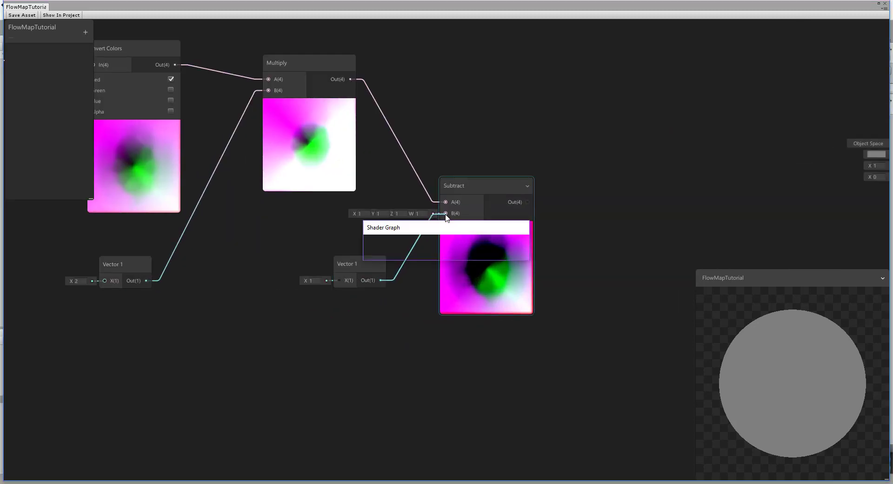
left_click(445, 391)
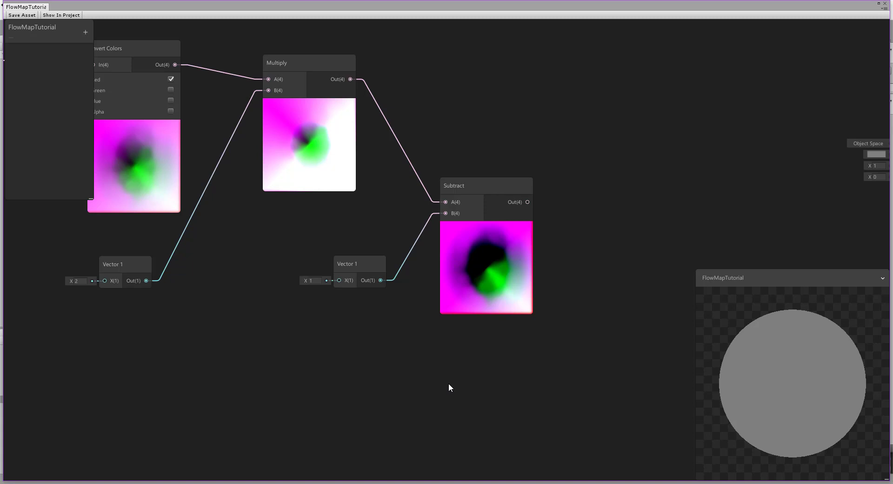
scroll(448, 383, "down", 2)
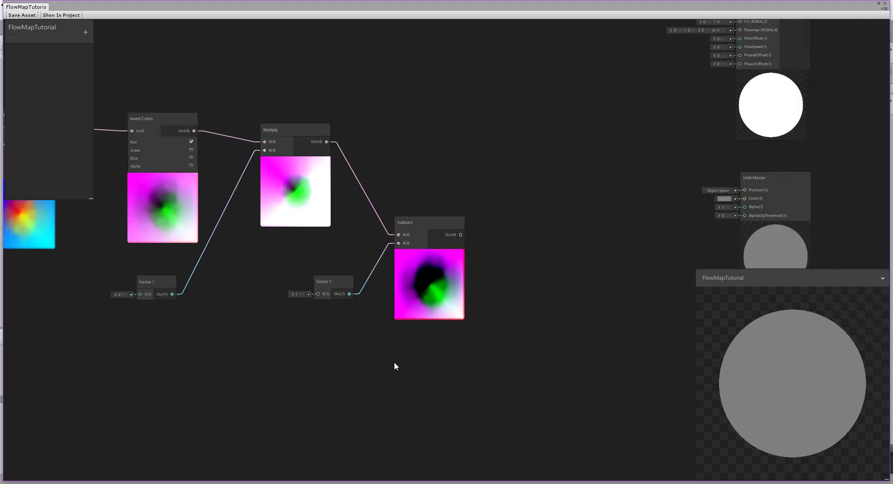
Switch to the browser, highlight the flowDir expression and variable name in line 74, and return to the Unity graph
left_click(93, 483)
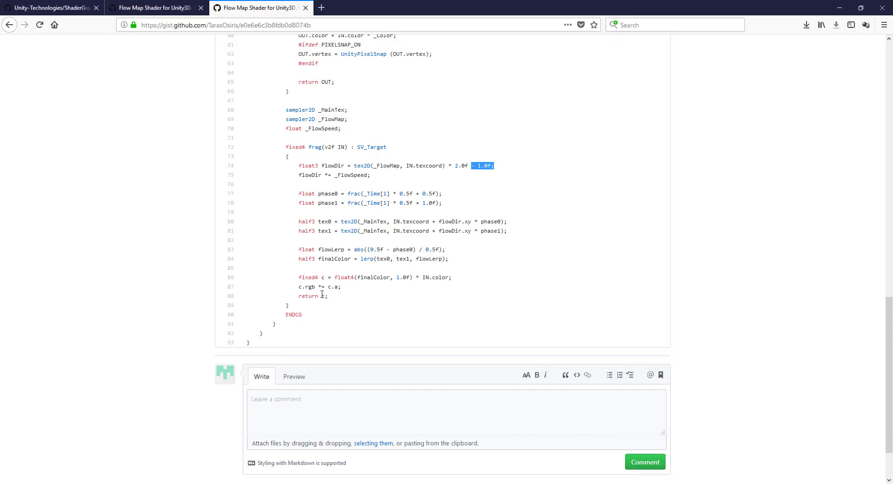
left_click_drag(305, 165, 502, 166)
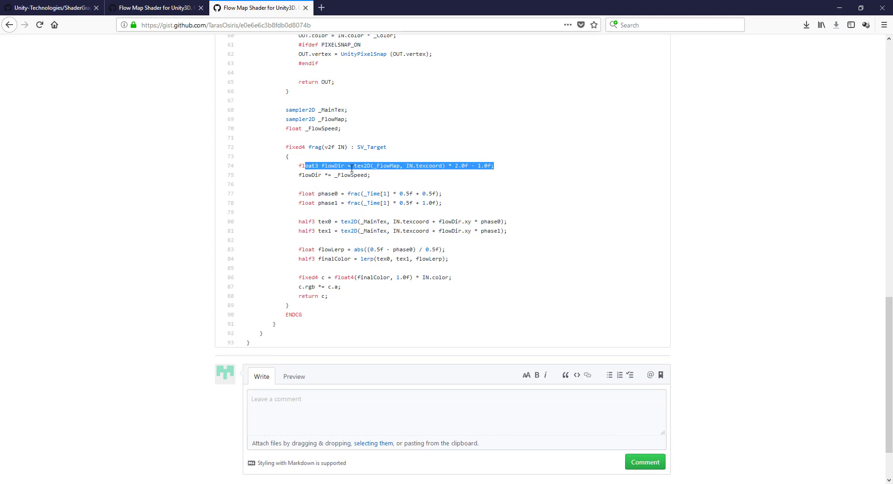
left_click_drag(354, 166, 468, 166)
double_click(338, 166)
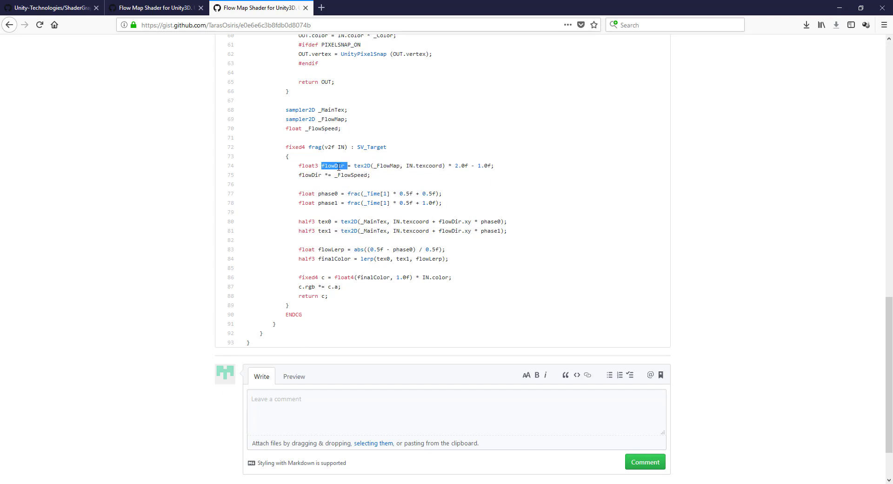
left_click(80, 483)
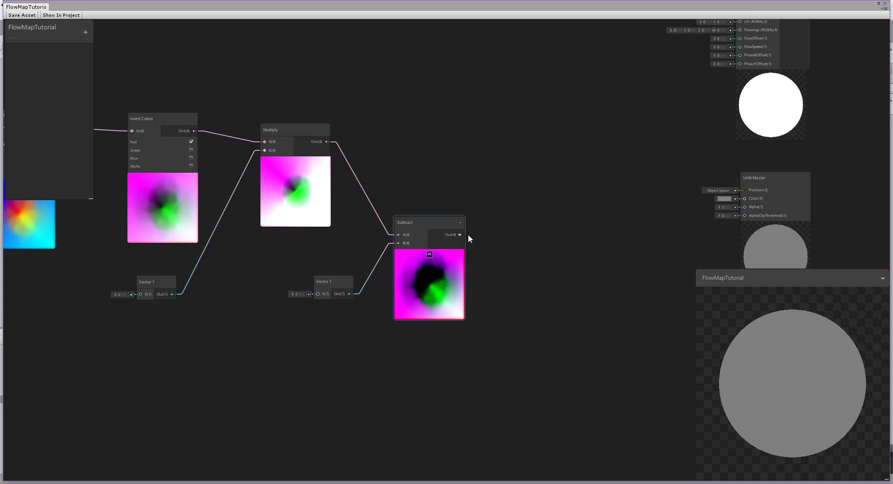
left_click_drag(459, 234, 519, 275)
left_click(565, 212)
middle_click_drag(554, 165, 503, 164)
scroll(503, 164, "down", 2)
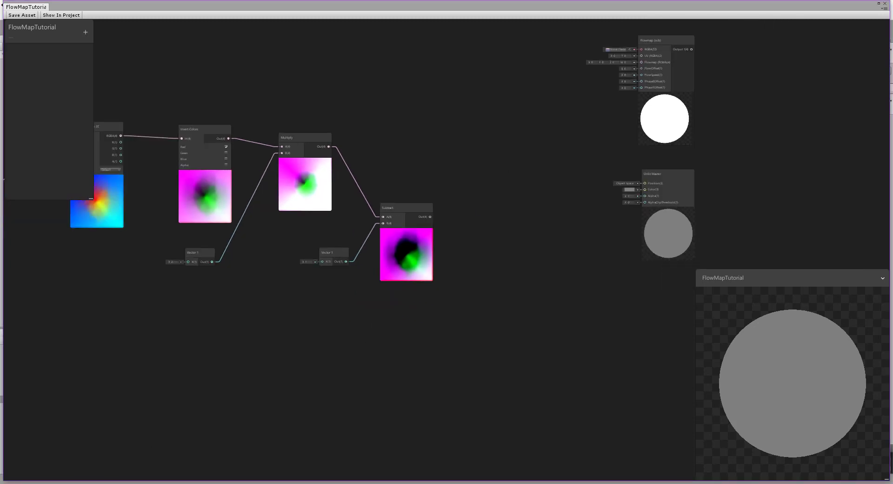
Switch to the browser and examine line 75 of the frag code, highlighting the flowDir multiplication and its _FlowSpeed variable
key("alt+Tab")
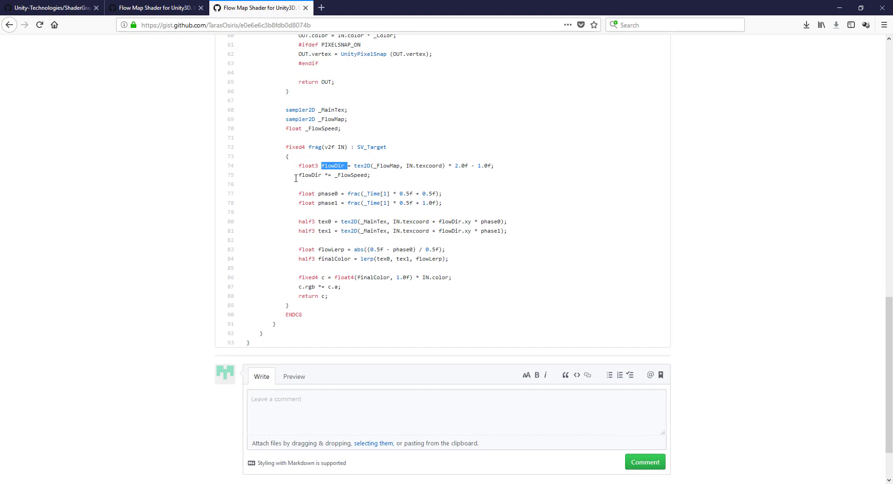
left_click_drag(298, 177, 355, 177)
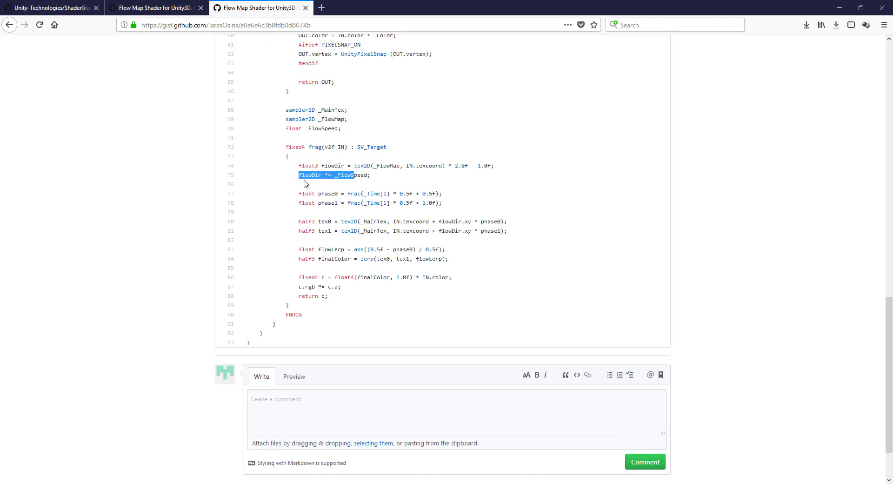
double_click(311, 176)
double_click(353, 177)
left_click(357, 175)
double_click(360, 175)
left_click(355, 179)
double_click(355, 175)
left_click(359, 178)
left_click_drag(400, 194, 413, 203)
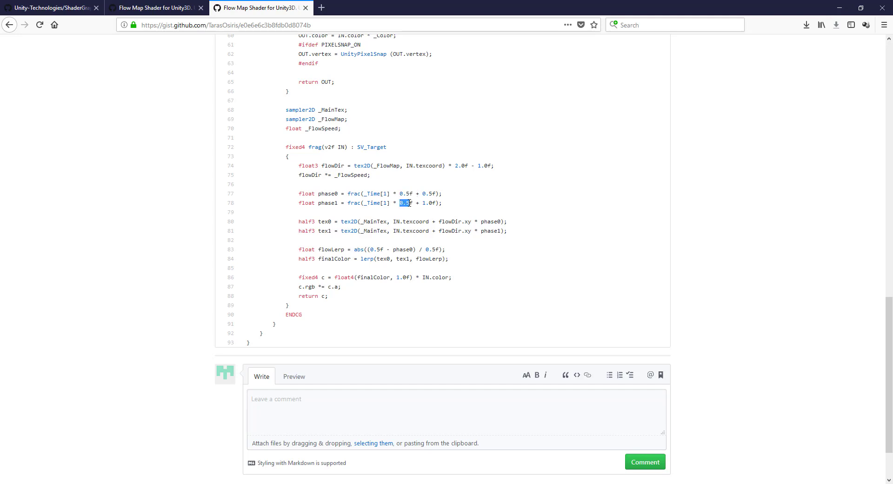
left_click(355, 183)
double_click(356, 176)
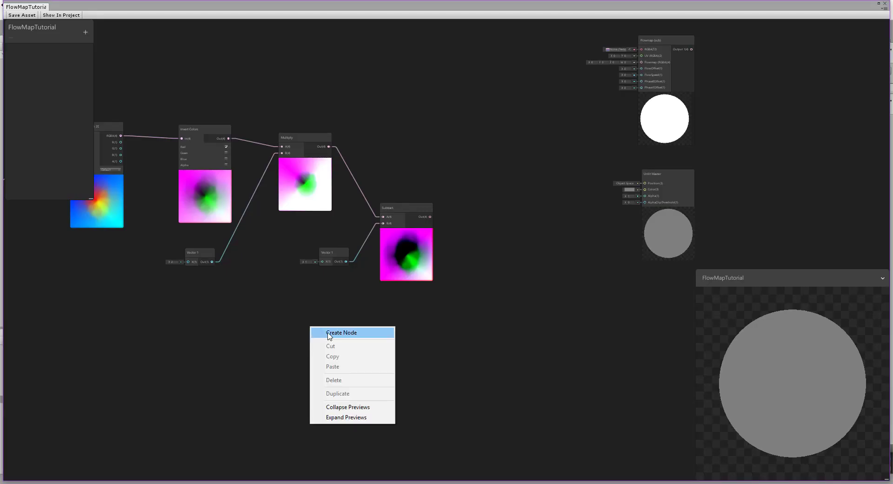
Add a second Multiply node after the Subtract node in the Unity graph and connect Subtract's Out to its A input
left_click(328, 333)
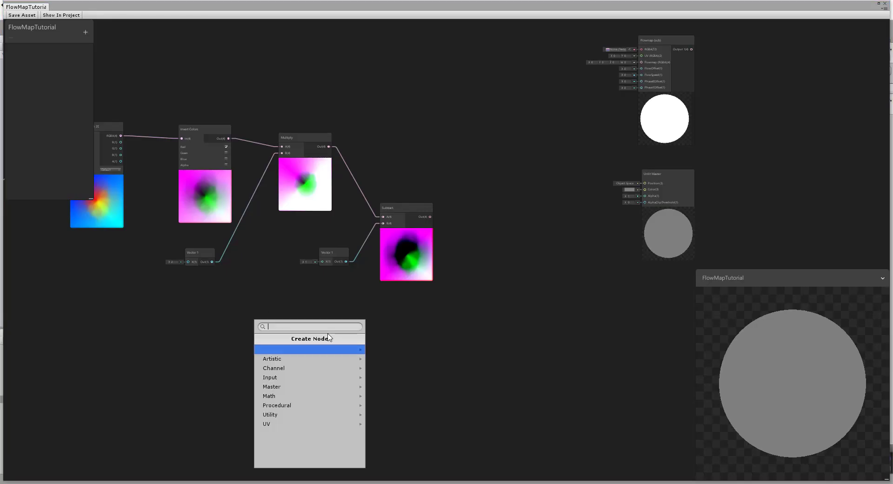
type("mul")
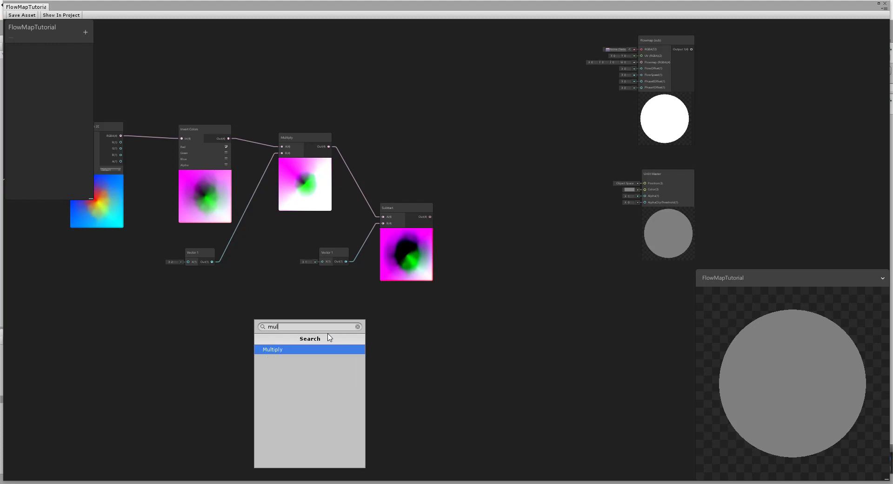
left_click(294, 350)
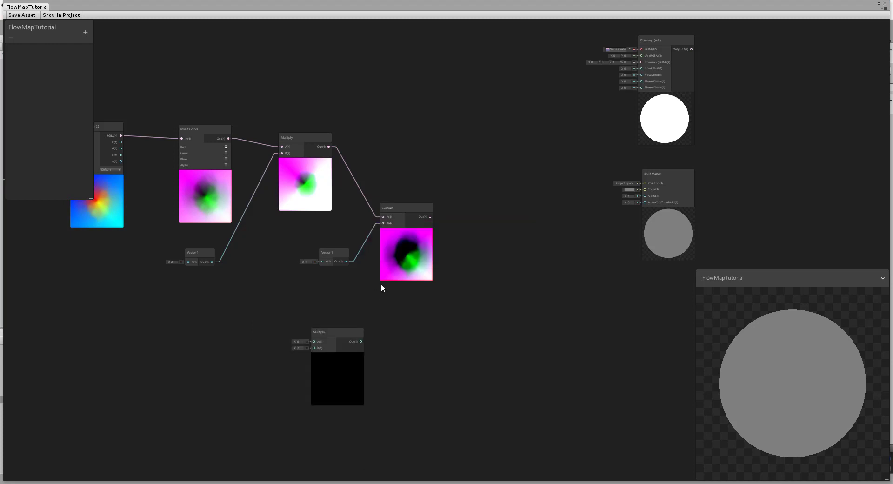
left_click_drag(332, 331, 500, 298)
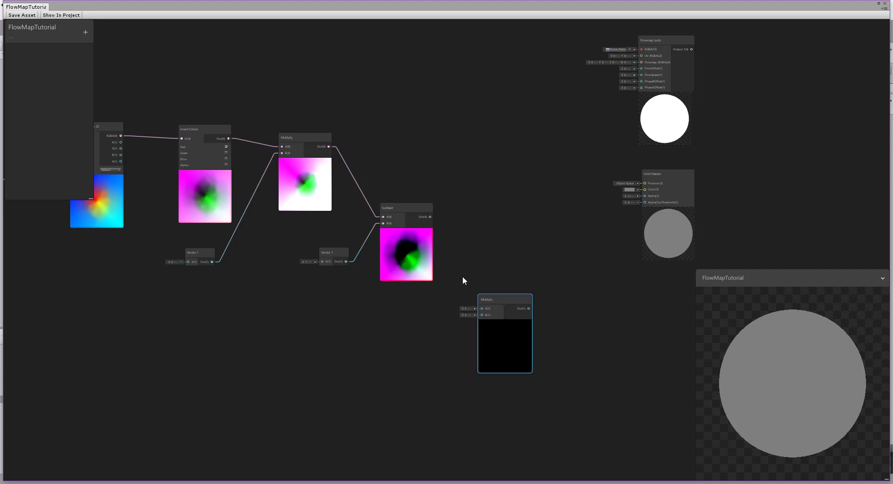
left_click_drag(430, 217, 482, 309)
scroll(407, 333, "up", 3)
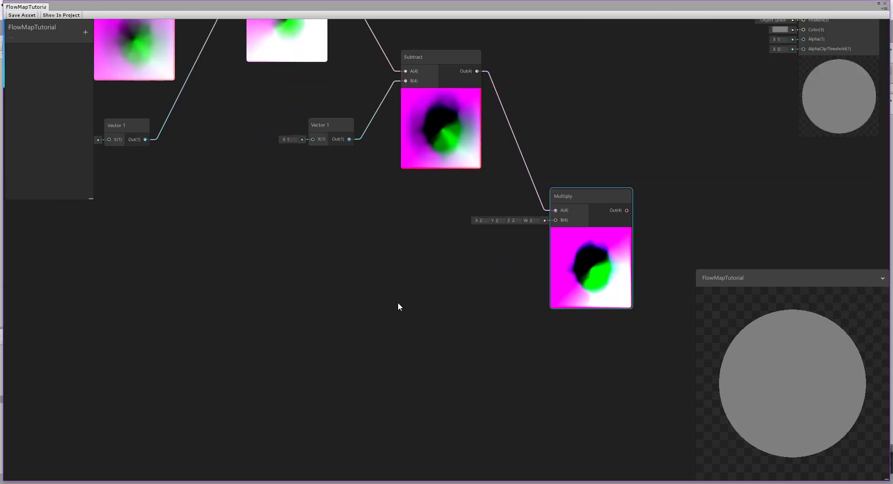
right_click(376, 289)
right_click(317, 121)
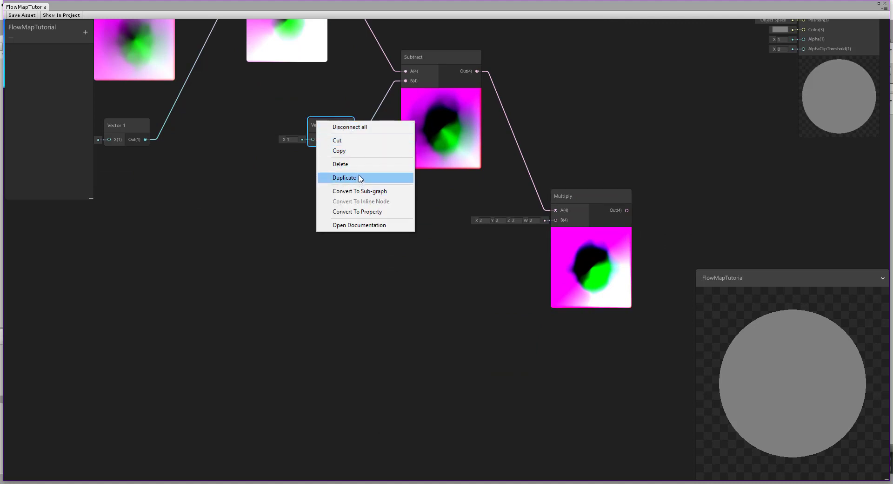
left_click(367, 343)
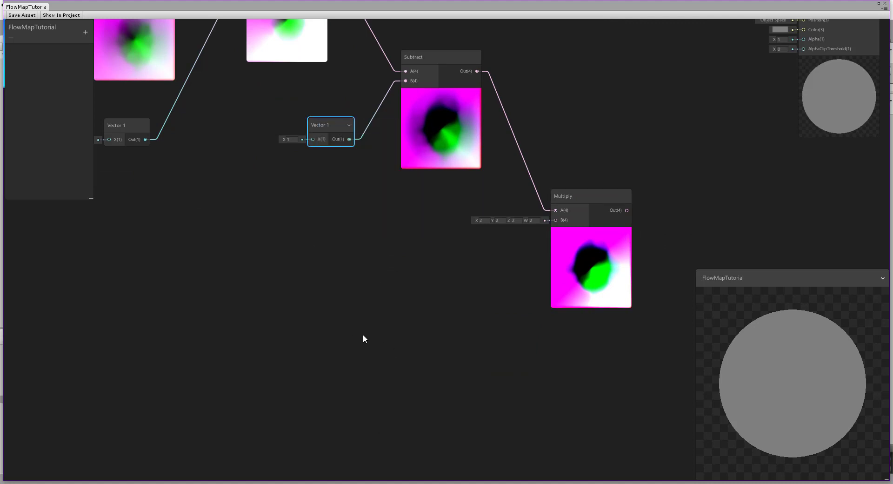
Add an exposed Vector1 property named FlowOffset to the graph with a default value of 1
left_click(86, 31)
left_click(116, 38)
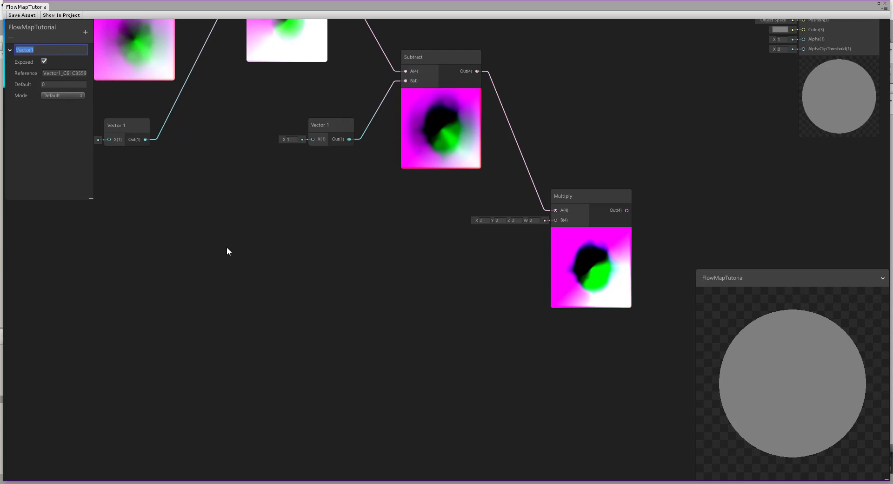
type("ffset")
left_click(58, 85)
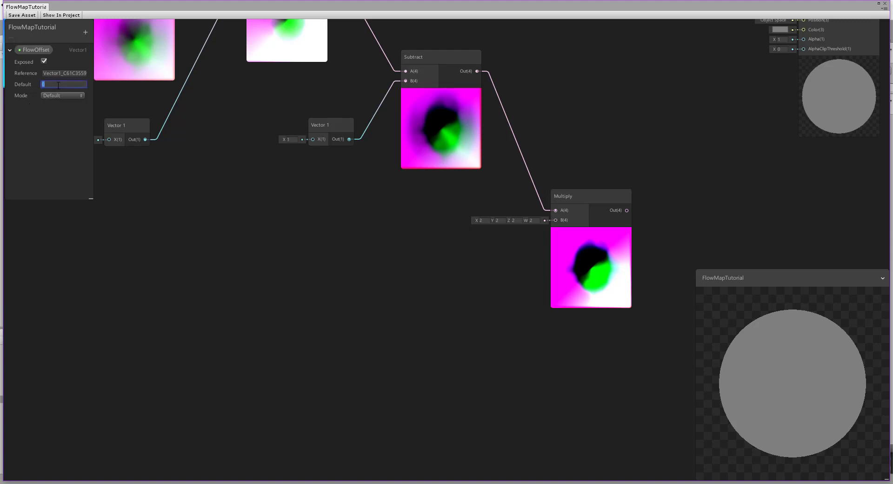
Place the FlowOffset property as a node beside the last Multiply node and connect it to that node's B input
left_click_drag(32, 49, 261, 279)
left_click_drag(346, 265, 347, 266)
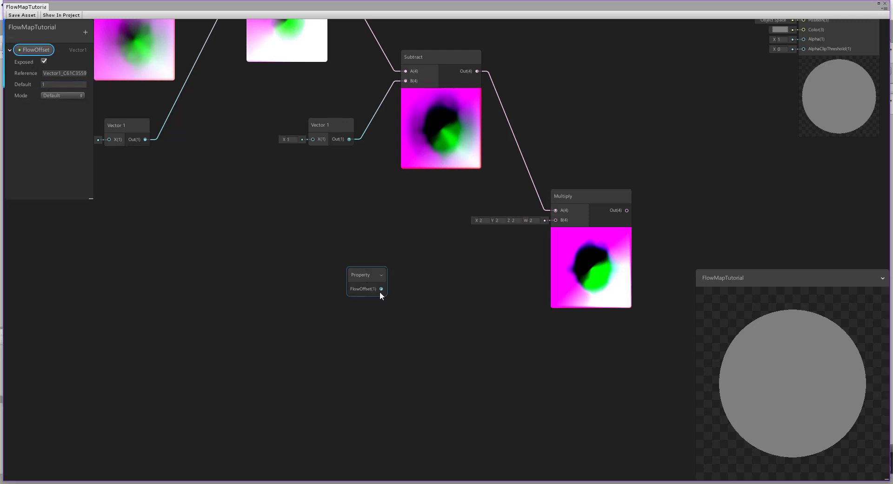
left_click_drag(382, 289, 555, 220)
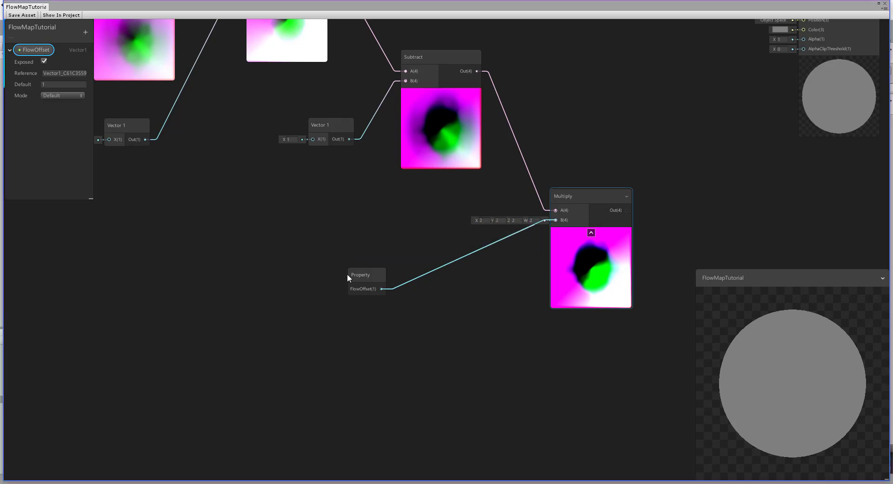
left_click_drag(347, 276, 417, 250)
middle_click_drag(448, 325, 445, 328)
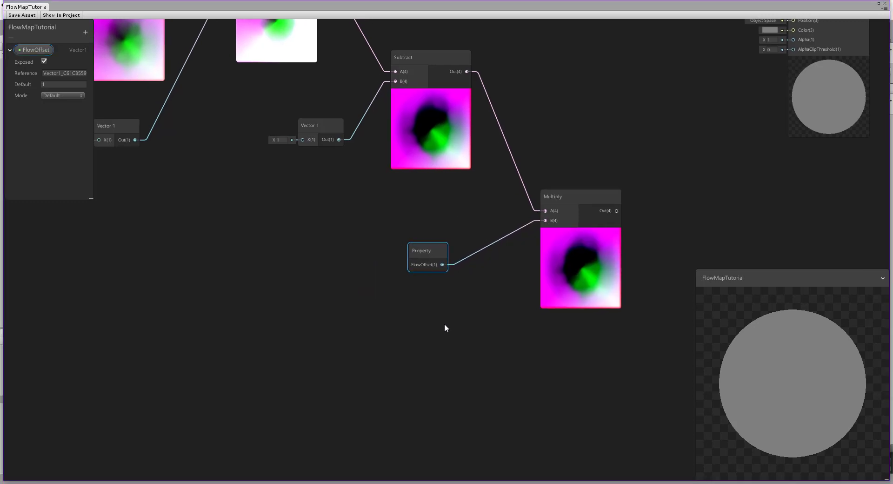
left_click(507, 270)
middle_click_drag(272, 250, 205, 233)
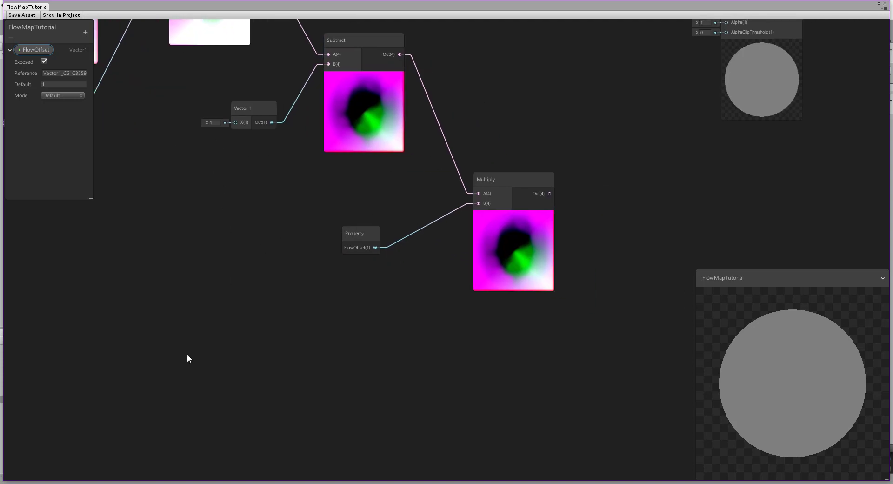
Switch to the browser, examine the phase0 and phase1 frac expressions in lines 77 and 78, and return to the Unity graph
key("alt+Tab")
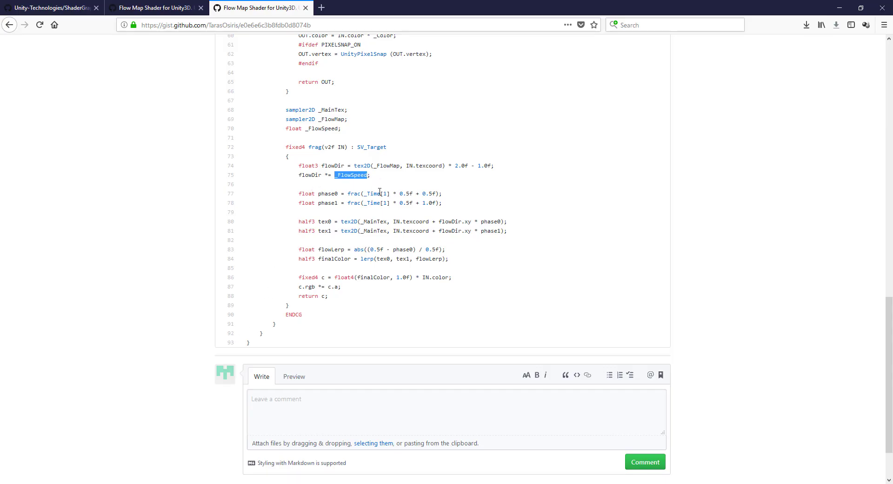
left_click_drag(447, 204, 298, 194)
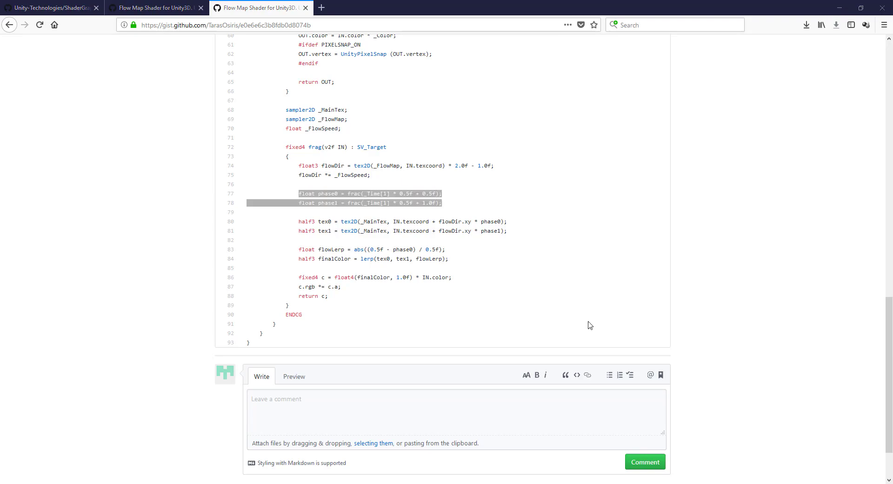
left_click(448, 206)
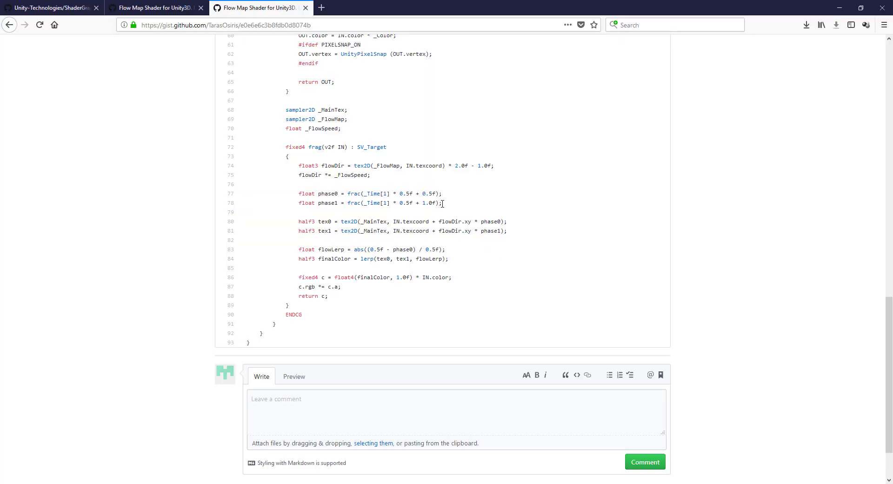
left_click_drag(444, 205, 298, 192)
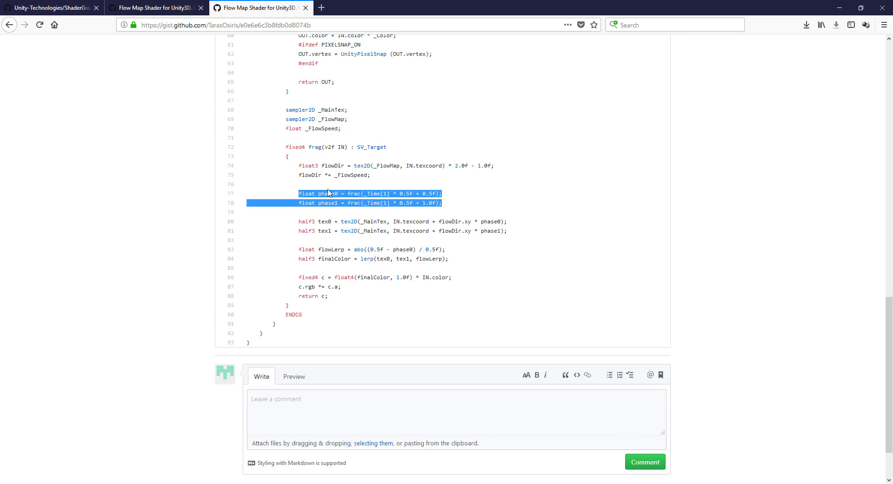
left_click(383, 202)
left_click_drag(363, 195, 436, 203)
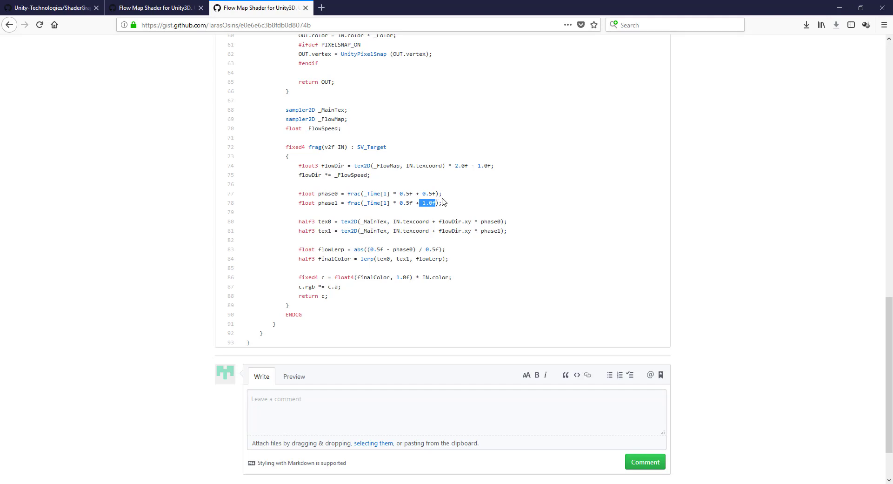
left_click(431, 191)
left_click_drag(302, 195, 358, 205)
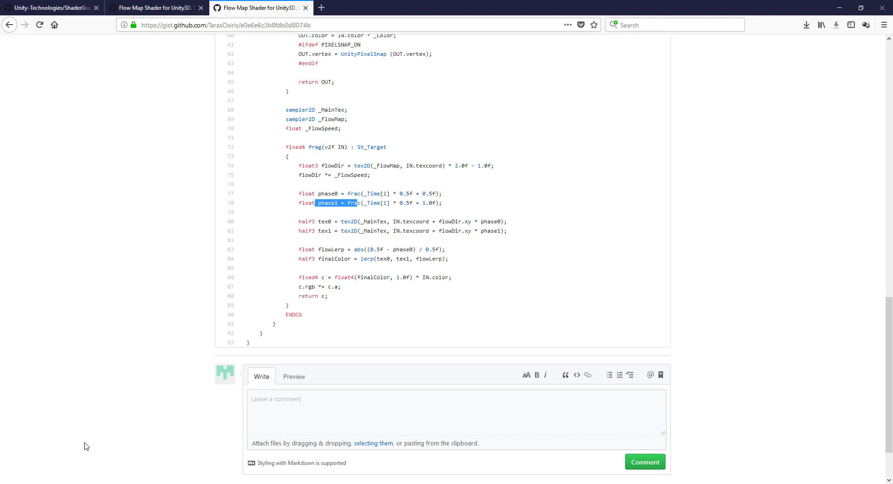
key("alt+Tab")
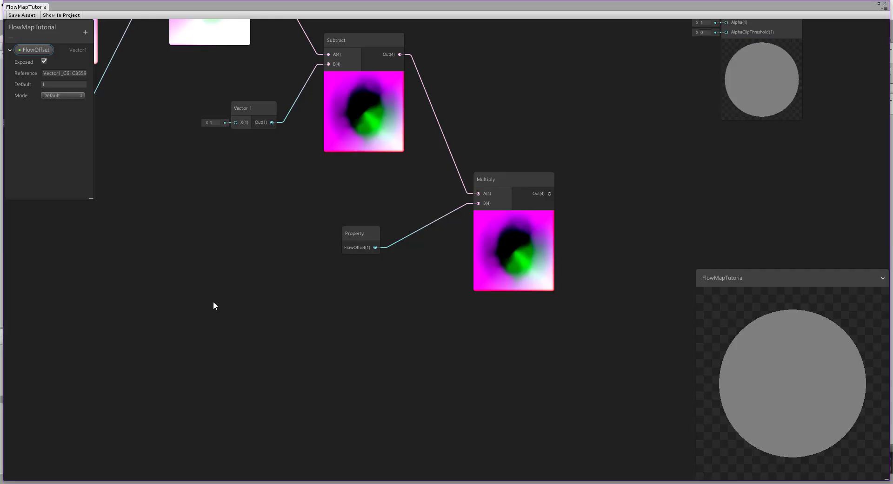
Add a Time node in the empty area below the existing node chain
scroll(213, 306, "down", 5)
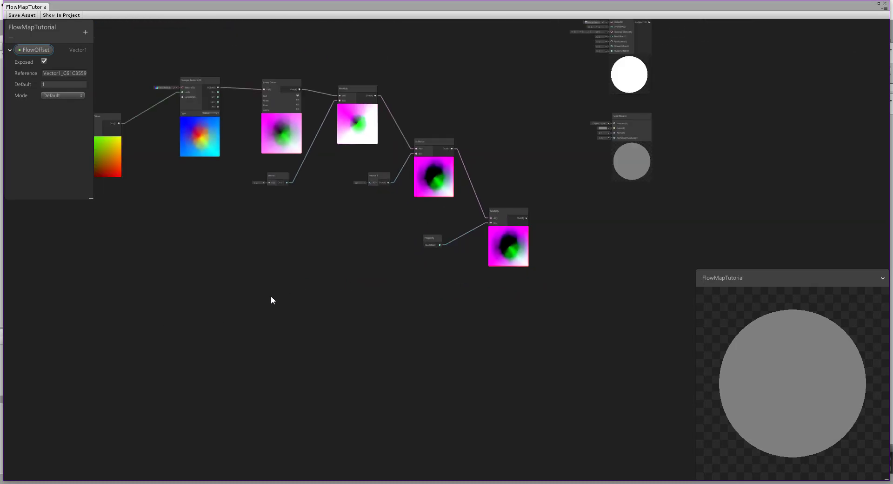
middle_click_drag(272, 298, 390, 287)
right_click(245, 271)
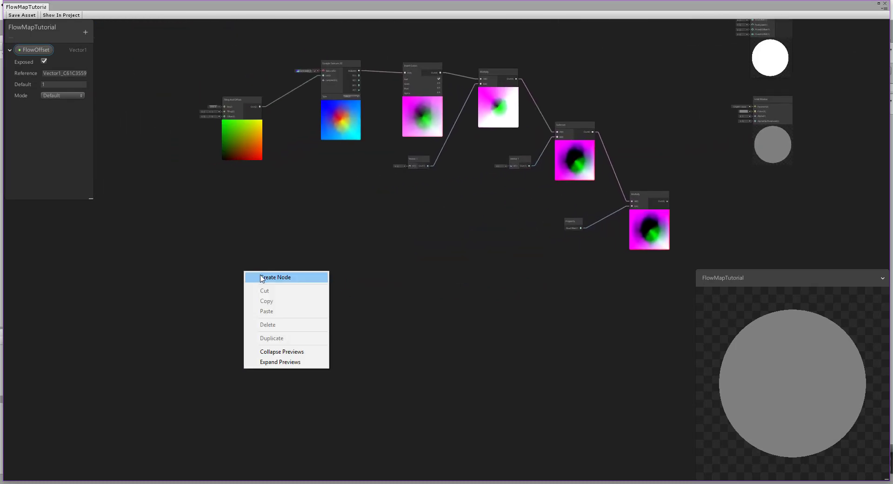
left_click(264, 277)
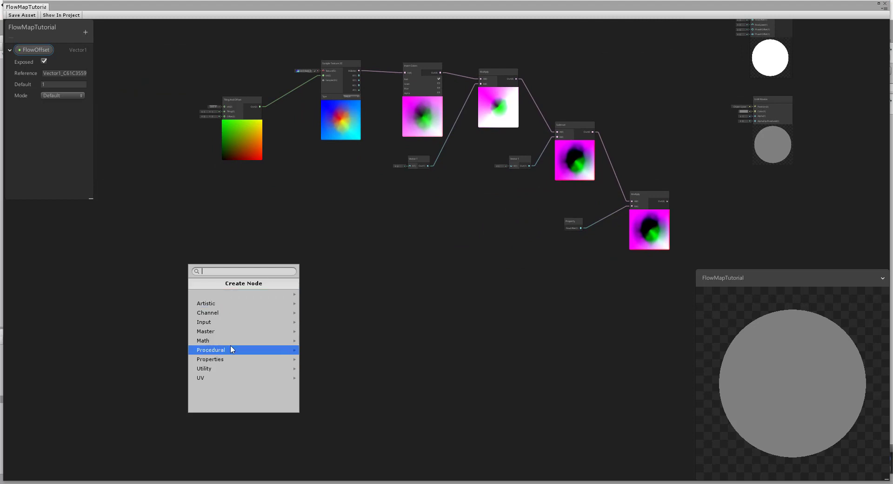
type("time")
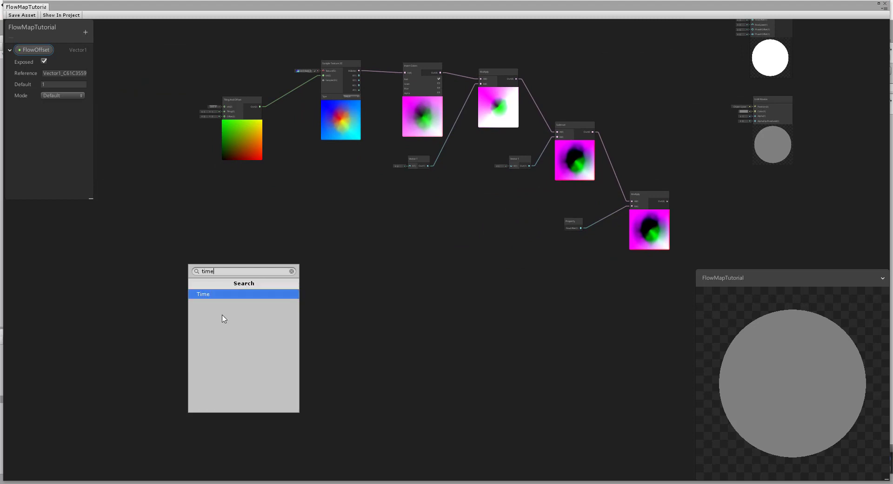
left_click(214, 297)
left_click_drag(252, 277, 197, 279)
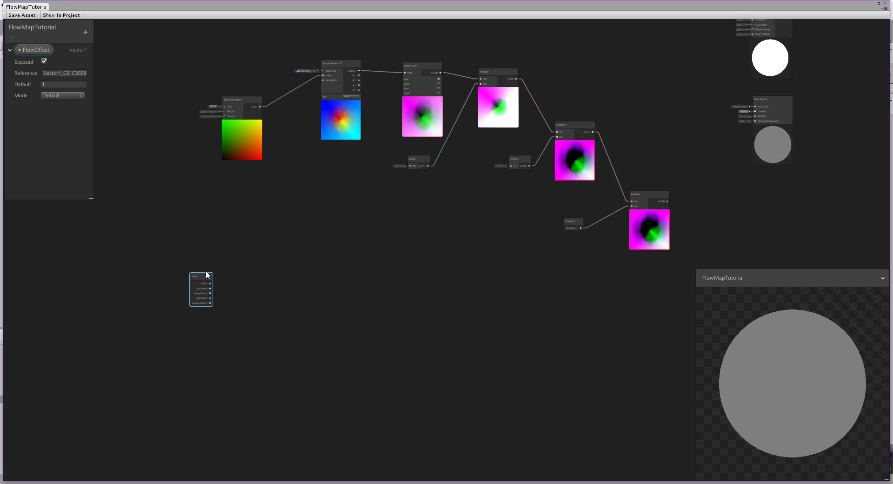
scroll(213, 270, "up", 4)
middle_click_drag(252, 285, 312, 258)
scroll(328, 250, "up", 1)
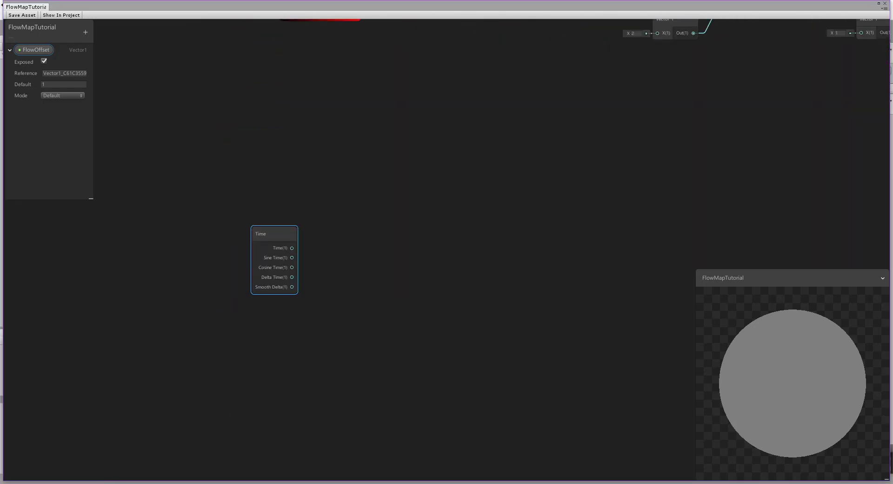
Recheck the phase code in the browser, then add a Multiply node beside the Time node in the Unity graph
key("alt+Tab")
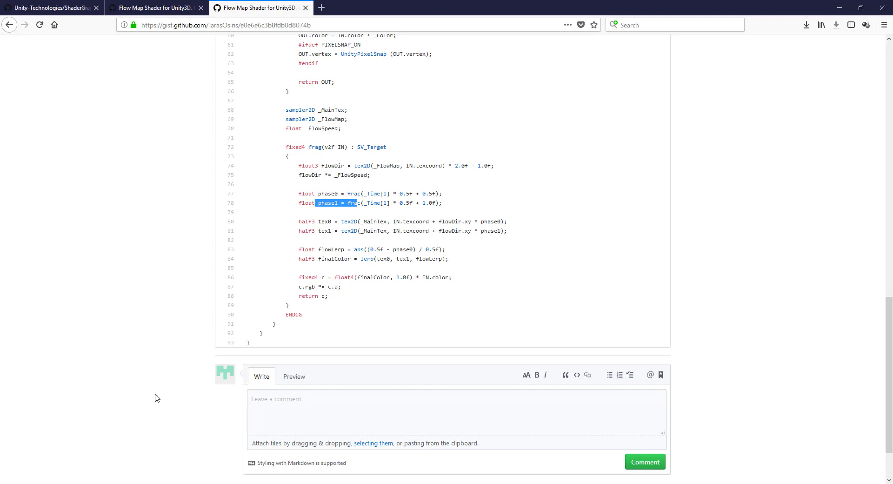
key("alt+Tab")
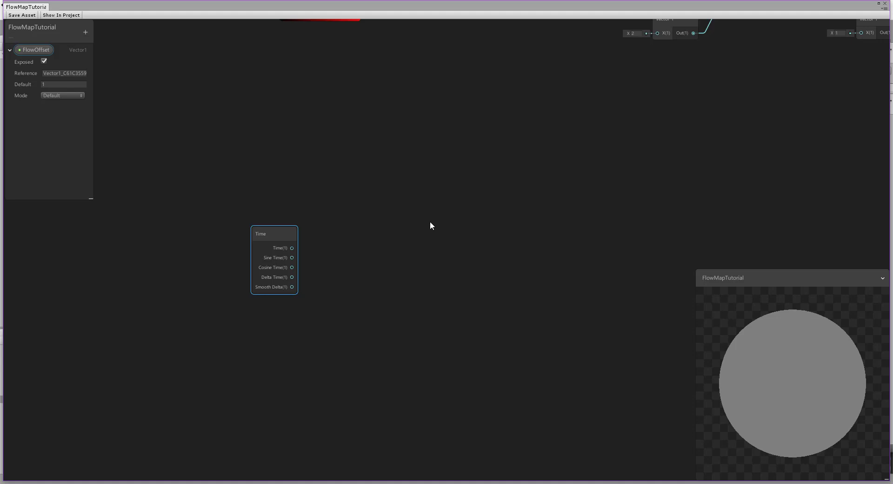
right_click(430, 226)
left_click(447, 227)
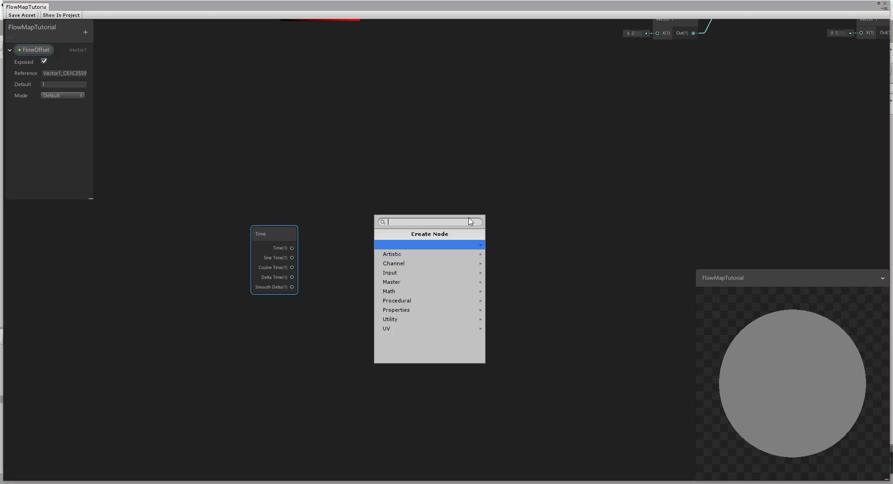
type("mu")
key("Return")
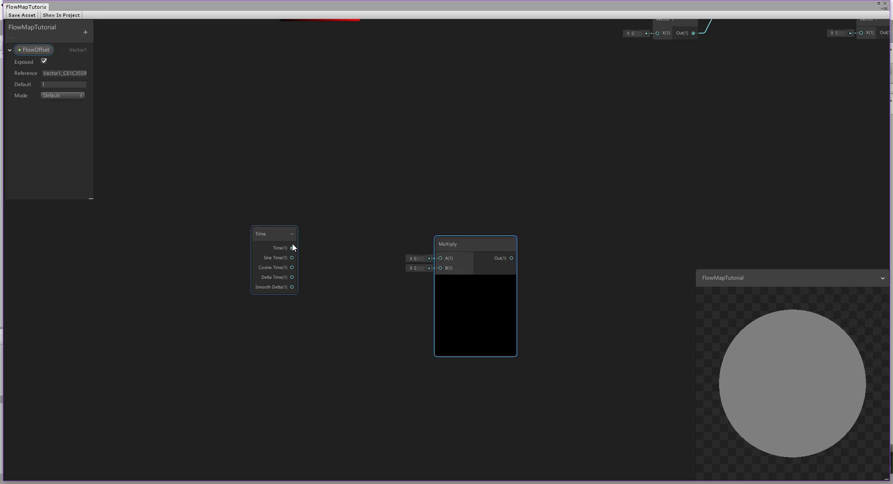
Connect the Time node's Time output to input A of the Multiply node
left_click_drag(292, 248, 441, 258)
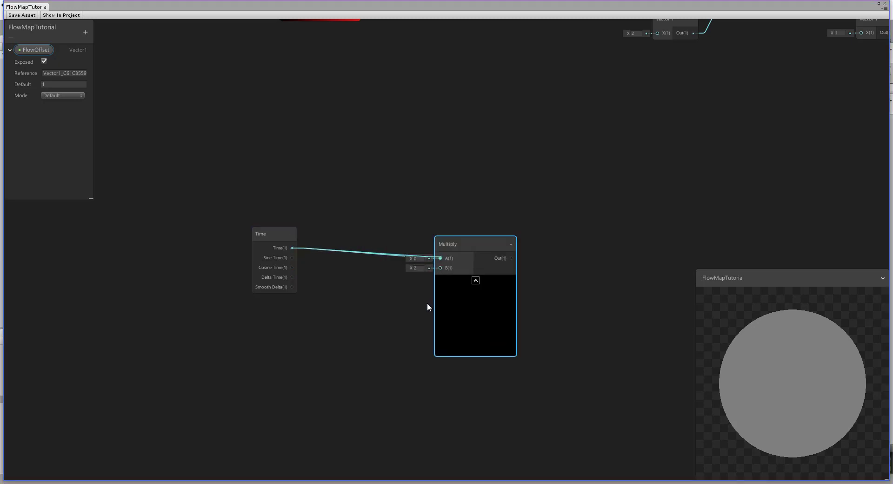
right_click(287, 361)
left_click(323, 227)
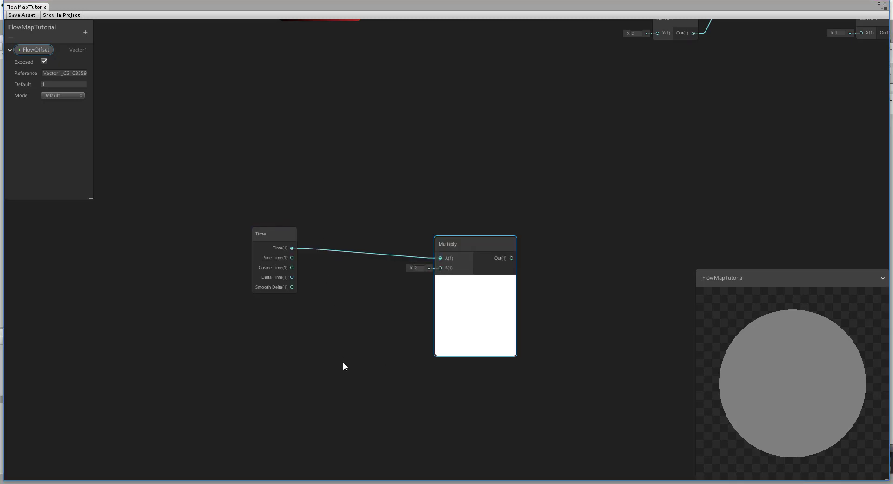
left_click(204, 135)
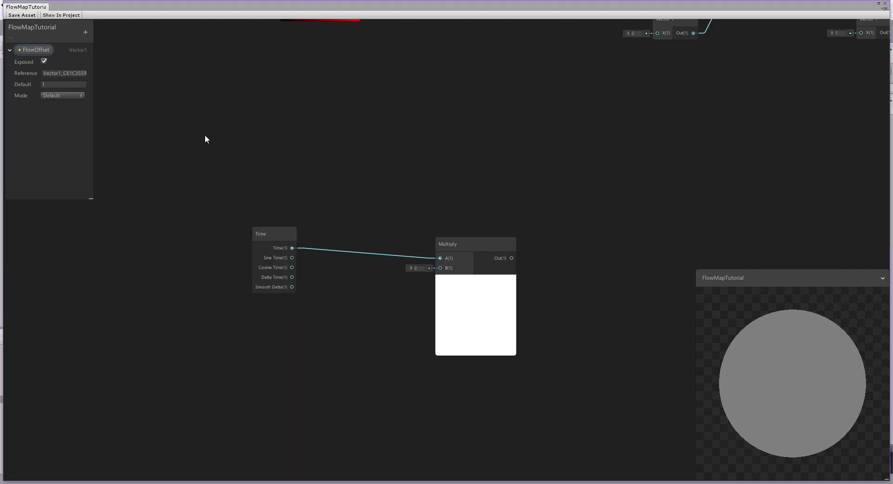
Add an exposed Vector1 property named FlowSpeed to the blackboard with a default of 0.2
left_click(86, 33)
left_click(114, 33)
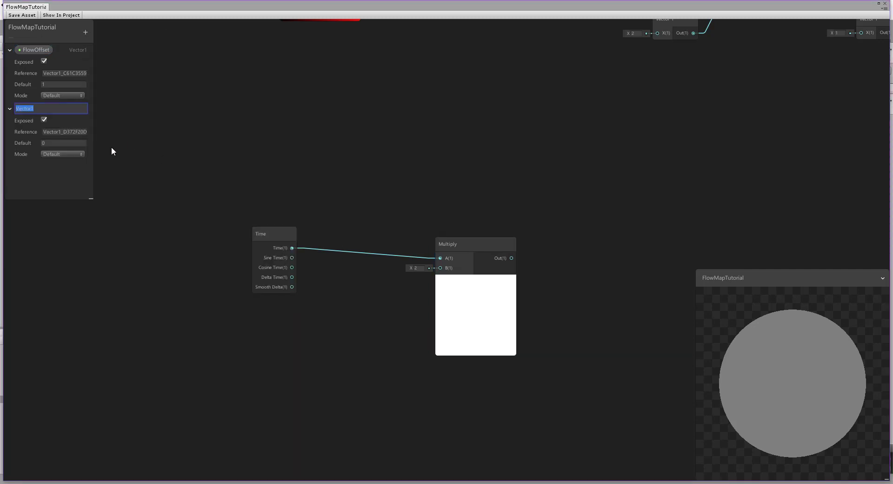
type("FlowSpeed")
key("Return")
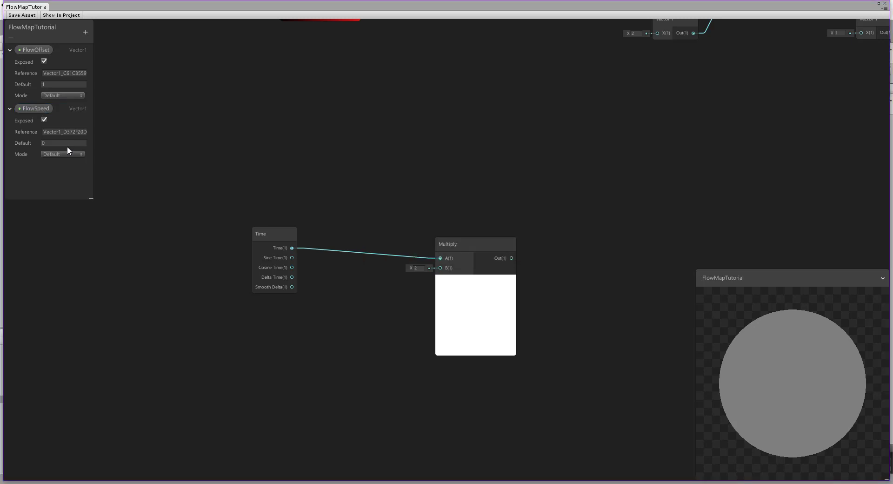
left_click(52, 143)
Place the FlowSpeed property in the graph between Time and Multiply, and connect it to input B of Multiply
left_click(26, 107)
left_click_drag(276, 362, 440, 267)
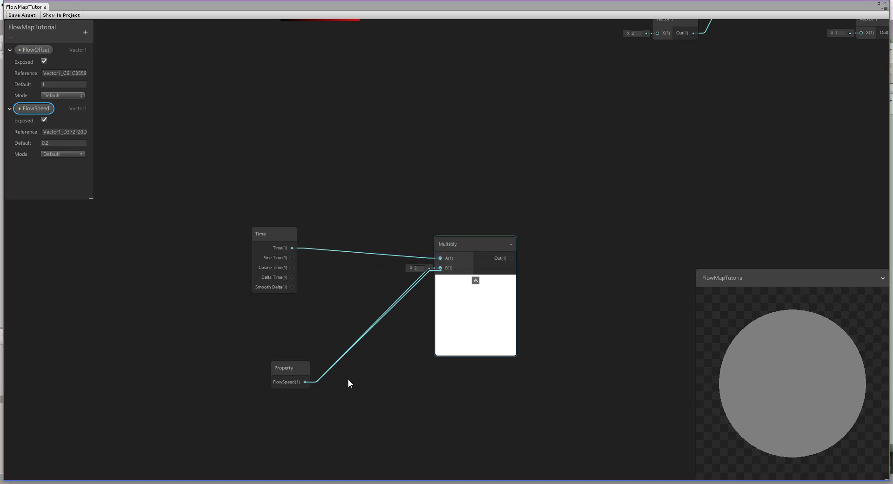
left_click(287, 367)
left_click_drag(287, 367, 336, 342)
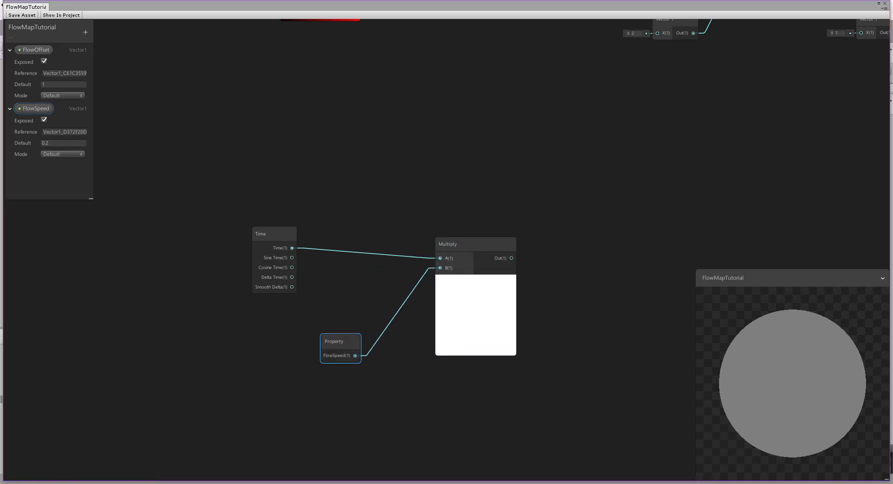
Switch to the browser and check the + 0.5f term of phase0 in the flow map shader code
key("alt+Tab")
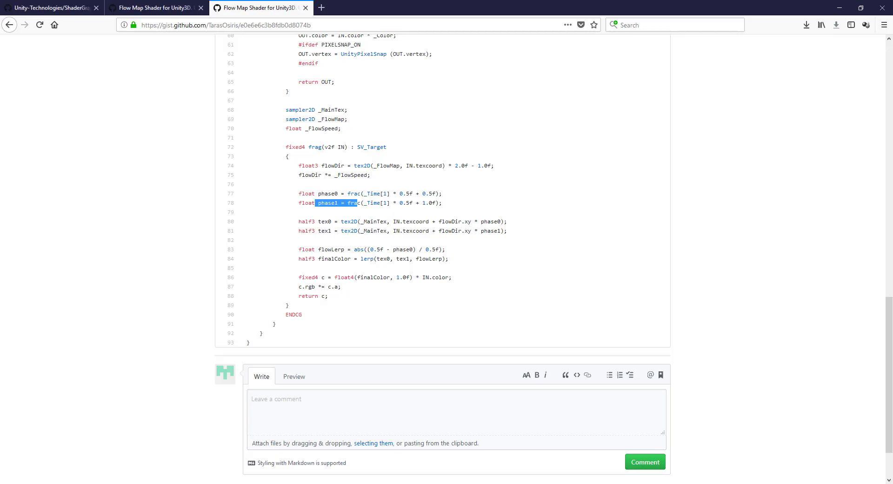
left_click(419, 203)
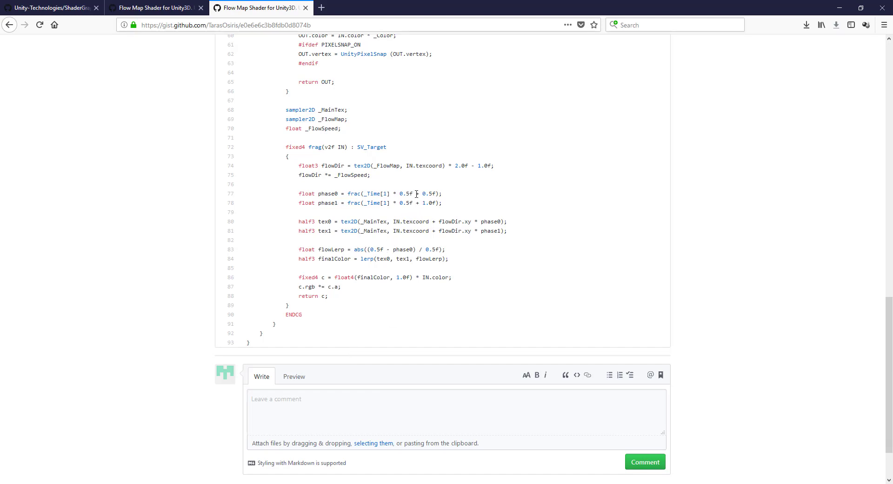
left_click_drag(416, 193, 437, 193)
key("alt+Tab")
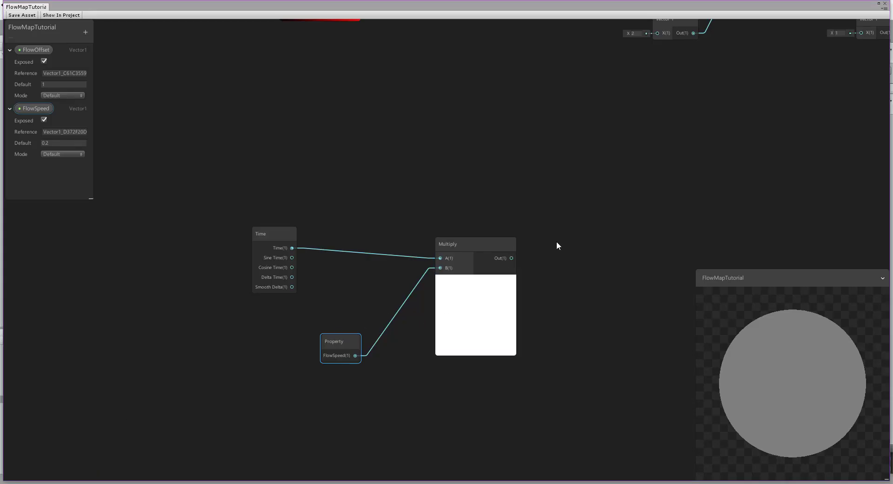
Create an Add node fed by the Multiply output on input A, and set its input B to 0.5
middle_click_drag(559, 245, 308, 195)
right_click(439, 193)
left_click(462, 198)
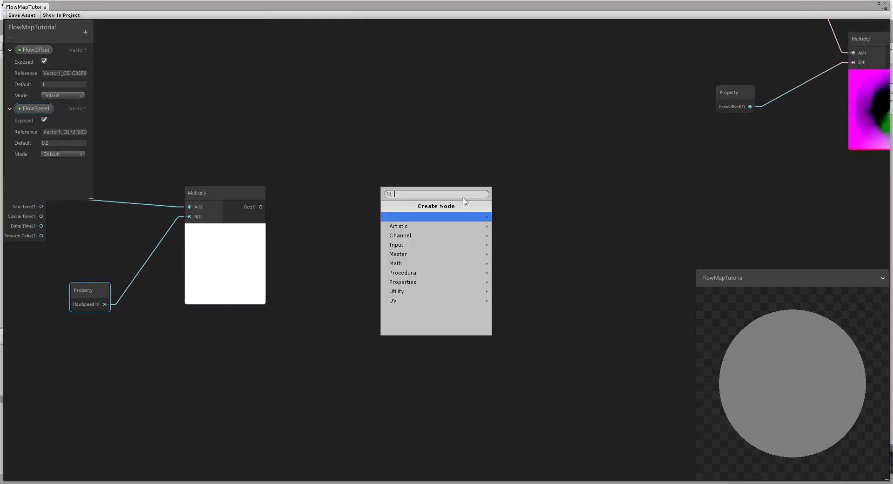
type("add")
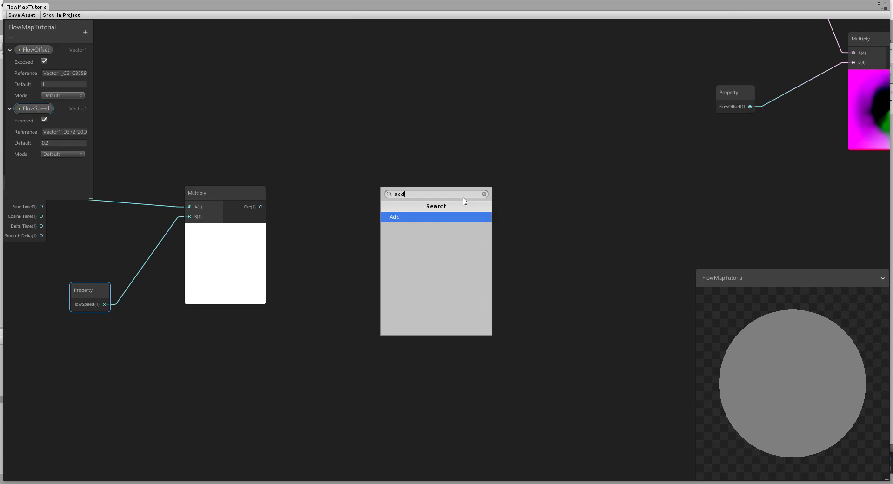
key("Return")
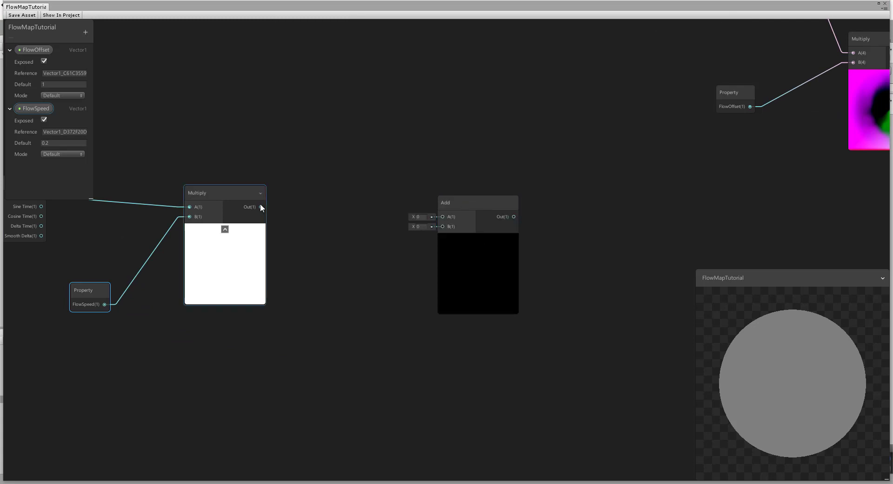
left_click_drag(260, 207, 505, 226)
left_click(459, 246)
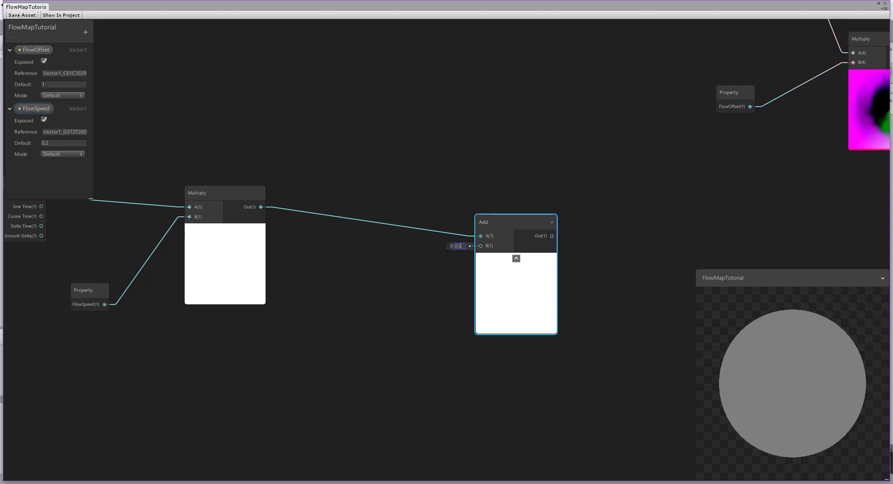
left_click(429, 298)
Create a second Add node and position it below the first one
middle_click_drag(420, 323, 453, 242)
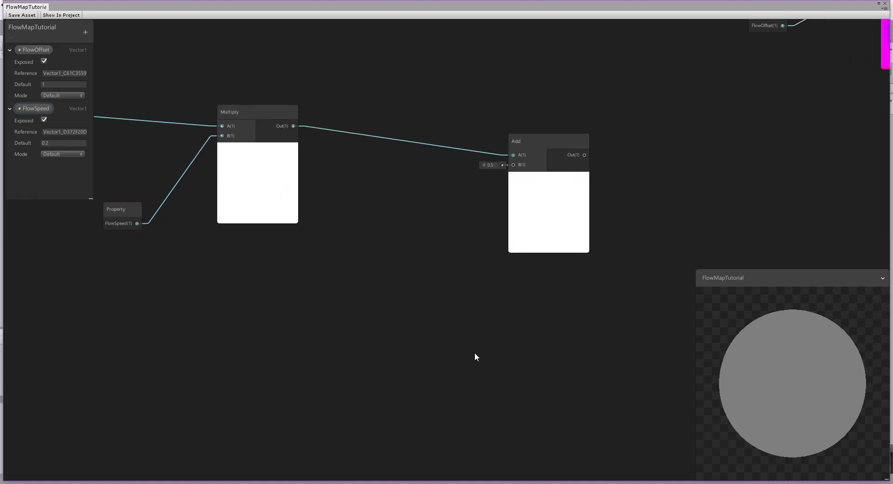
right_click(486, 348)
left_click(507, 352)
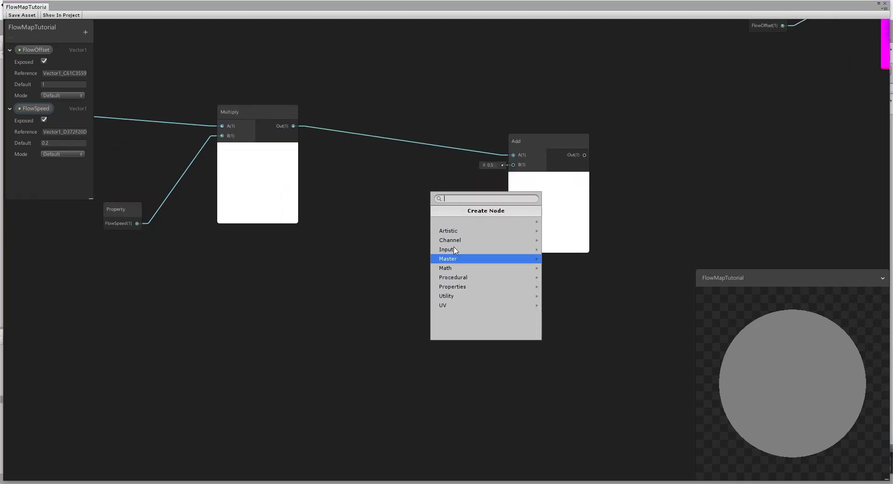
type("add")
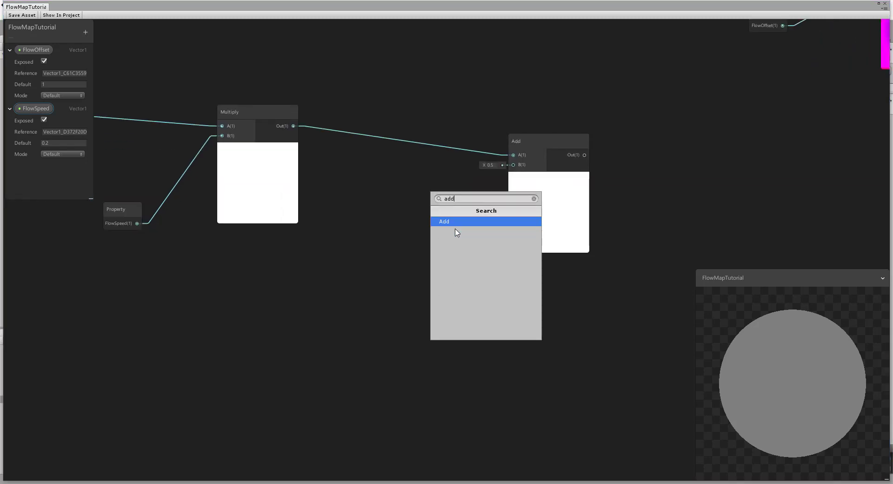
key("Return")
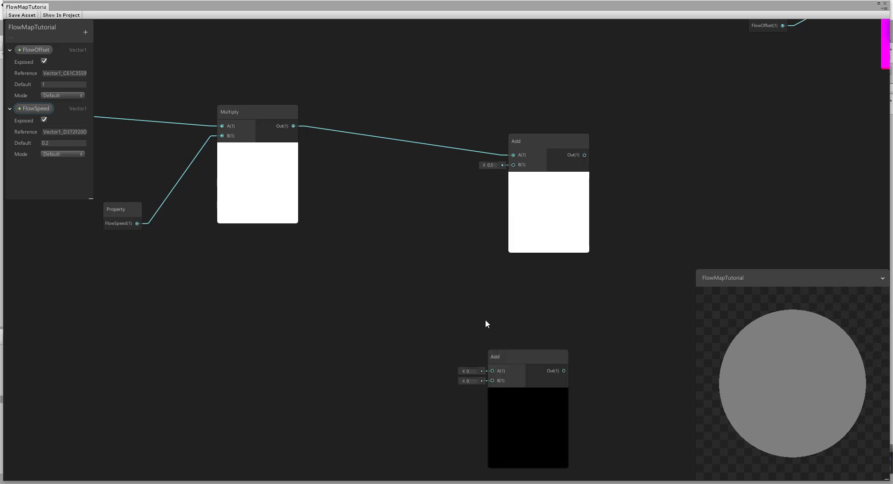
left_click_drag(511, 358, 539, 339)
middle_click_drag(490, 315, 462, 283)
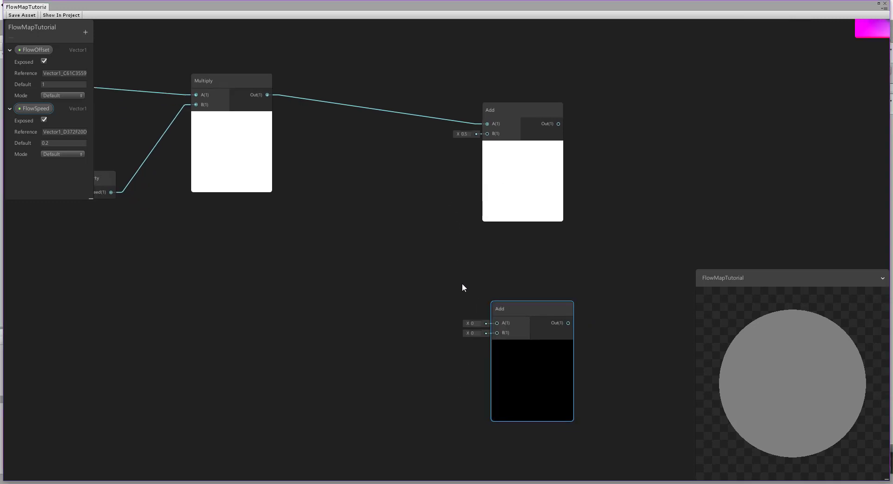
left_click_drag(532, 321, 529, 314)
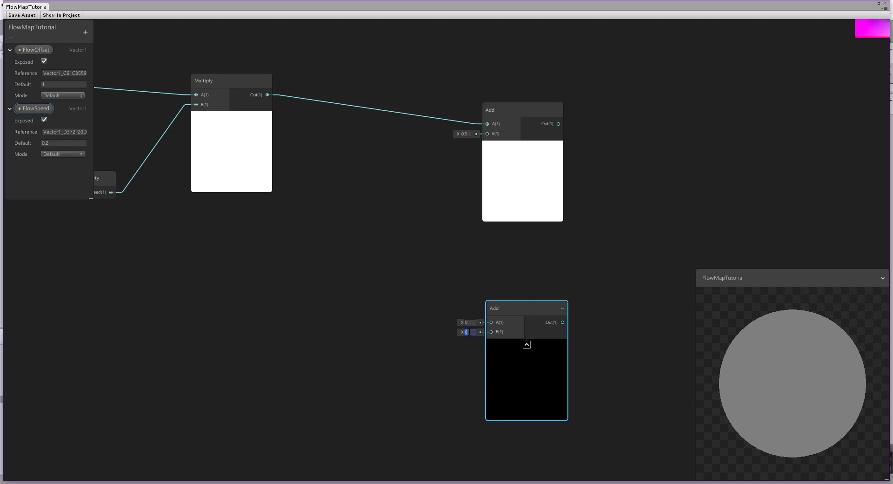
Set the lower Add node's input B to 1 and connect the Multiply output to its input A
type("1")
left_click(399, 348)
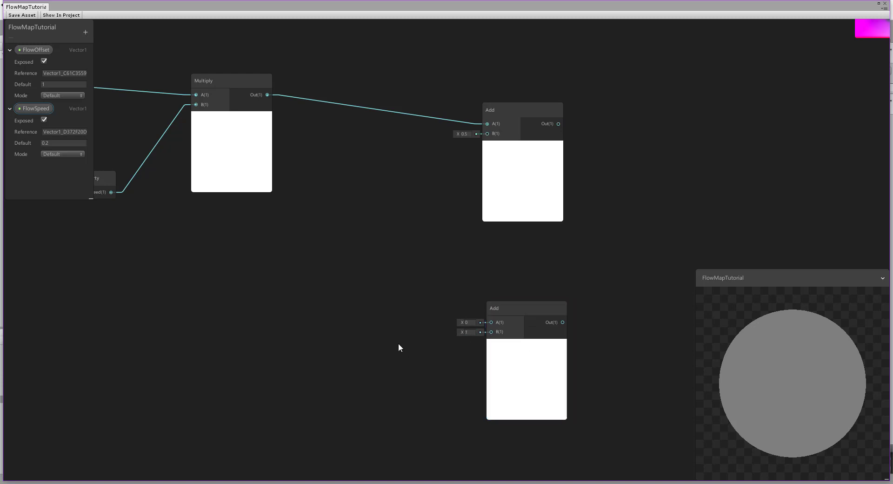
left_click_drag(268, 95, 490, 322)
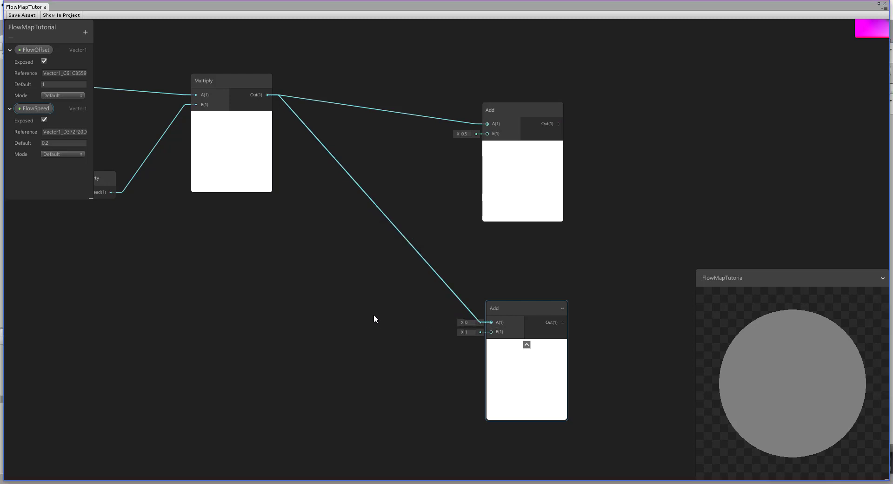
Move the upper Add node so it lines up vertically with the lower Add node
middle_click_drag(363, 300, 369, 270)
scroll(344, 289, "down", 2)
left_click(495, 295)
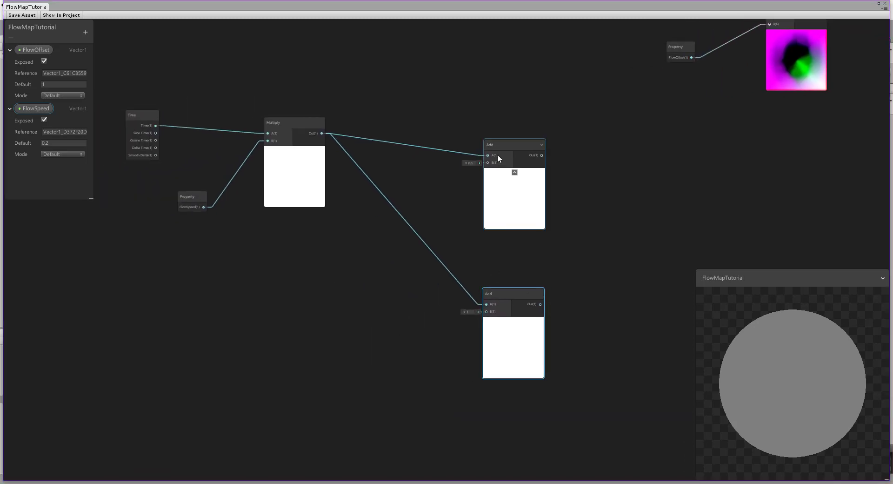
left_click_drag(498, 151, 497, 137)
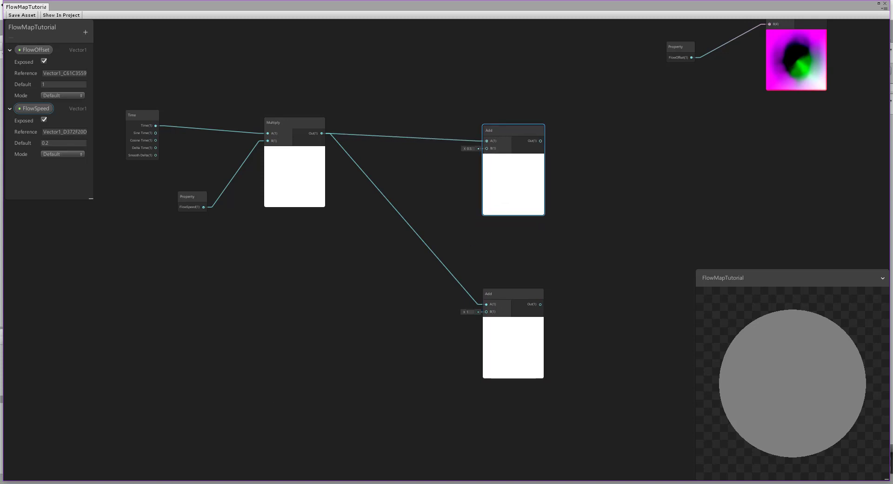
Check the frac function in the browser's shader code and create a Fraction node fed by the upper Add node's output
key("alt+Tab")
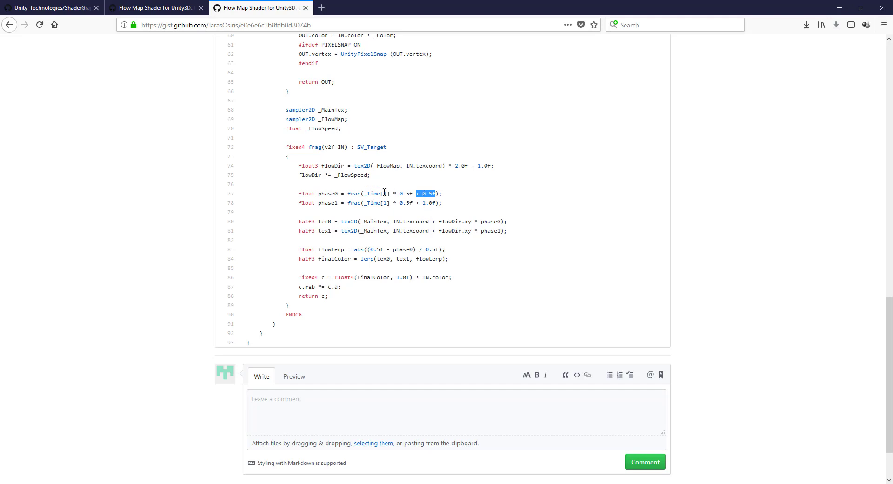
double_click(354, 193)
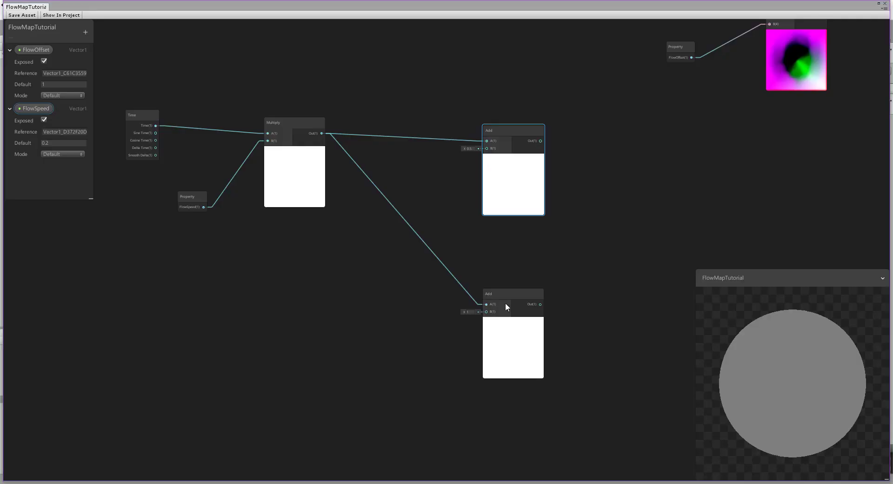
right_click(554, 222)
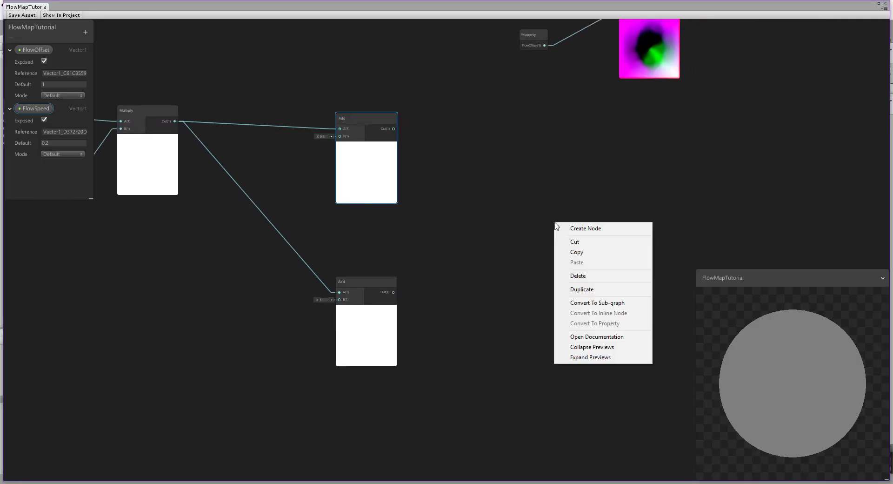
left_click(571, 226)
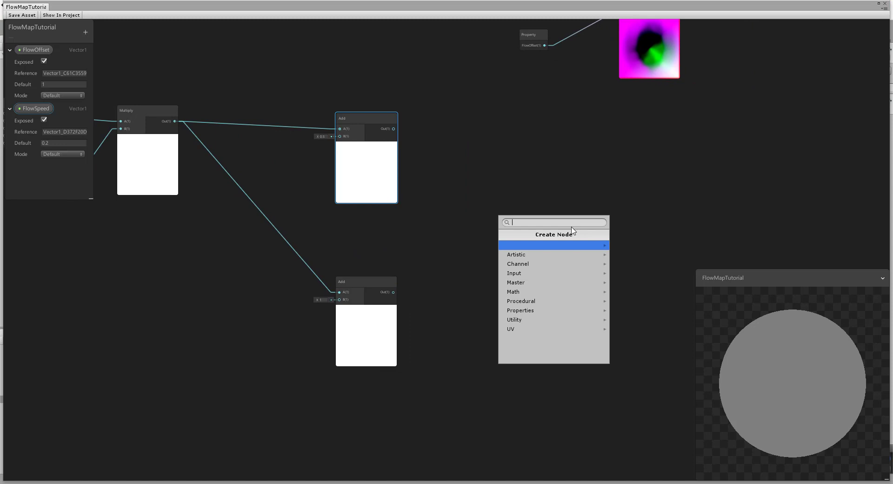
type("frac")
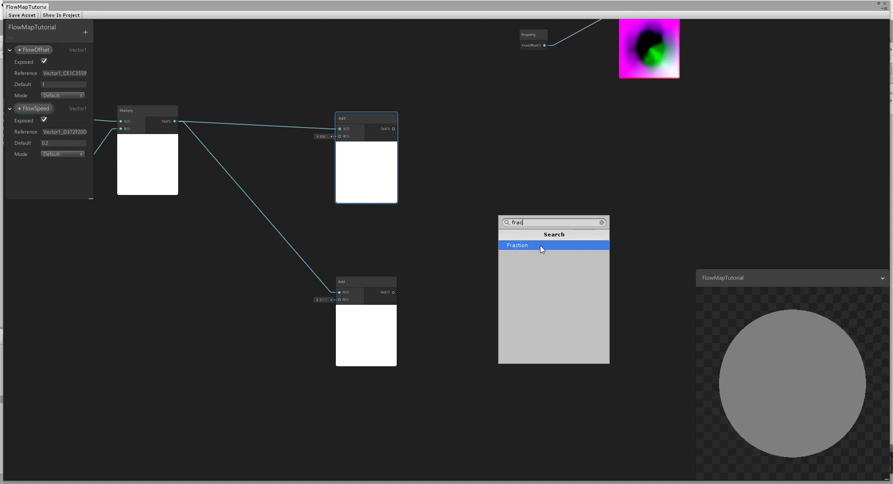
left_click(542, 249)
left_click_drag(561, 230, 514, 138)
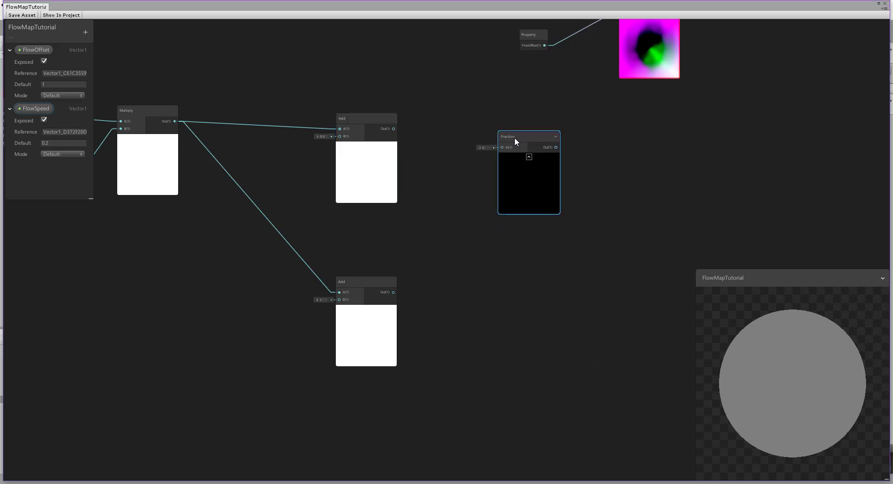
left_click_drag(394, 129, 516, 121)
Duplicate the Fraction node, place the copy beside the lower Add node, and connect that Add node's output to it
right_click(515, 122)
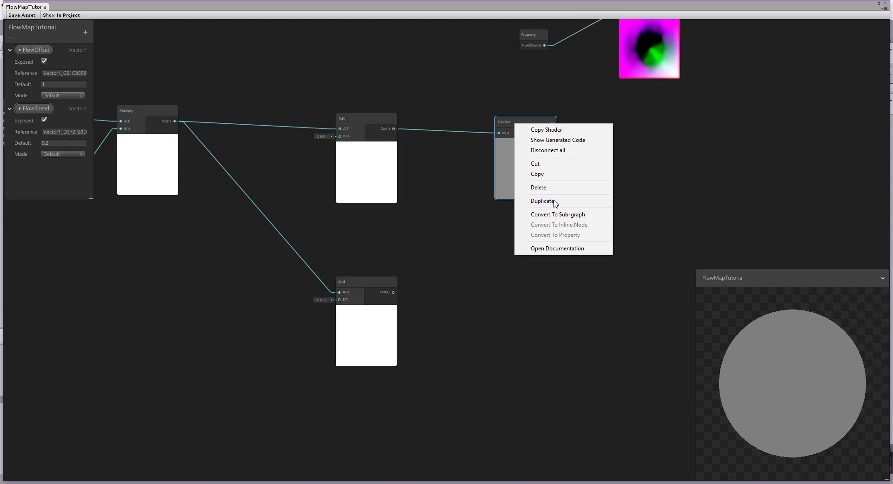
left_click(502, 228)
left_click_drag(525, 133, 514, 284)
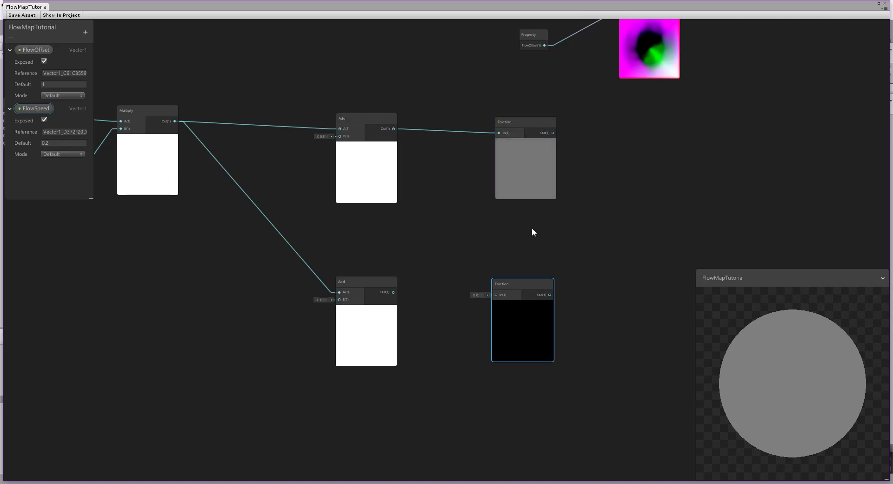
left_click_drag(393, 292, 498, 294)
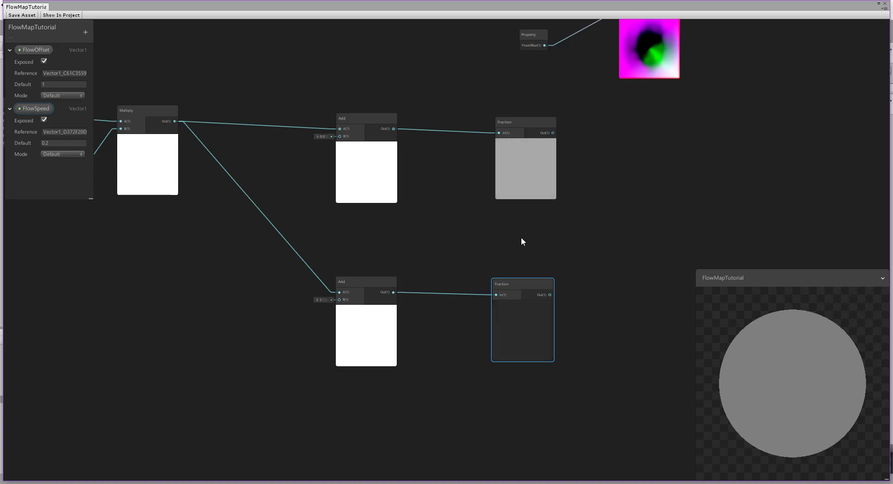
Compare the upper and lower Add and Fraction branches with phase0 and phase1 in the browser's shader code
middle_click_drag(670, 286, 586, 291)
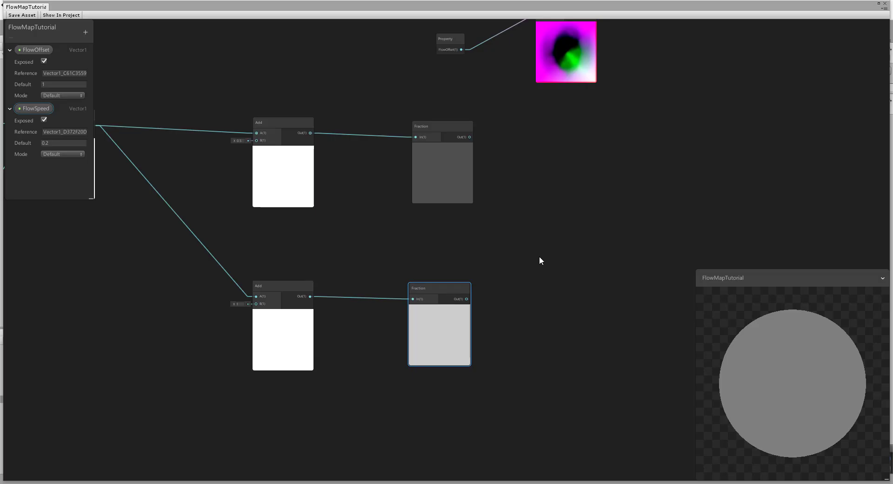
left_click_drag(196, 85, 527, 244)
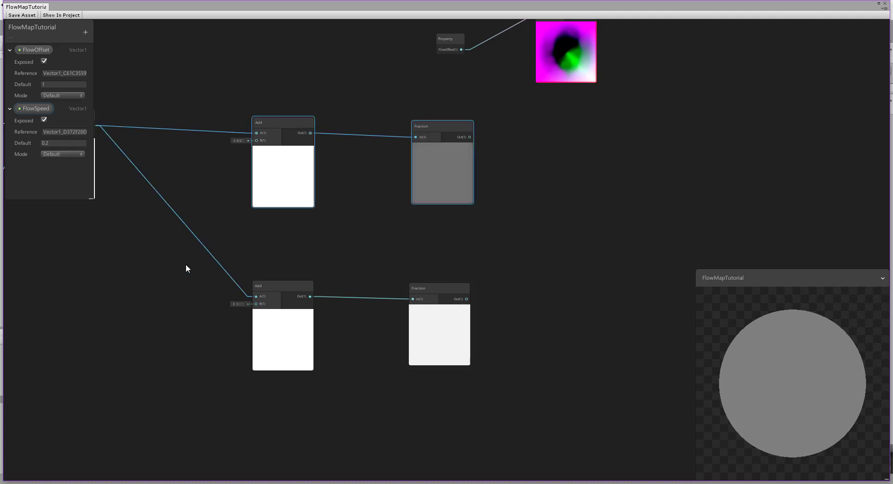
left_click_drag(176, 255, 515, 389)
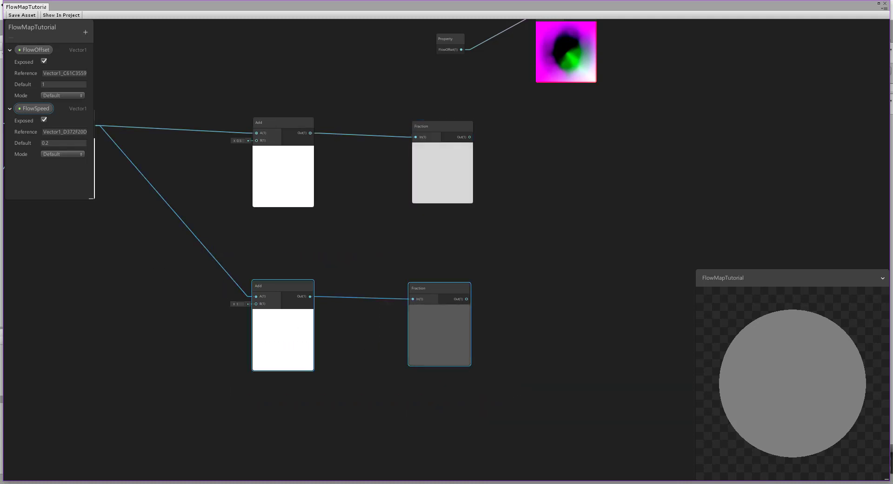
key("alt+Tab")
double_click(326, 194)
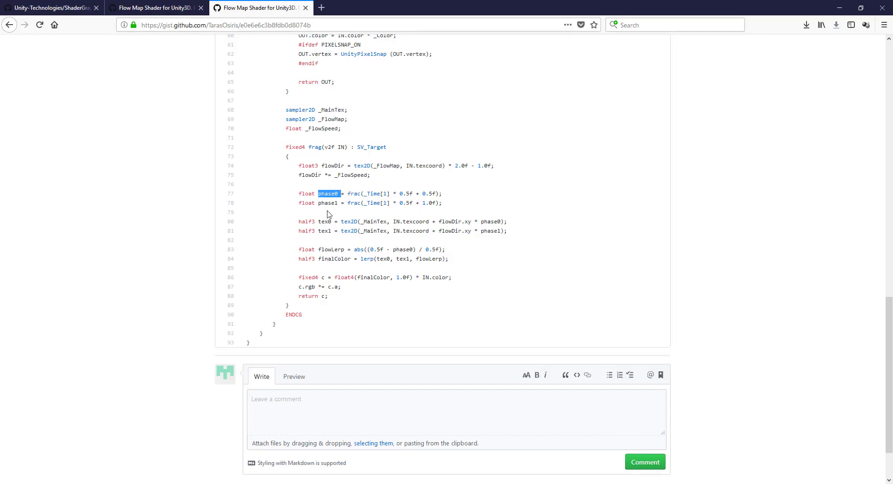
double_click(326, 203)
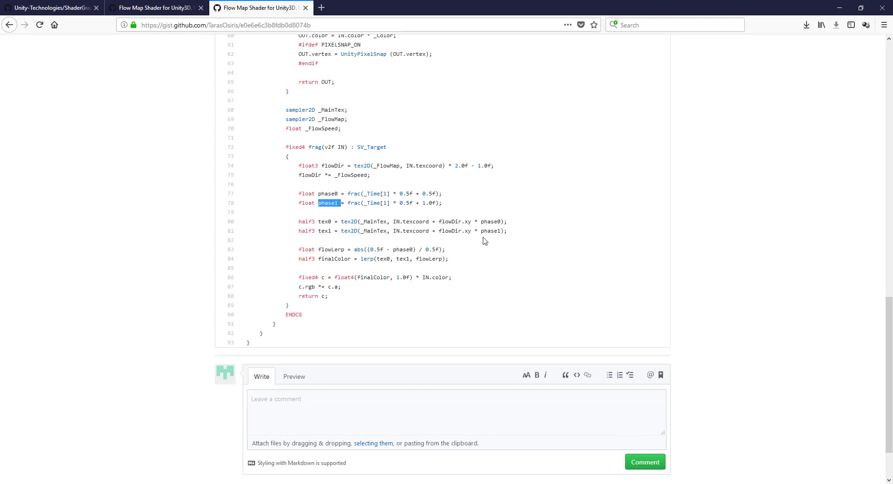
Examine the tex0 and tex1 lines in the shader code for the arguments passed to tex2D
left_click_drag(513, 238, 298, 224)
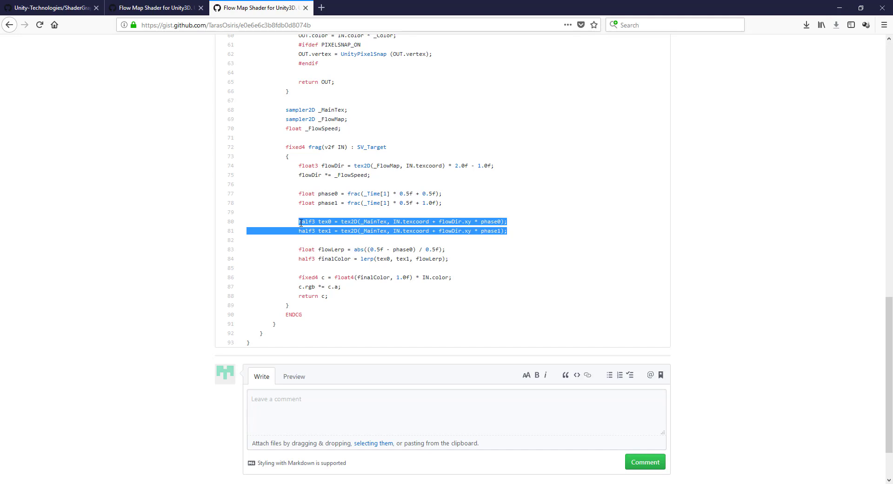
left_click(366, 222)
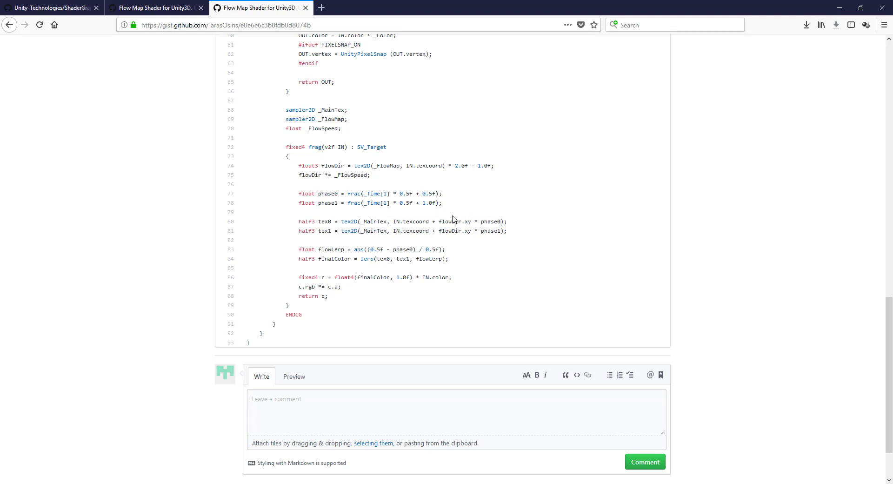
double_click(490, 223)
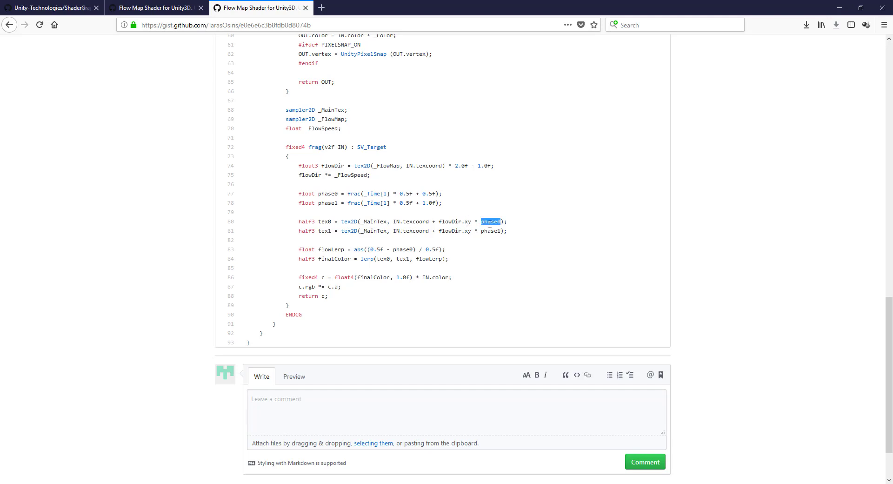
double_click(455, 223)
double_click(409, 222)
double_click(369, 222)
key("alt+Tab")
Create a Sample Texture 2D node in Shader Graph and place it beside the upper Fraction node
middle_click_drag(405, 227, 286, 245)
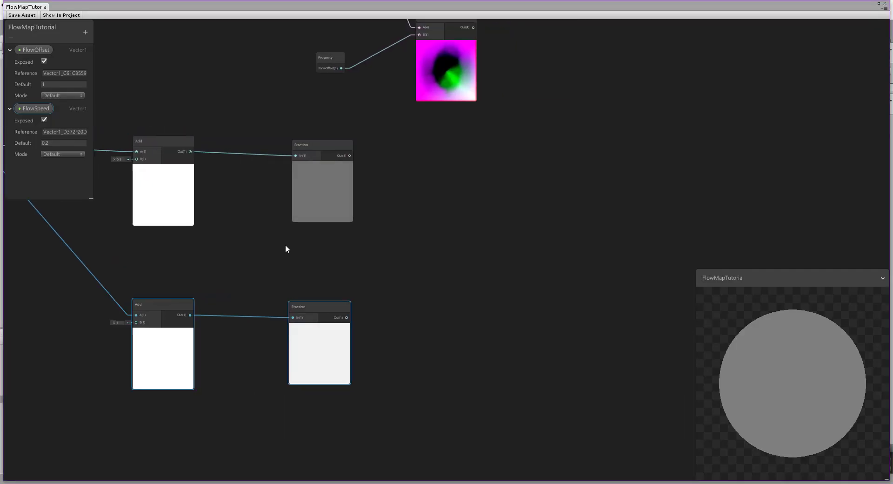
scroll(286, 249, "down", 3)
right_click(428, 212)
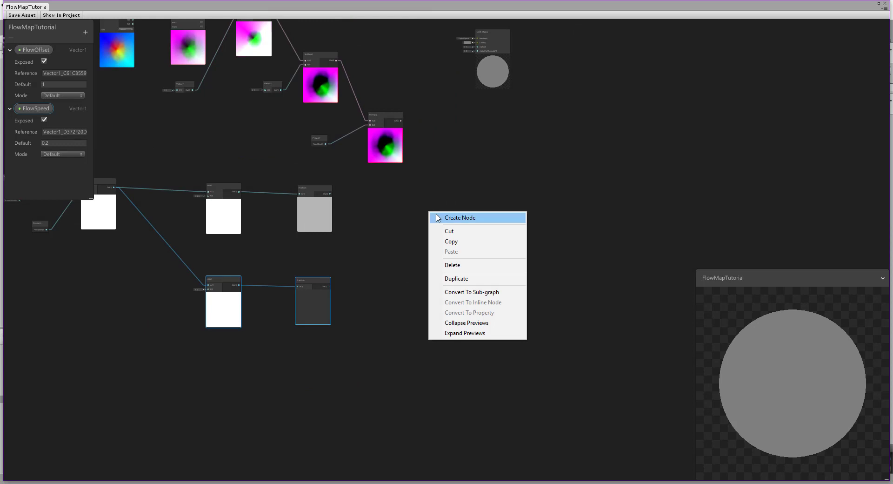
left_click(438, 217)
type("s")
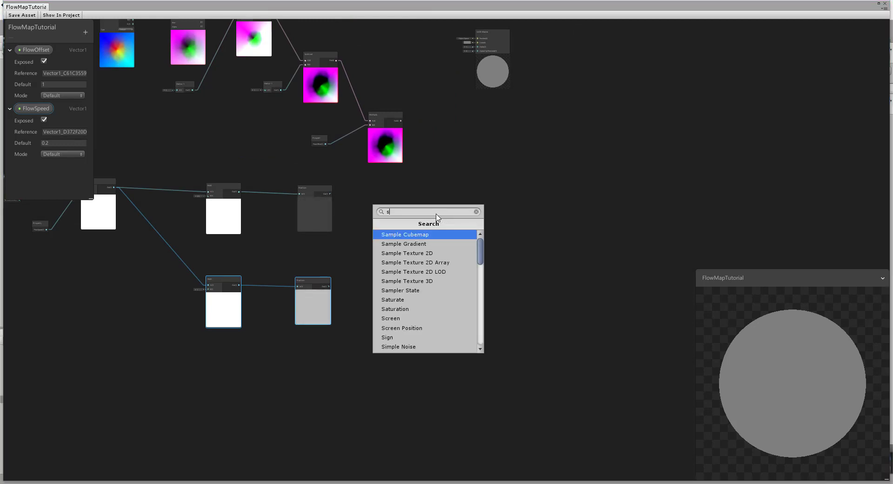
type("am")
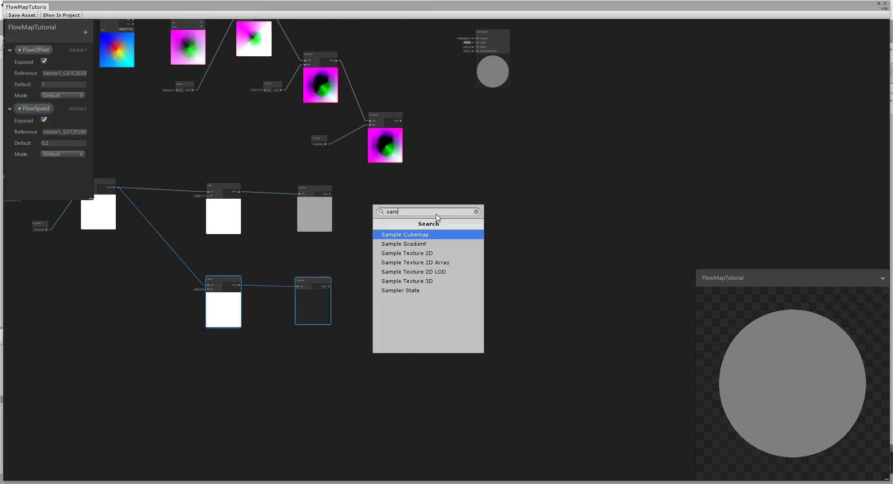
left_click(429, 254)
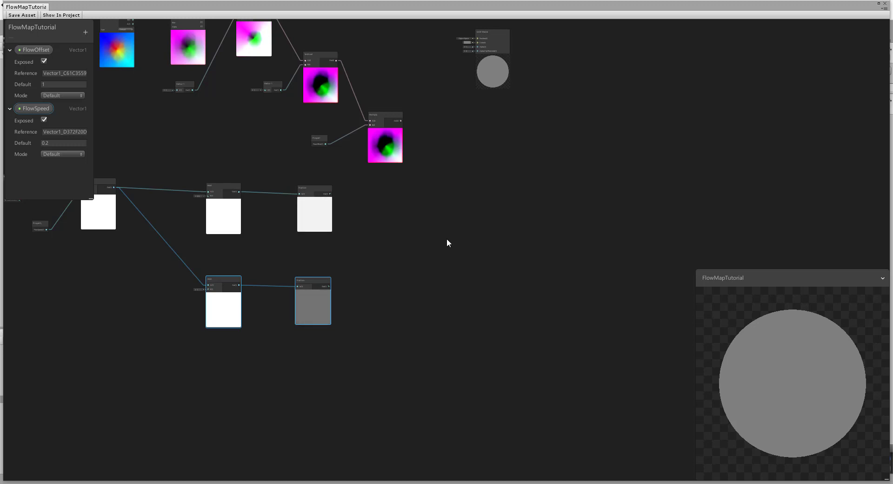
scroll(484, 233, "up", 4)
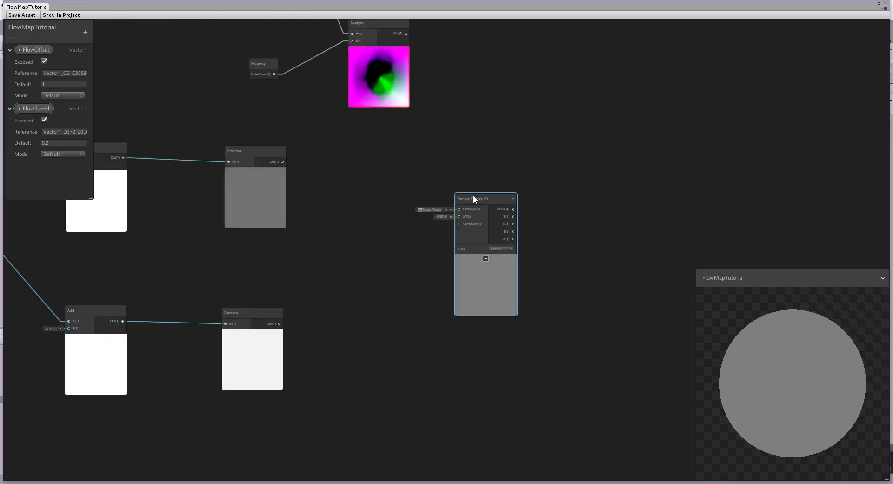
left_click_drag(473, 196, 483, 144)
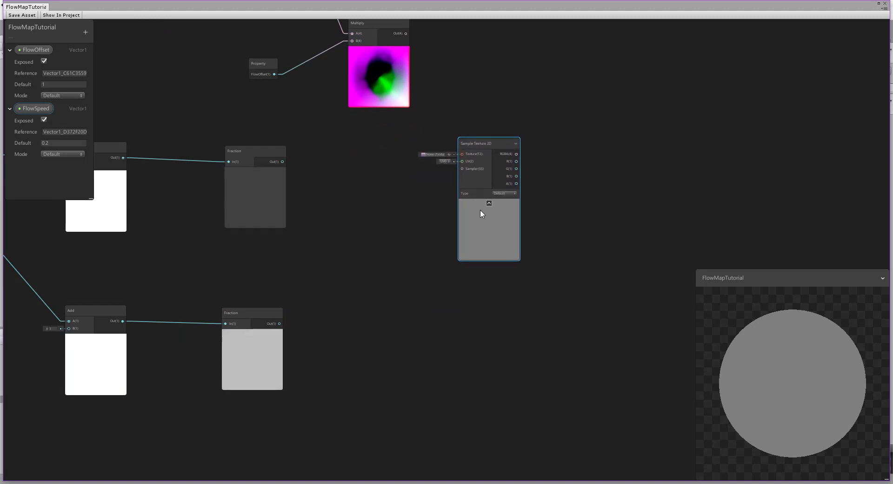
Duplicate the empty Sample Texture 2D node and place the copy beside the lower Fraction node
right_click(484, 316)
left_click(453, 255)
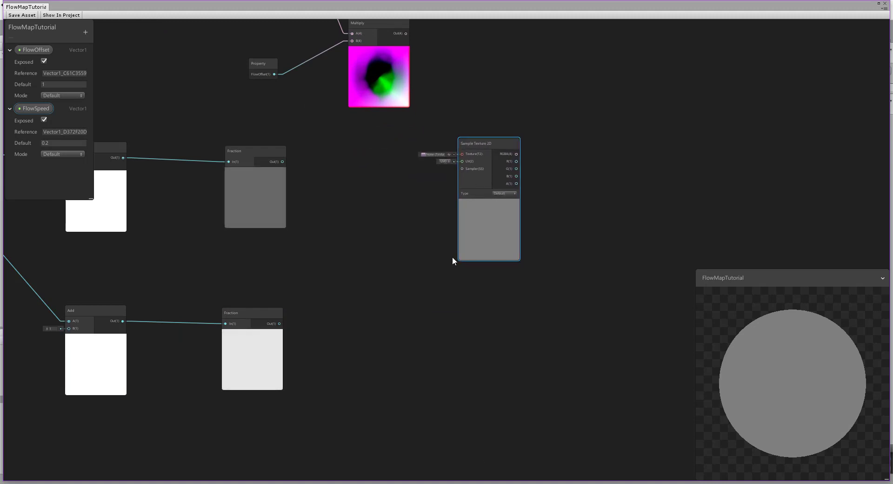
right_click(488, 143)
left_click(526, 219)
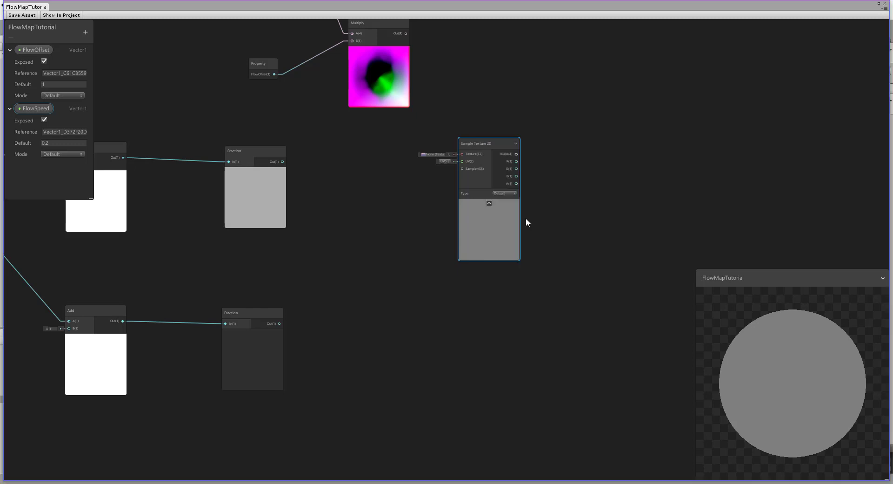
key("ctrl+d")
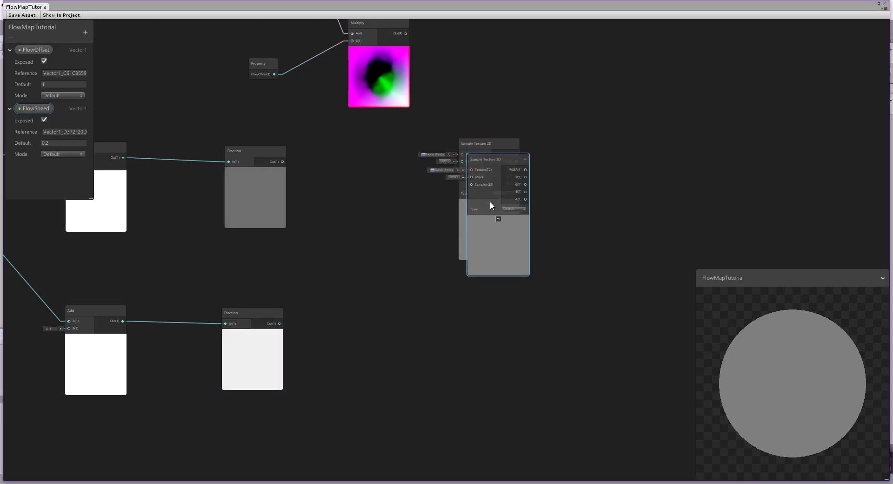
left_click_drag(492, 163, 484, 323)
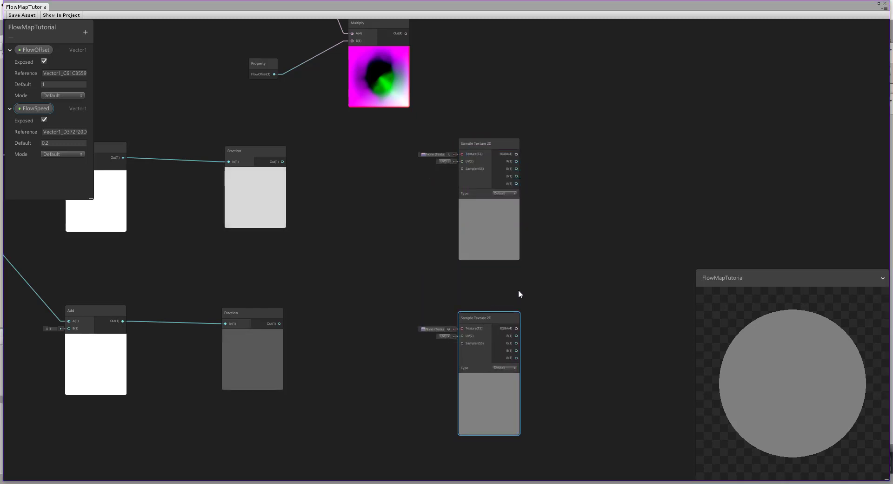
Assign the FX3_dust_motes_fog_sand_smoke_cloud_spaced texture to the upper Sample Texture 2D node
middle_click_drag(520, 294, 493, 285)
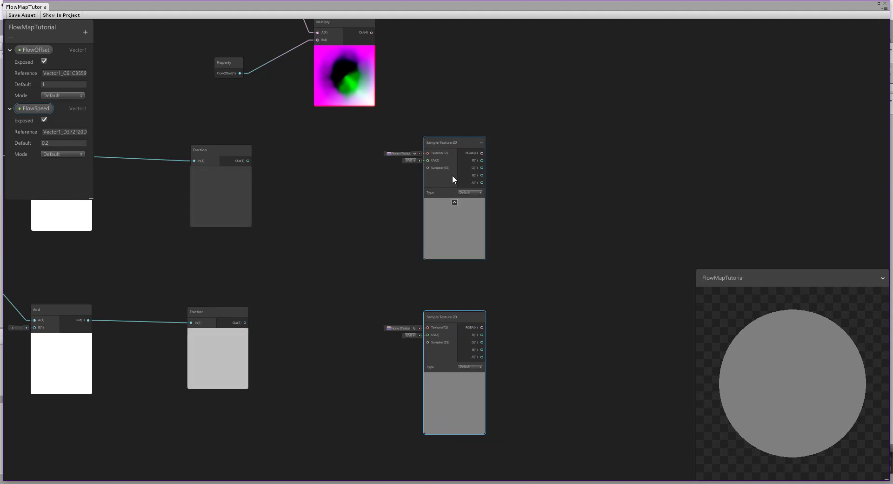
left_click(413, 154)
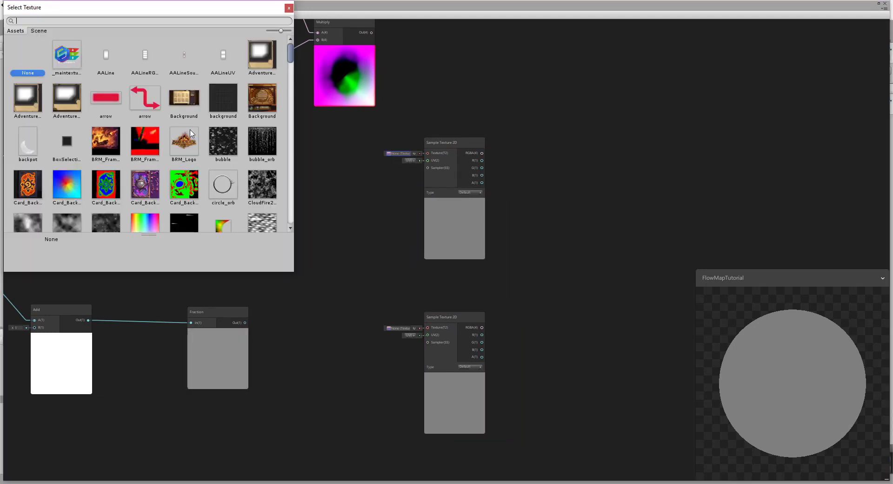
scroll(193, 135, "down", 2)
scroll(194, 134, "down", 3)
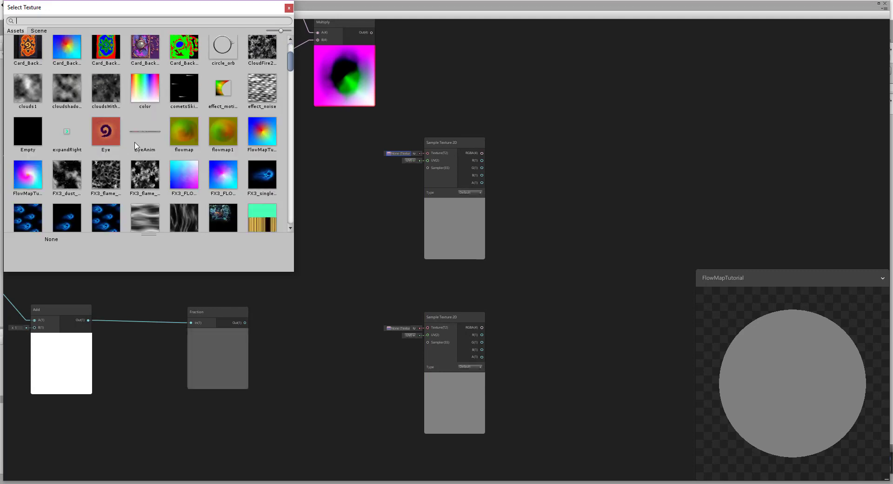
left_click(67, 176)
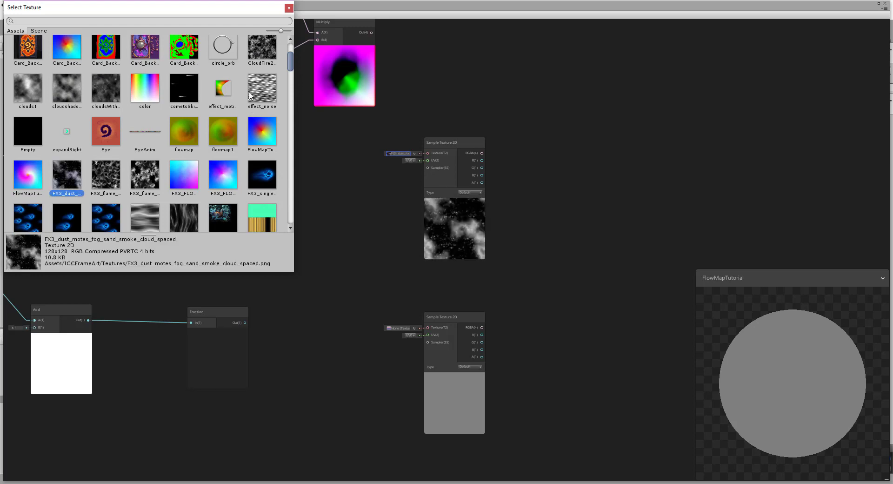
left_click(289, 8)
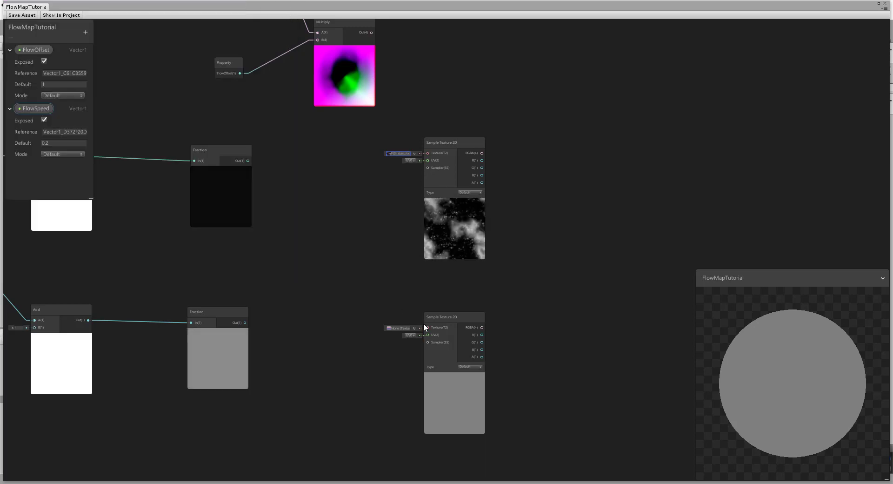
Replace the lower, empty Sample Texture 2D node with a duplicate of the textured one, aligned below the original
left_click(447, 315)
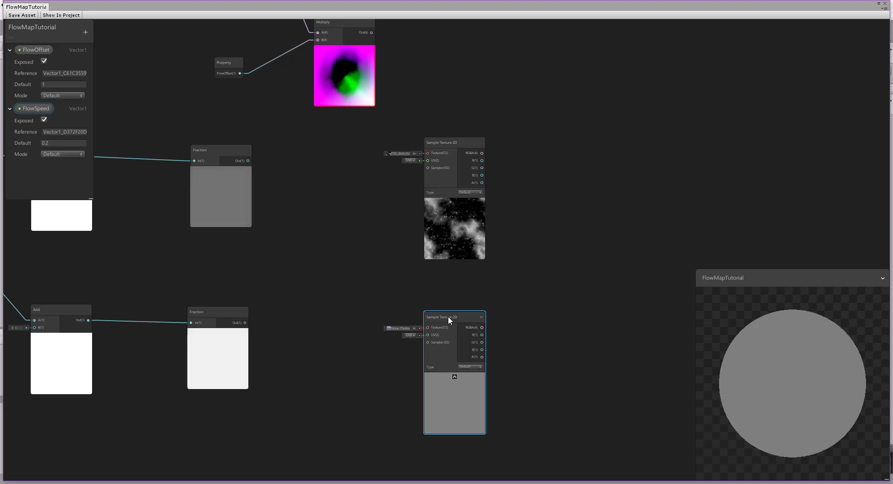
key("Delete")
right_click(447, 141)
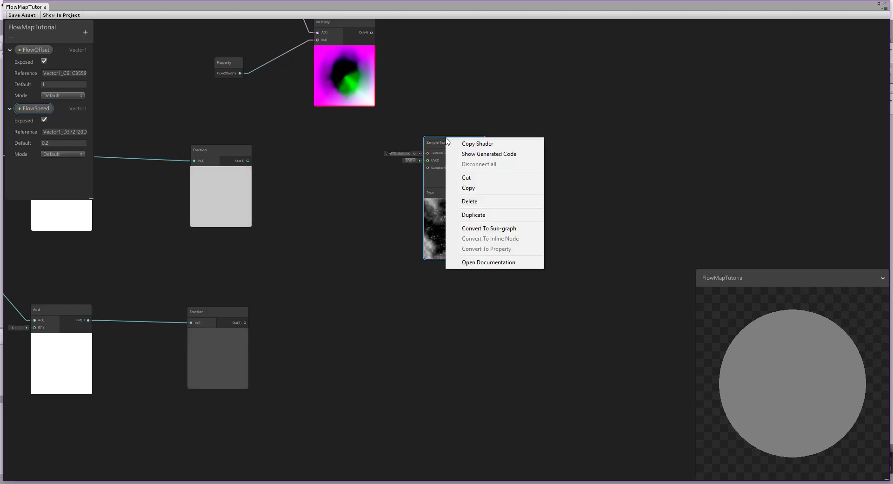
left_click(482, 216)
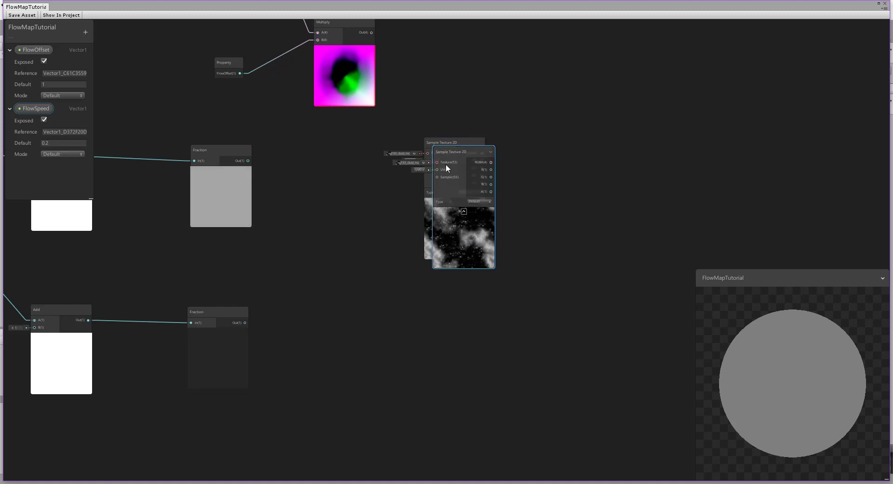
left_click_drag(455, 152, 450, 316)
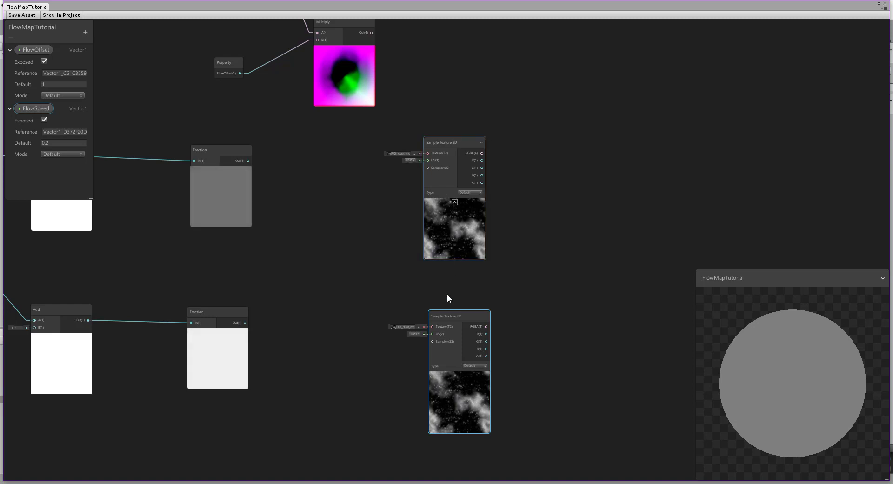
left_click_drag(459, 312, 453, 314)
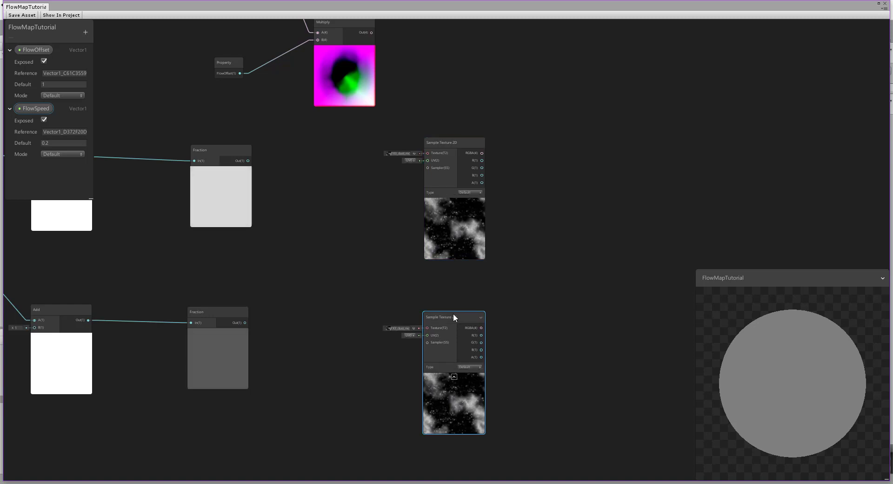
Check in the browser's shader code how the tex0 and tex1 texture coordinates are built from IN.texcoord, flowDir.xy and the phases
scroll(520, 246, "down", 3)
middle_click_drag(554, 247, 526, 251)
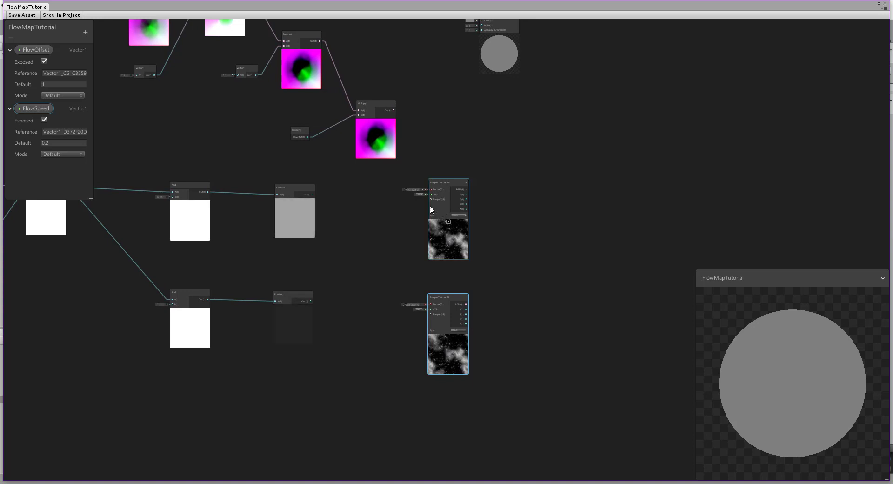
left_click(293, 302)
left_click(231, 352)
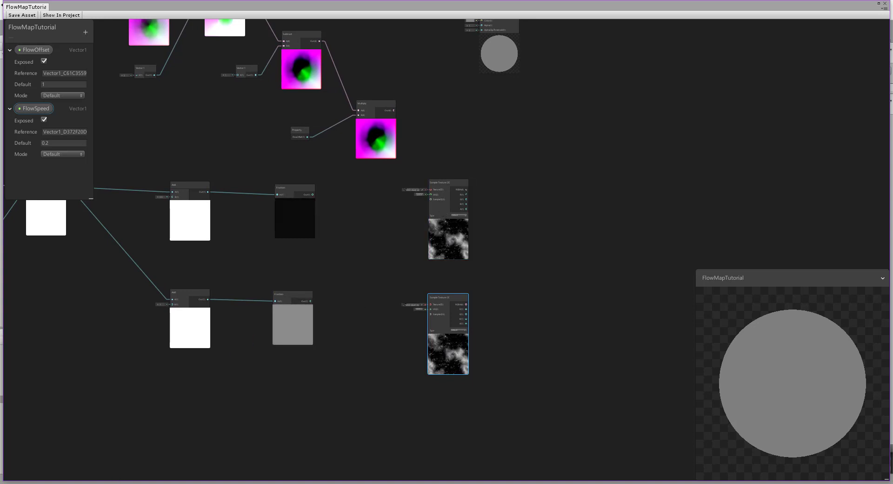
left_click(103, 483)
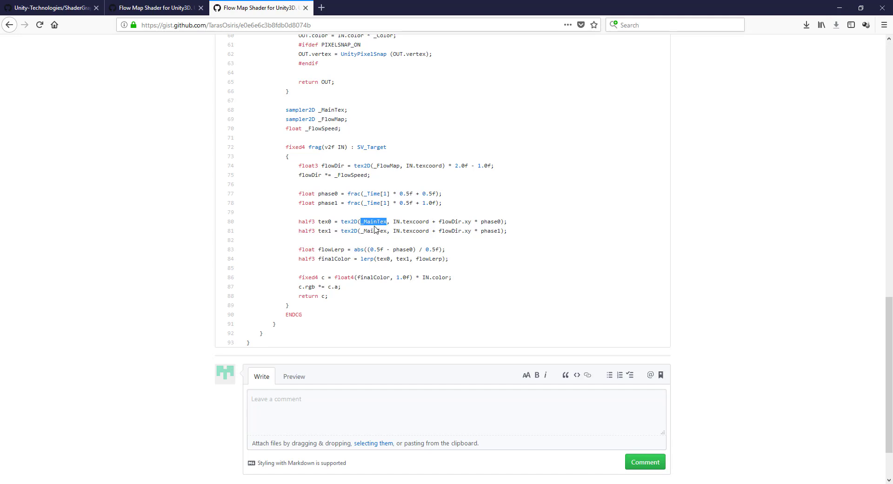
left_click_drag(393, 222, 503, 221)
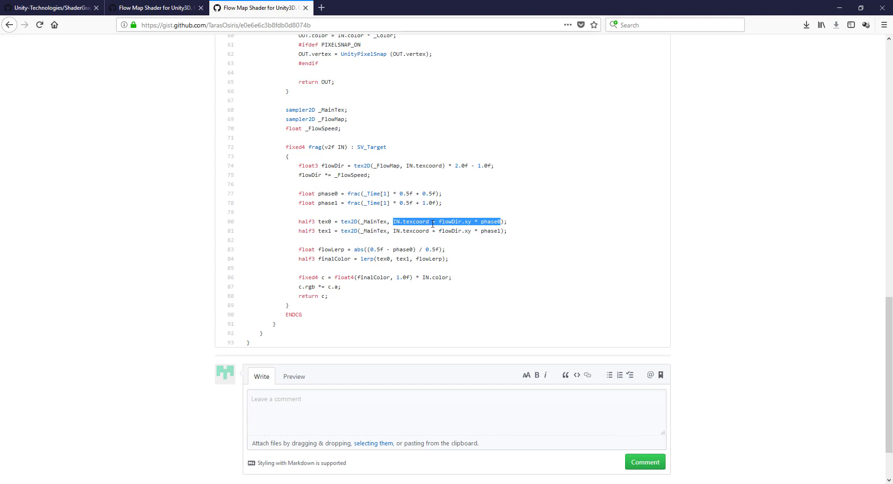
left_click(462, 230)
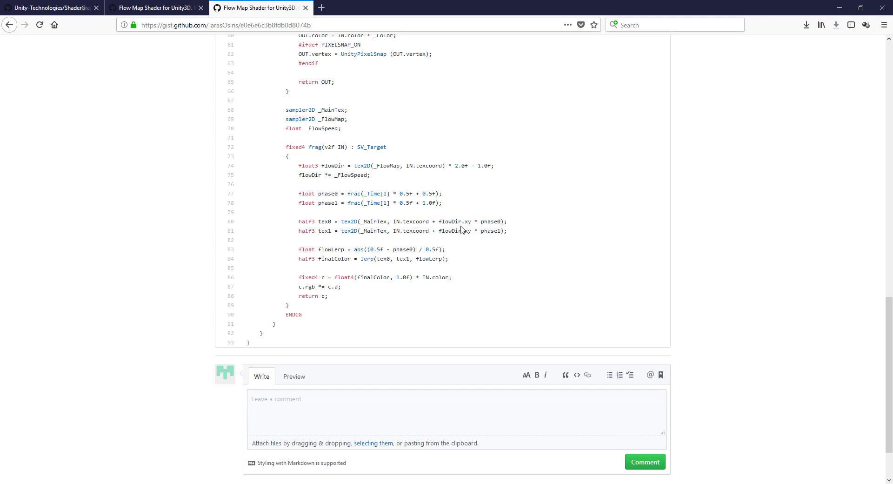
double_click(451, 222)
double_click(492, 222)
key("alt+Tab")
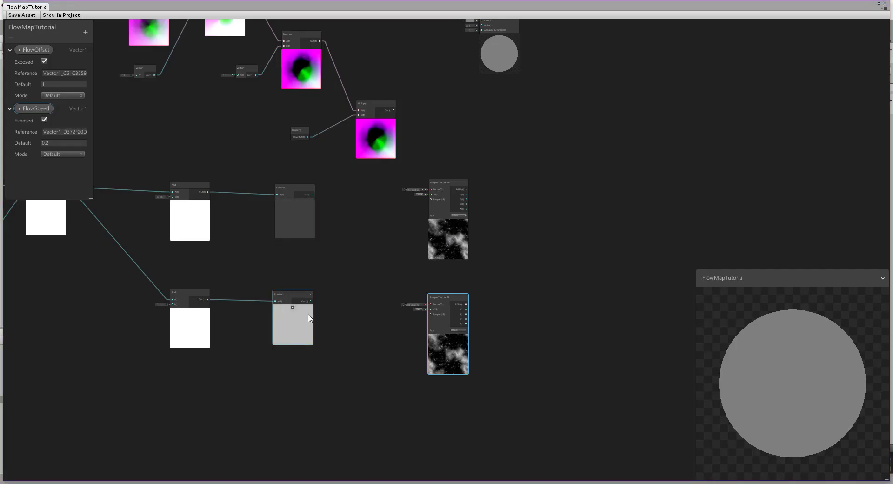
Add a Tiling And Offset node and place it between the upper Fraction and upper Sample Texture 2D nodes
right_click(475, 133)
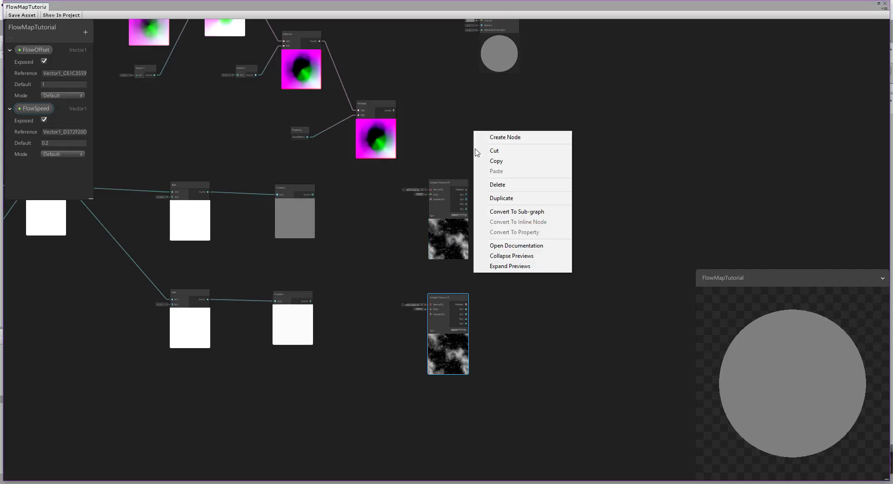
left_click(420, 164)
scroll(428, 163, "up", 2)
right_click(443, 148)
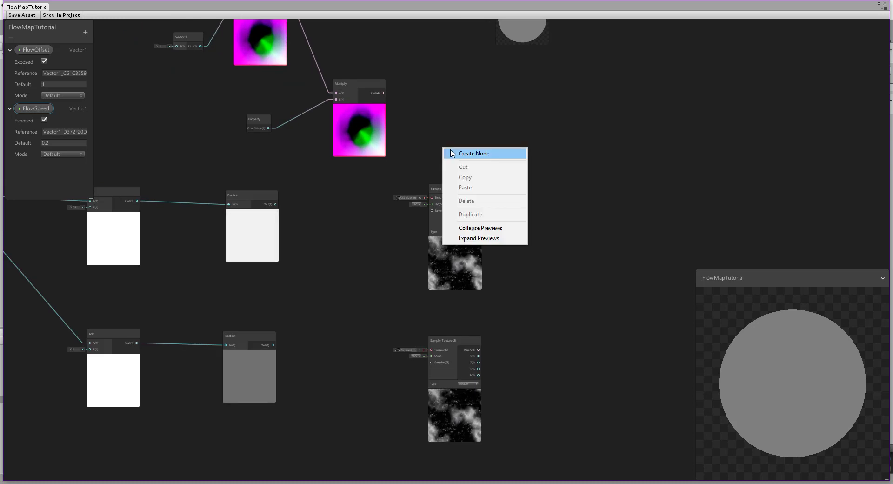
left_click(450, 150)
type("til")
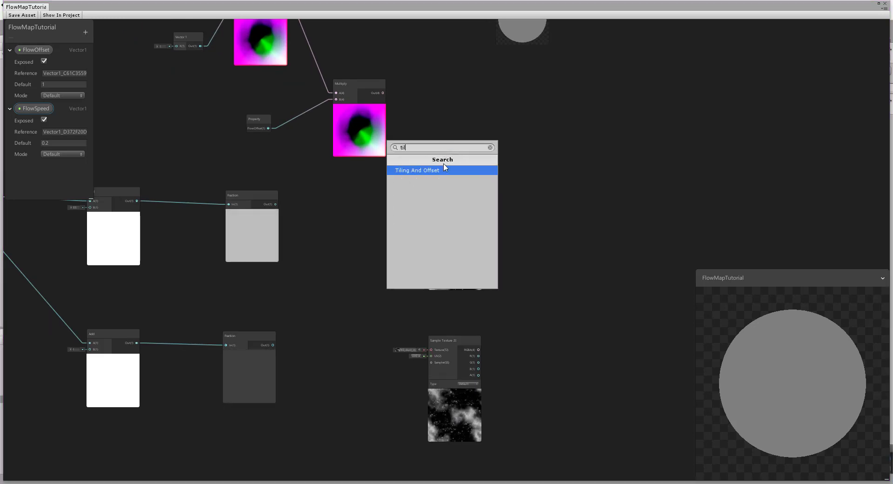
left_click(444, 168)
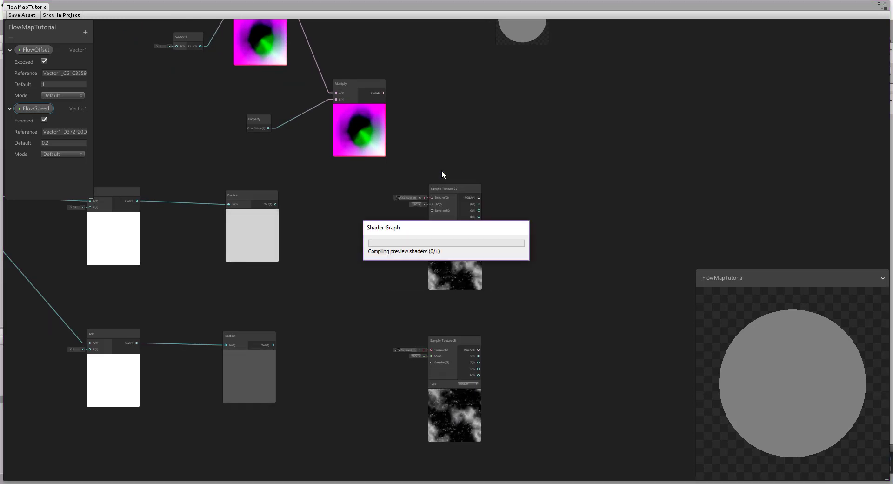
left_click_drag(475, 159, 359, 175)
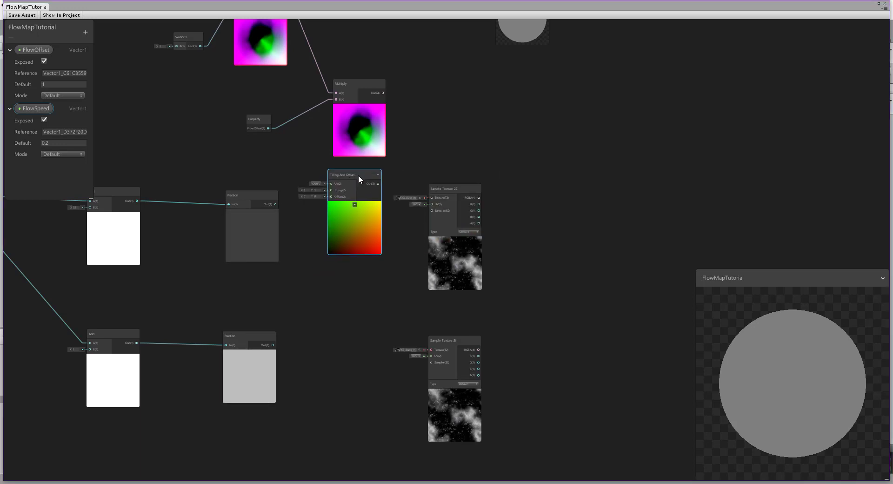
Move both Sample Texture 2D nodes farther right and shift the Tiling And Offset node slightly right to widen the gap
left_click(532, 194)
left_click_drag(427, 449, 428, 447)
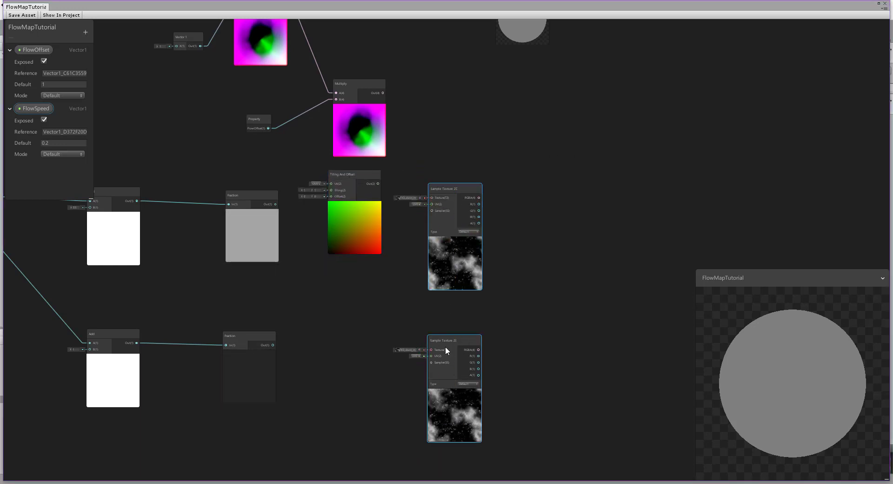
left_click_drag(459, 192, 609, 199)
left_click_drag(354, 181, 405, 176)
middle_click_drag(468, 254, 431, 201)
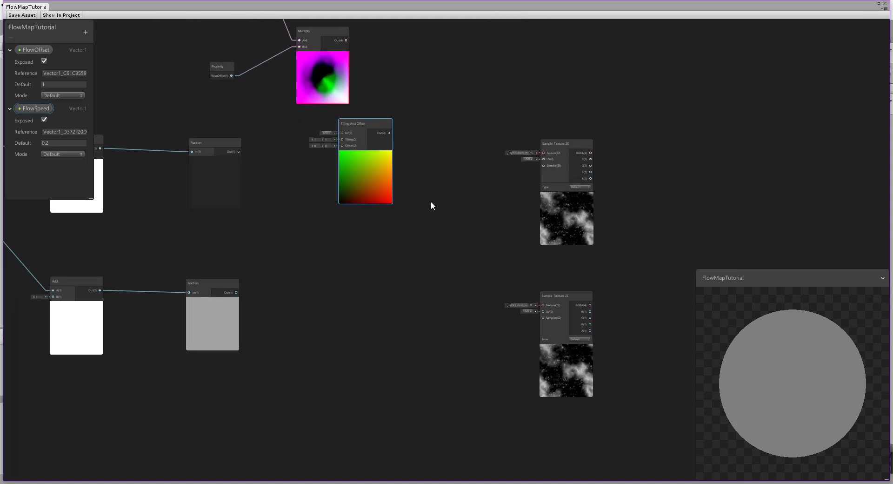
Create an Add node beside the Tiling And Offset node and connect the Tiling And Offset output to its A input
right_click(389, 268)
left_click(408, 274)
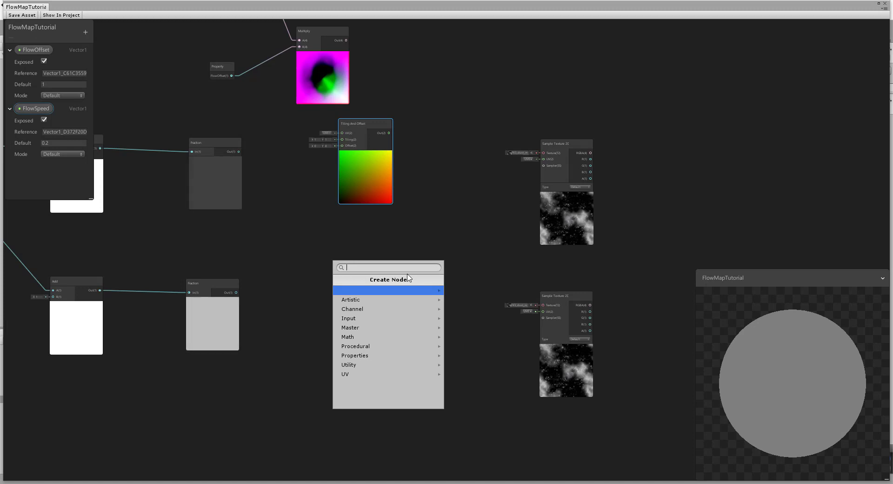
type("add")
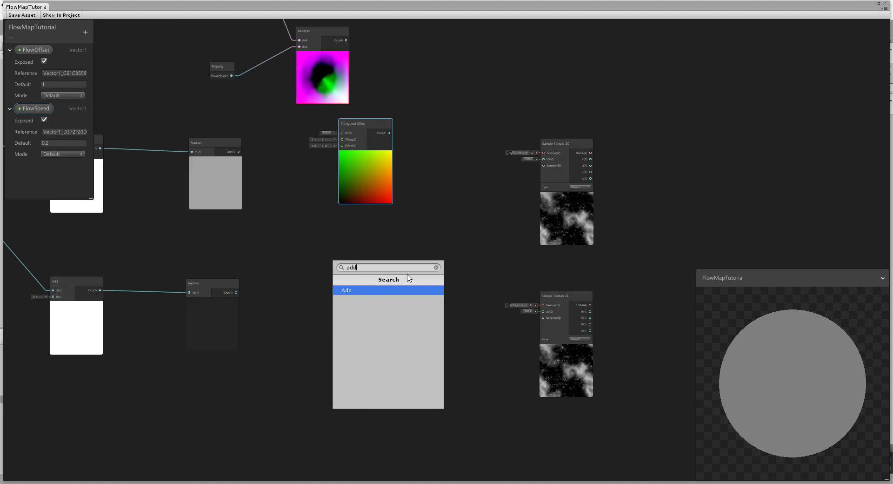
key("Return")
left_click_drag(408, 273, 462, 169)
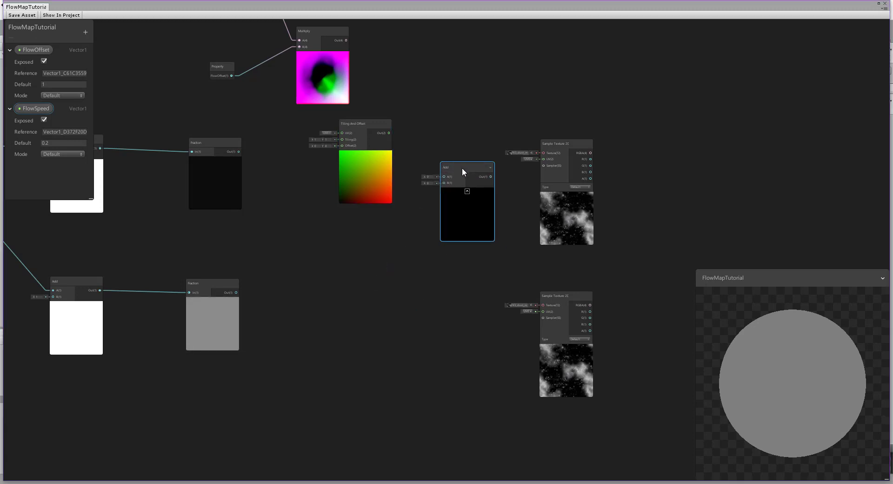
left_click_drag(389, 133, 444, 177)
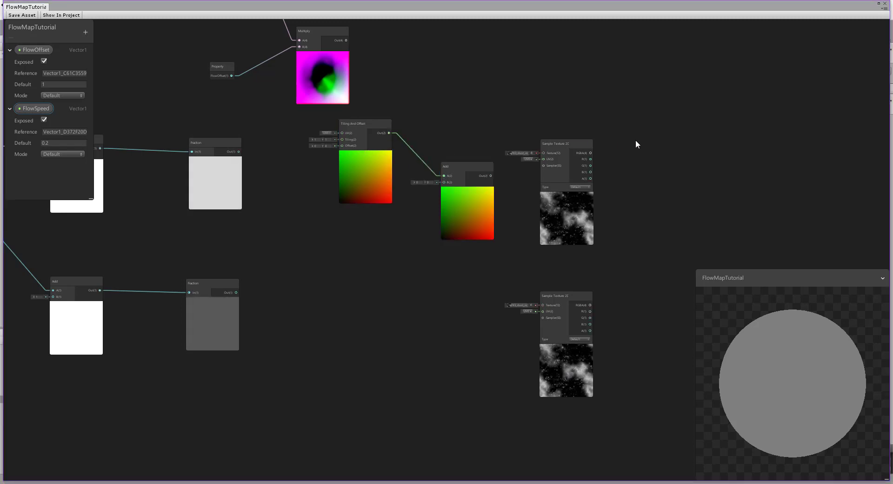
Shift both Sample Texture 2D nodes farther right and move the connected Tiling And Offset and Add nodes up and right, with Add slightly lower
middle_click_drag(628, 185, 544, 173)
left_click_drag(433, 85, 496, 395)
left_click_drag(462, 133, 612, 146)
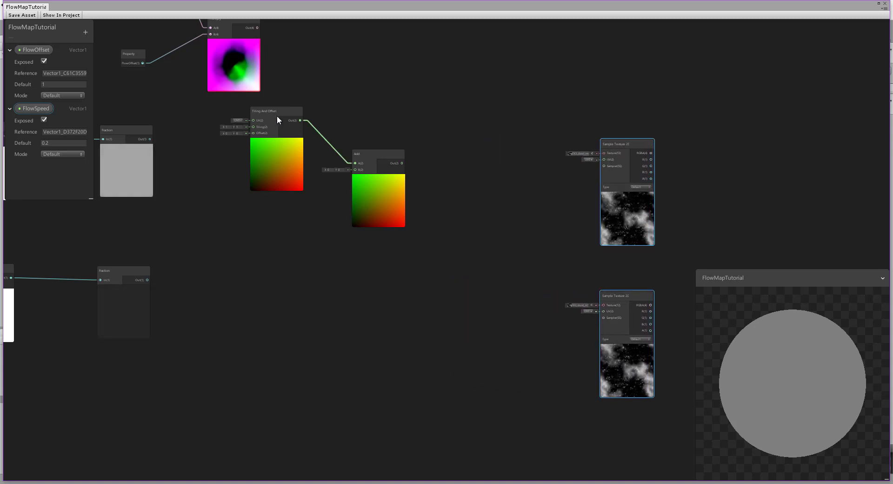
left_click_drag(219, 95, 368, 197)
left_click_drag(377, 168, 487, 92)
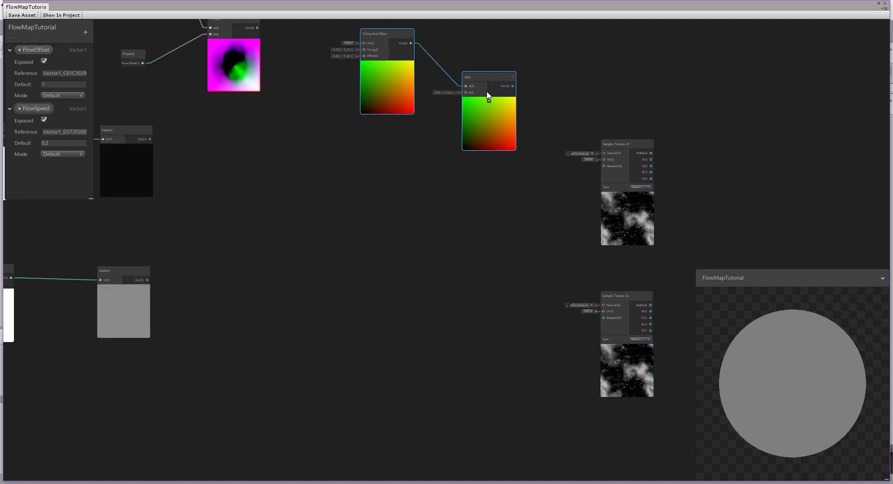
middle_click_drag(391, 167, 451, 207)
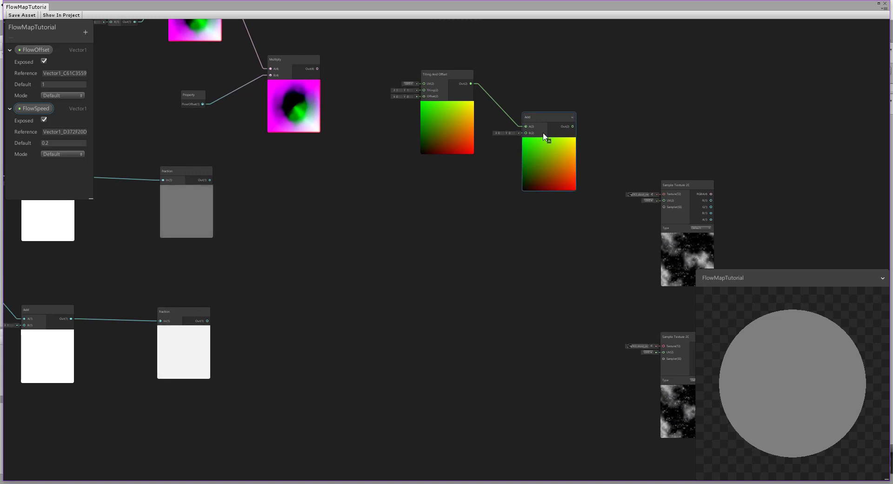
left_click_drag(551, 117, 550, 142)
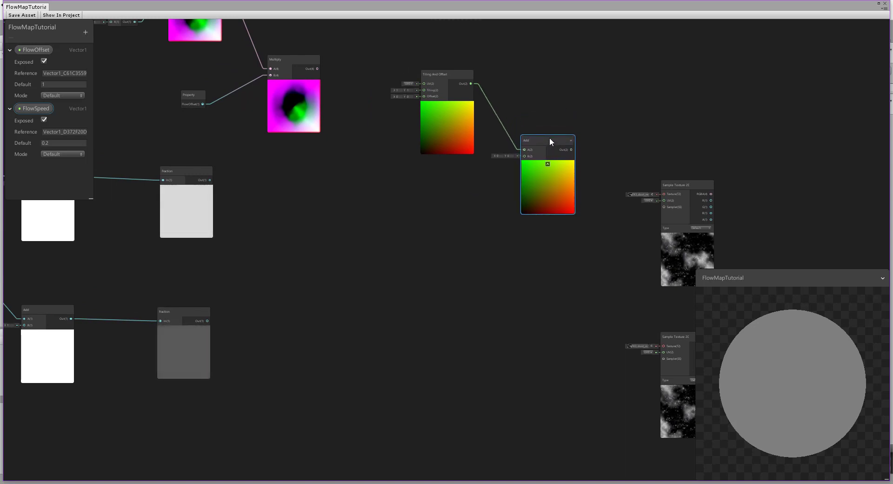
Create a Multiply node beside the upper Fraction node, feeding A from the FlowOffset Multiply output and B from the upper Fraction output
left_click(291, 60)
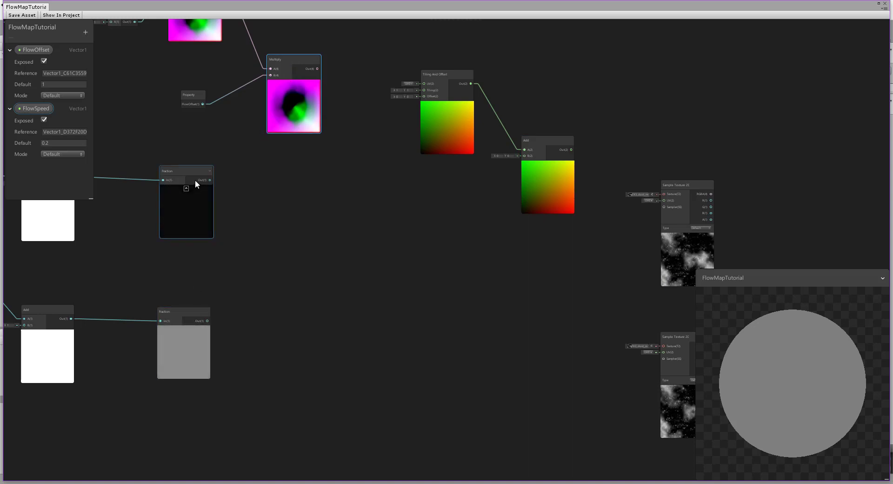
right_click(364, 199)
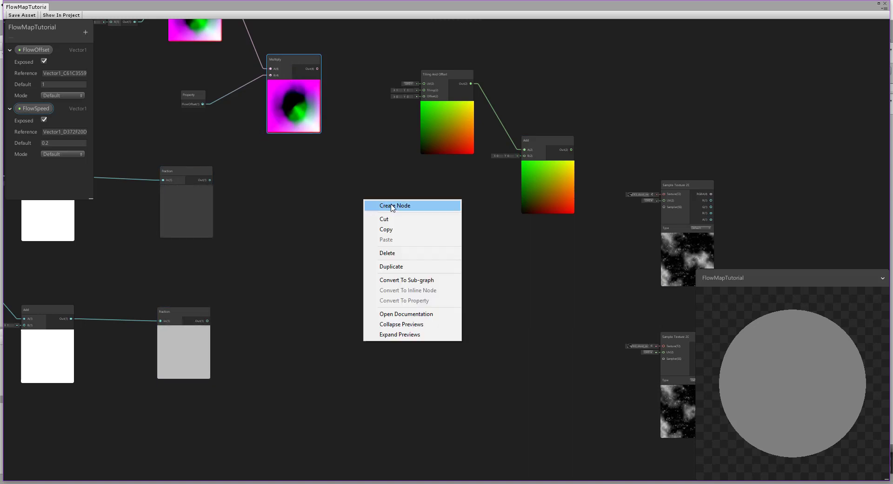
left_click(393, 206)
type("mul")
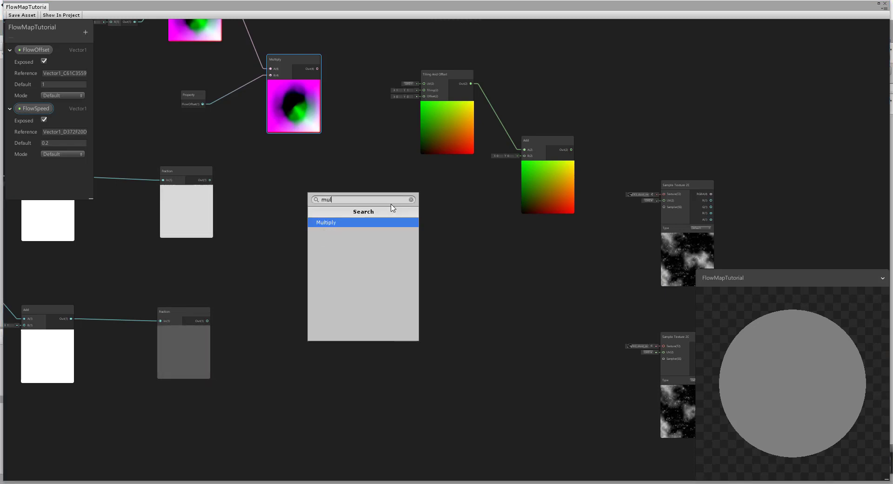
left_click(328, 224)
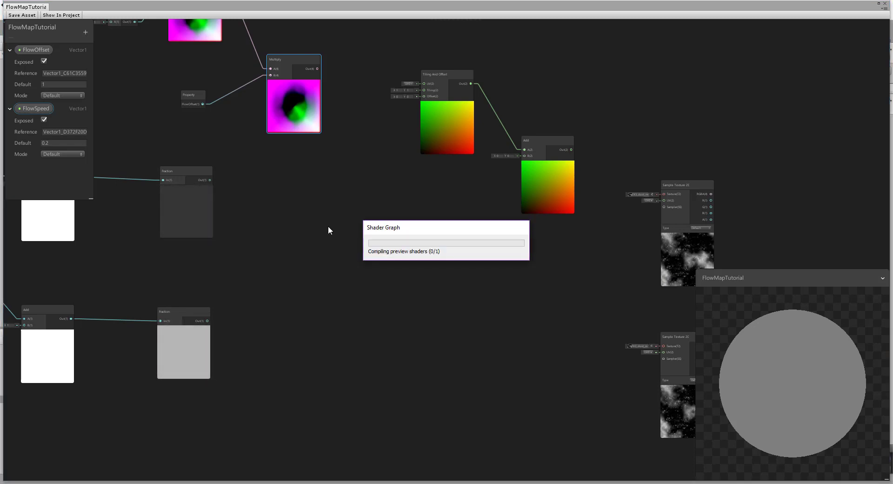
left_click_drag(369, 203, 367, 166)
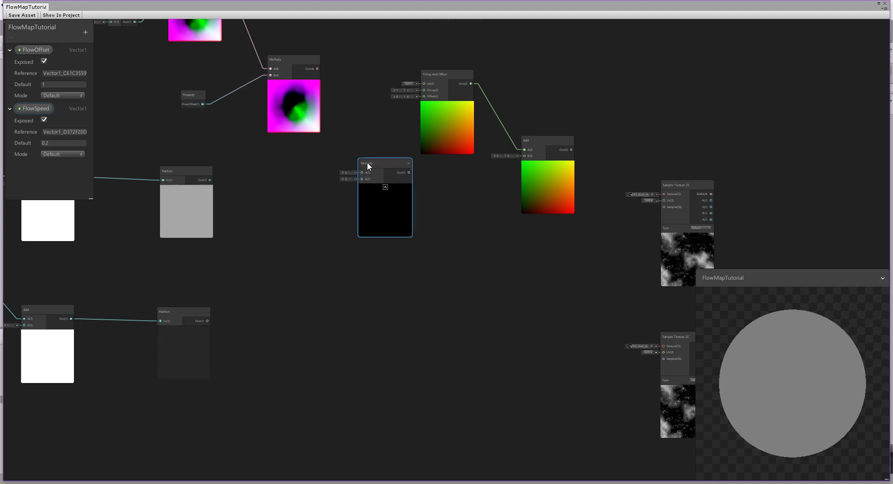
left_click_drag(317, 68, 362, 172)
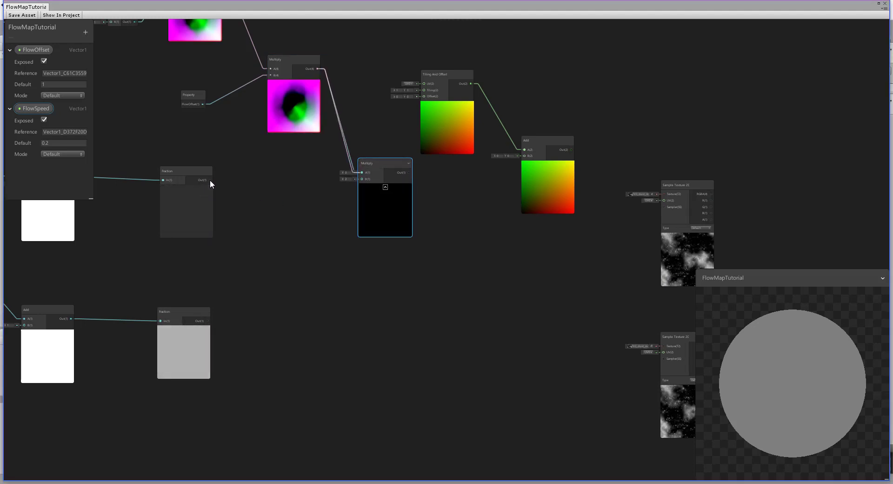
left_click_drag(210, 179, 362, 179)
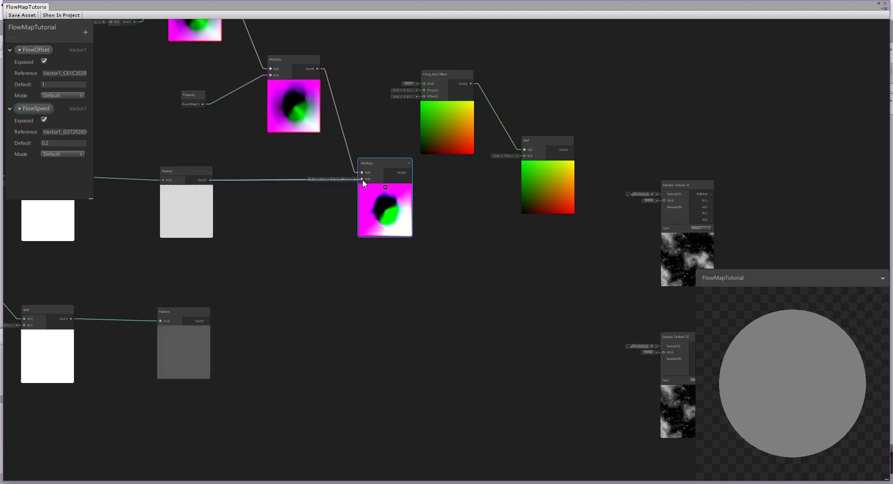
Duplicate the new Multiply node beside the lower Fraction node, feeding A from the FlowOffset Multiply and B from the lower Fraction
right_click(379, 167)
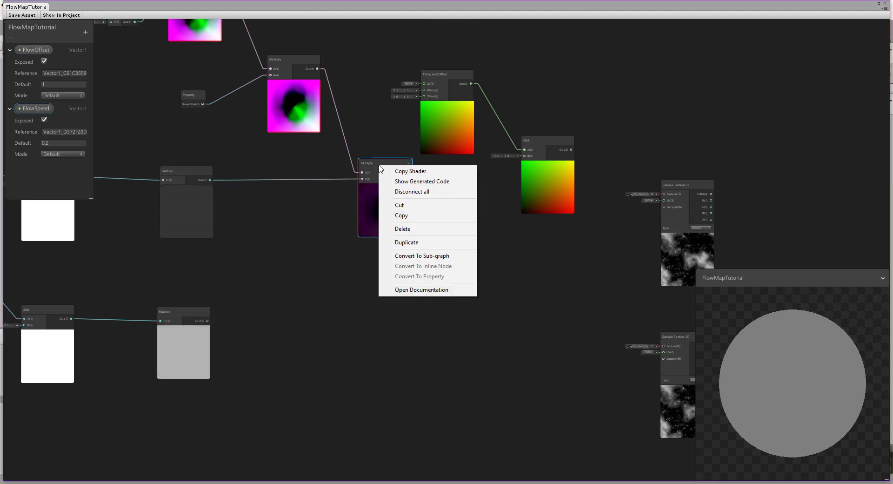
left_click(417, 243)
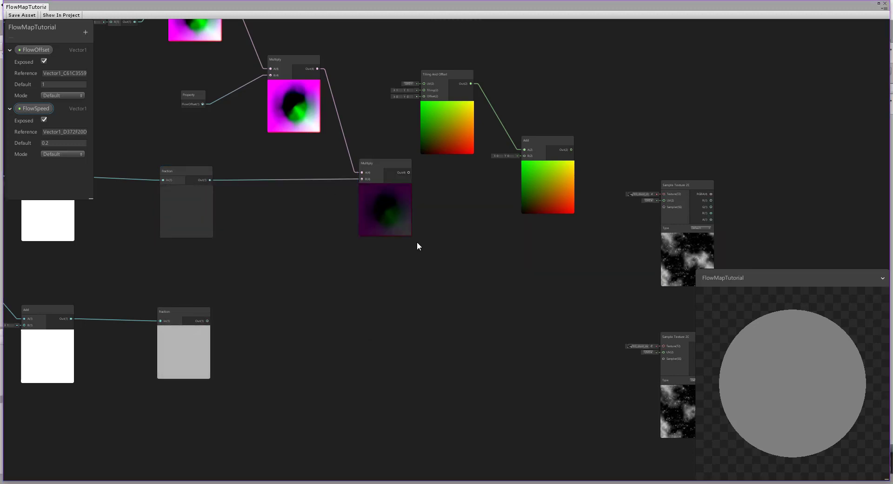
left_click_drag(390, 171, 381, 295)
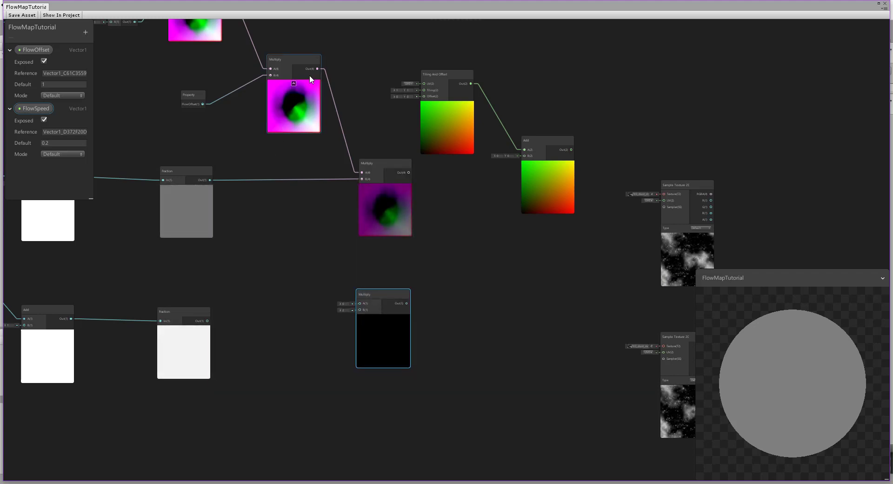
left_click_drag(316, 69, 360, 304)
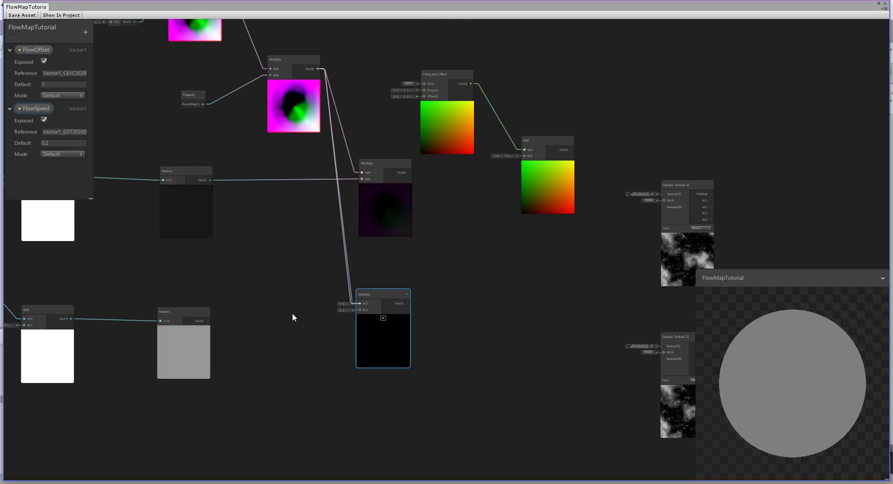
left_click_drag(208, 321, 360, 310)
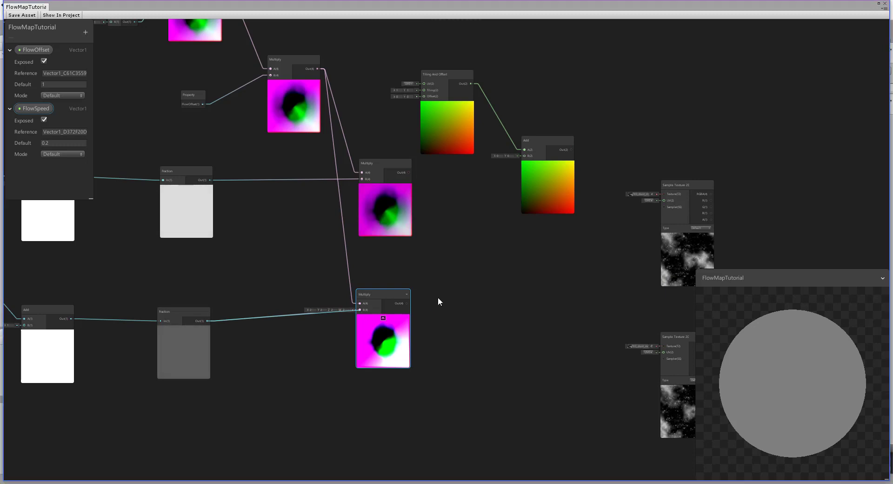
Review both phase branches from the FlowSpeed Multiply through the Add and Fraction nodes to the new Multiply nodes
middle_click_drag(500, 292, 394, 283)
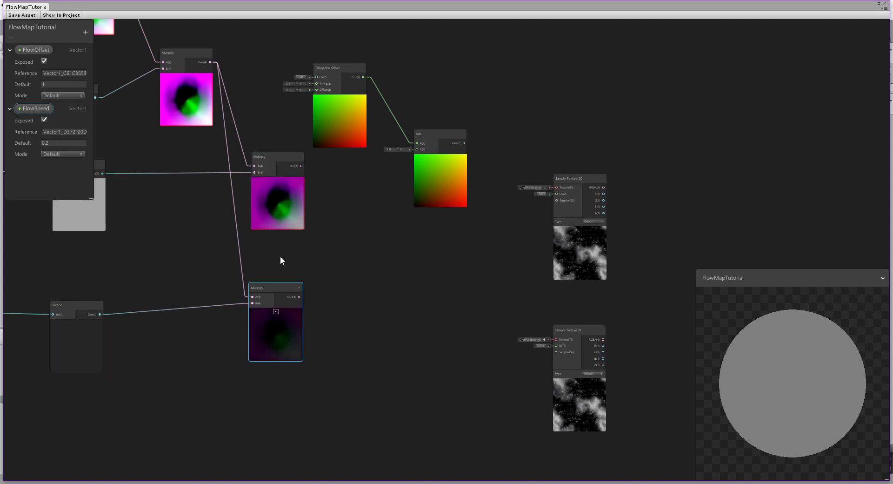
middle_click_drag(152, 263, 417, 265)
scroll(417, 264, "down", 2)
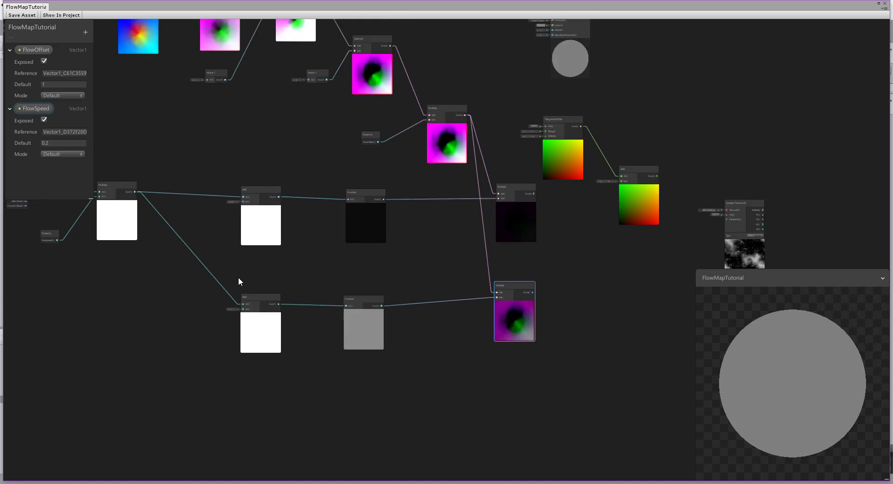
middle_click_drag(238, 277, 393, 275)
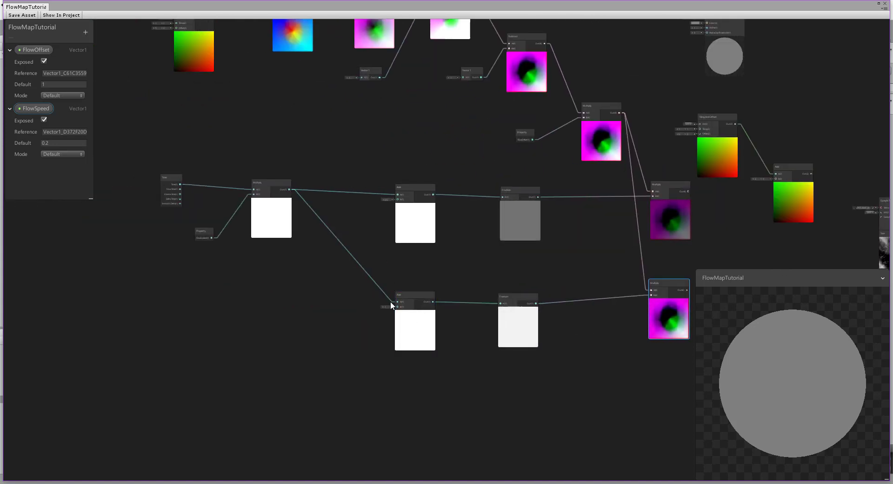
scroll(390, 268, "up", 2)
scroll(390, 268, "up", 1)
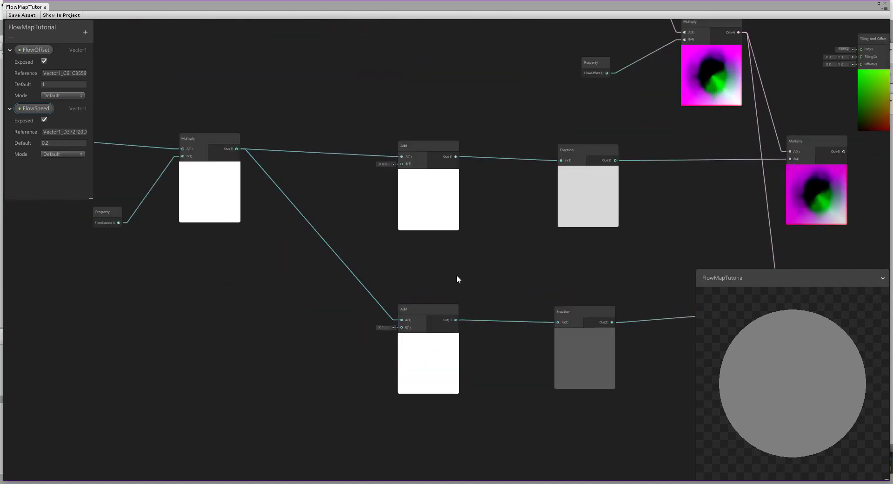
middle_click_drag(436, 265, 137, 253)
middle_click_drag(375, 235, 182, 251)
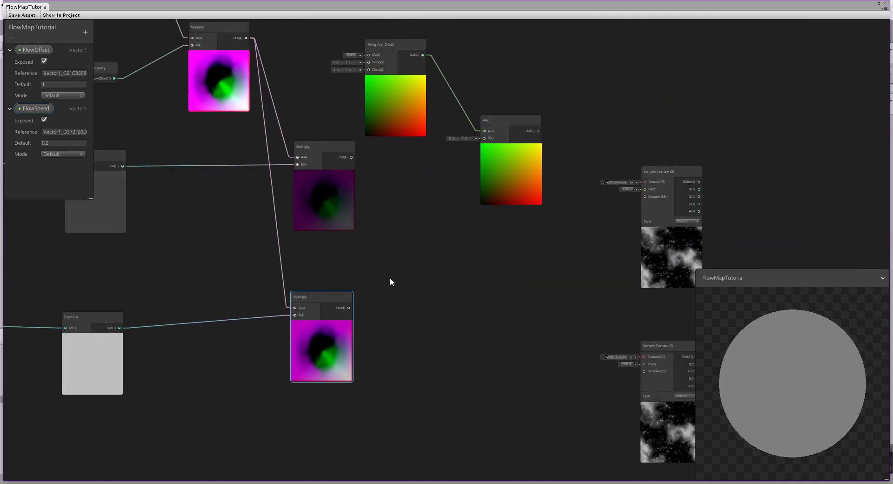
Duplicate the Add node beside the lower phase Multiply and feed its A input from the Tiling And Offset output
scroll(390, 279, "down", 1)
middle_click_drag(436, 295, 390, 296)
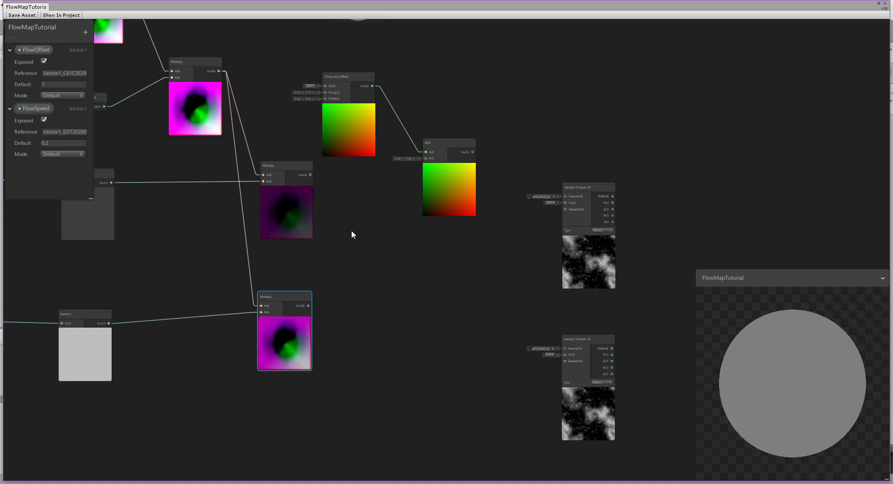
right_click(442, 143)
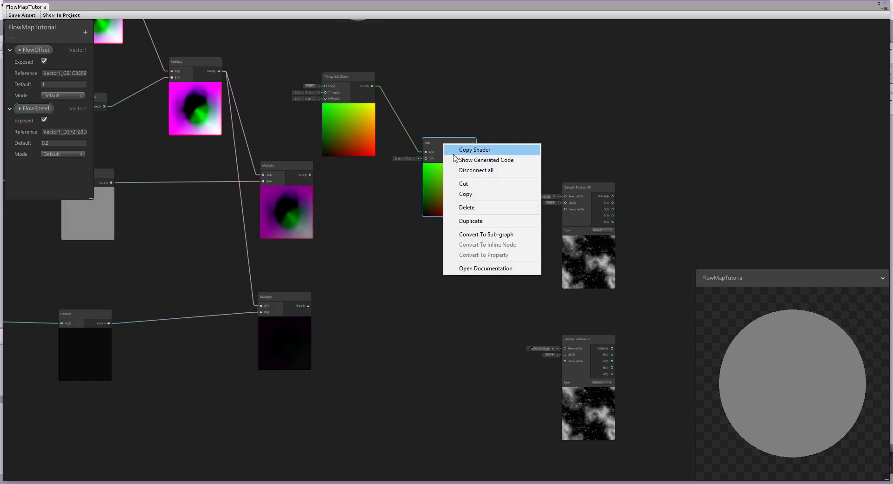
left_click(472, 221)
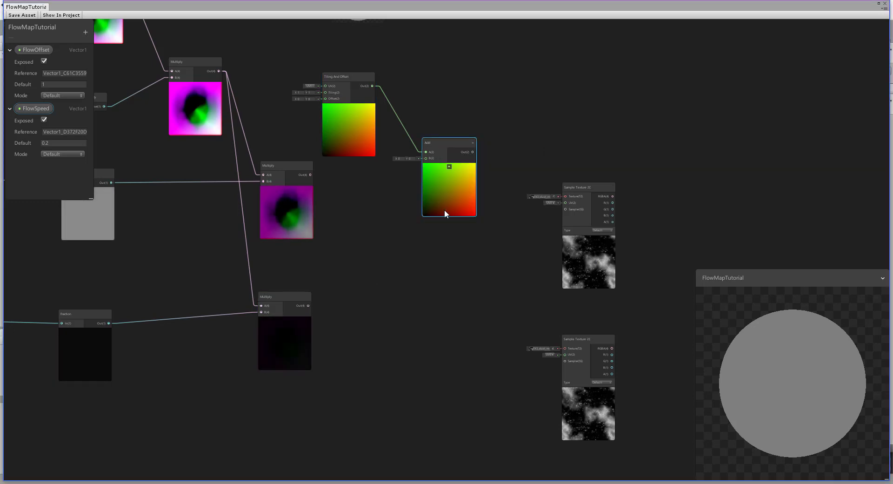
left_click_drag(443, 153, 440, 296)
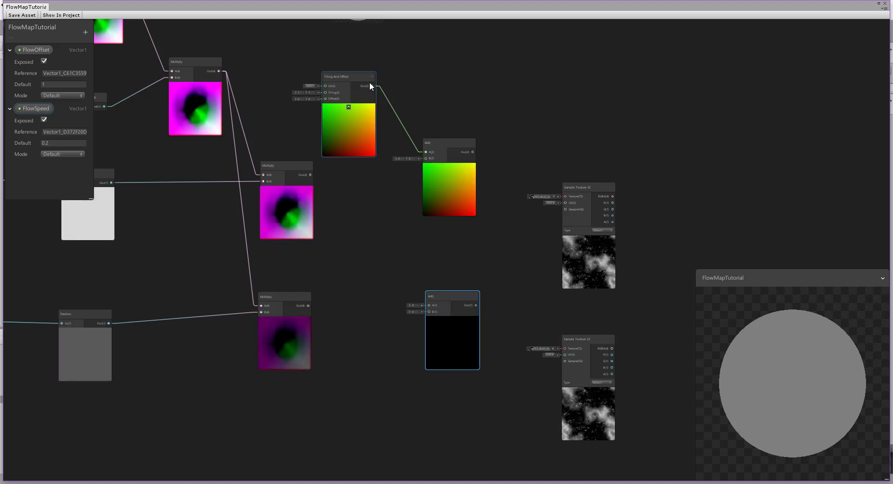
mouse_move(370, 82)
left_mouse_down()
mouse_move(379, 105)
mouse_move(365, 86)
left_mouse_up()
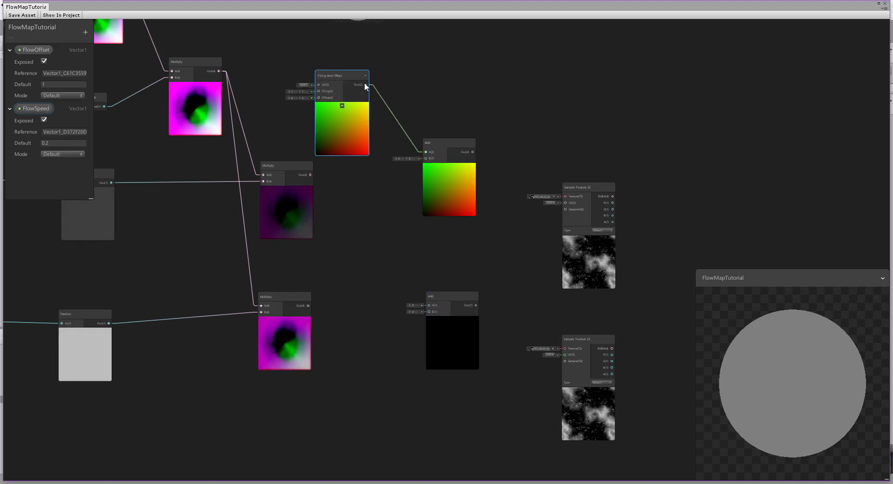
left_click_drag(417, 297, 429, 306)
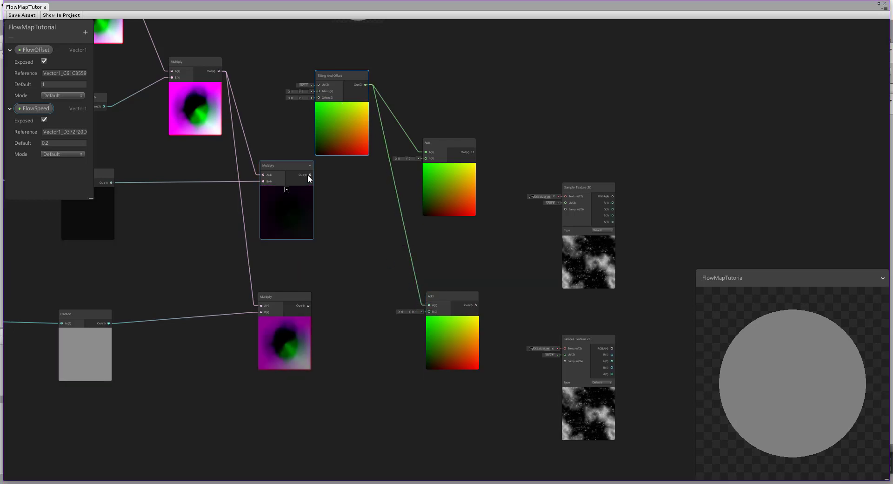
Feed the upper phase Multiply output into B of the upper Add and the lower one into B of the lower Add
left_click_drag(311, 174, 429, 160)
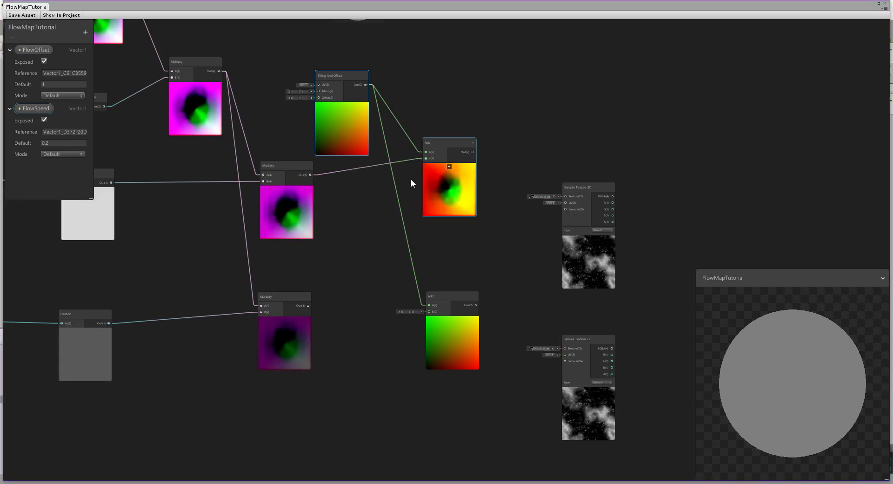
left_click(308, 303)
left_click_drag(308, 305, 429, 311)
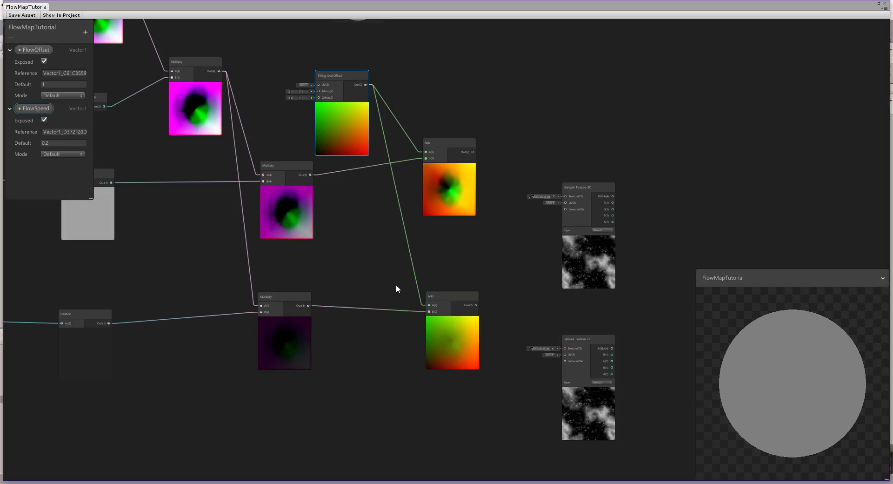
Align both Sample Texture 2D nodes with the two Add nodes and feed each Add output into the matching UV input
middle_click_drag(476, 253, 384, 241)
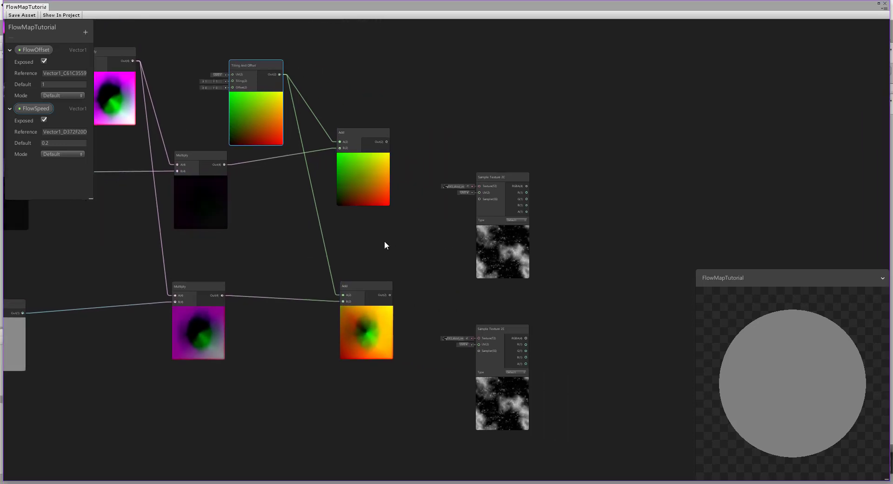
left_click_drag(479, 183, 516, 125)
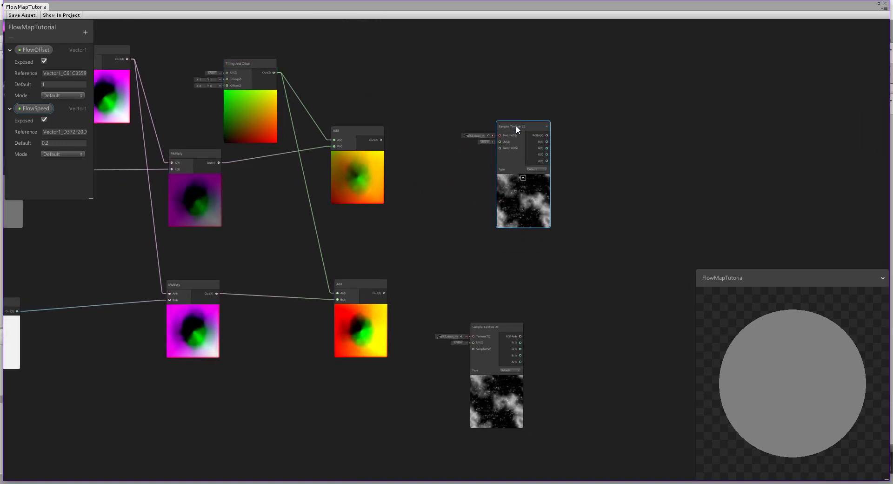
left_click_drag(485, 328, 515, 287)
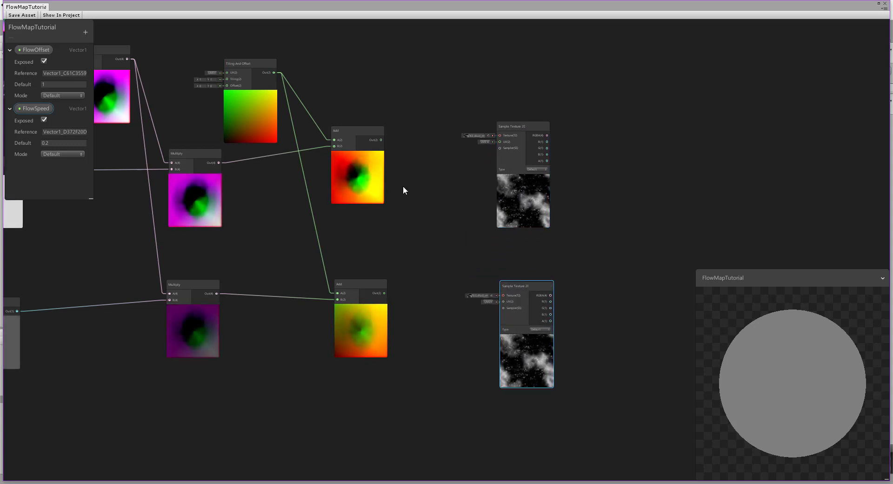
left_click_drag(381, 139, 497, 142)
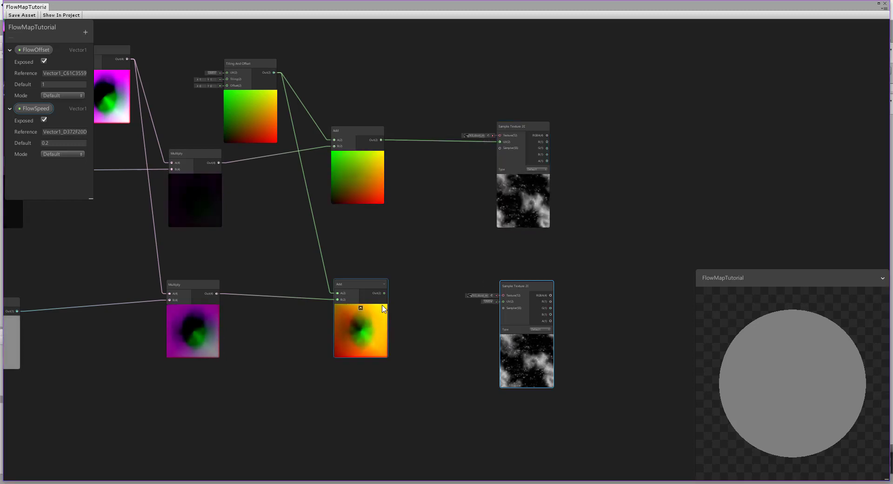
left_click_drag(384, 293, 518, 287)
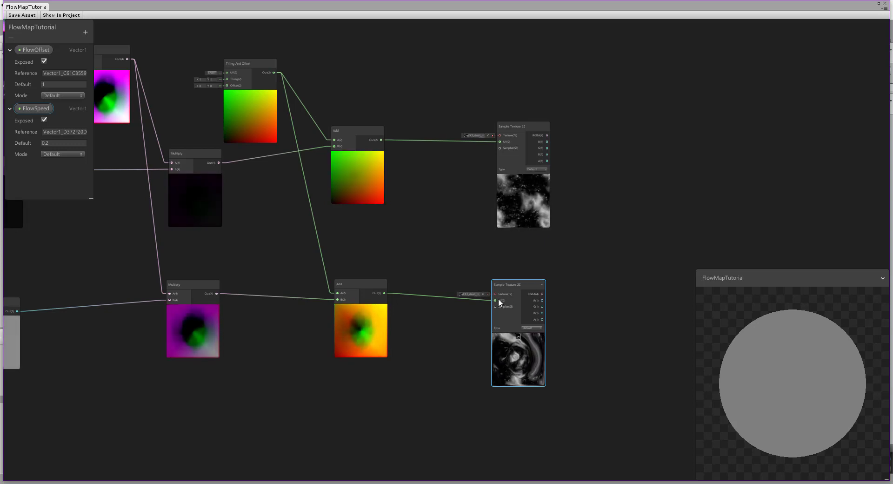
scroll(543, 223, "down", 3)
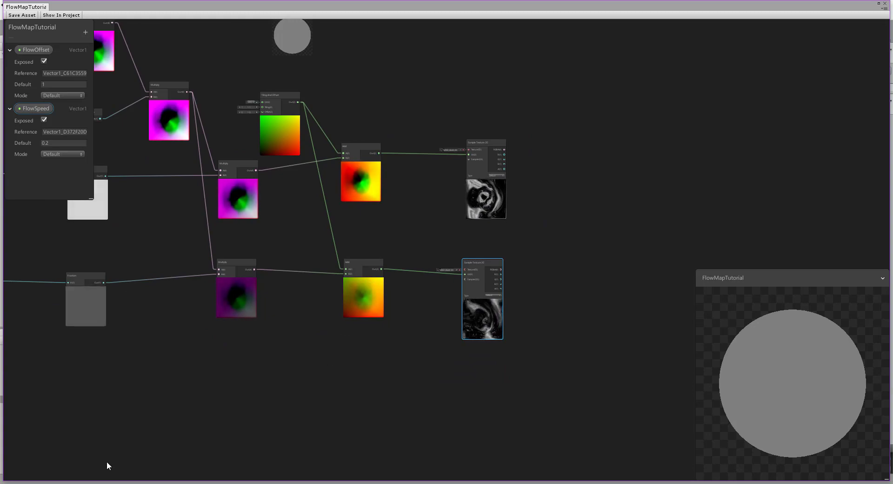
Switch to the browser and review the gist's tex0, tex1, flowLerp and finalColor lines, including the abs((0.5f - phase0) / 0.5f) expression
left_click(106, 483)
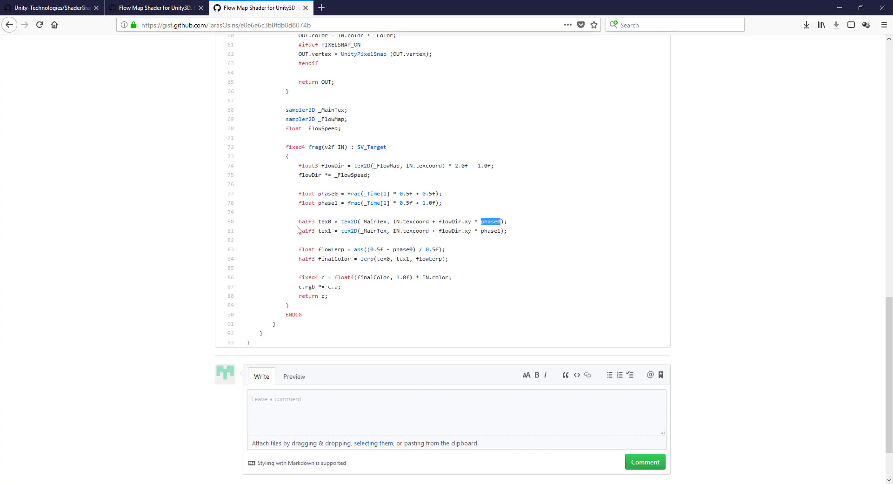
left_click_drag(298, 220, 508, 239)
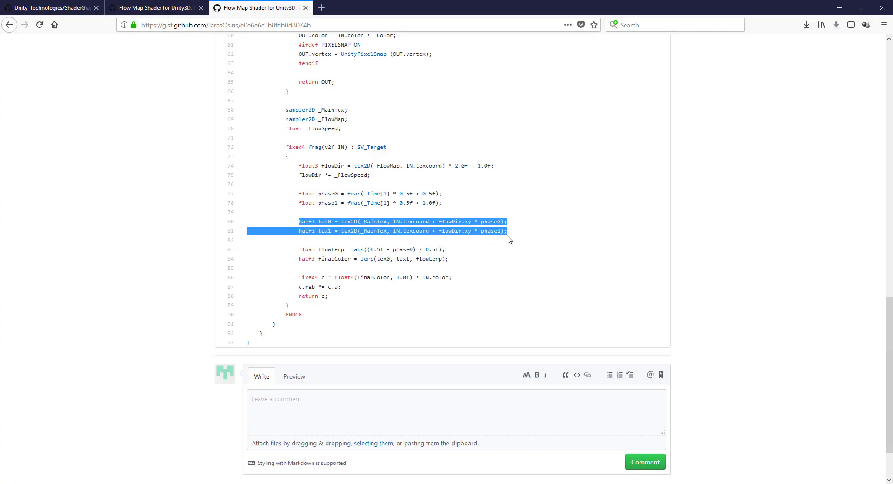
left_click(354, 251)
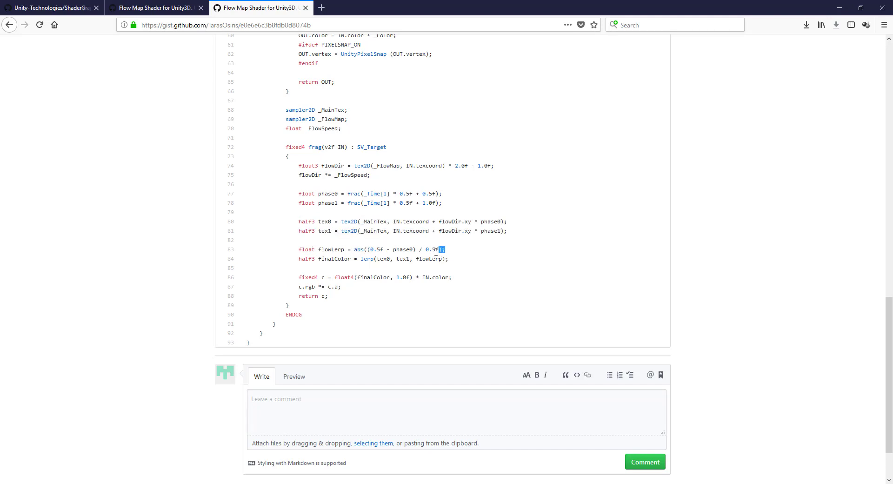
mouse_move(436, 251)
left_mouse_down()
mouse_move(316, 256)
mouse_move(360, 269)
mouse_move(443, 260)
left_mouse_up()
left_click(421, 261)
double_click(328, 221)
double_click(324, 231)
left_click_drag(386, 249, 430, 249)
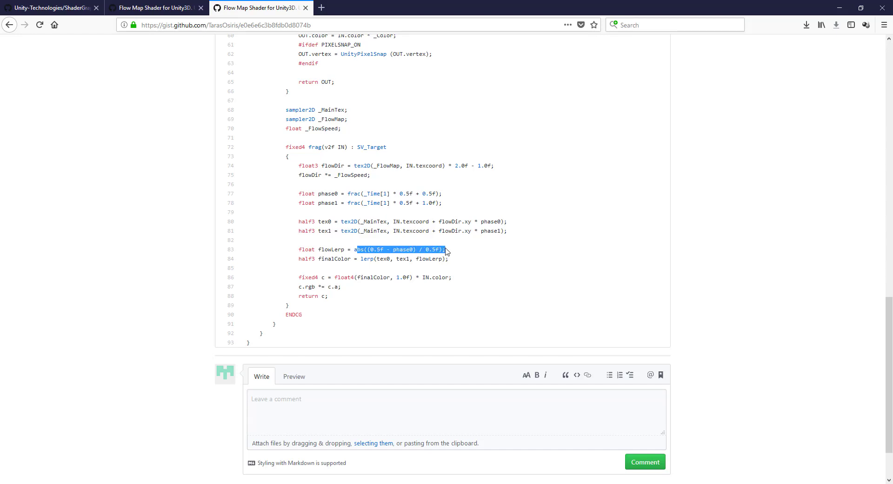
left_click(464, 253)
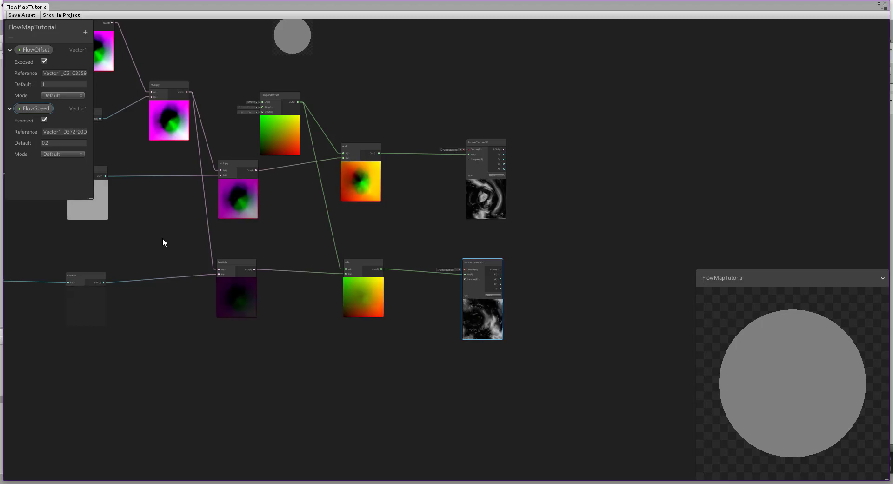
Switch back to Shader Graph and create a Subtract node in the empty area below the lower phase Multiply
middle_click_drag(163, 238, 339, 264)
scroll(340, 264, "down", 1)
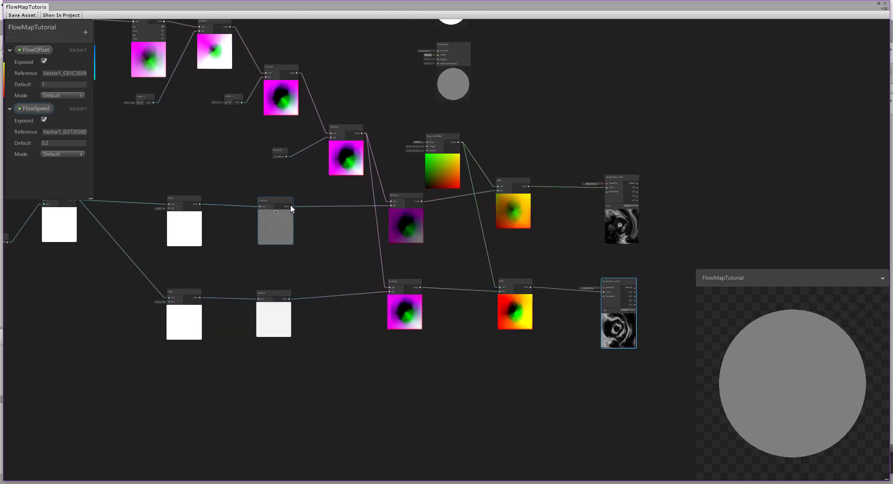
middle_click_drag(336, 266, 324, 161)
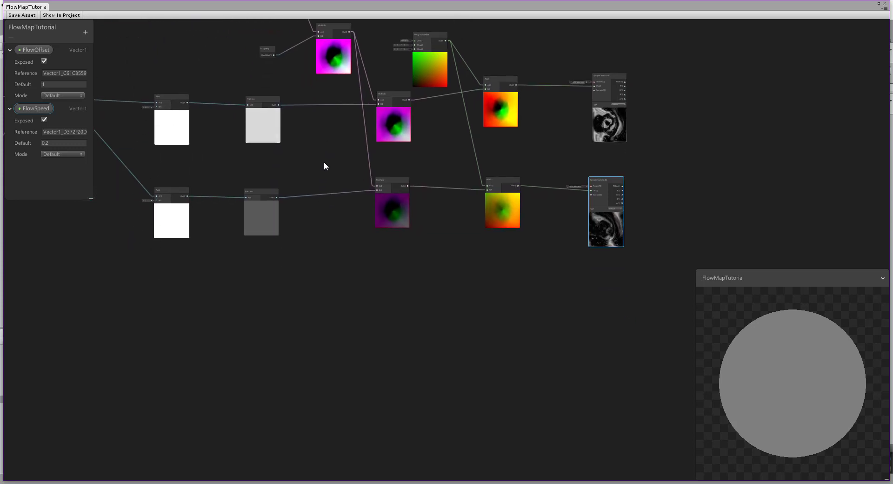
right_click(381, 286)
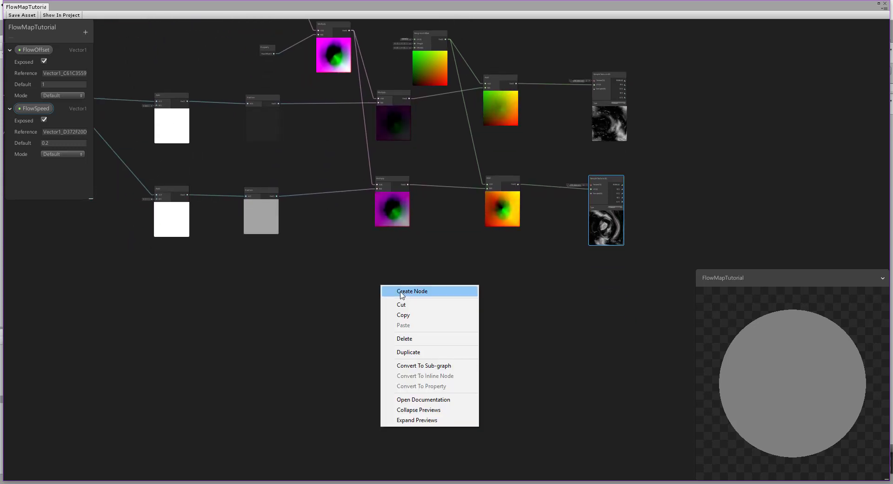
left_click(401, 291)
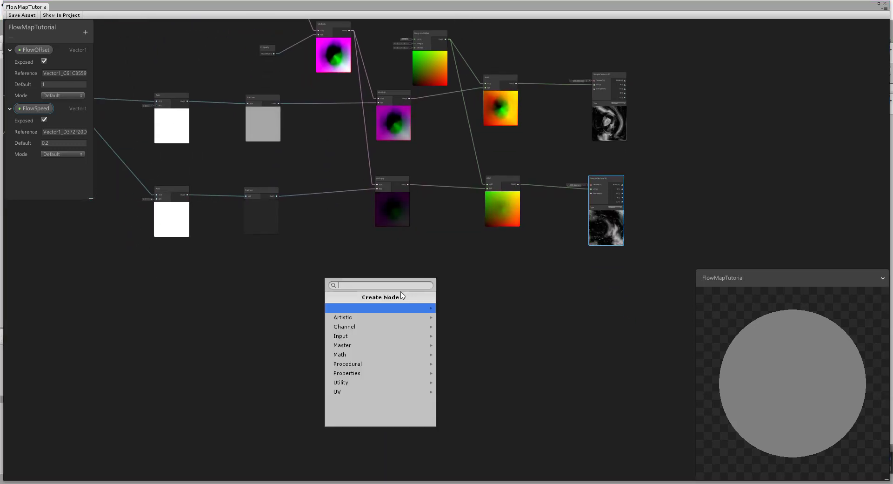
type("su")
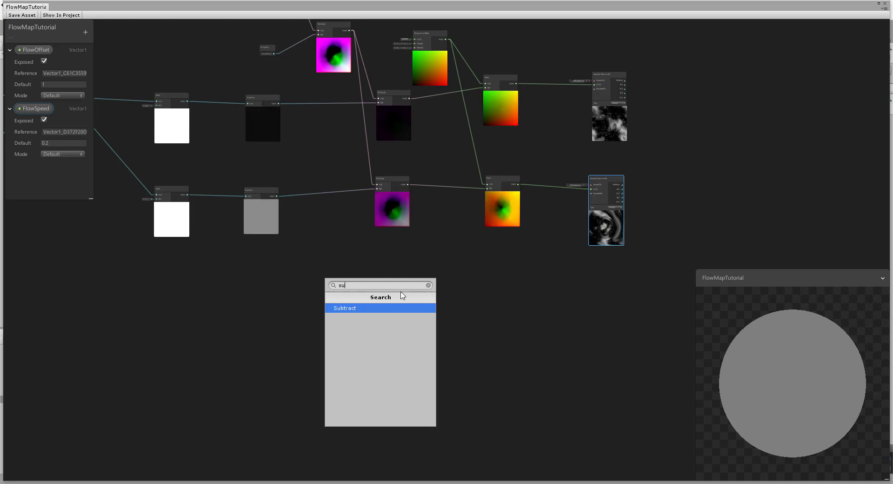
left_click(363, 309)
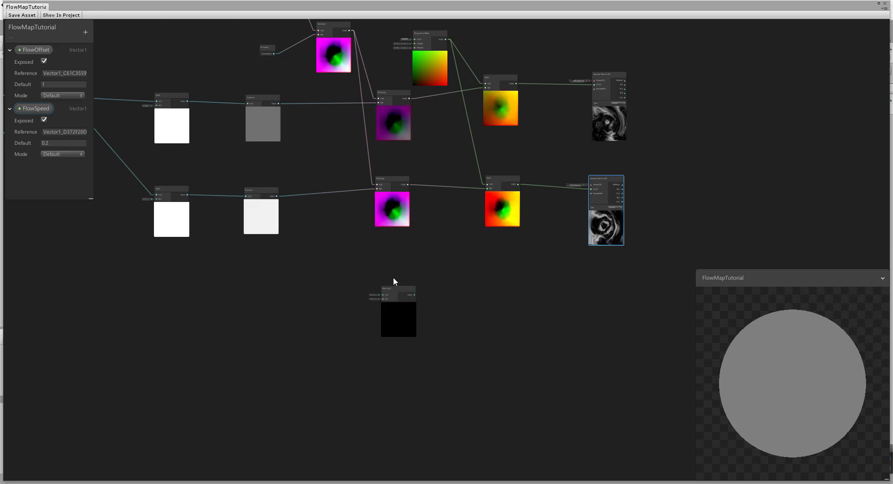
Feed the upper Fraction output into the B input of the Subtract node
scroll(400, 278, "up", 4)
scroll(414, 273, "up", 1)
middle_click_drag(405, 271, 528, 298)
scroll(526, 297, "down", 3)
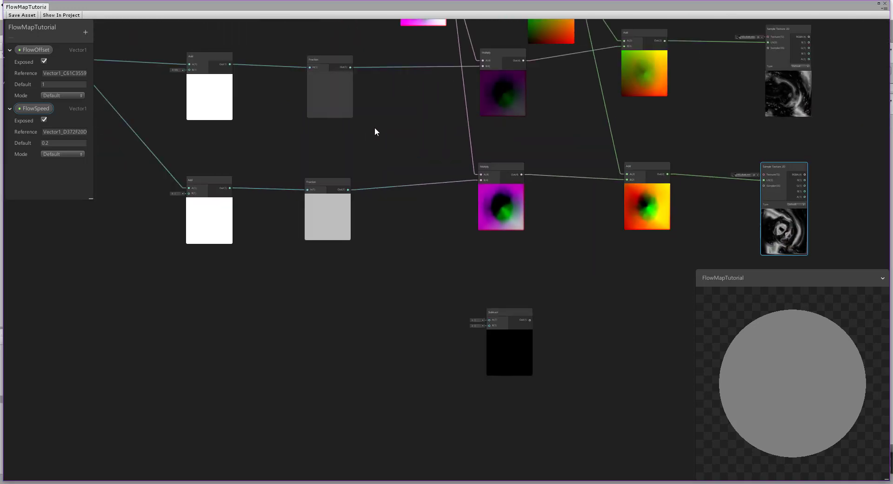
left_click_drag(351, 67, 487, 325)
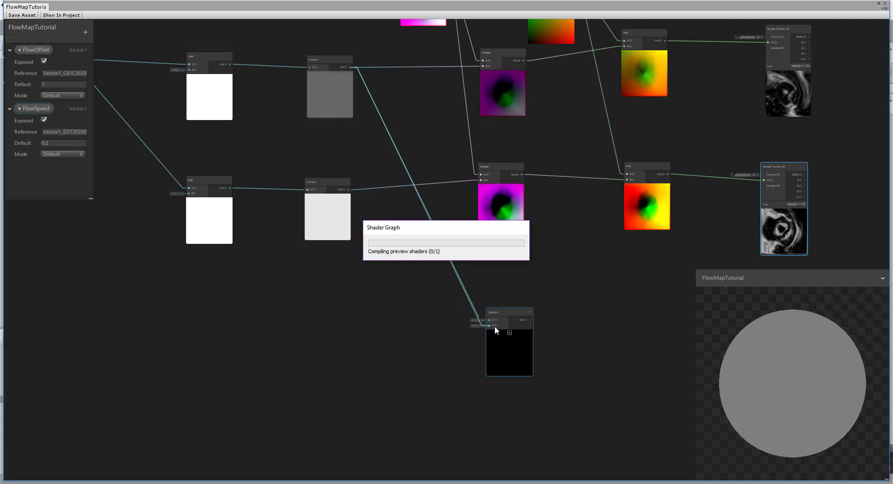
Set the Subtract node's A input to 0.5
scroll(561, 325, "up", 5)
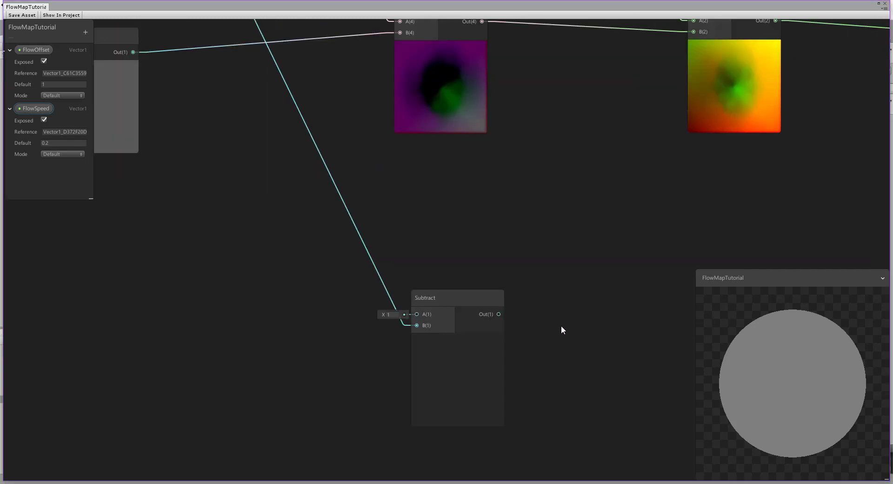
middle_click_drag(516, 319, 595, 285)
left_click(474, 281)
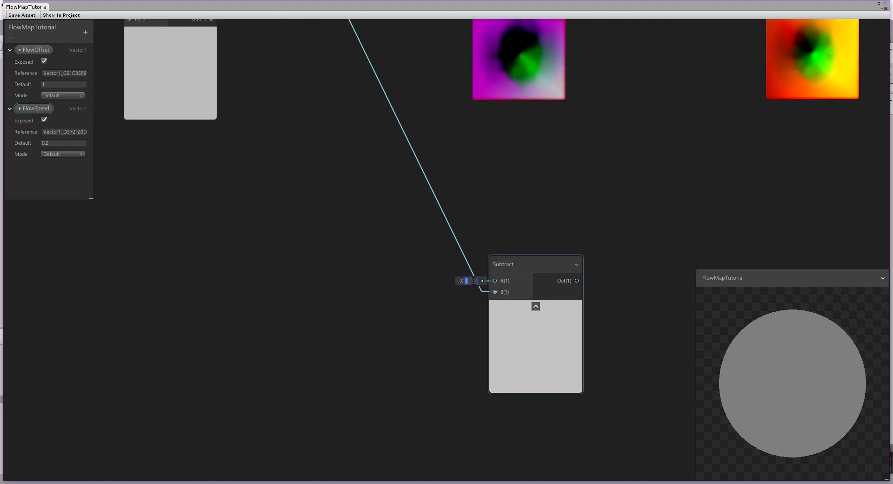
type("0")
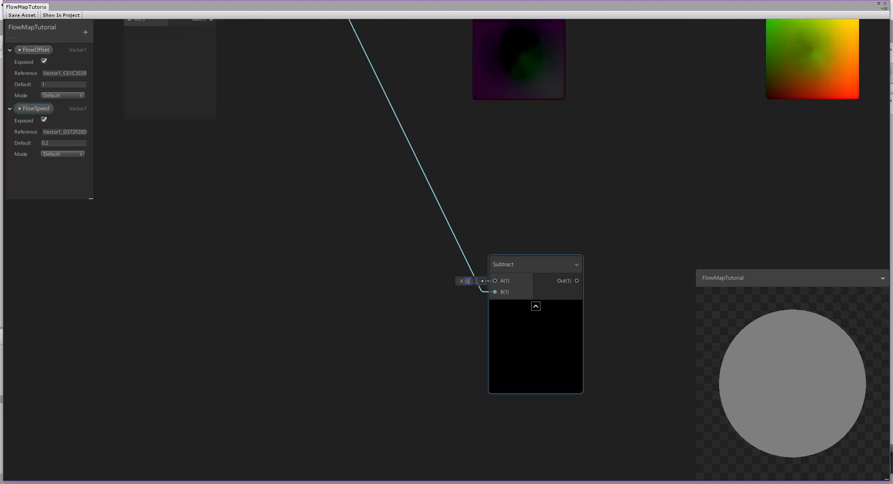
type(".5")
left_click(433, 302)
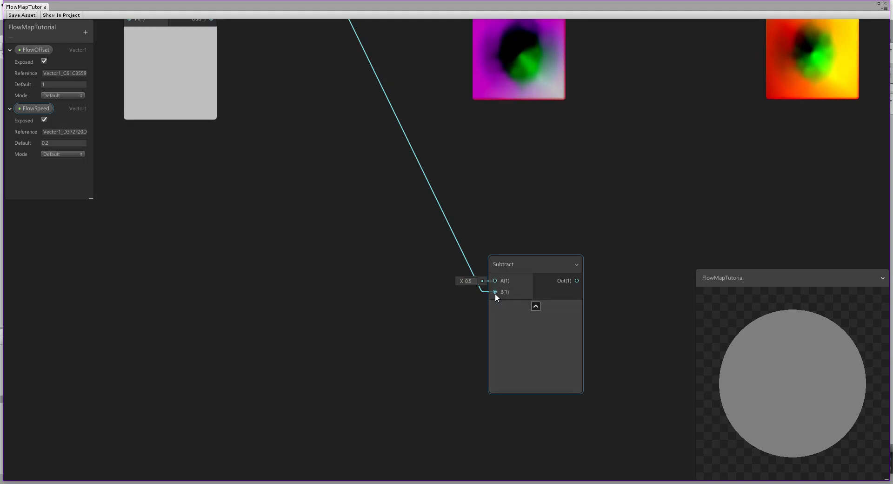
Create a Divide node in the empty area to the right of the Subtract node
scroll(409, 284, "down", 3)
scroll(409, 284, "down", 1)
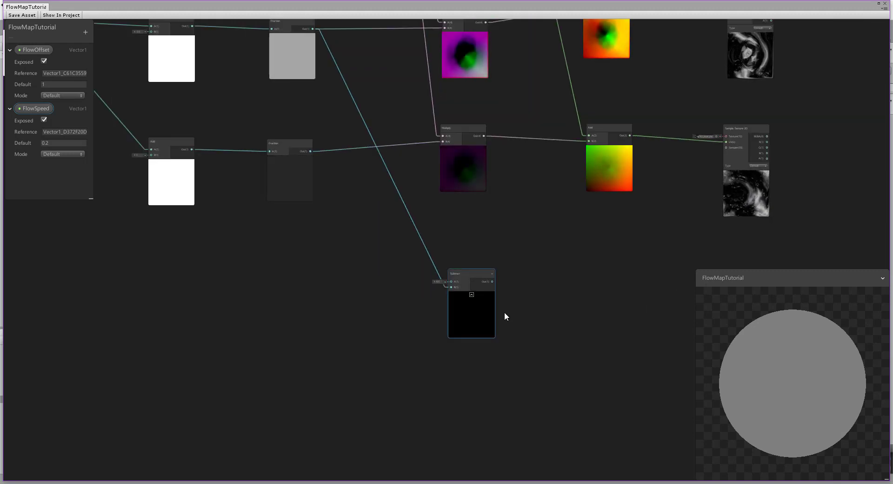
scroll(504, 313, "up", 4)
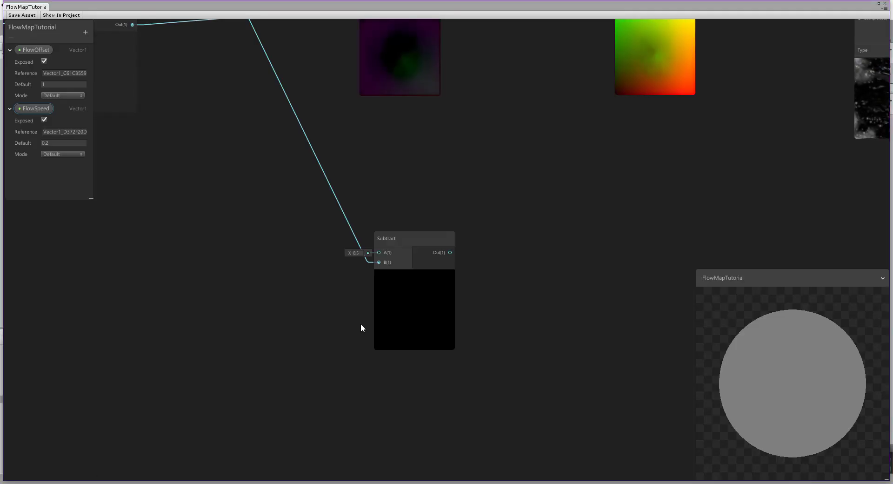
right_click(641, 251)
left_click(652, 253)
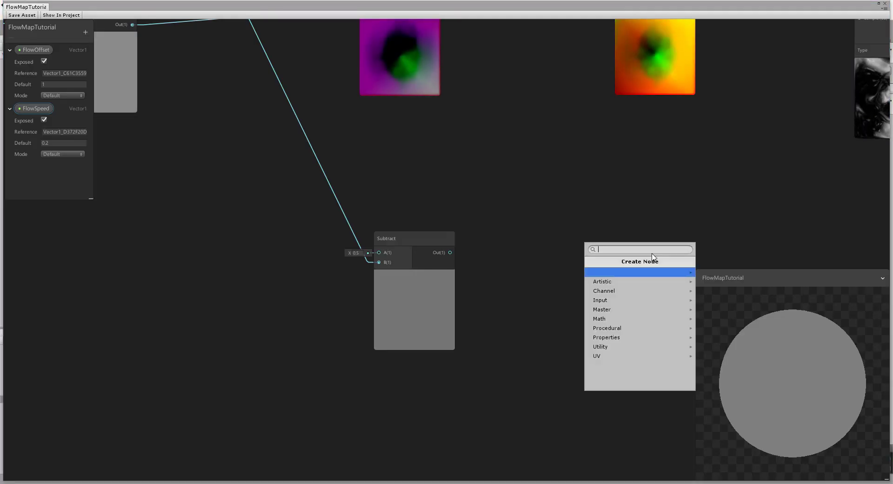
type("di")
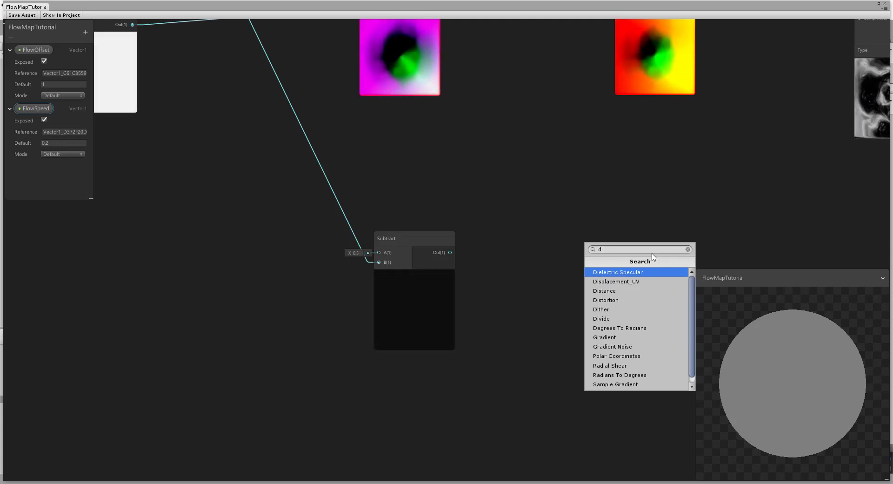
type("v")
left_click(625, 272)
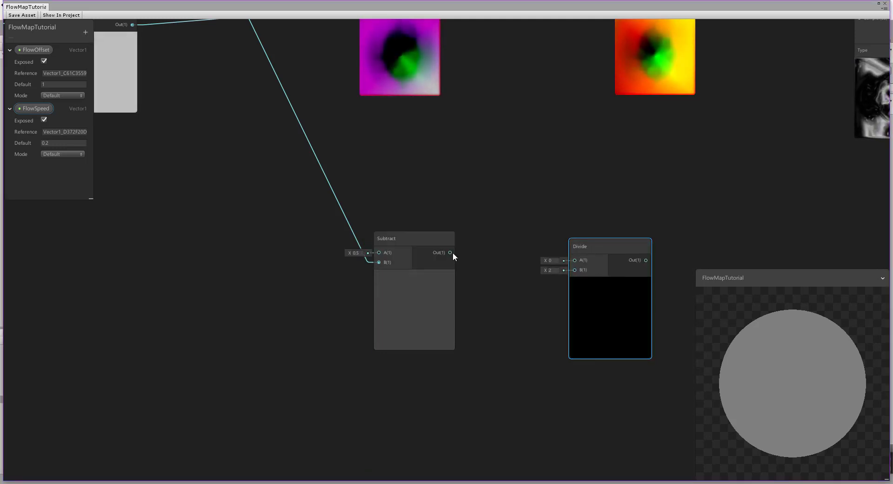
Feed the Subtract output into the Divide node's A input and set its B input to 0.5
left_click_drag(450, 252, 574, 261)
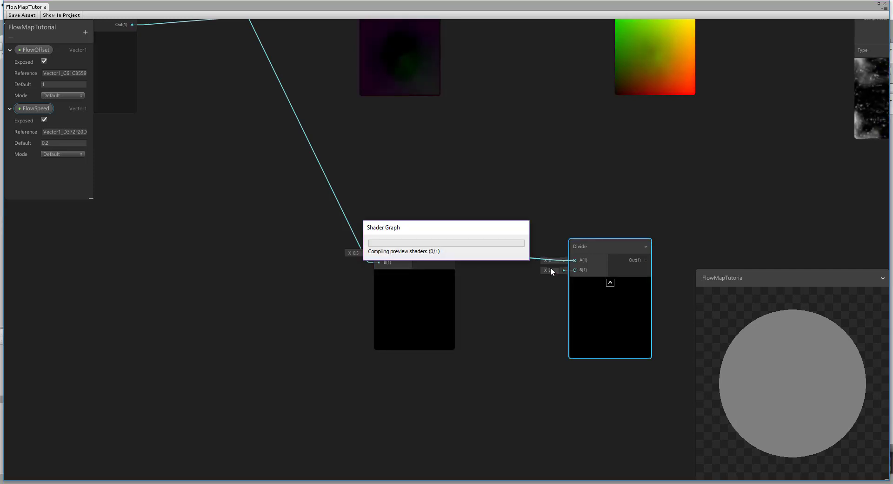
left_click(555, 270)
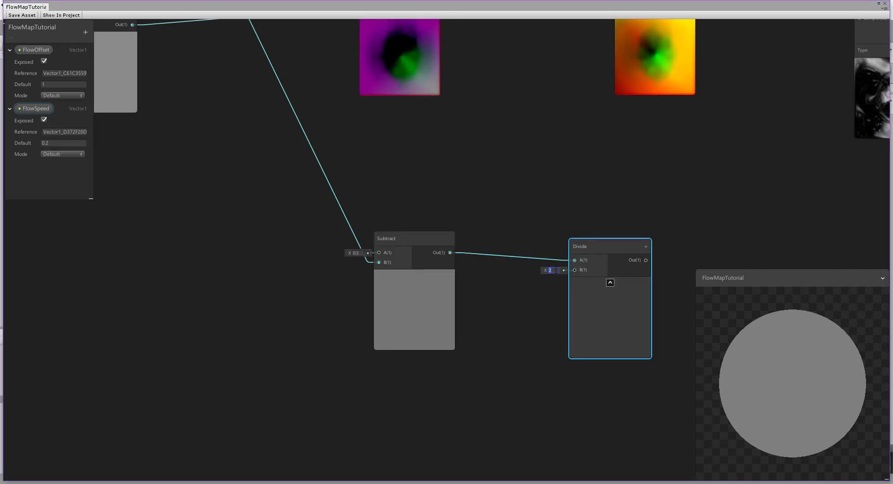
type("0.5")
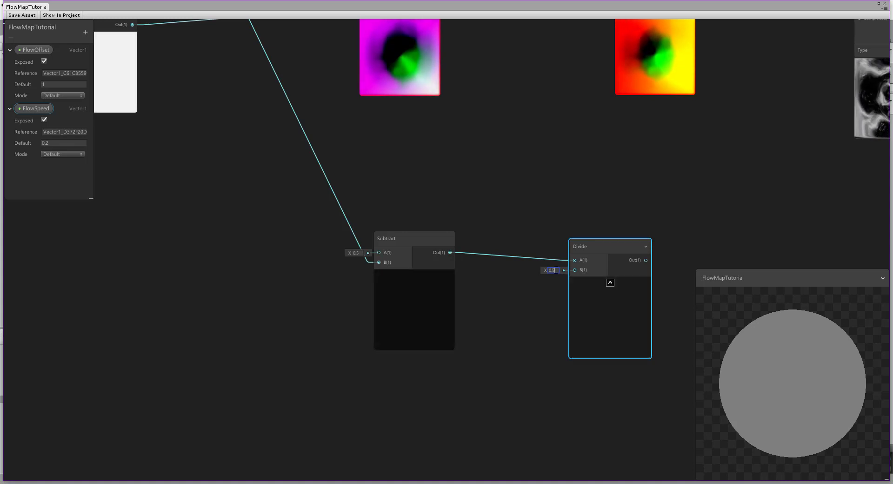
Check the flowLerp expression in the browser's gist, then create an Absolute node to the right of the Divide node in Shader Graph
middle_click_drag(536, 314, 412, 303)
middle_click_drag(545, 294, 484, 321)
key("alt+Tab")
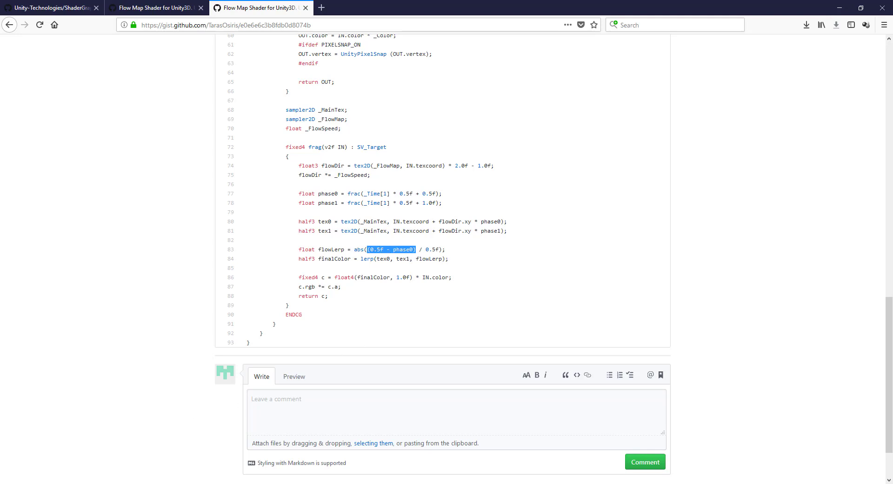
key("alt+Tab")
right_click(547, 271)
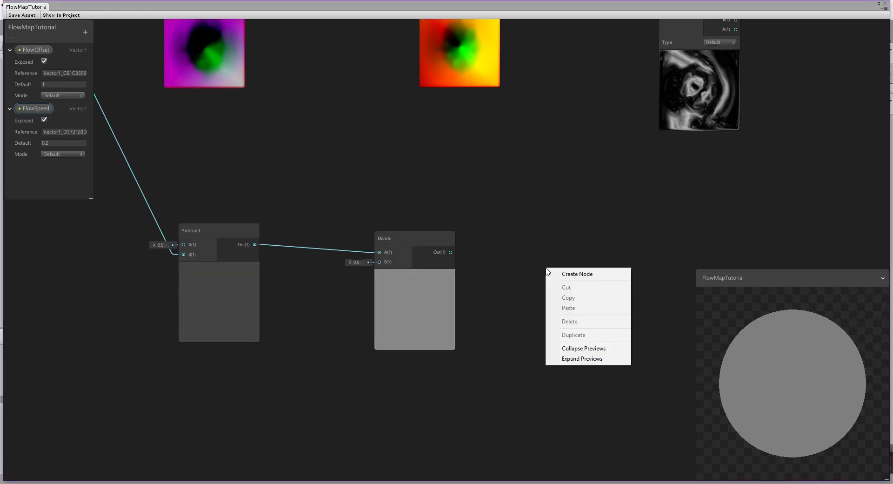
left_click(558, 274)
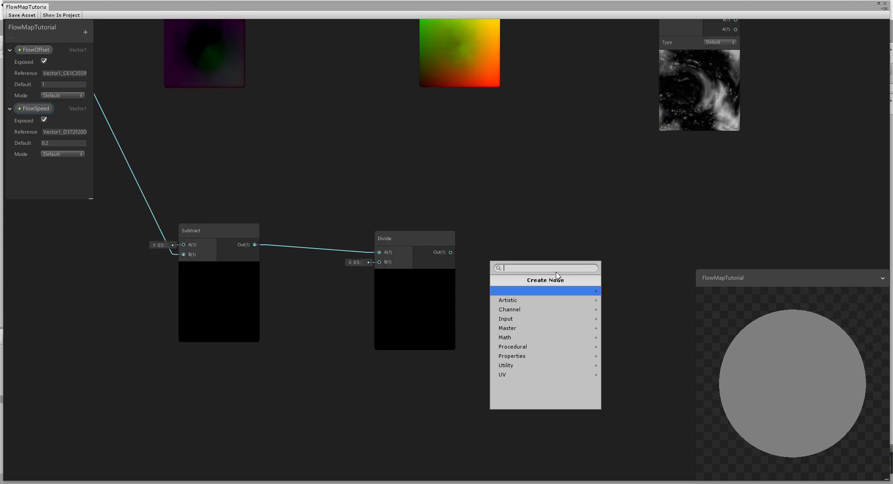
type("ab")
left_click(515, 291)
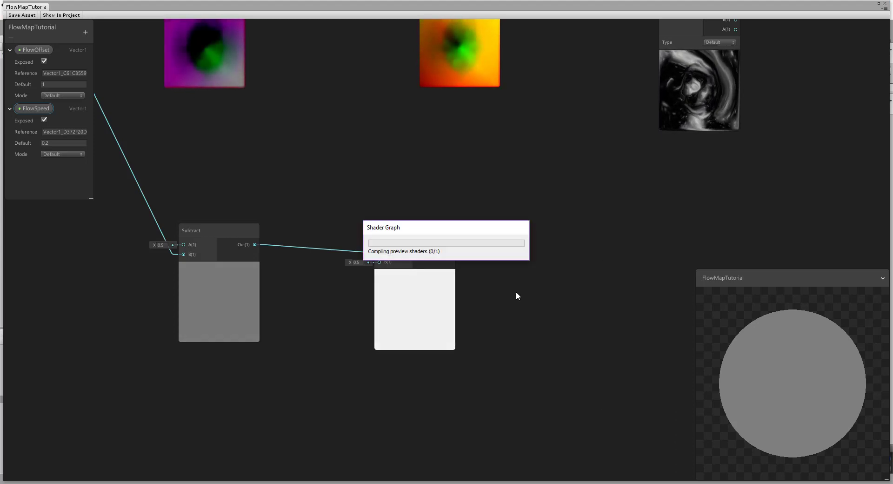
Feed the Divide output into the Absolute node and line the node up with the Divide node
left_click_drag(451, 252, 553, 291)
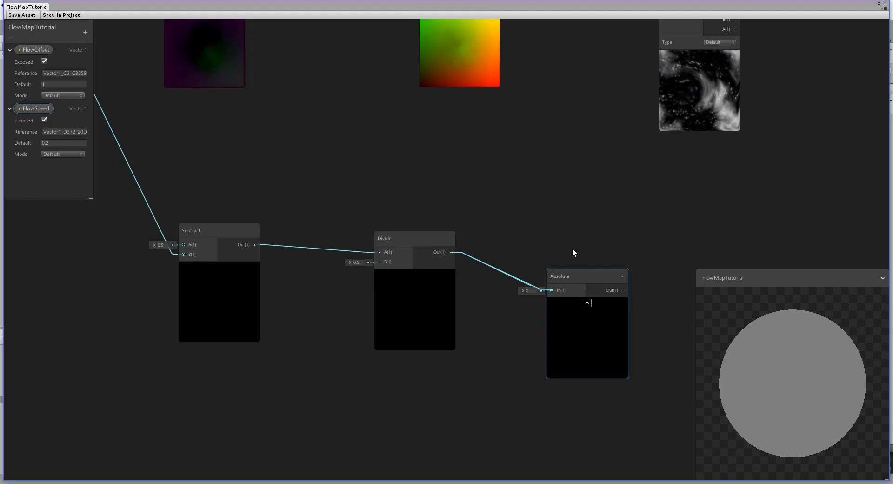
left_click_drag(580, 276, 565, 243)
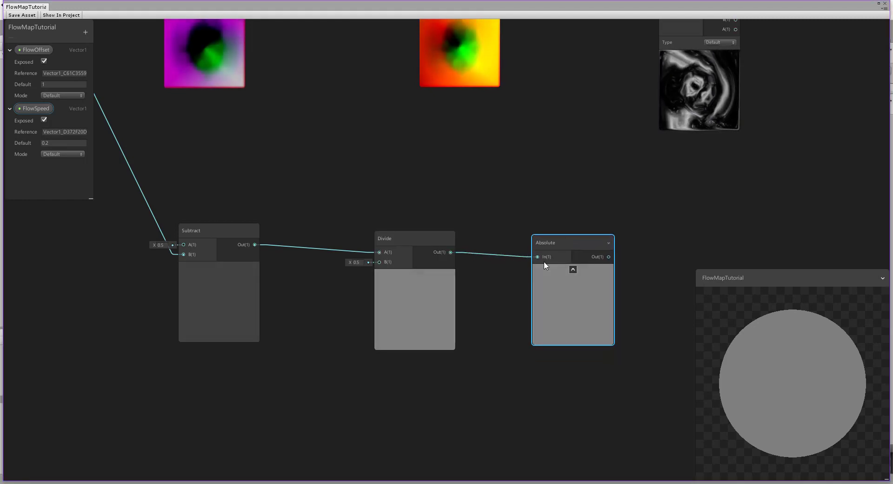
Look over the flowLerp node chain and review the gist's lerp(tex0, tex1, flowLerp) expression in the browser before returning to Shader Graph
scroll(567, 227, "down", 4)
middle_click_drag(624, 233, 547, 235)
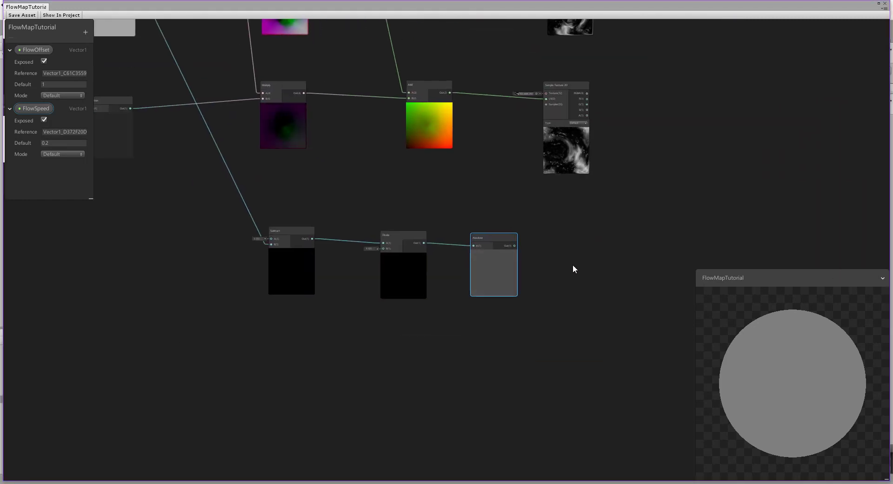
scroll(573, 269, "up", 3)
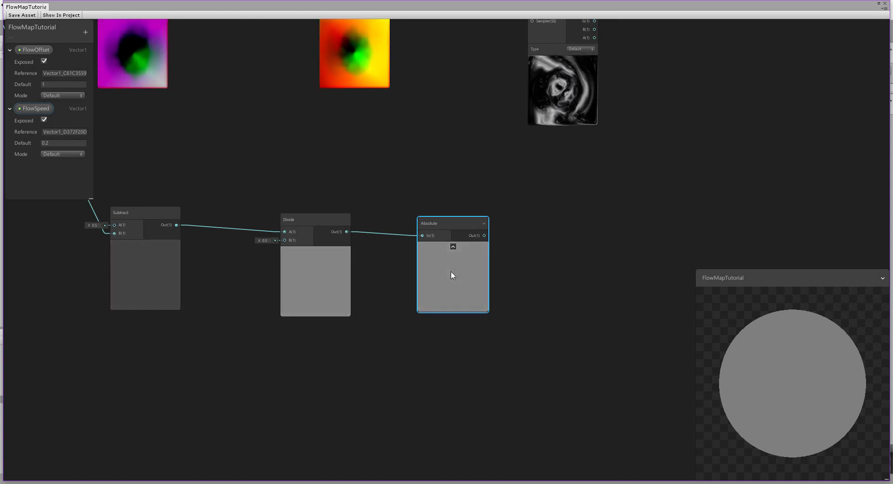
middle_click_drag(546, 233, 406, 298)
scroll(453, 266, "down", 4)
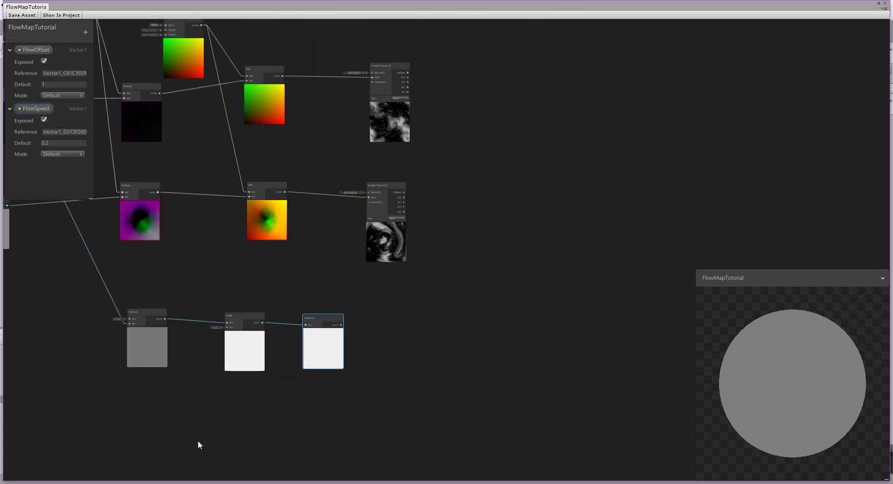
left_click(94, 483)
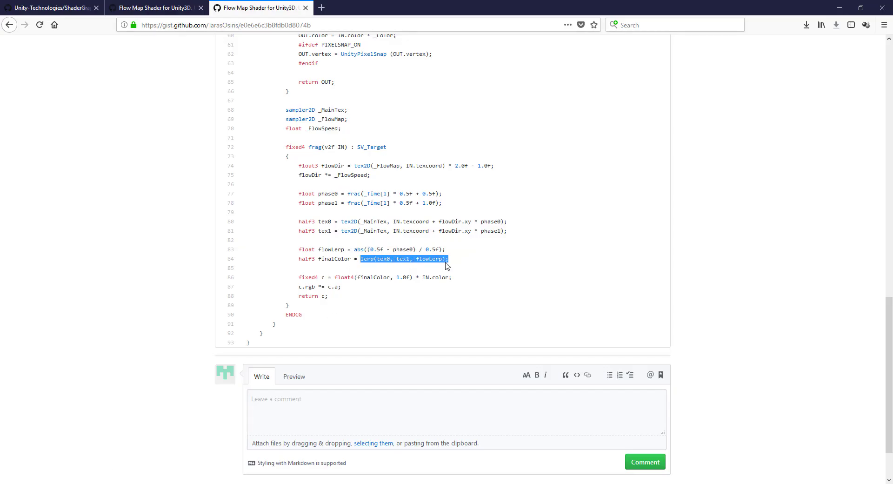
left_click(106, 483)
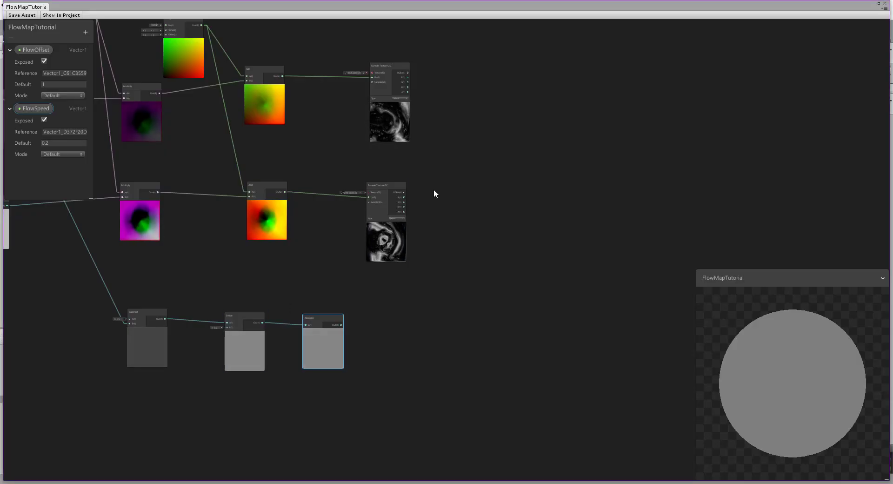
Create a Lerp node to the right of the two Sample Texture 2D nodes
right_click(484, 159)
left_click(510, 164)
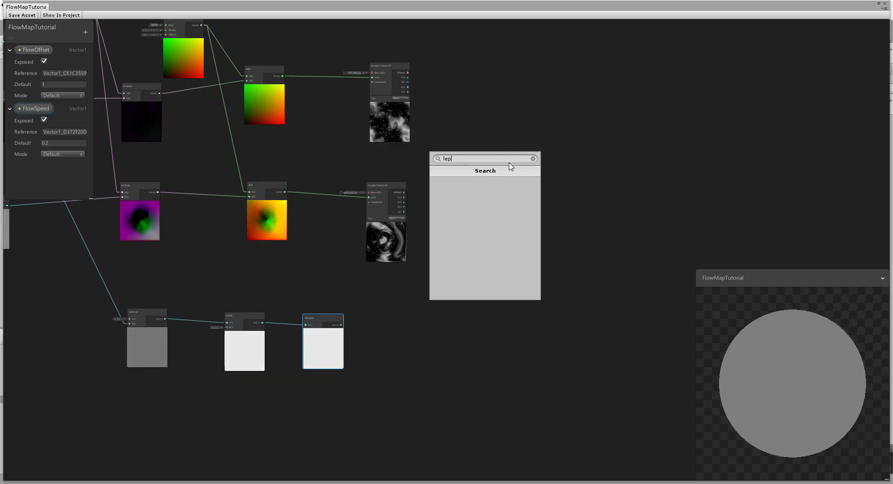
type("length")
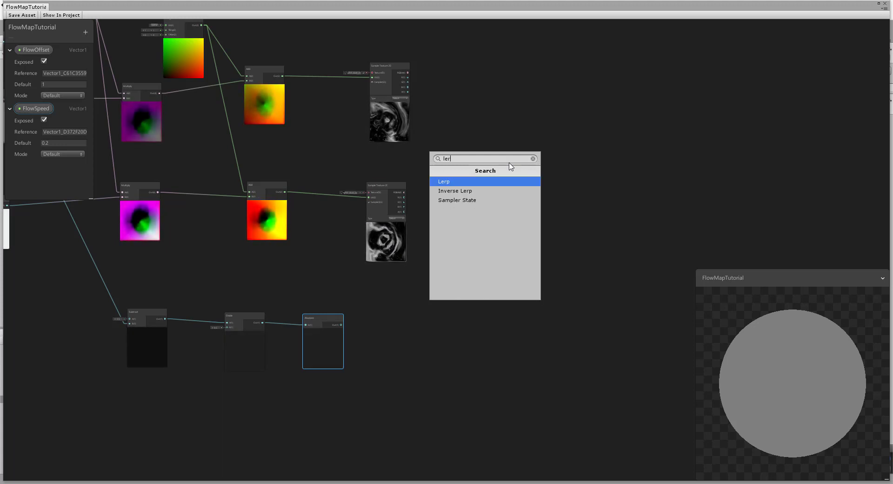
left_click(481, 182)
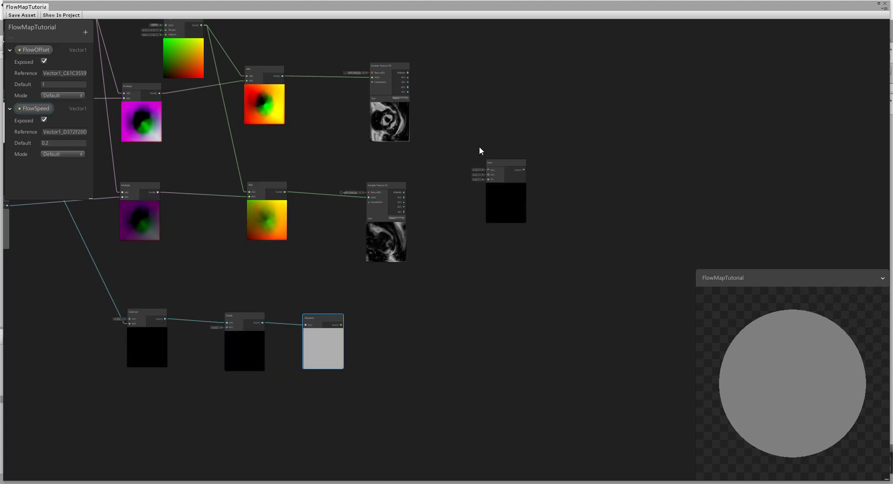
Connect the upper Sample Texture 2D RGBA to the Lerp's A input, the lower one to B, and the Absolute output to T
scroll(451, 108, "up", 3)
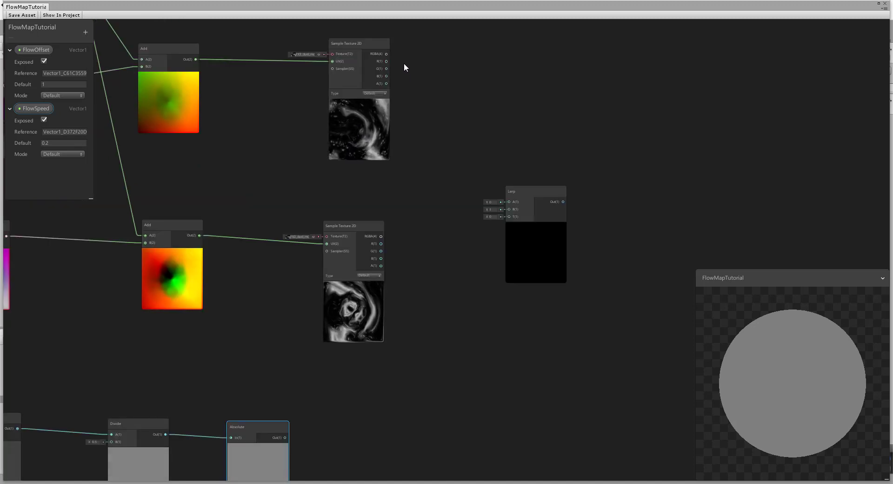
left_click_drag(515, 199, 508, 201)
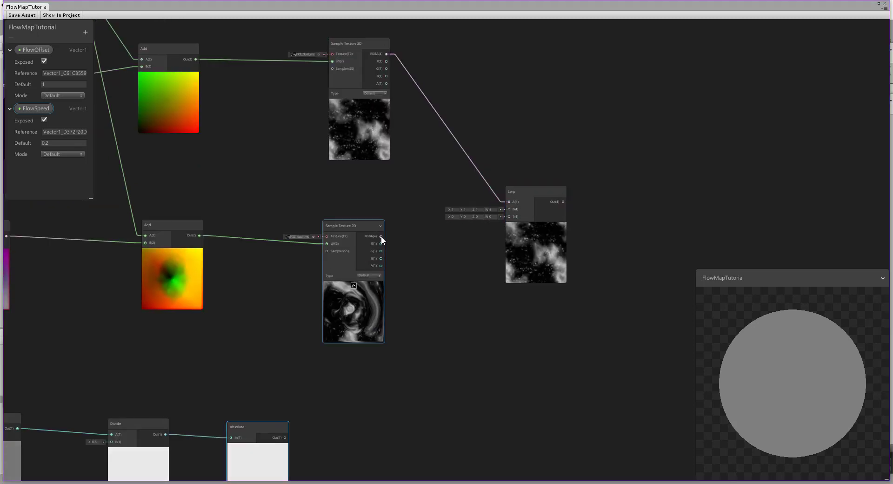
left_click_drag(381, 236, 510, 209)
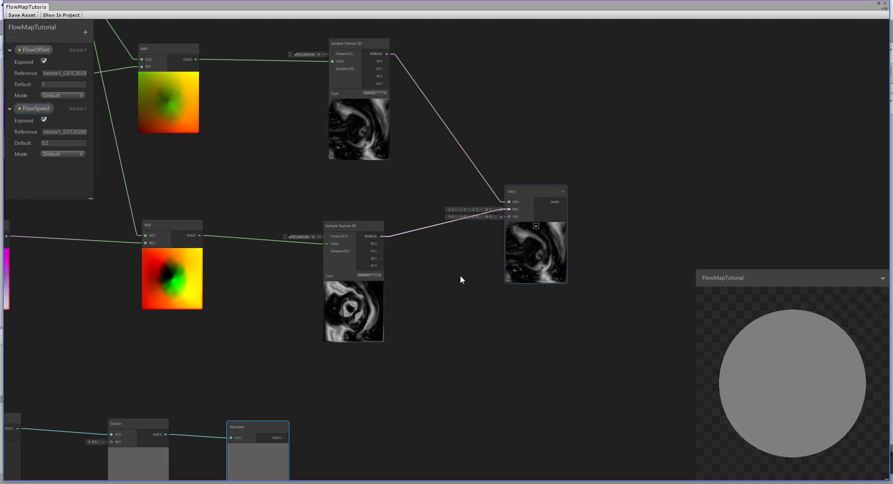
left_click_drag(286, 437, 510, 217)
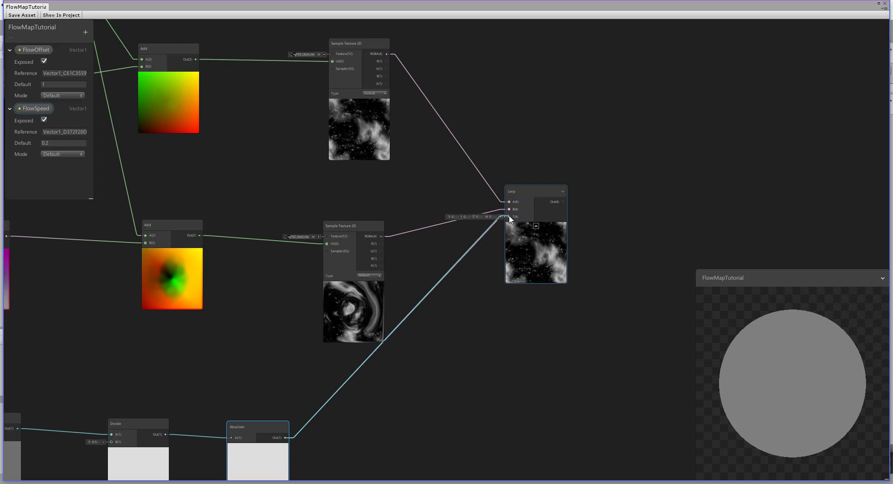
Move the Flowmap sub-graph and Unlit Master nodes together to the right of the Lerp node
scroll(627, 221, "down", 5)
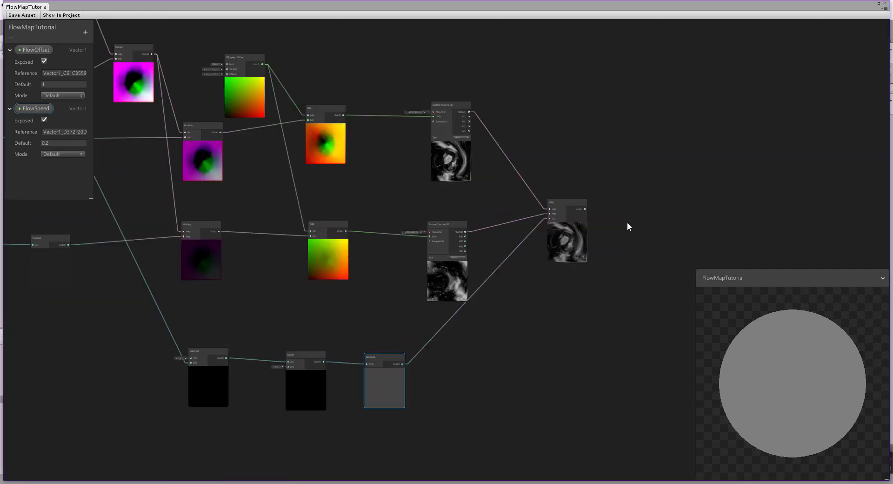
middle_click_drag(633, 225, 528, 278)
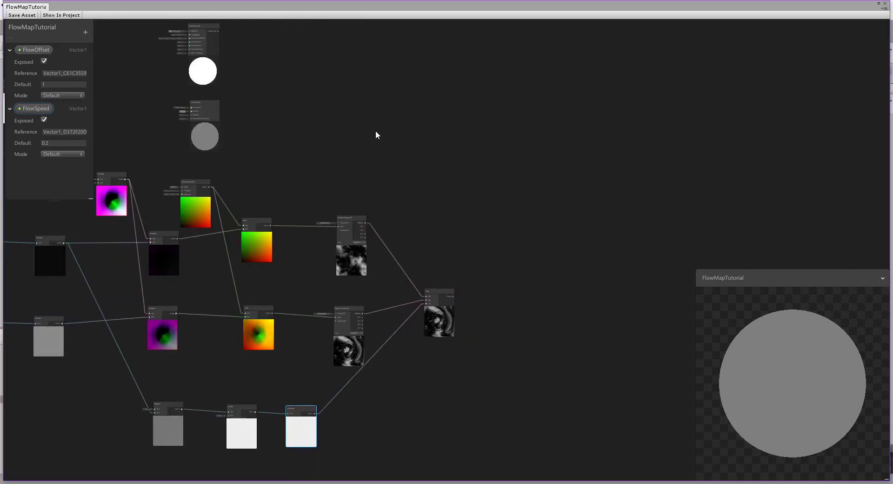
middle_click_drag(376, 131, 420, 133)
left_click_drag(185, 26, 297, 138)
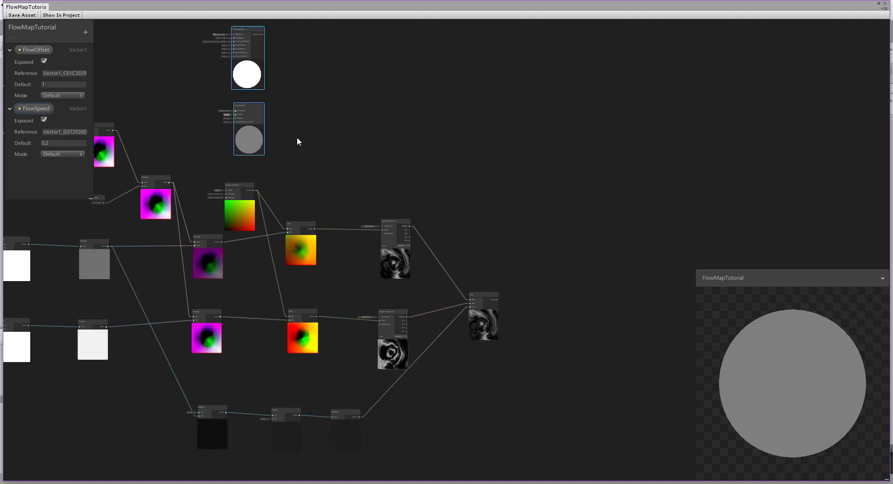
left_click_drag(246, 32, 594, 276)
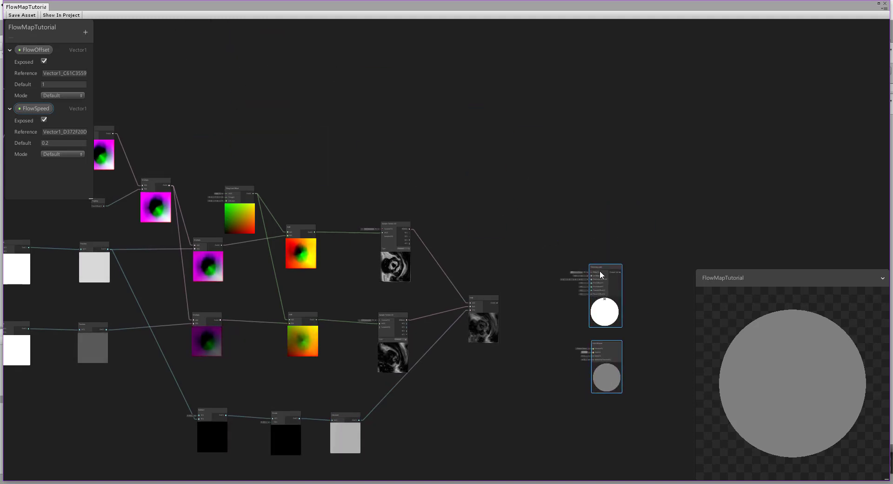
middle_click_drag(534, 286, 529, 128)
scroll(532, 164, "up", 5)
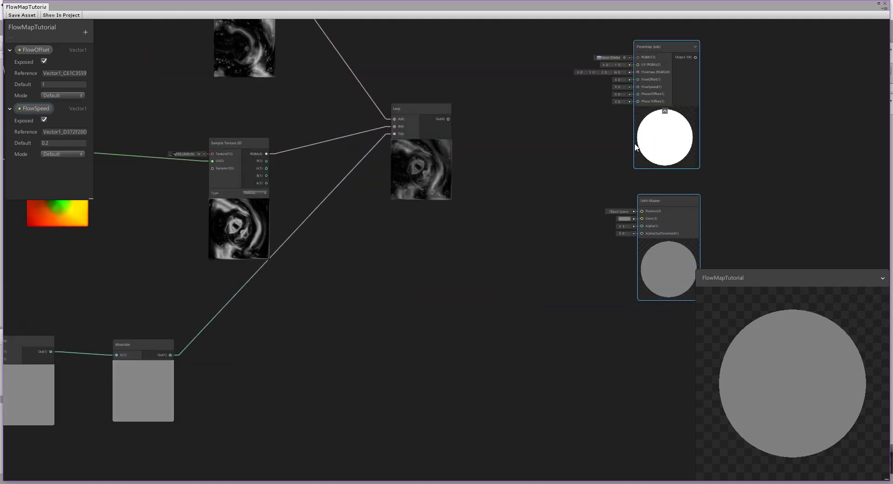
left_click_drag(641, 144, 609, 75)
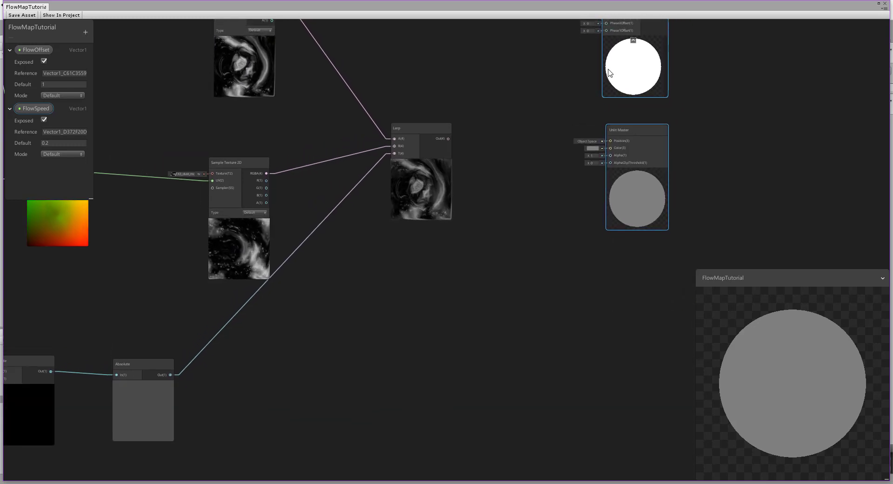
left_click(533, 191)
Connect the Lerp output to the Unlit Master's Color input and switch the main preview to a flat quad mesh
scroll(533, 191, "up", 2)
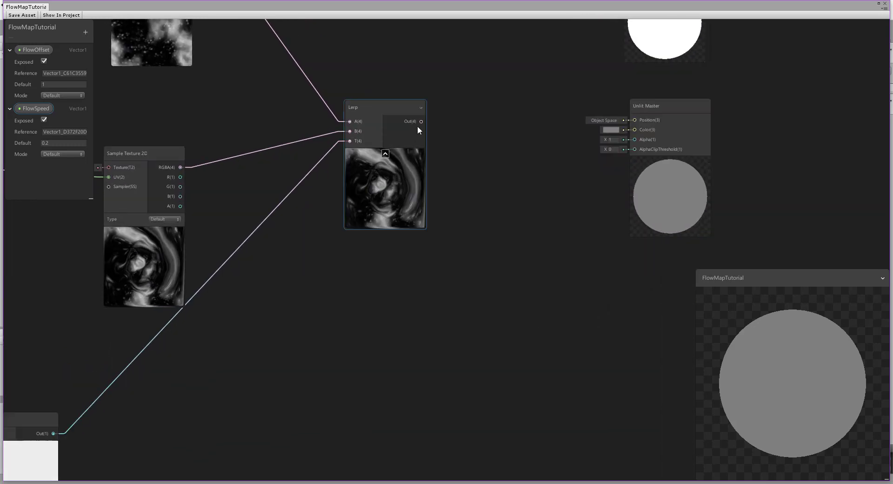
left_click_drag(421, 121, 634, 130)
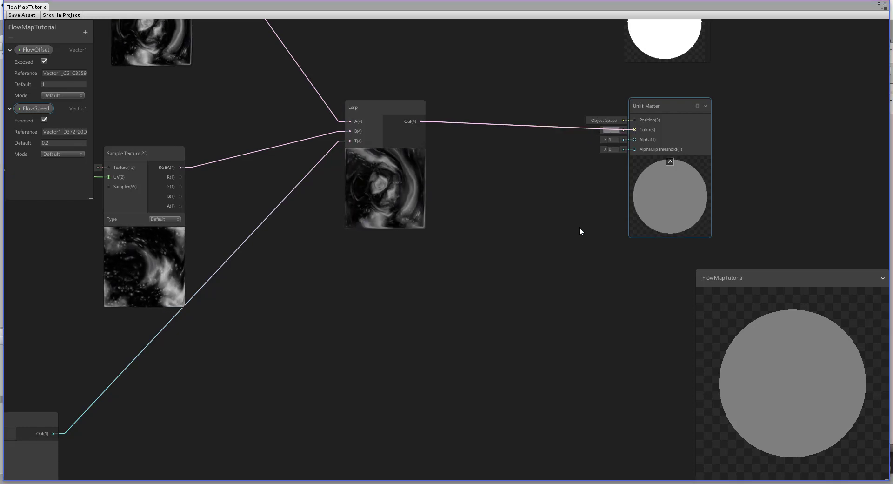
right_click(771, 346)
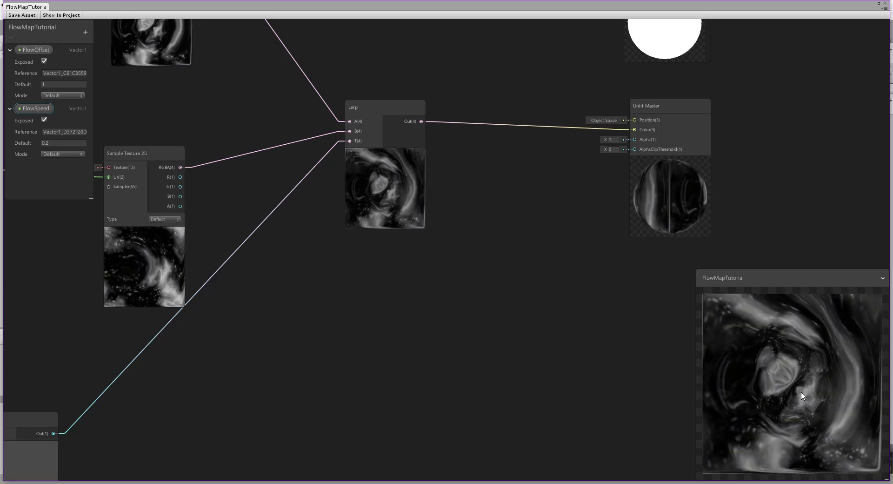
Review the assembled node graph from the flow-map sampling and time branches to the Lerp, and highlight the Subtract, Divide and Absolute nodes
middle_click_drag(450, 294, 608, 309)
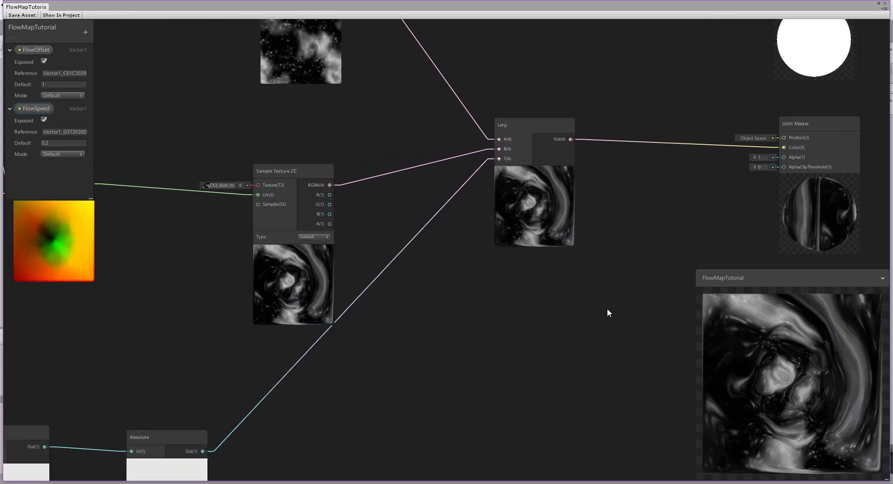
scroll(608, 309, "down", 3)
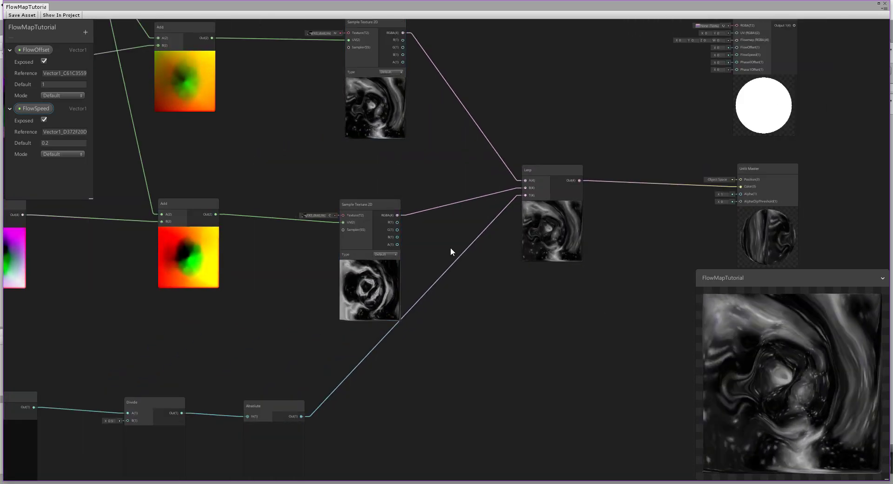
middle_click_drag(547, 291, 505, 232)
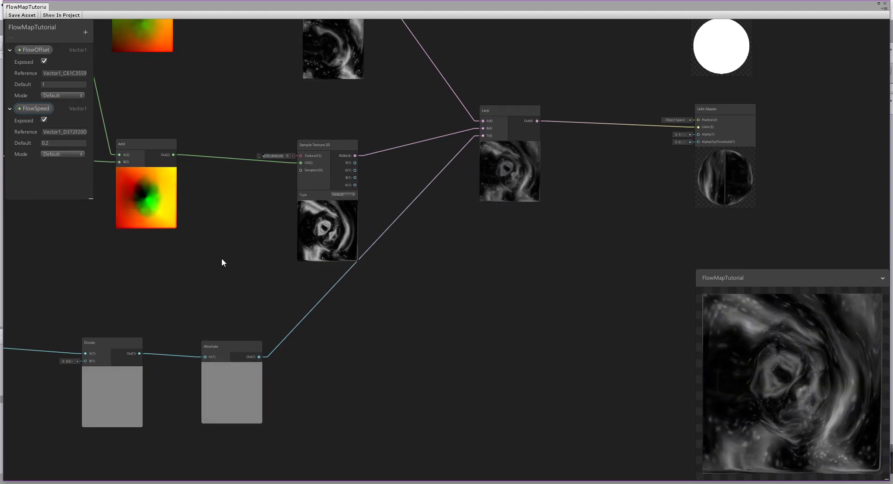
middle_click_drag(324, 262, 532, 266)
scroll(532, 267, "down", 2)
middle_click_drag(285, 150, 545, 211)
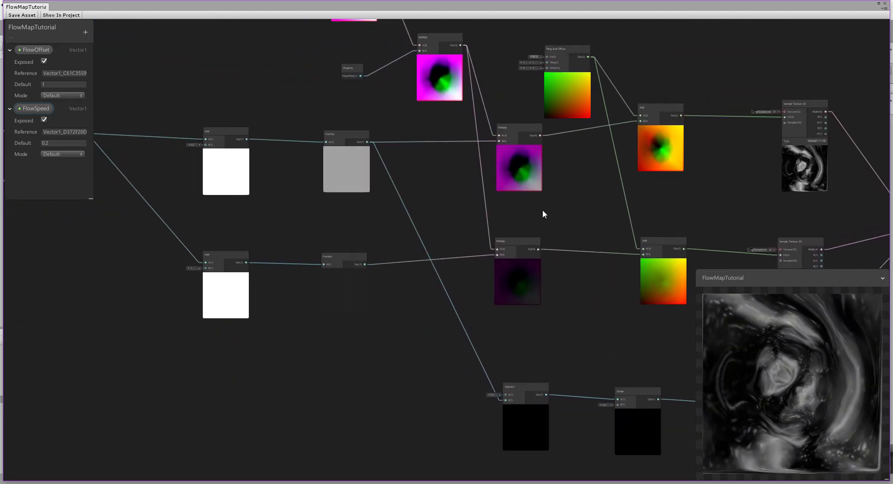
middle_click_drag(384, 124, 495, 179)
middle_click_drag(257, 103, 405, 160)
middle_click_drag(345, 72, 381, 138)
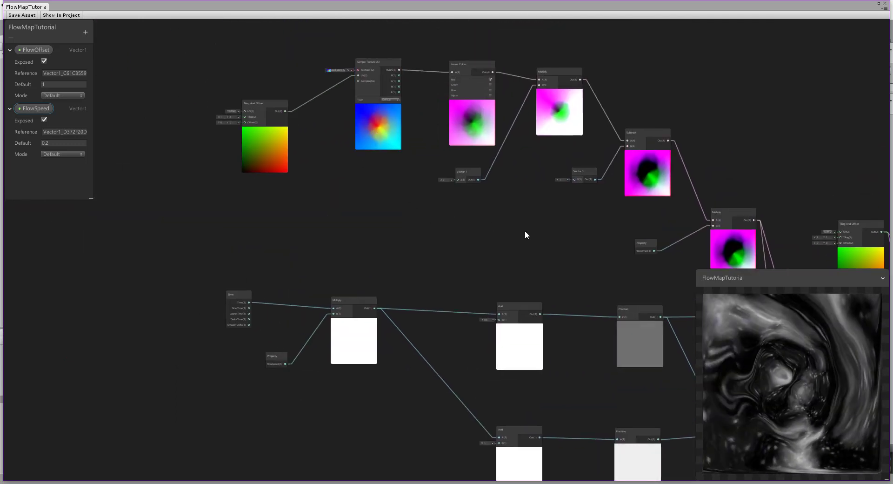
middle_click_drag(471, 212, 276, 133)
middle_click_drag(523, 293, 237, 146)
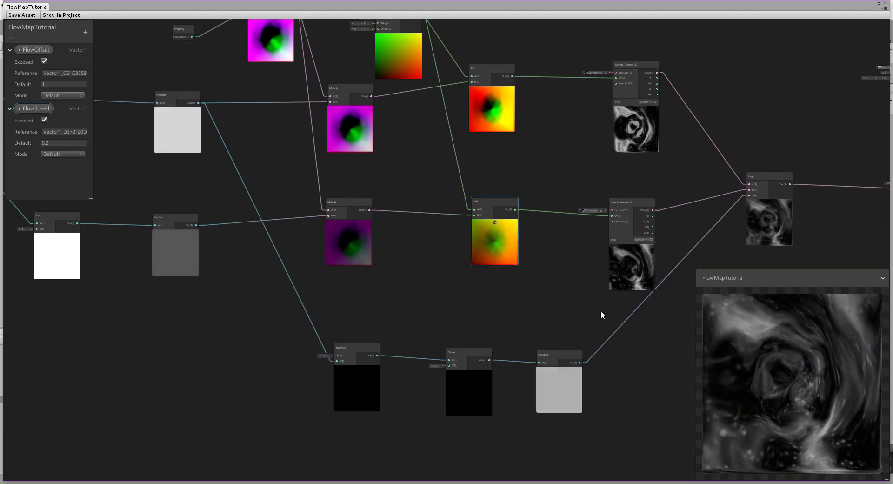
mouse_move(674, 350)
middle_mouse_down()
mouse_move(518, 297)
mouse_move(479, 270)
middle_mouse_up()
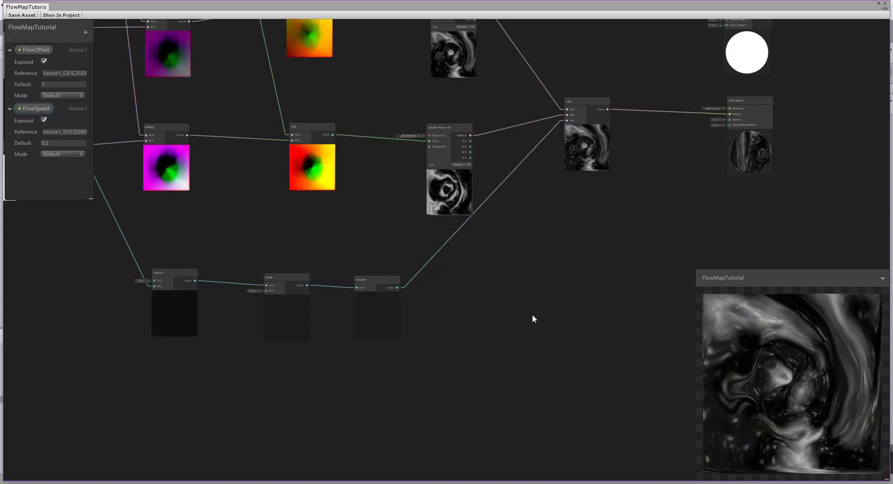
middle_click_drag(556, 323, 658, 322)
left_click_drag(180, 237, 524, 381)
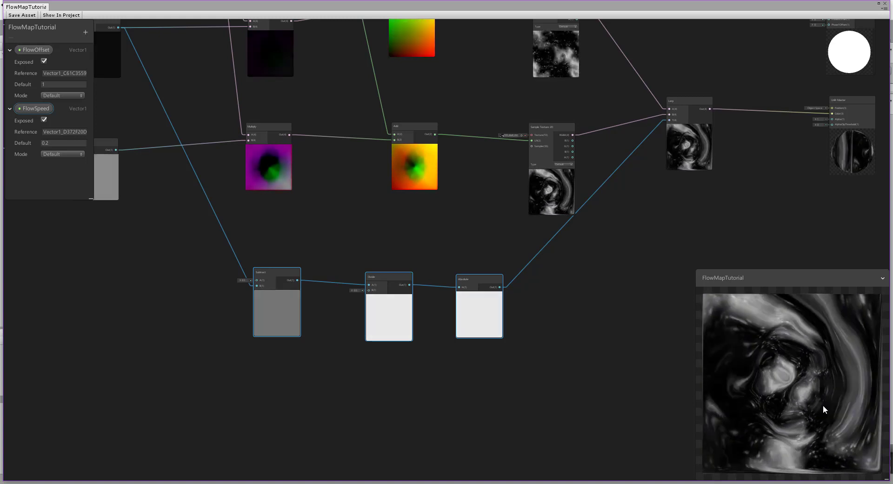
Preview each texture sample alone by connecting the upper and the lower Sample Texture 2D RGBA output directly to the Unlit Master's Color input
middle_click_drag(562, 304, 395, 377)
middle_click_drag(405, 170, 357, 202)
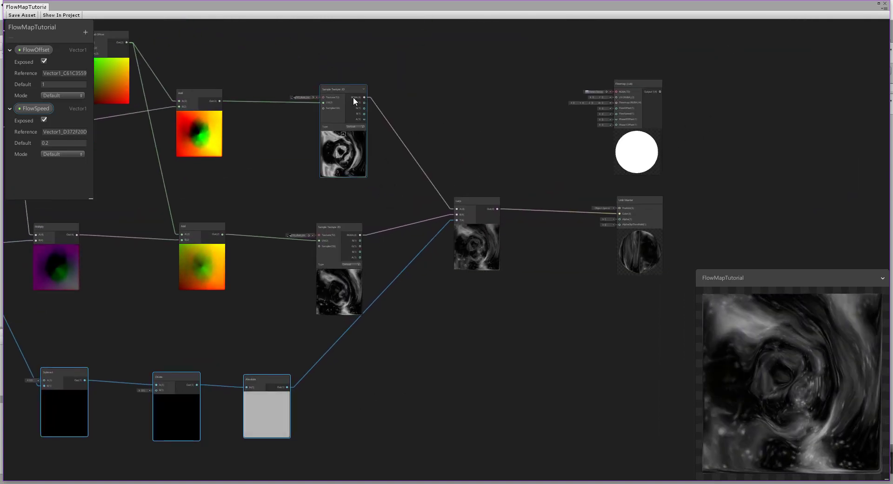
left_click(364, 95)
left_click_drag(561, 191, 619, 214)
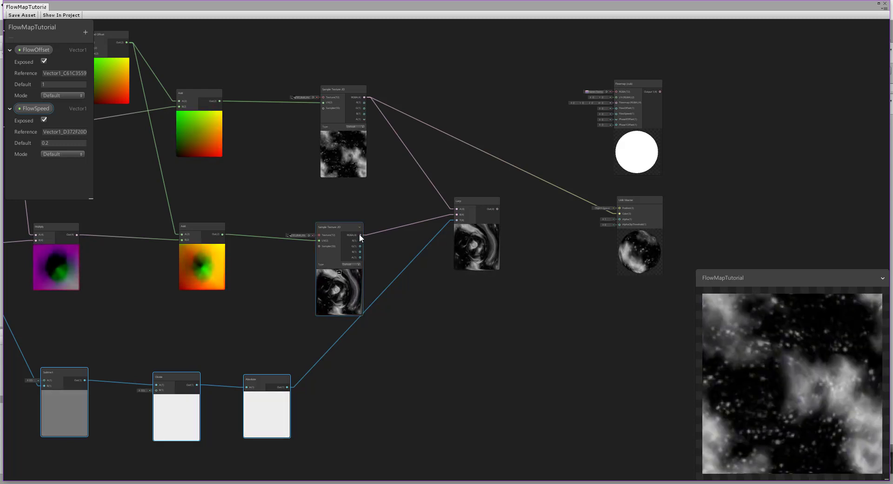
left_click_drag(360, 235, 619, 214)
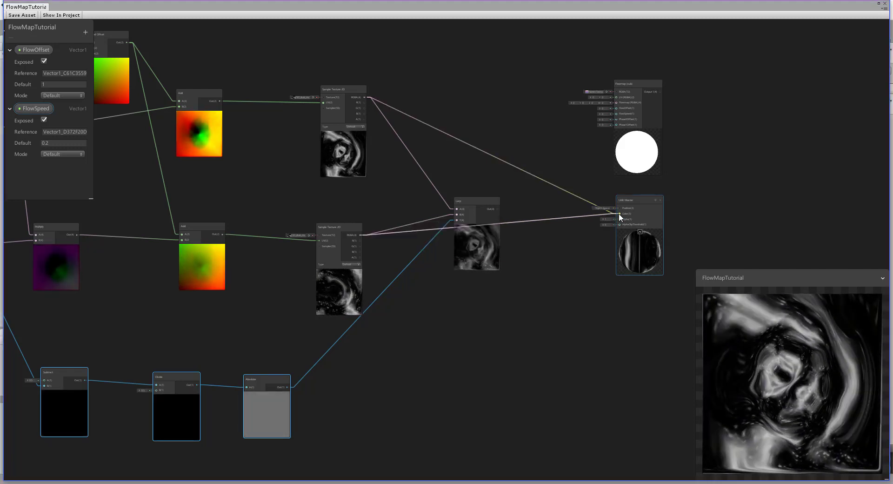
key("ctrl+z")
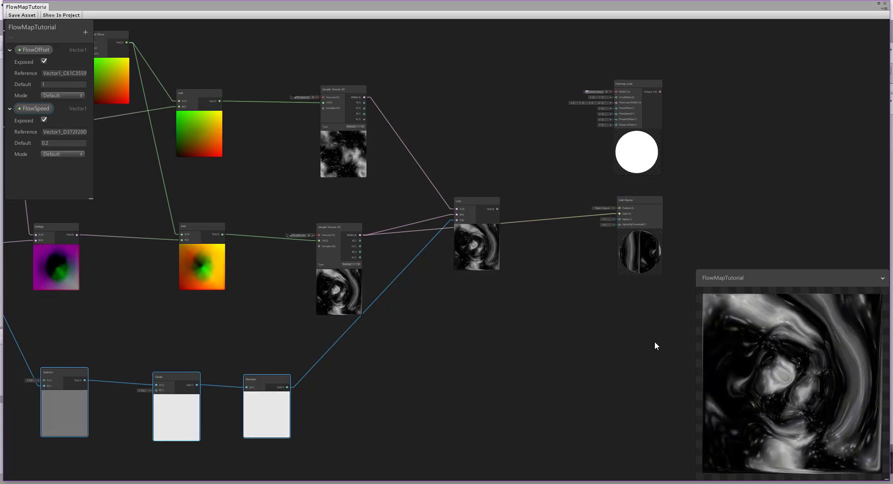
Compare the two Add and Fraction phase branches and their texture samples with the Subtract, Divide and Absolute blend chain
middle_click_drag(339, 195, 471, 203)
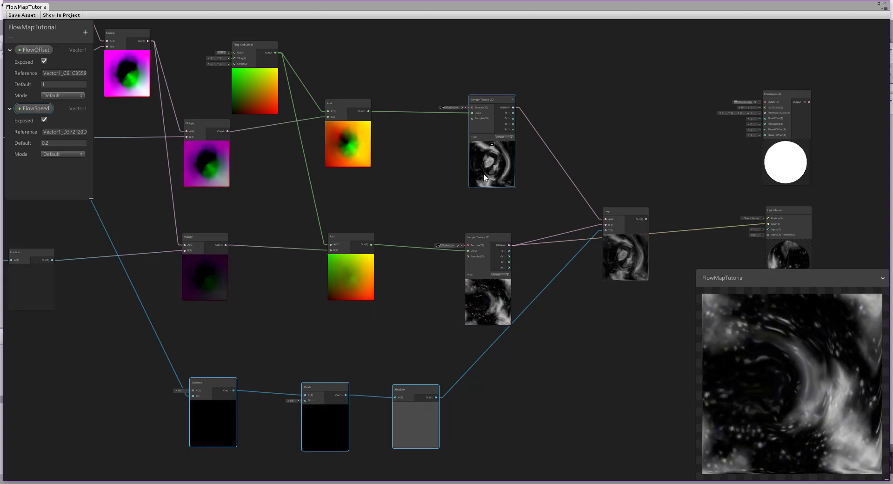
middle_click_drag(443, 188, 744, 191)
scroll(363, 191, "up", 2)
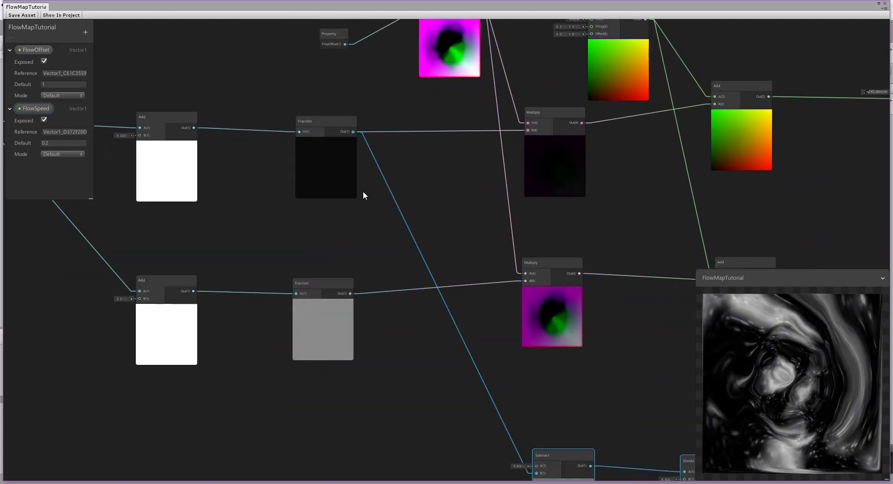
middle_click_drag(459, 254, 668, 272)
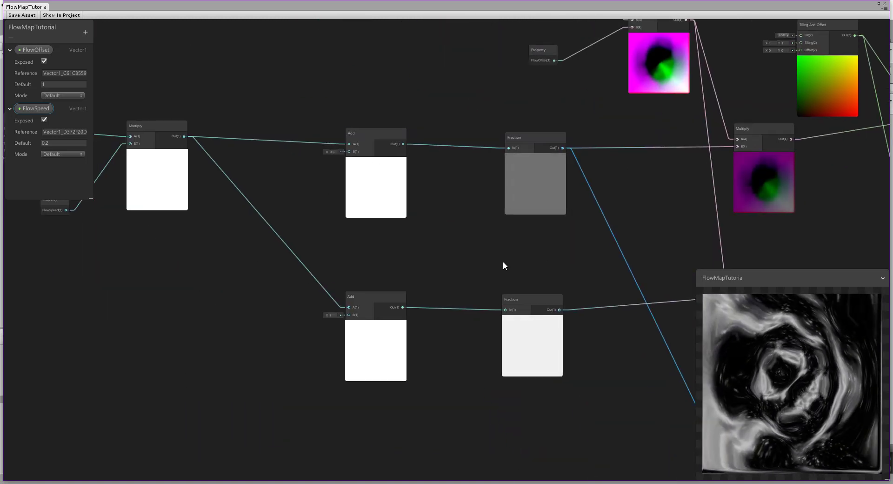
middle_click_drag(471, 249, 205, 177)
middle_click_drag(507, 170, 199, 145)
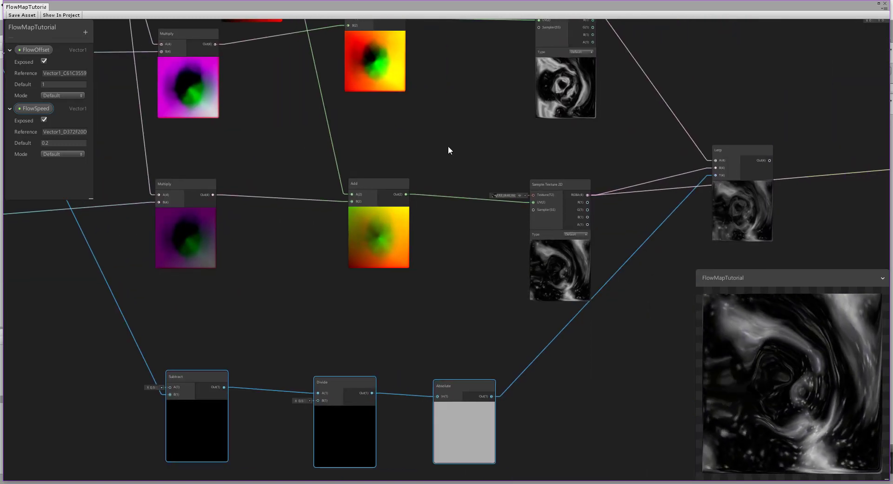
scroll(460, 242, "down", 4)
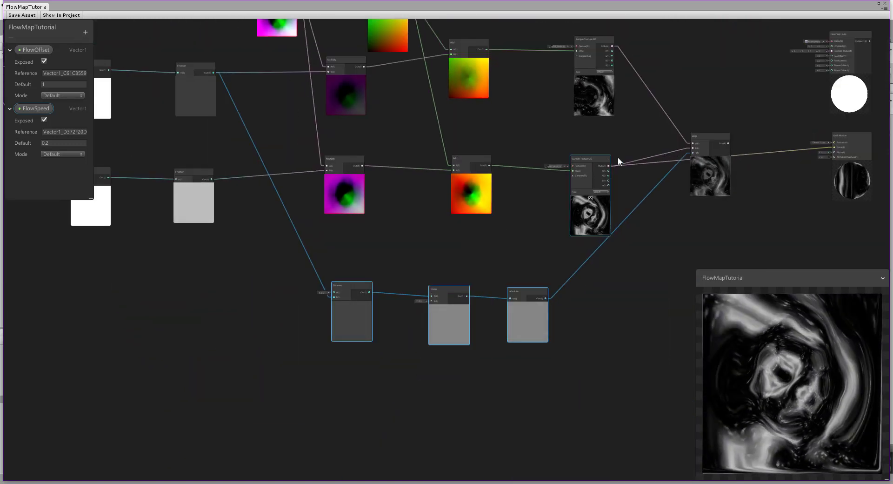
left_click_drag(266, 262, 571, 390)
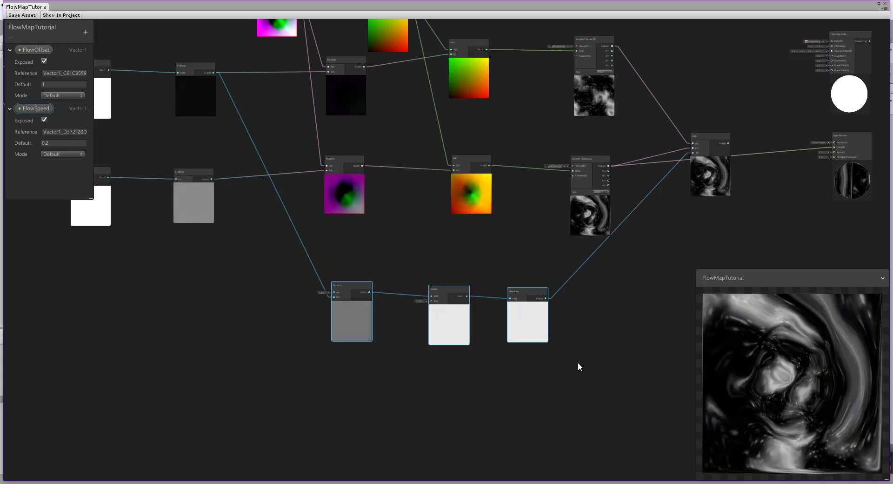
Reconnect the Lerp output to the Unlit Master's Color input
middle_click_drag(611, 310, 500, 297)
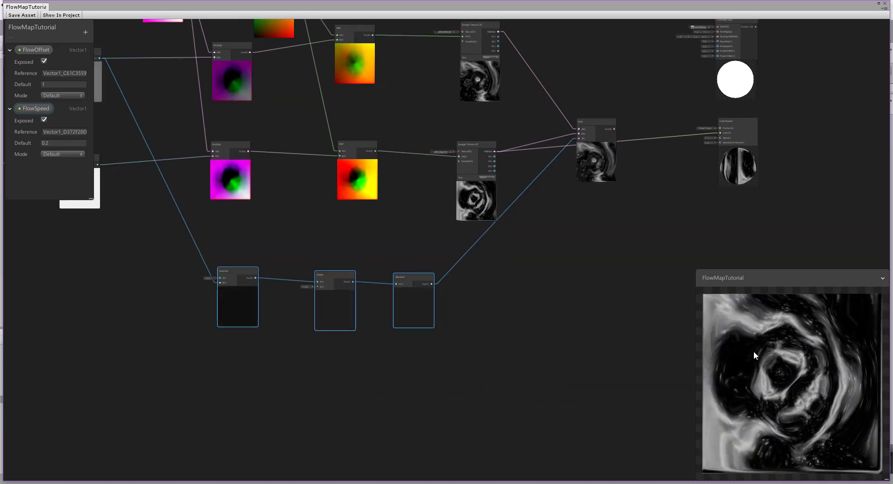
scroll(798, 370, "down", 2)
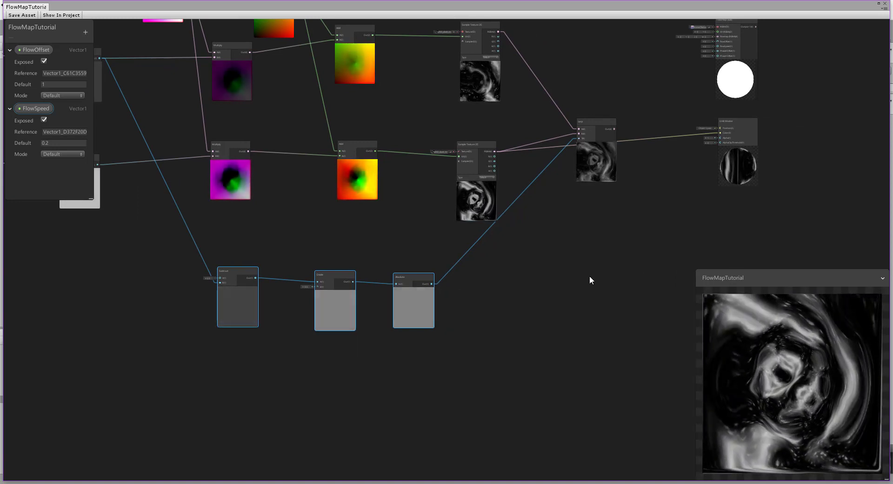
middle_click_drag(544, 259, 487, 294)
scroll(576, 233, "up", 2)
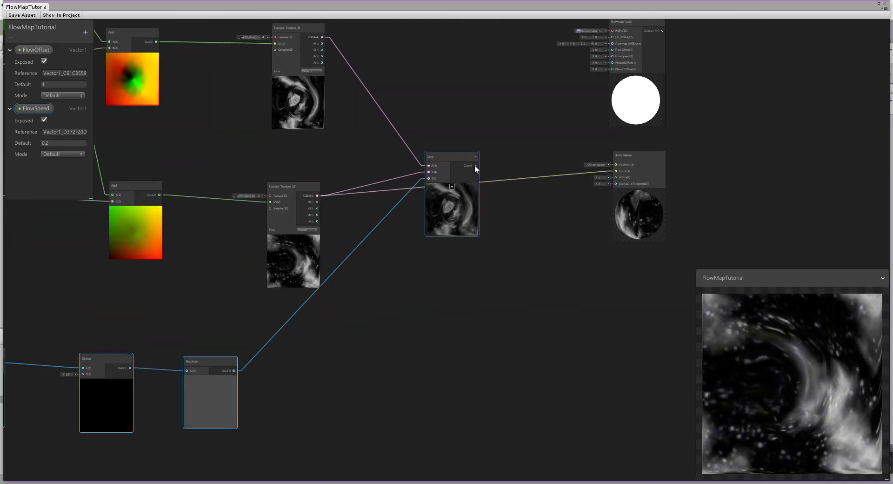
left_click_drag(475, 166, 616, 170)
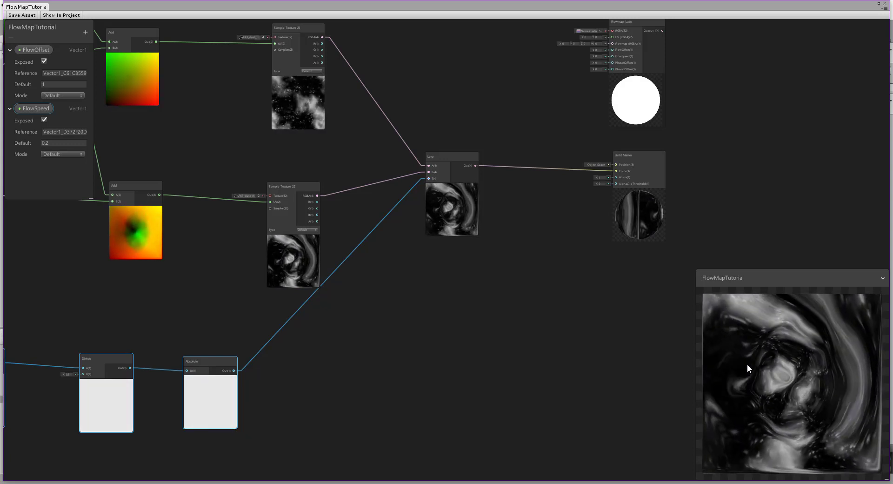
Examine the whole graph from the flow-map sampling nodes to the Unlit Master with the blended result in the preview
middle_click_drag(575, 182, 501, 237)
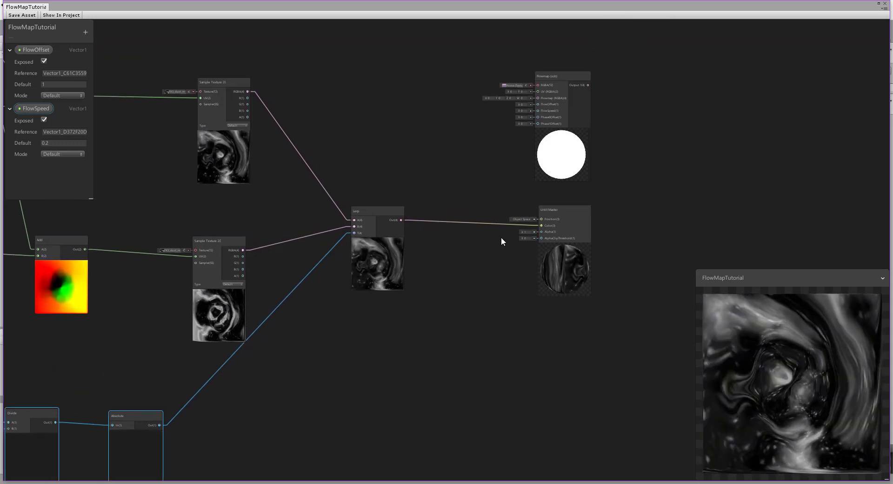
scroll(435, 202, "down", 2)
scroll(435, 205, "down", 1)
middle_click_drag(378, 313, 561, 293)
scroll(560, 293, "down", 2)
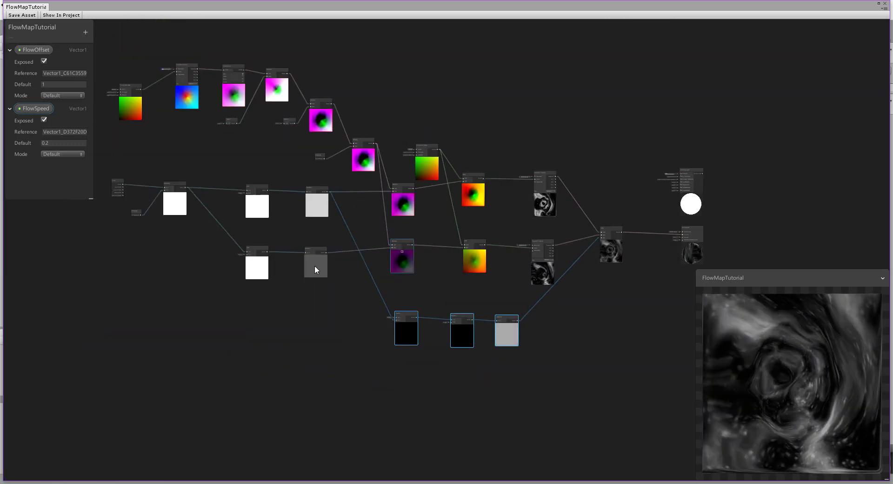
middle_click_drag(337, 305, 293, 302)
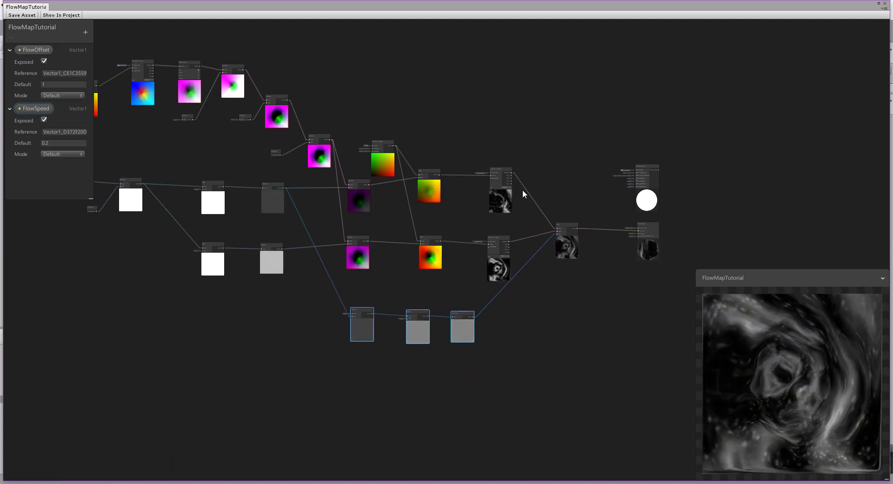
middle_click_drag(625, 173, 721, 139)
scroll(479, 172, "up", 2)
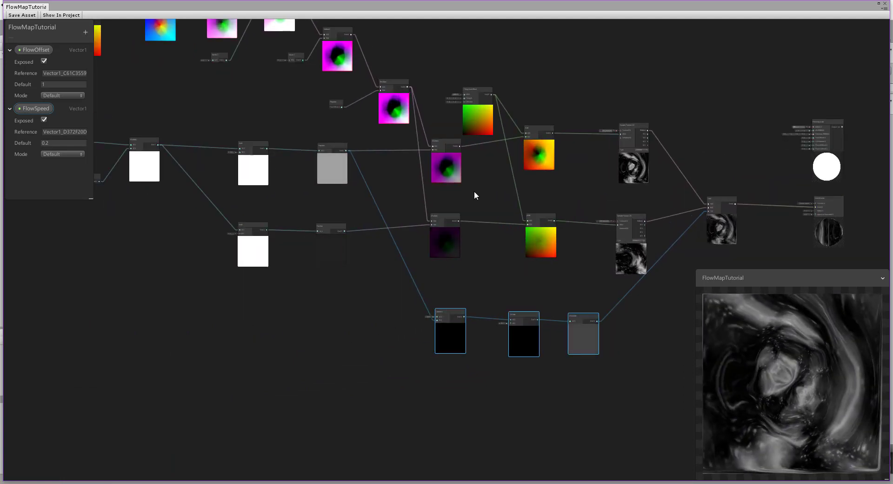
scroll(474, 190, "down", 1)
middle_click_drag(289, 124, 303, 159)
Switch to the shader gist in the browser, highlight the fragment code from flowDir to finalColor, and return to Shader Graph
left_click(65, 482)
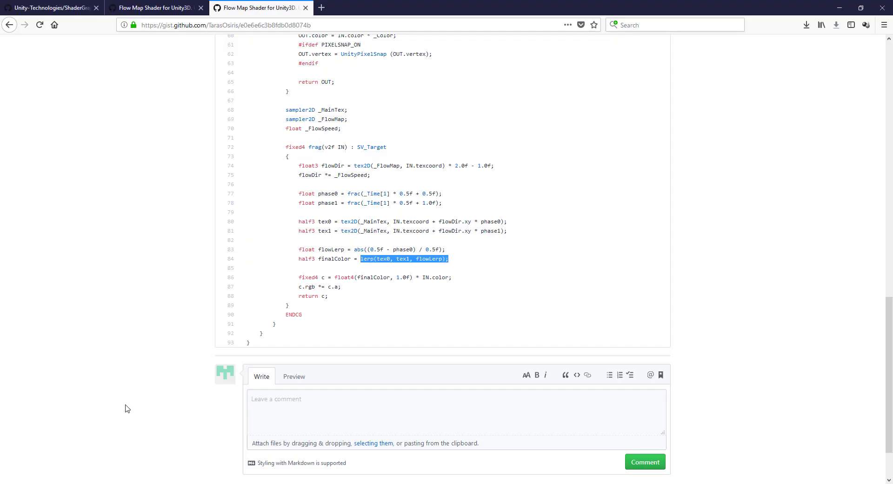
left_click_drag(298, 166, 448, 277)
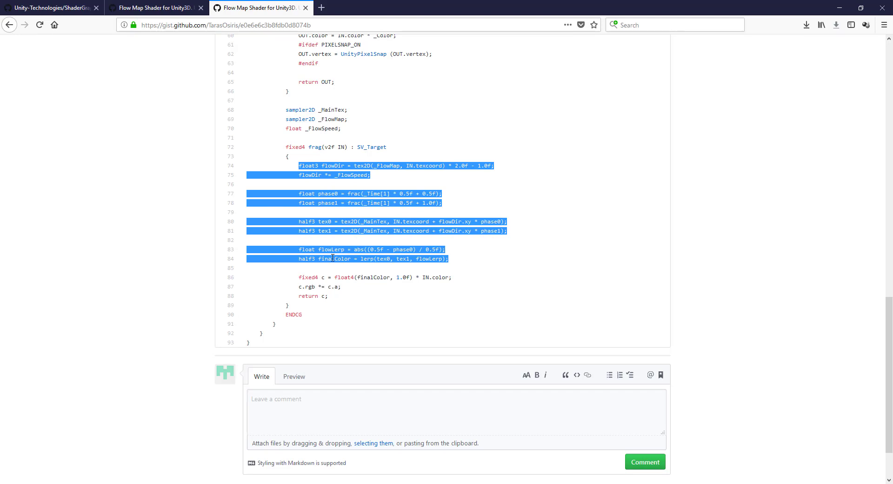
left_click(90, 481)
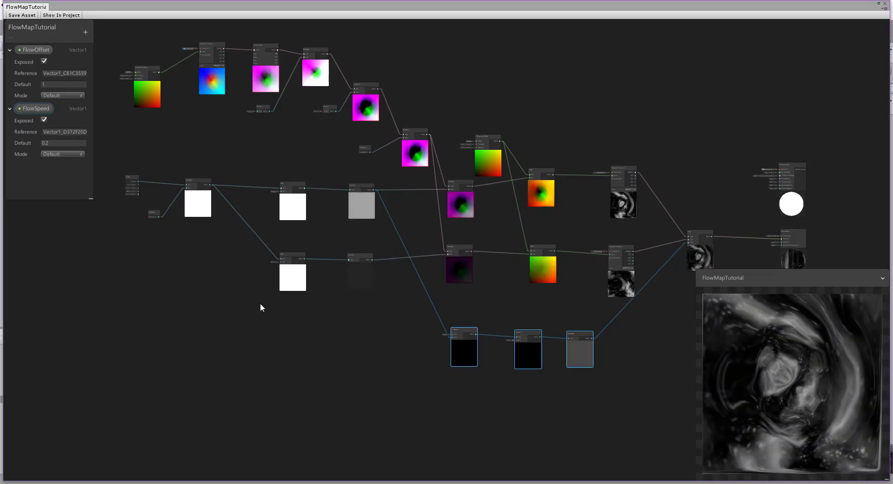
Select all nodes from the flow-map sampling to the Lerp and check the Convert To Sub-graph option without applying it
scroll(333, 289, "up", 5)
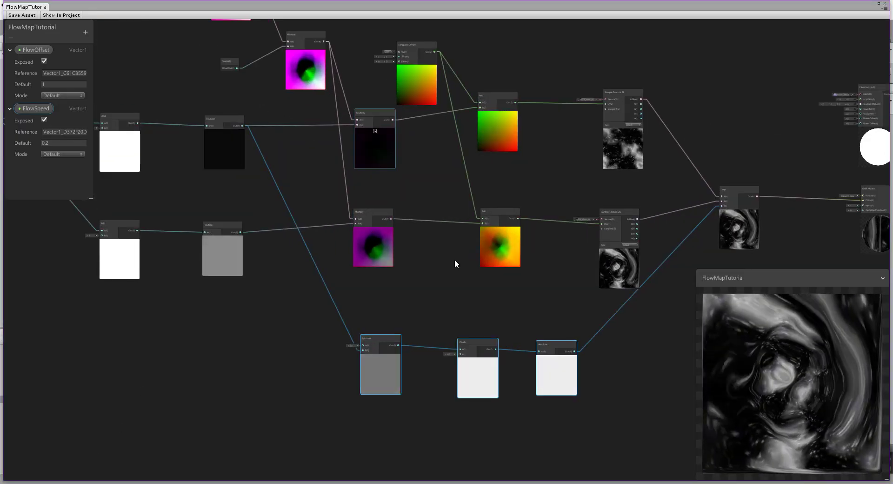
middle_click_drag(552, 197, 427, 198)
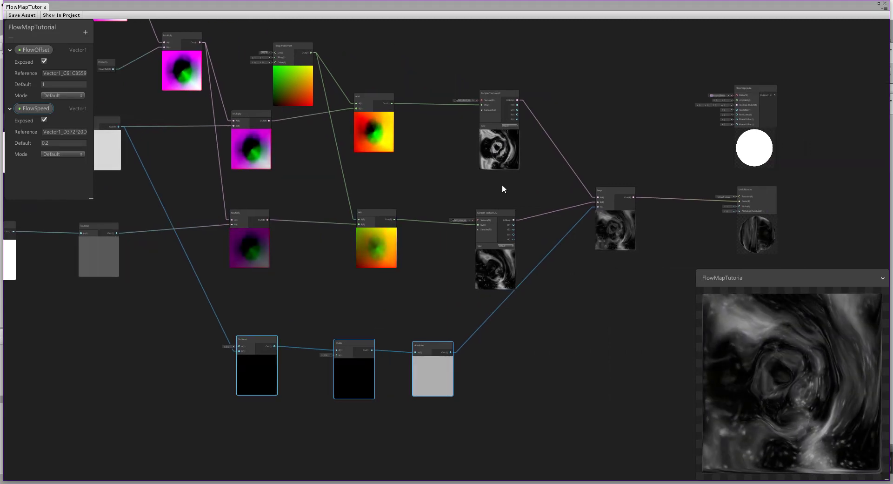
scroll(532, 178, "up", 1)
scroll(531, 177, "down", 2)
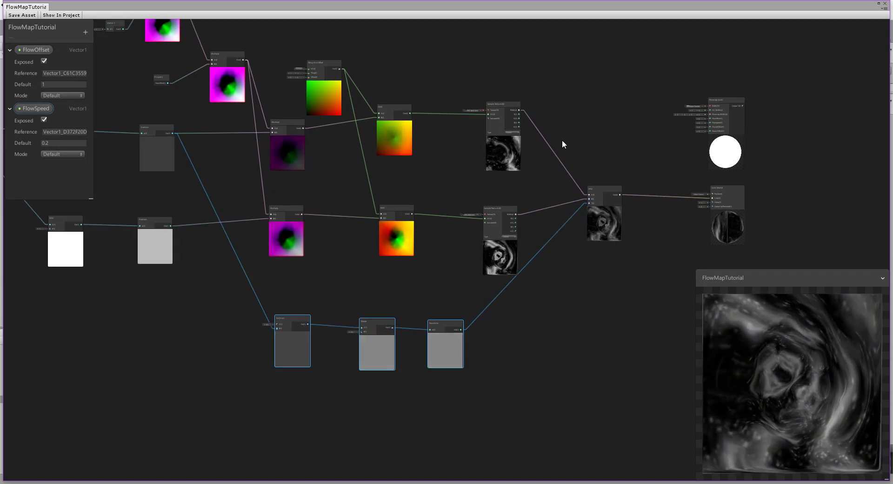
middle_click_drag(617, 134, 658, 135)
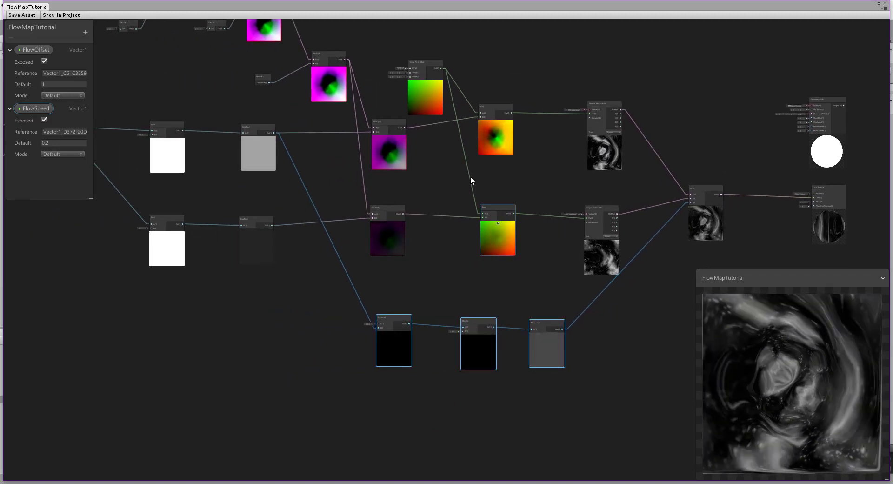
scroll(543, 160, "down", 4)
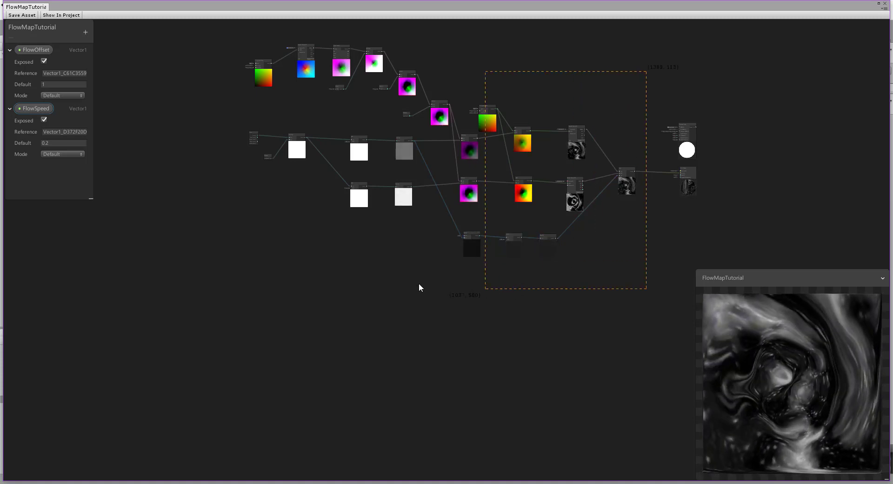
left_click_drag(257, 262, 261, 259)
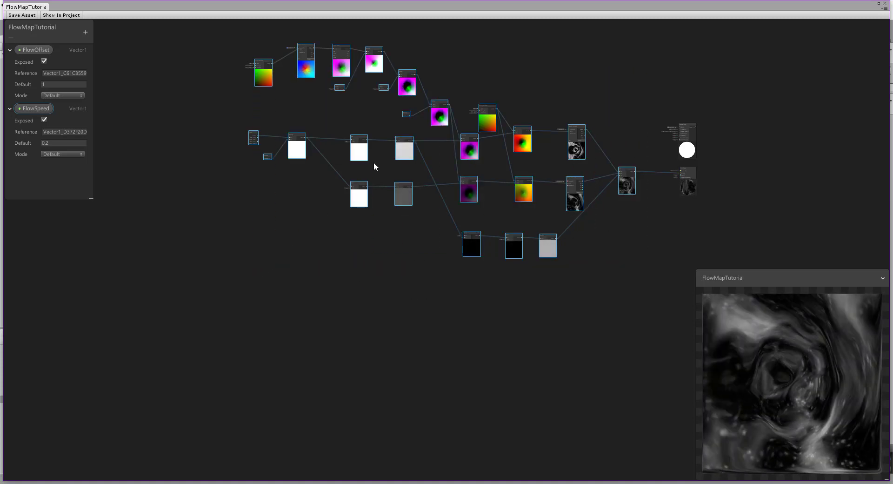
right_click(411, 151)
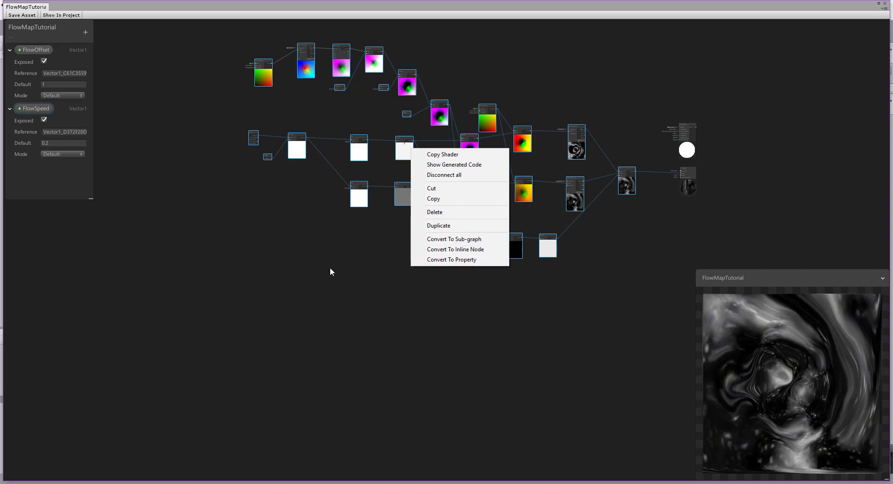
left_click(317, 254)
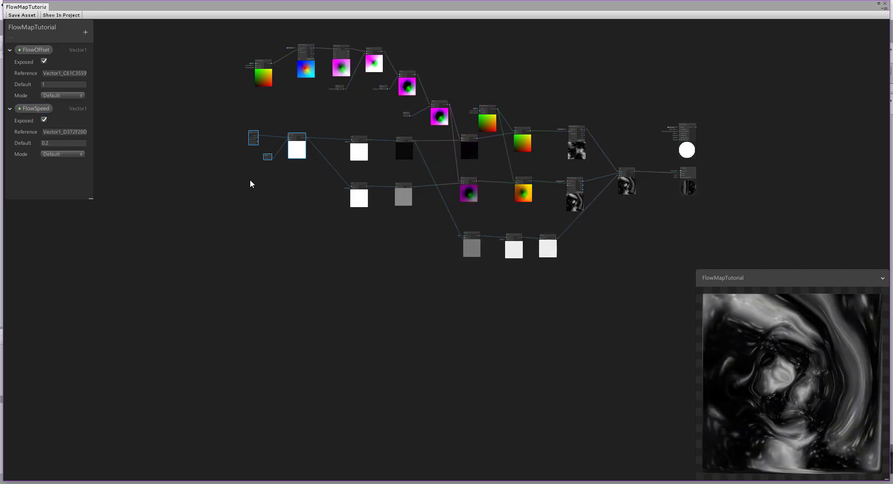
Open the Flowmap sub-graph from its node above the Unlit Master, examine its node network up to the output, and close it
middle_click_drag(279, 214, 180, 239)
scroll(499, 144, "up", 6)
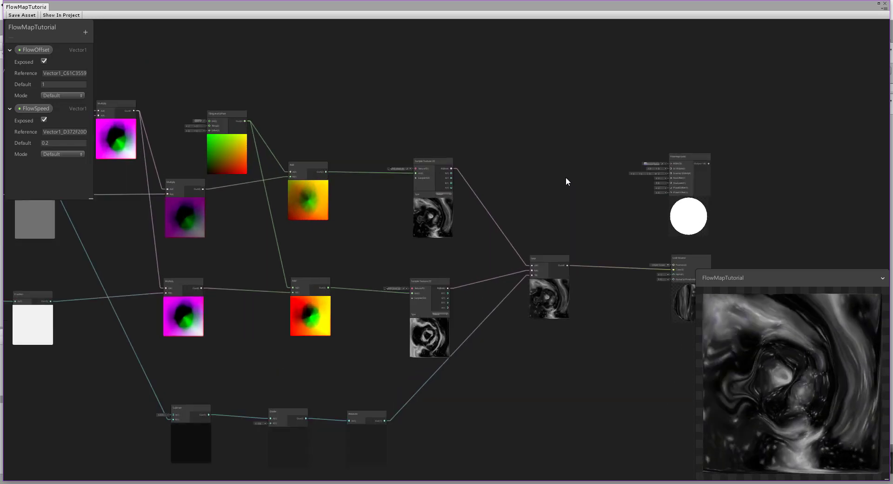
middle_click_drag(566, 181, 370, 141)
scroll(431, 125, "up", 3)
scroll(494, 112, "up", 2)
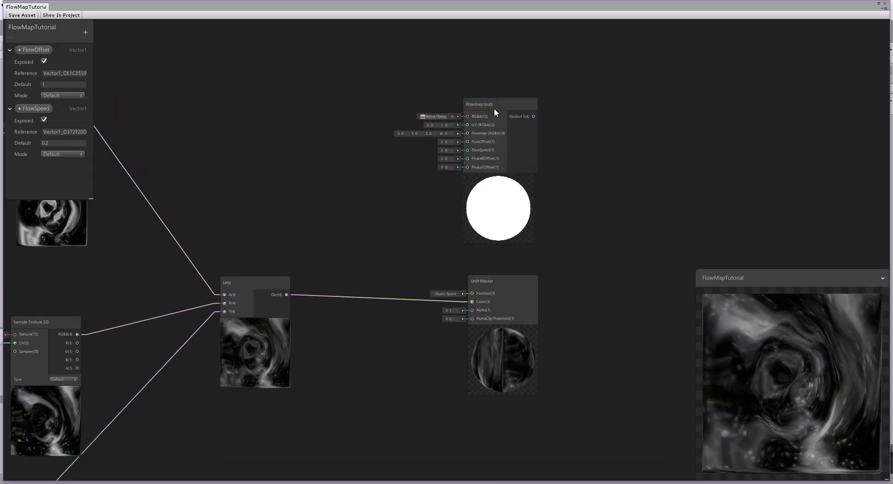
double_click(498, 104)
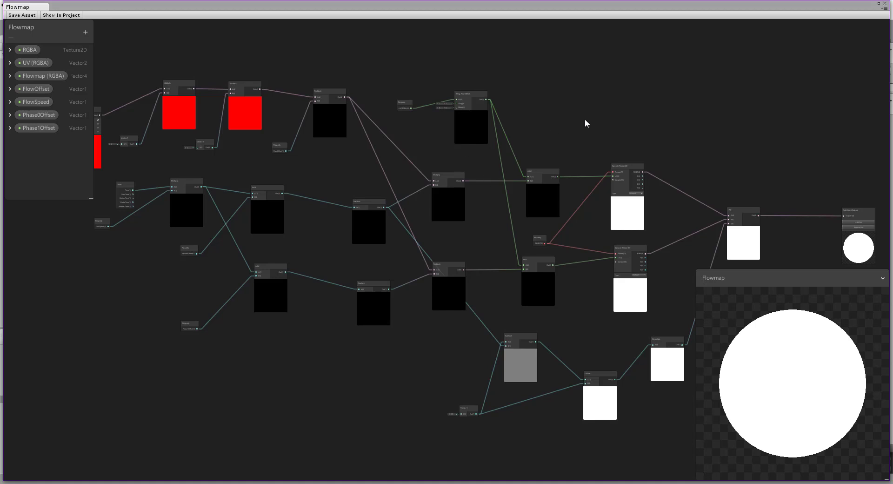
middle_click_drag(585, 123, 630, 87)
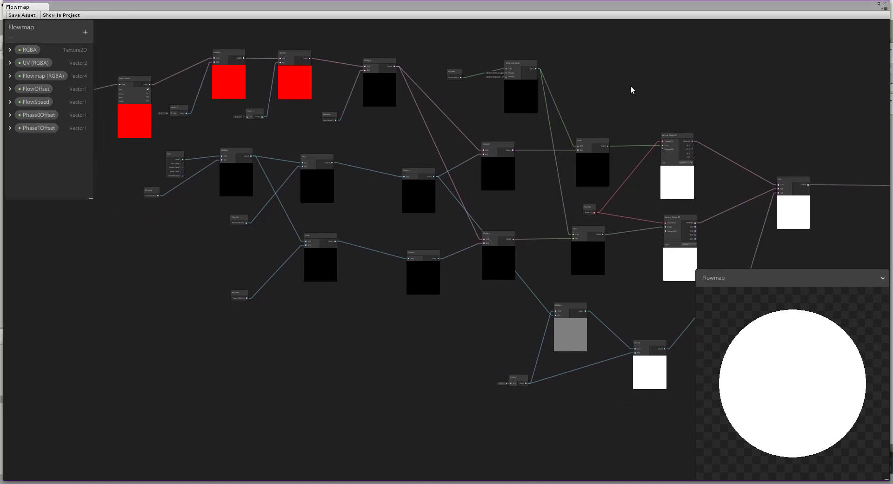
scroll(440, 158, "down", 2)
middle_click_drag(572, 166, 496, 169)
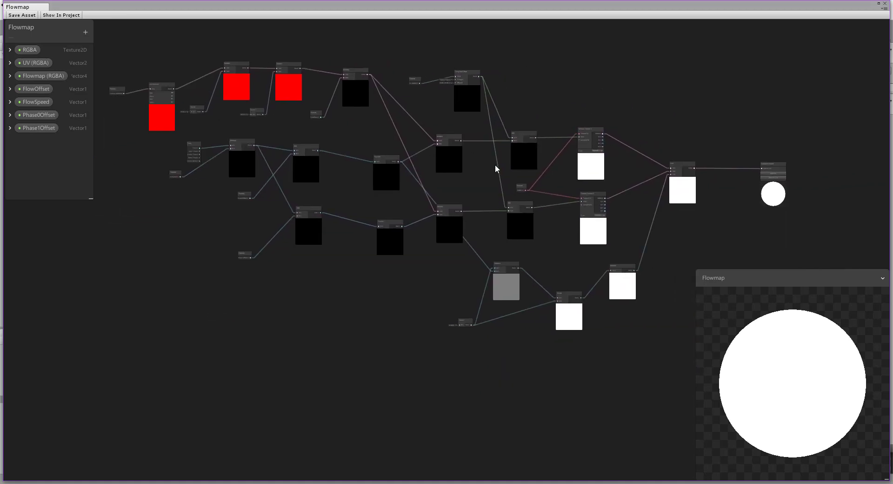
left_click(885, 4)
Examine the whole FlowMapTutorial graph and highlight all nodes that feed the Unlit Master, up to the Lerp
middle_click_drag(396, 141, 730, 71)
scroll(562, 82, "down", 4)
middle_click_drag(392, 151, 498, 165)
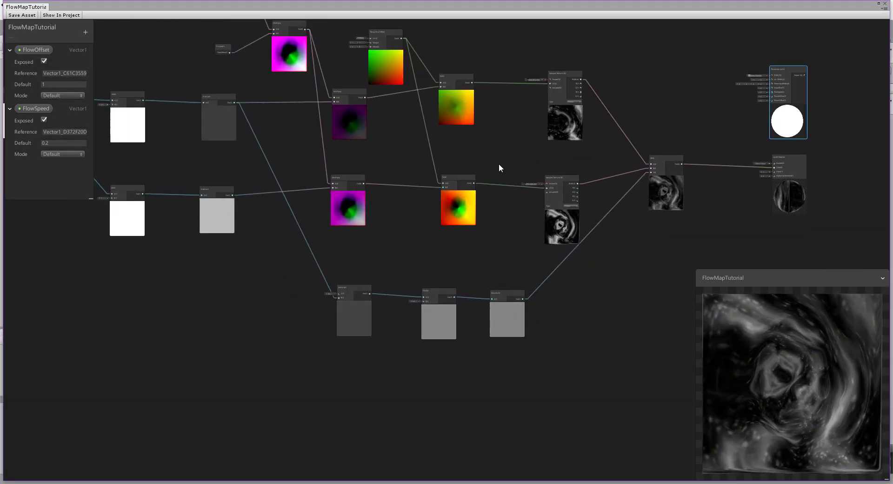
scroll(507, 169, "down", 2)
scroll(513, 173, "down", 2)
middle_click_drag(519, 78, 552, 107)
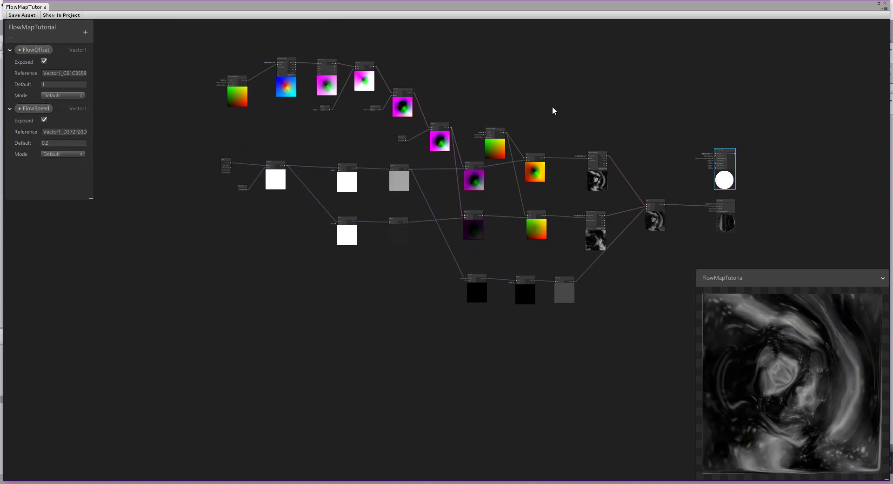
scroll(552, 107, "up", 2)
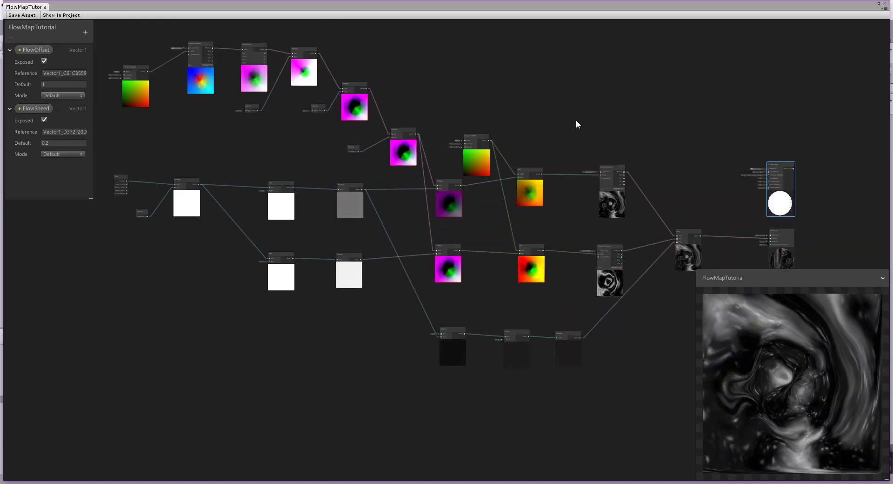
mouse_move(576, 121)
middle_mouse_down()
mouse_move(565, 126)
mouse_move(580, 124)
middle_mouse_up()
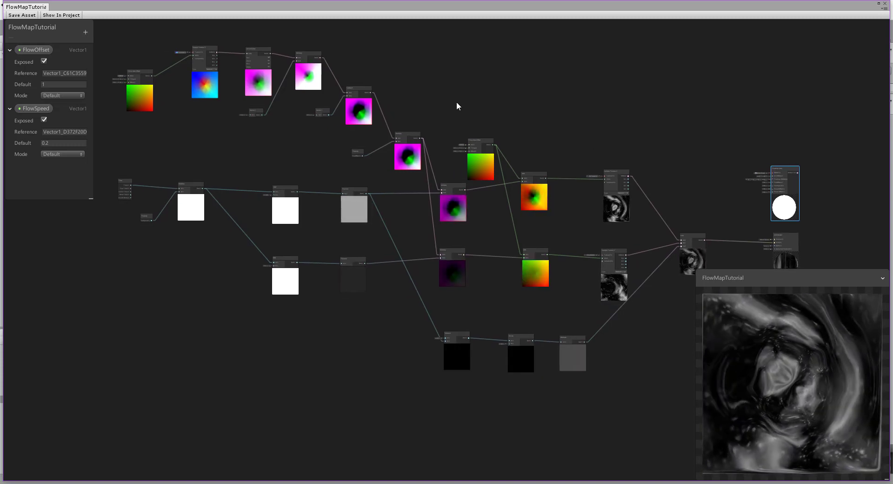
middle_click_drag(497, 109, 543, 115)
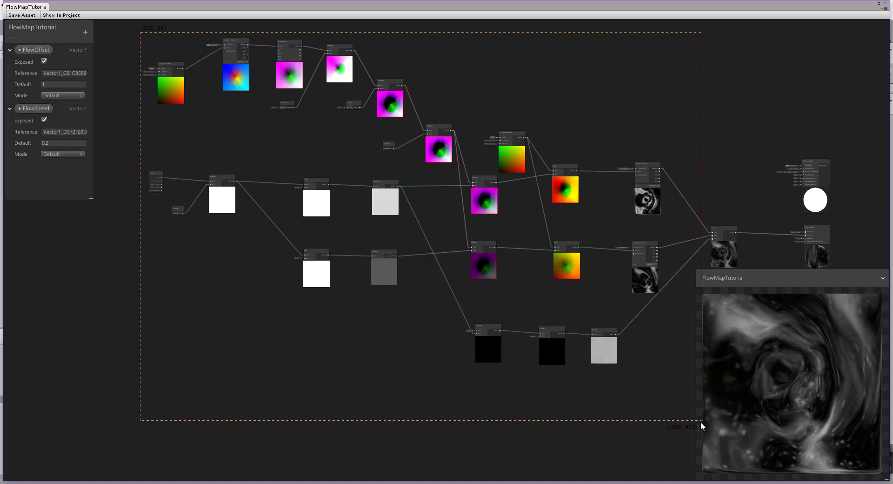
left_click_drag(660, 434, 739, 404)
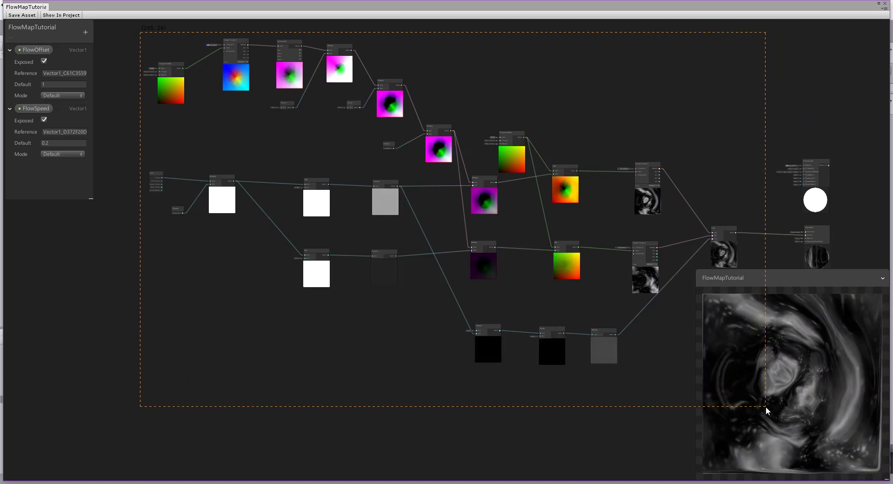
left_click_drag(767, 410, 763, 408)
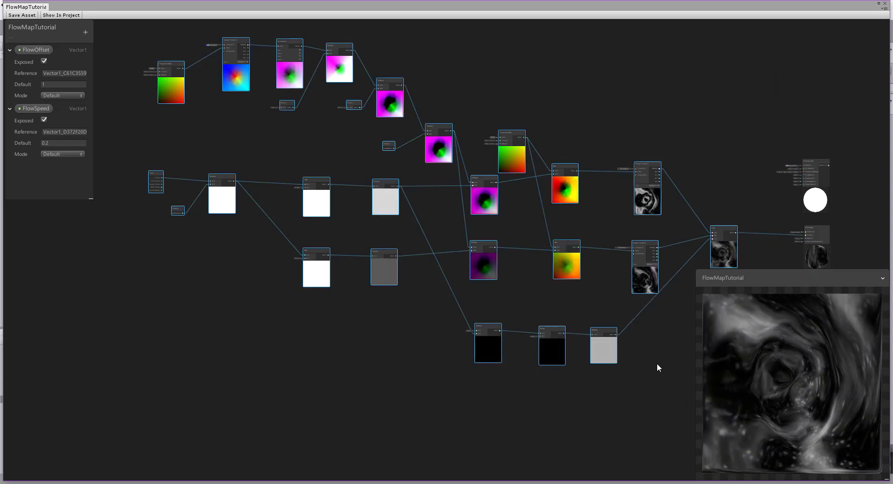
middle_click_drag(649, 358, 574, 345)
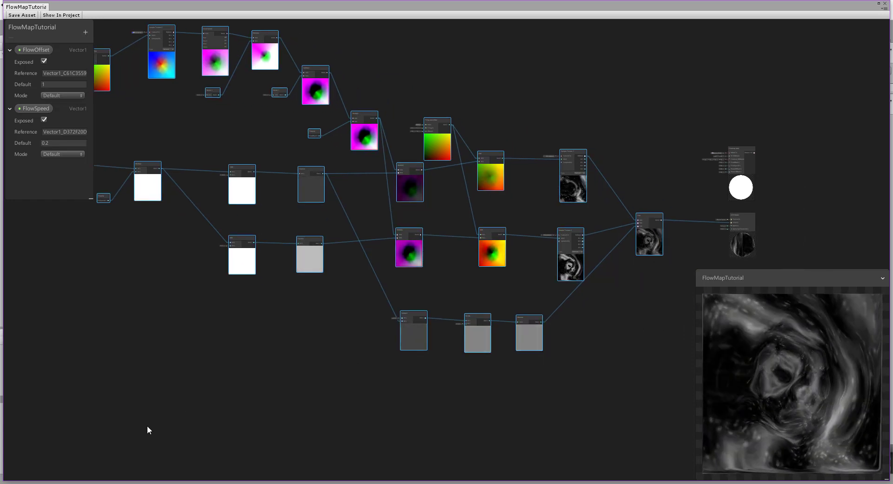
Switch to the ShaderGraph repository in the browser, open AddNode.cs from the Math/Basic folder, and highlight its whole code
left_click(96, 483)
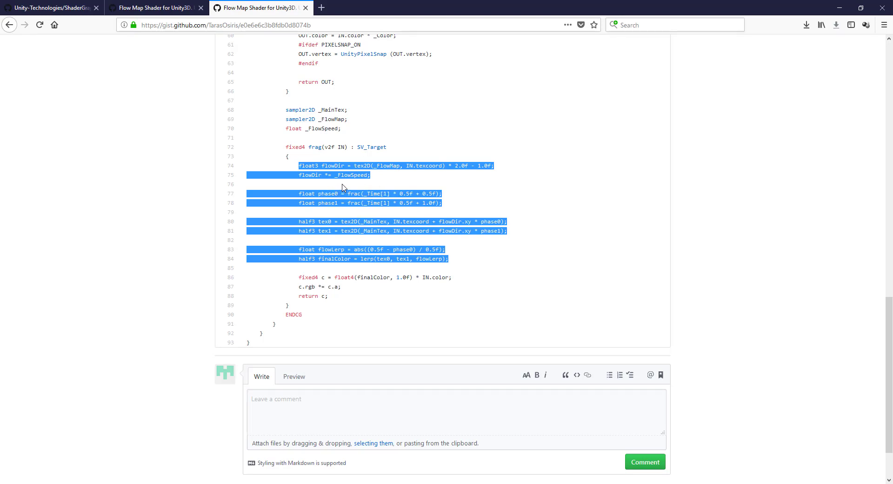
left_click(59, 9)
scroll(314, 152, "down", 2)
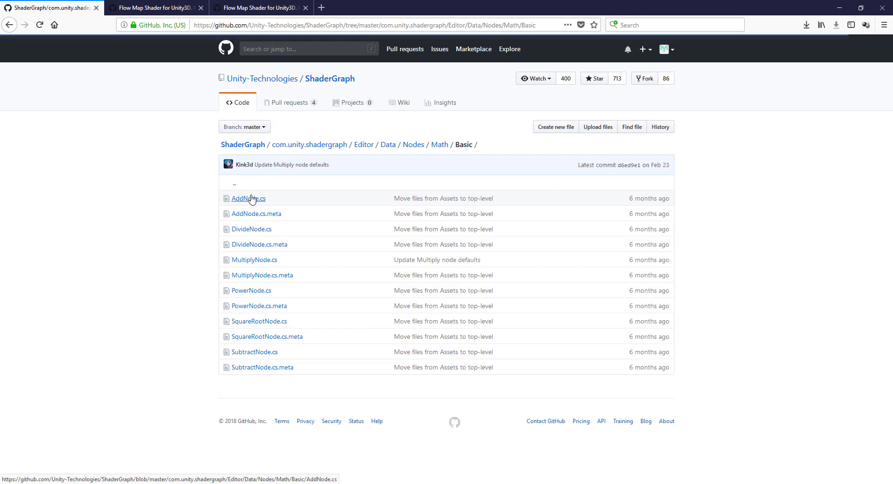
left_click(257, 203)
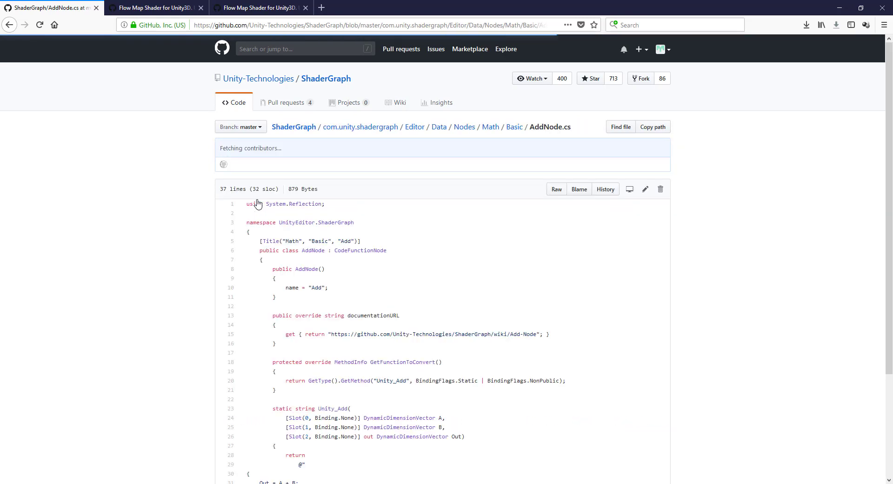
scroll(327, 247, "down", 3)
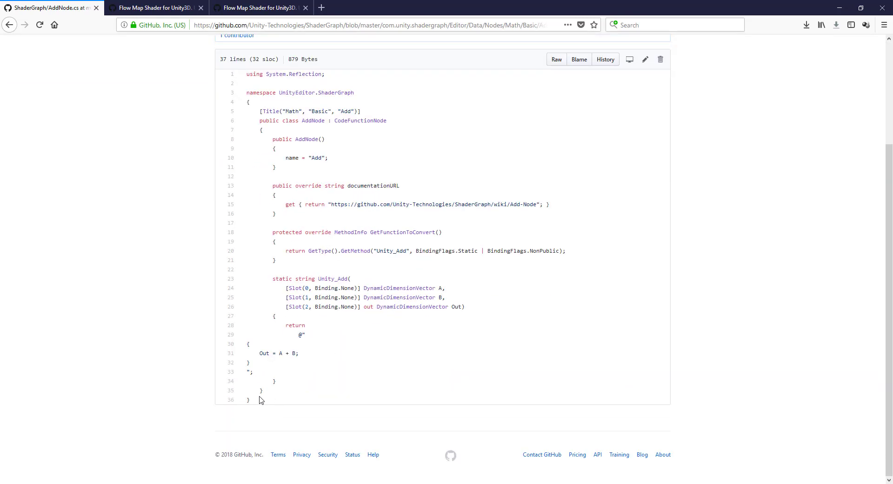
left_click_drag(252, 401, 243, 79)
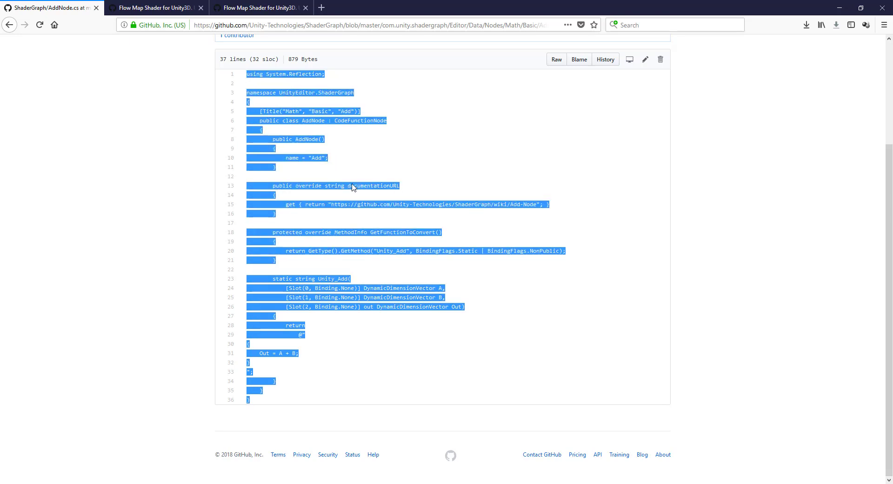
left_click(358, 199)
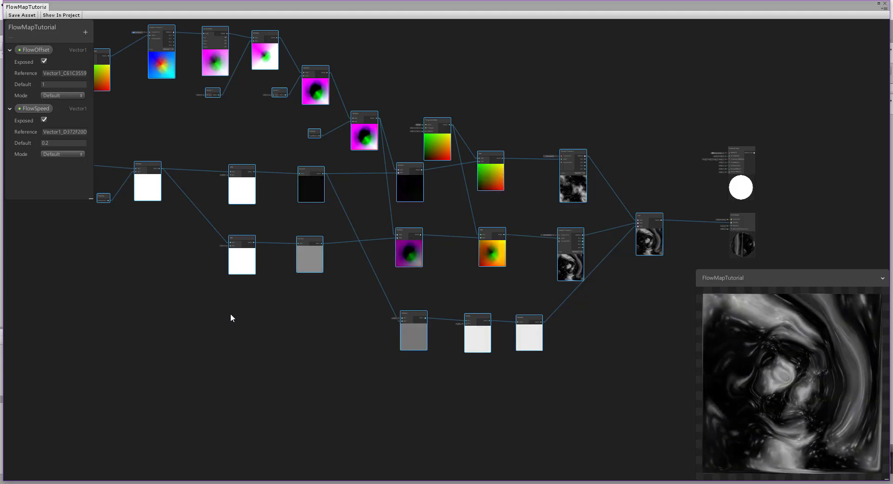
Frame the complete FlowMapTutorial graph in Shader Graph and select every node, including the Flowmap sub-graph and Unlit Master
key("a")
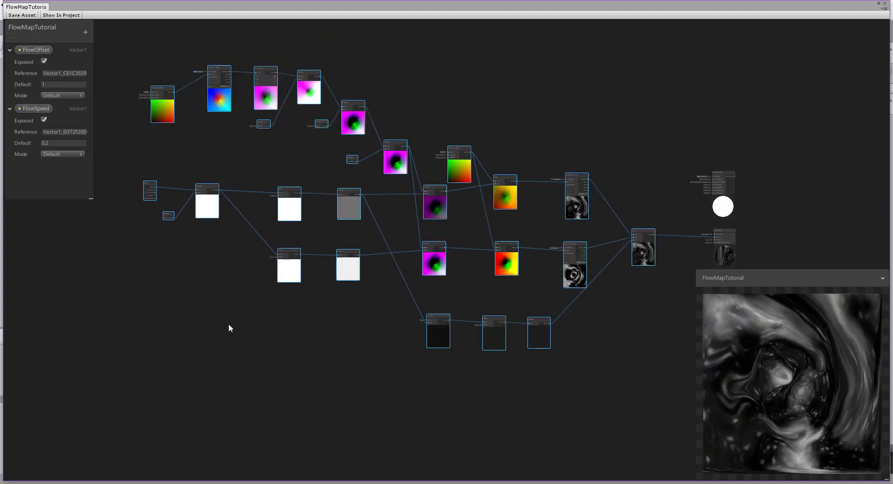
left_click_drag(127, 52, 761, 392)
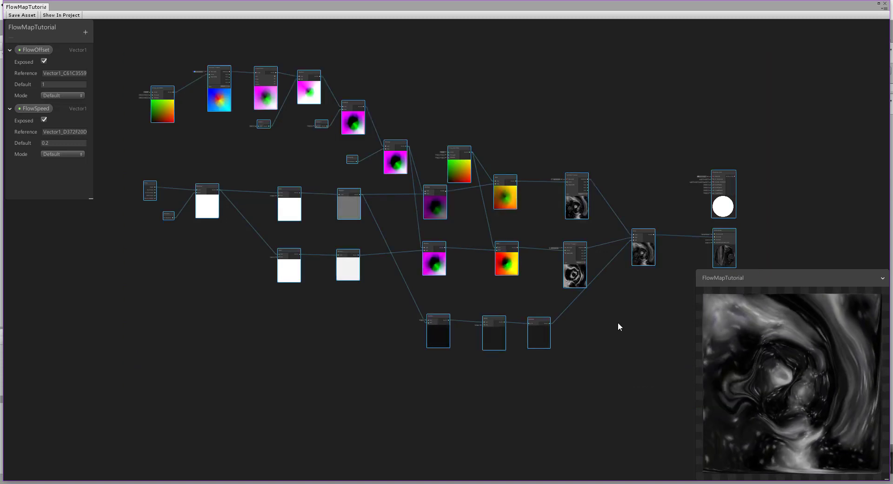
middle_click_drag(628, 330, 625, 305)
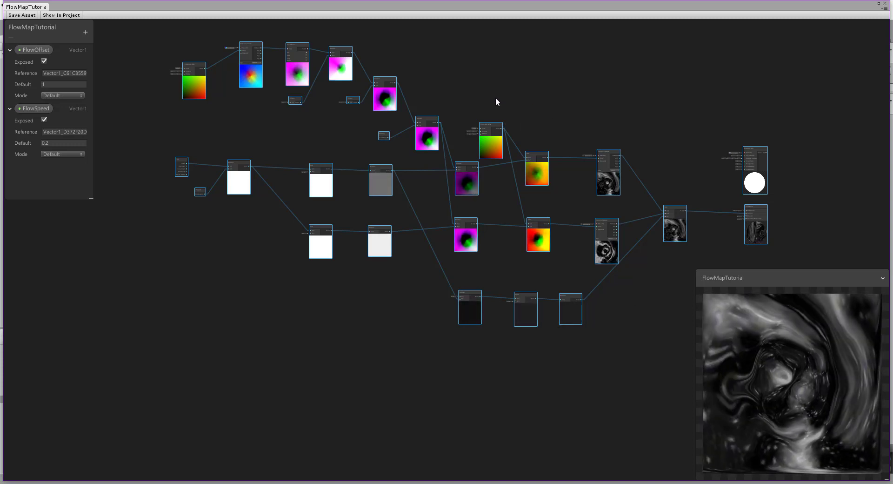
middle_click_drag(415, 113, 410, 137)
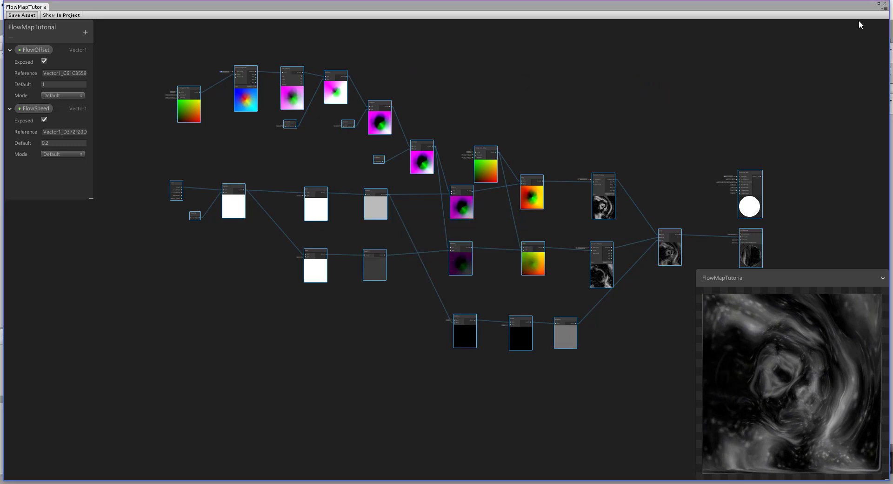
Close the FlowMapTutorial graph and open the GILFrameArtTutorial graph from the GILFrameArtTutorial/Shaders folder of the project
left_click(884, 4)
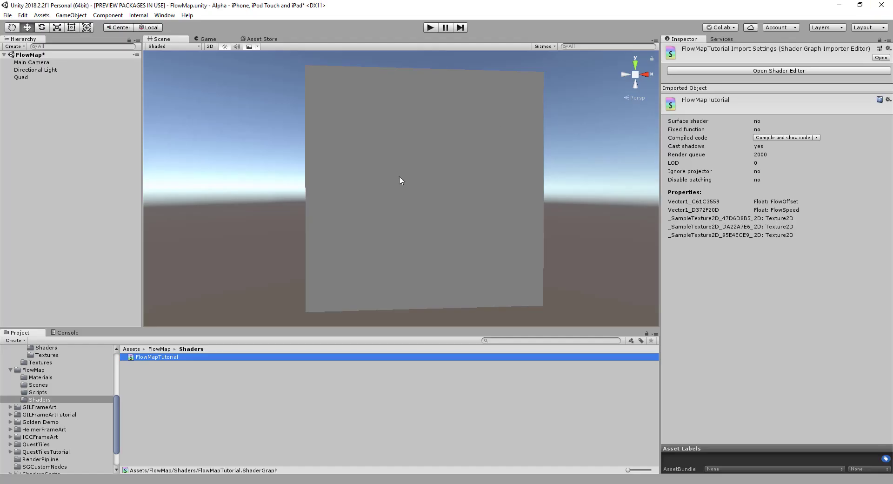
scroll(64, 403, "up", 5)
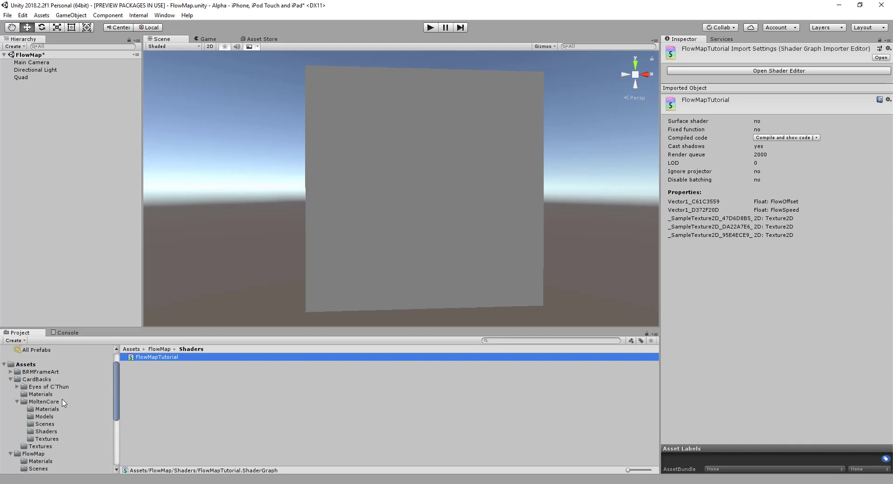
scroll(64, 403, "down", 5)
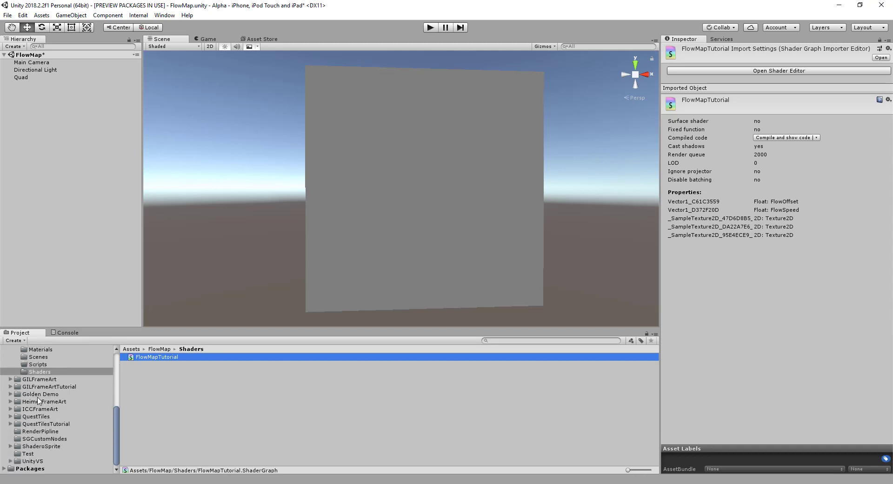
left_click(11, 387)
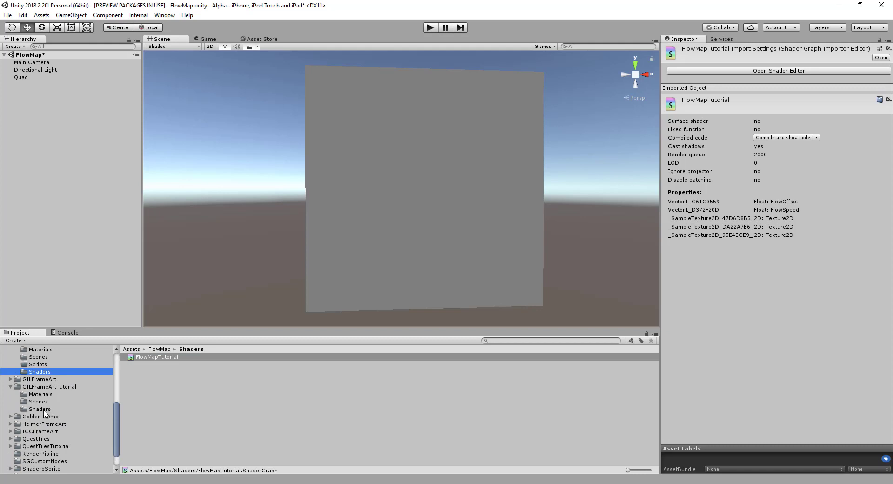
left_click(40, 409)
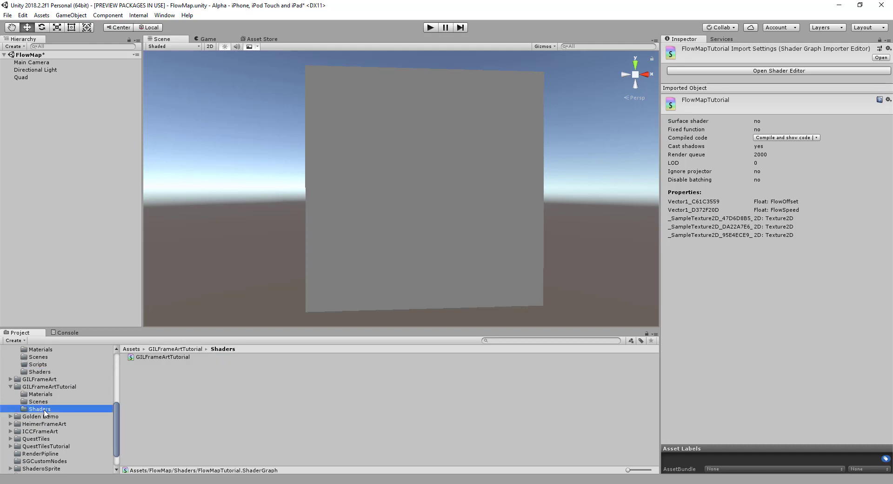
double_click(152, 358)
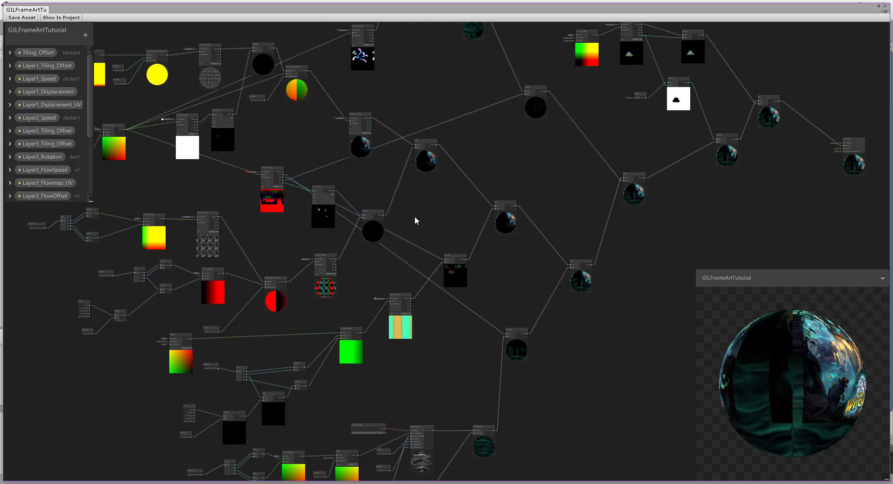
Examine the GILFrameArtTutorial node network from the layer 1 displacement nodes down to the lower Flowmap sub-graph node and its inputs
middle_click_drag(444, 217, 530, 152)
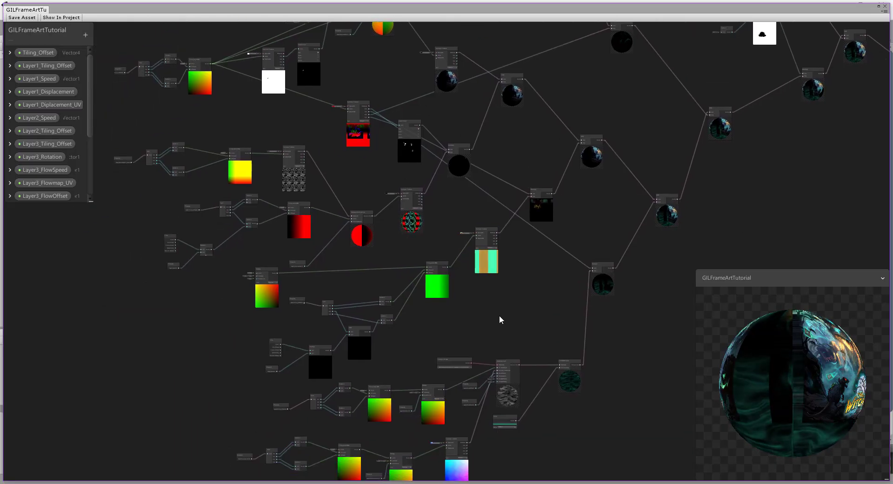
middle_click_drag(499, 316, 554, 319)
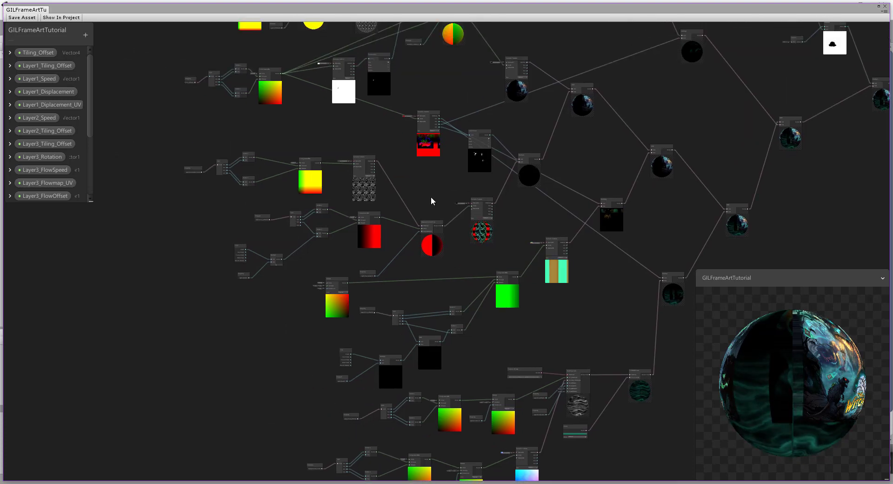
scroll(431, 196, "up", 2)
scroll(431, 196, "up", 2)
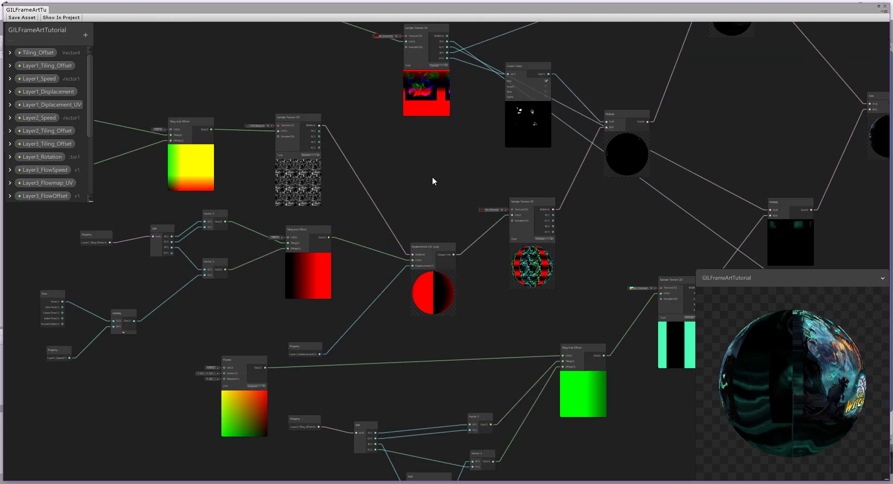
middle_click_drag(466, 179, 450, 295)
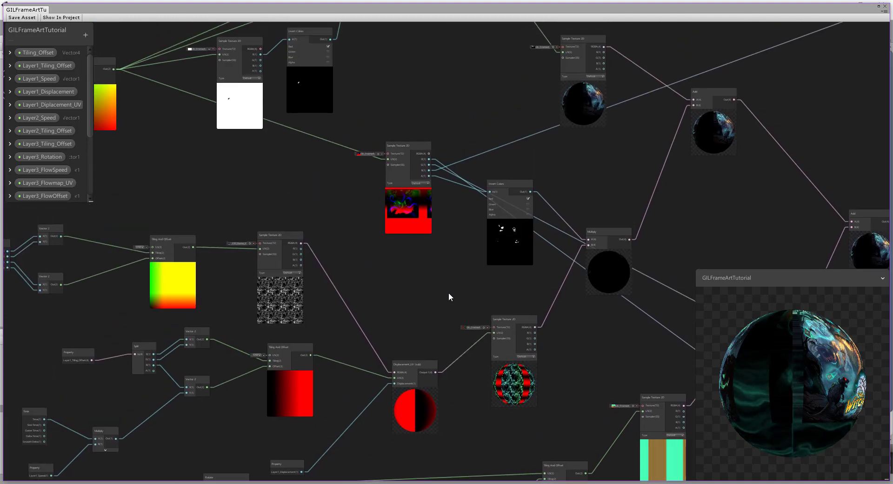
mouse_move(415, 149)
middle_mouse_down()
mouse_move(379, 292)
mouse_move(453, 141)
middle_mouse_up()
middle_click_drag(402, 321, 410, 133)
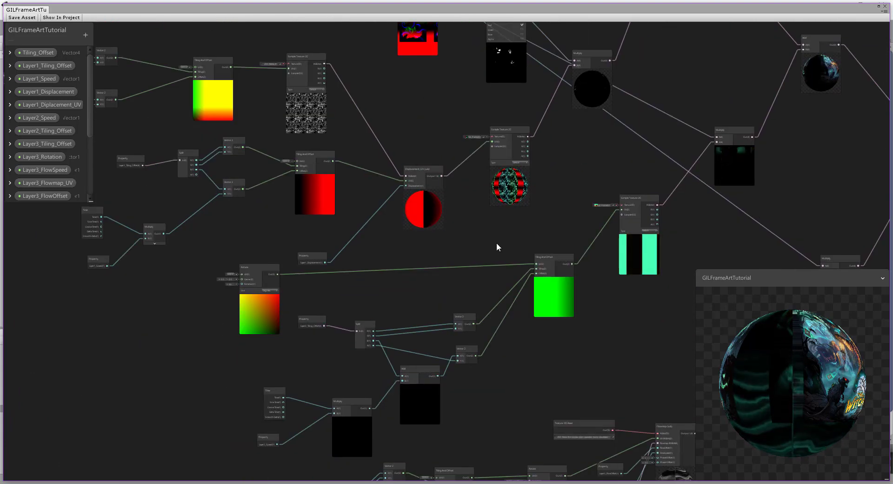
middle_click_drag(497, 244, 414, 117)
middle_click_drag(588, 322, 490, 211)
scroll(509, 234, "up", 2)
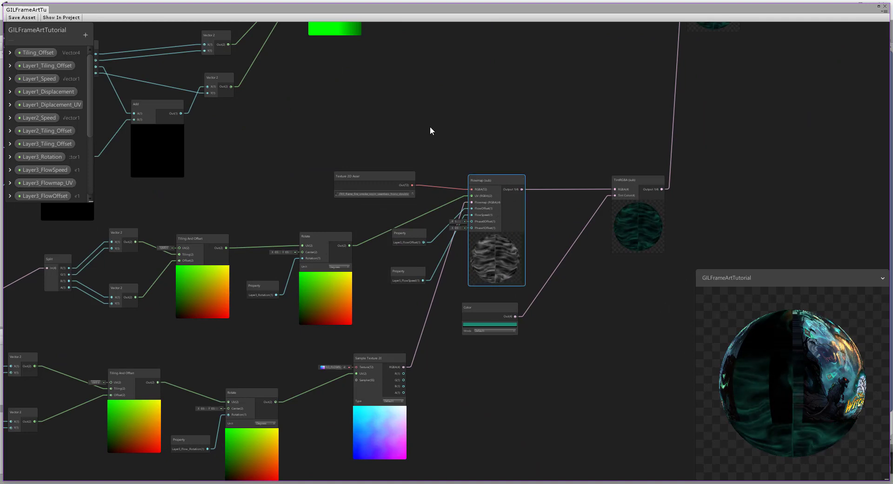
Examine the nodes around the Displacement_UV sub-graph and the chain of Multiply and Add nodes that combines the layers
middle_click_drag(429, 135, 368, 305)
scroll(570, 185, "down", 2)
middle_click_drag(520, 213, 491, 337)
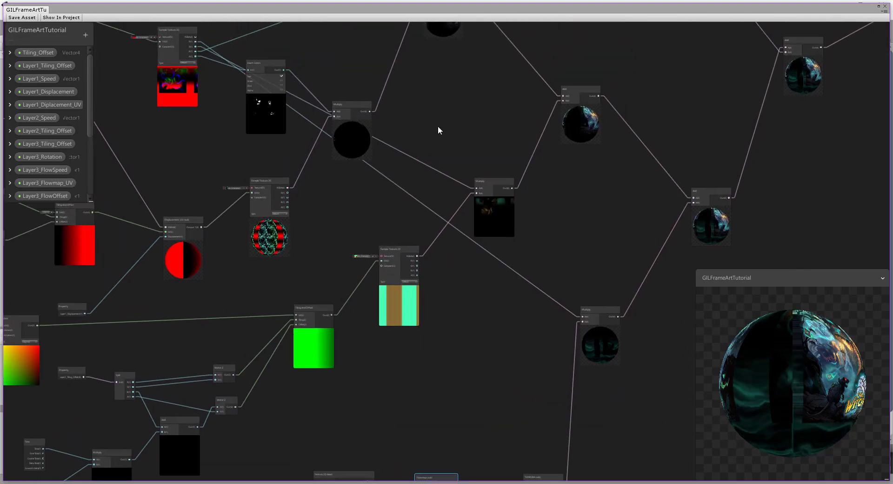
middle_click_drag(439, 127, 535, 259)
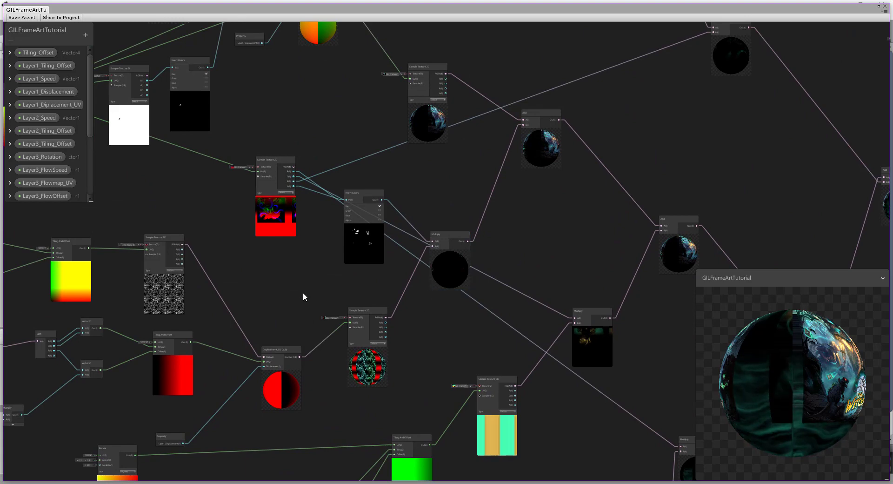
middle_click_drag(303, 296, 427, 199)
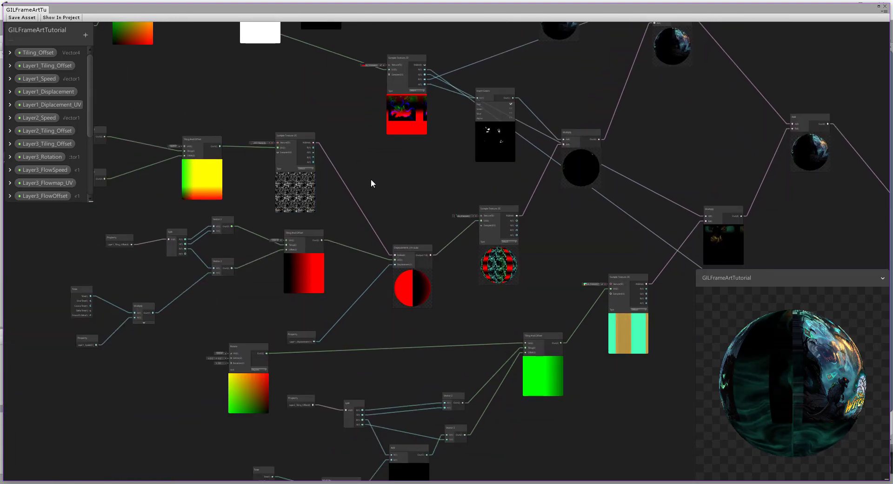
scroll(371, 180, "up", 2)
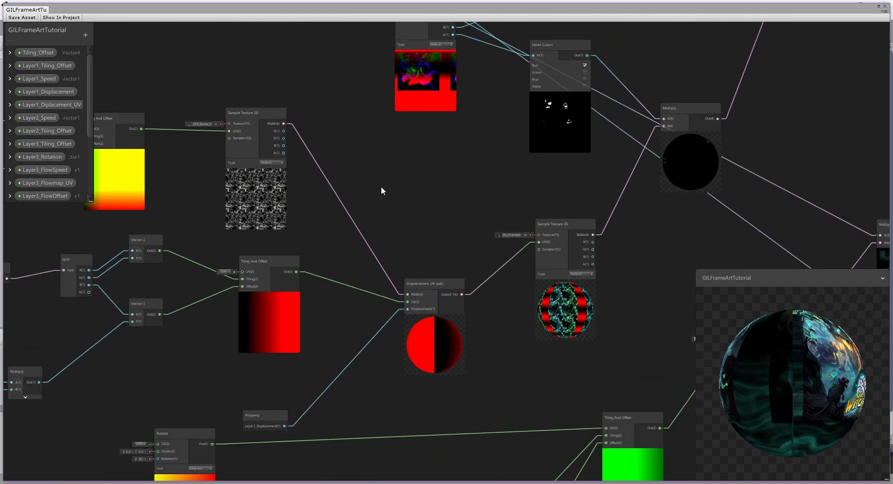
scroll(398, 185, "down", 1)
middle_click_drag(429, 191, 562, 232)
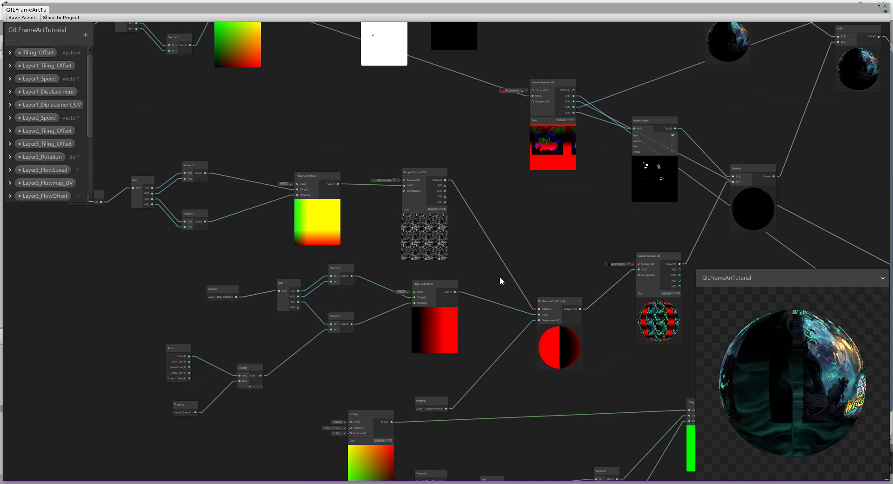
Examine the upper part of the graph up to the layer 4 Flowmap sub-graph node and its texture, rotation and flow inputs
middle_click_drag(500, 277, 397, 328)
middle_click_drag(478, 285, 429, 397)
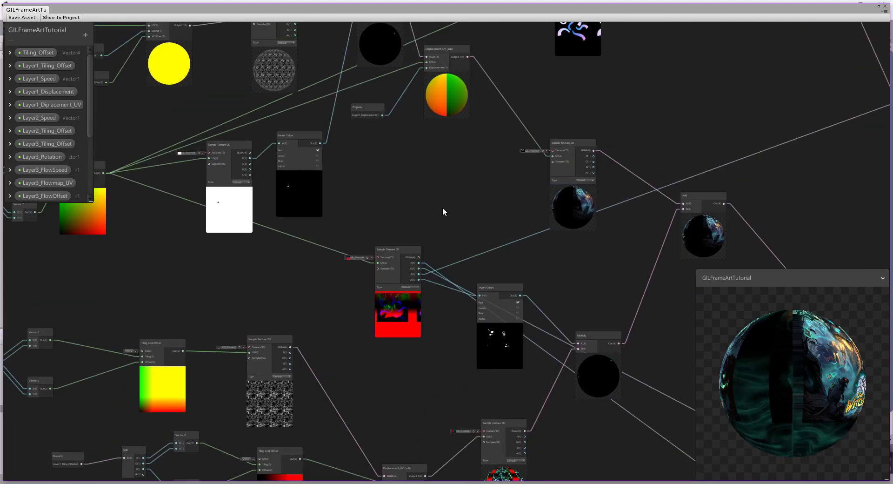
middle_click_drag(442, 207, 523, 333)
middle_click_drag(504, 297, 401, 387)
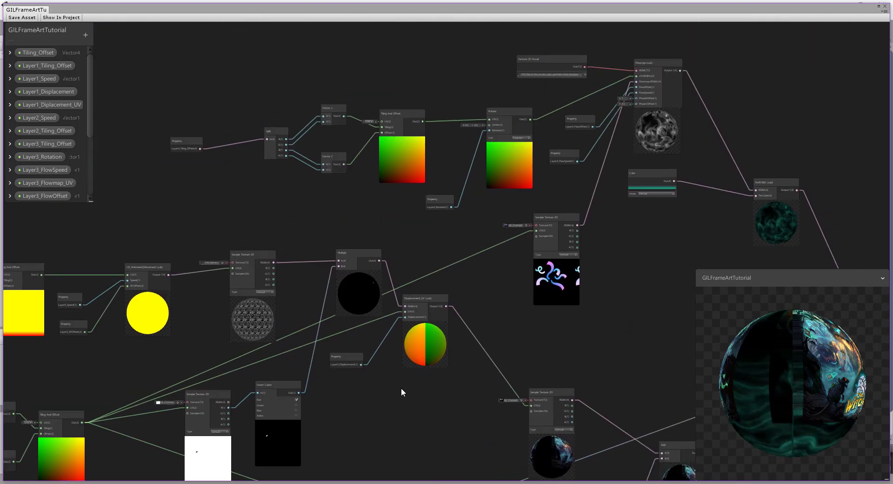
middle_click_drag(639, 280, 534, 330)
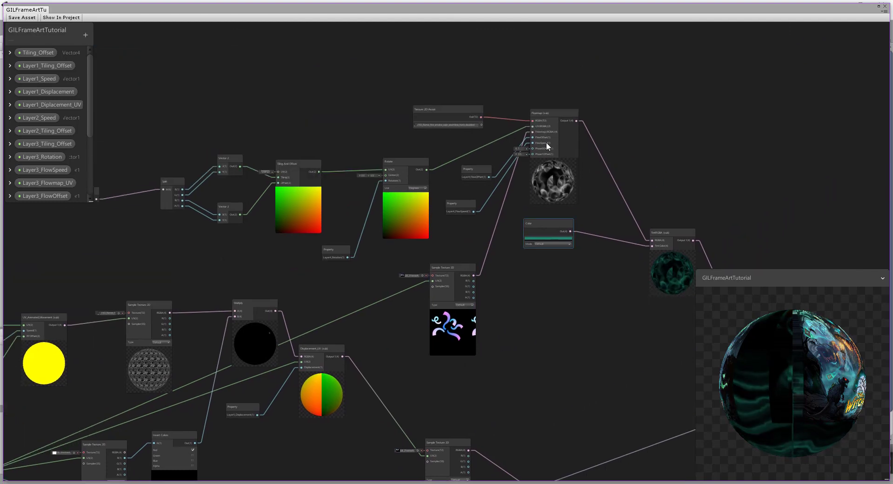
scroll(549, 140, "up", 3)
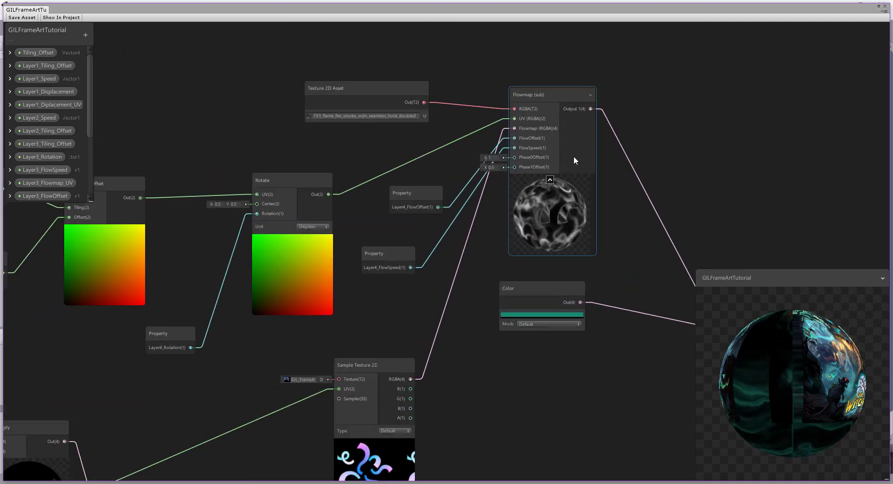
scroll(620, 142, "down", 3)
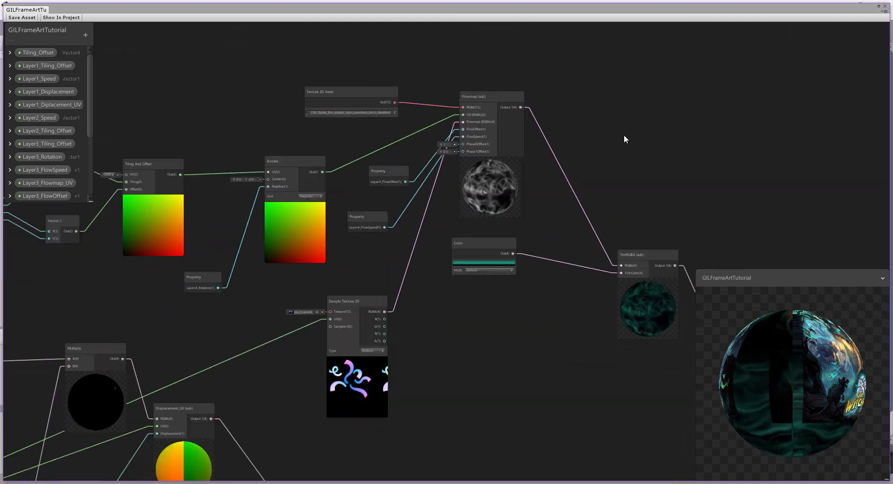
scroll(658, 164, "down", 2)
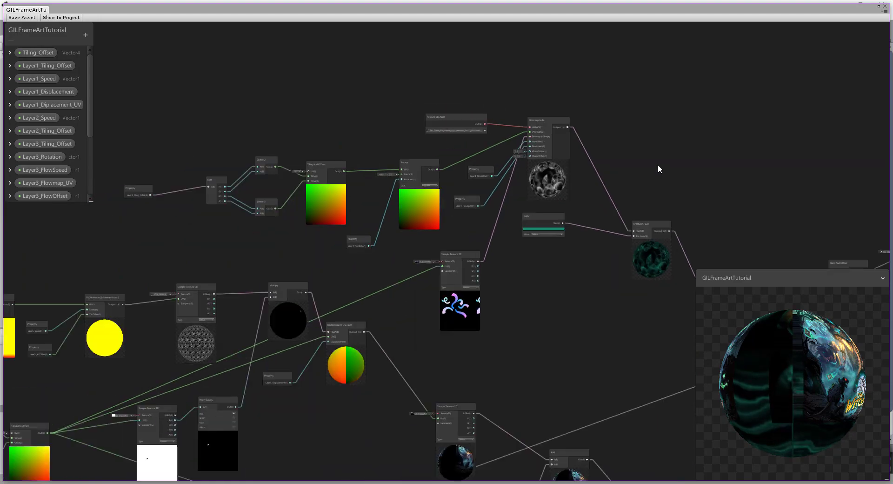
Open the Flowmap sub-graph from its layer 4 node, examine its node network up to the output, and close it
double_click(551, 120)
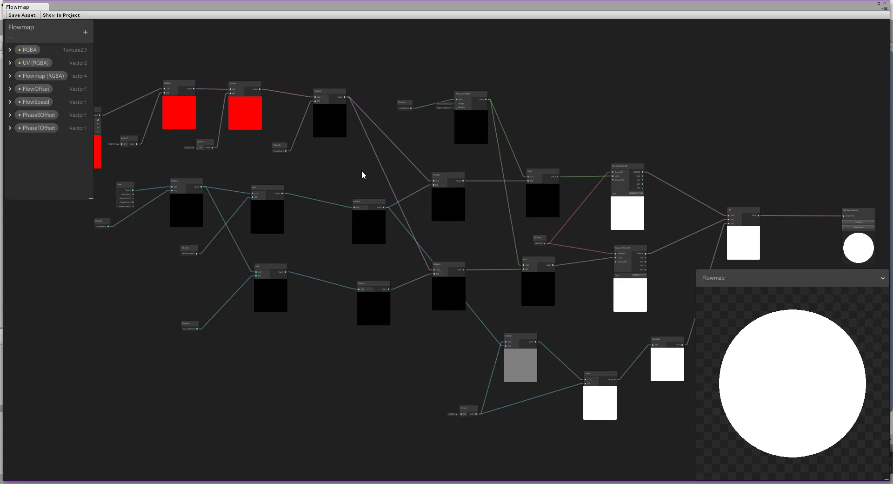
middle_click_drag(362, 171, 302, 167)
scroll(302, 168, "down", 1)
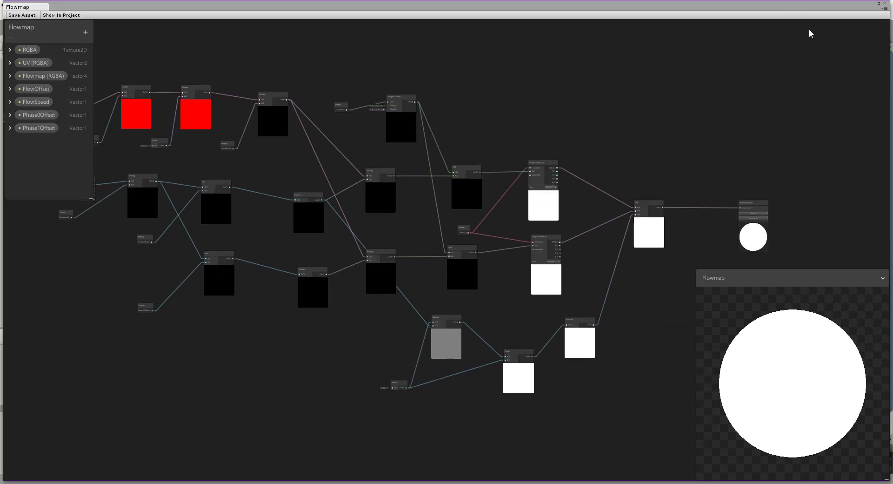
left_click(885, 3)
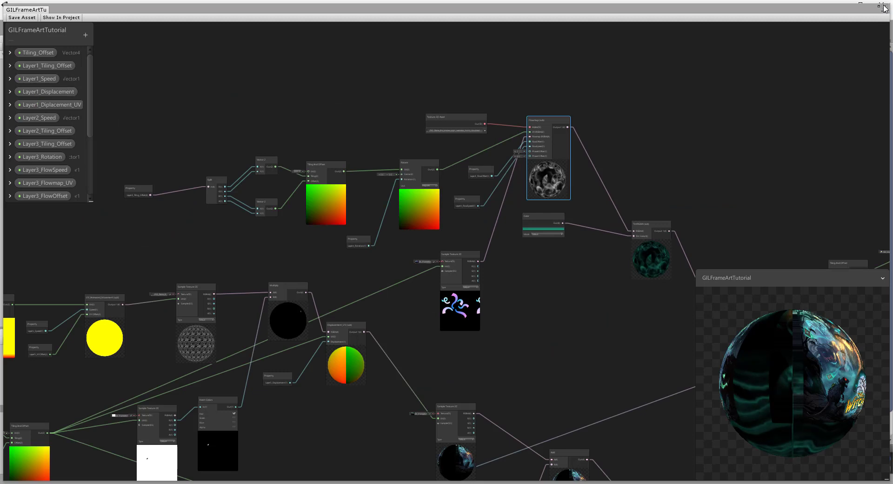
Copy the shader code of the layer 4 Flowmap sub-graph node and paste it into a new document in Notepad++
right_click(543, 122)
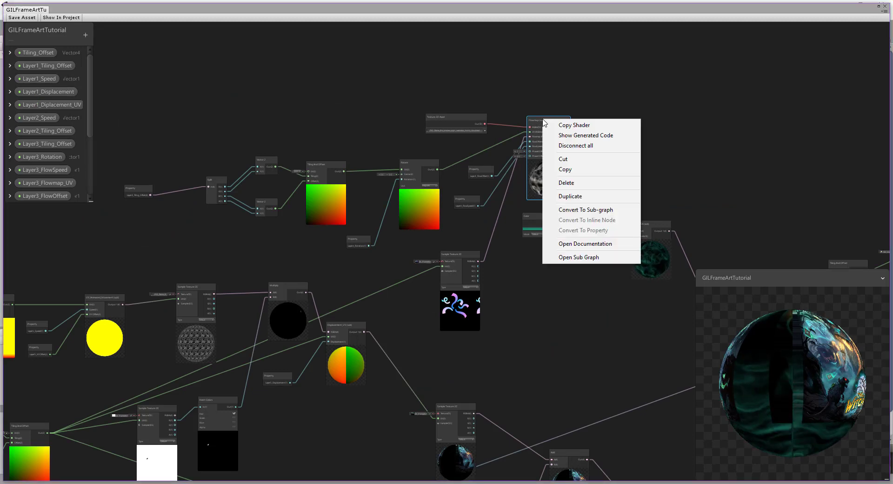
left_click(569, 127)
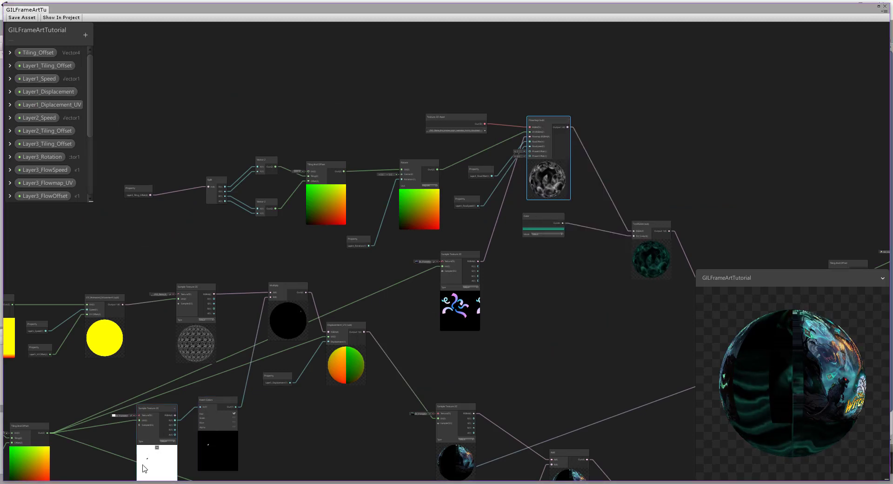
left_click(135, 483)
left_click(6, 26)
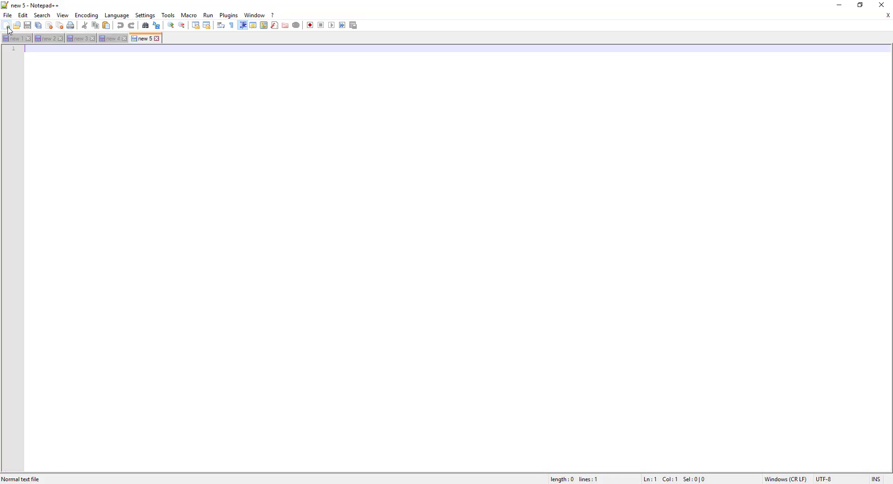
right_click(157, 154)
left_click(194, 181)
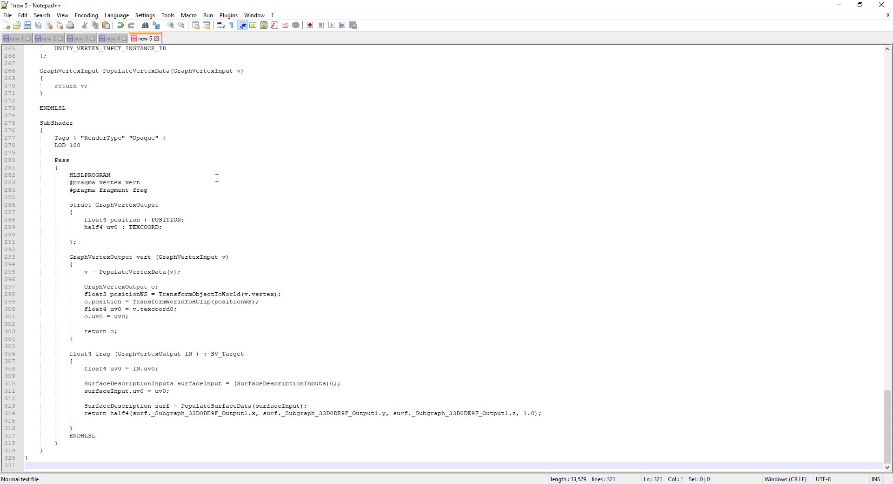
Locate the sg_Flowmap_C38A204C call in PopulateSurfaceData and its subgraph function definition, highlight the name, and examine the function body
scroll(268, 282, "up", 18)
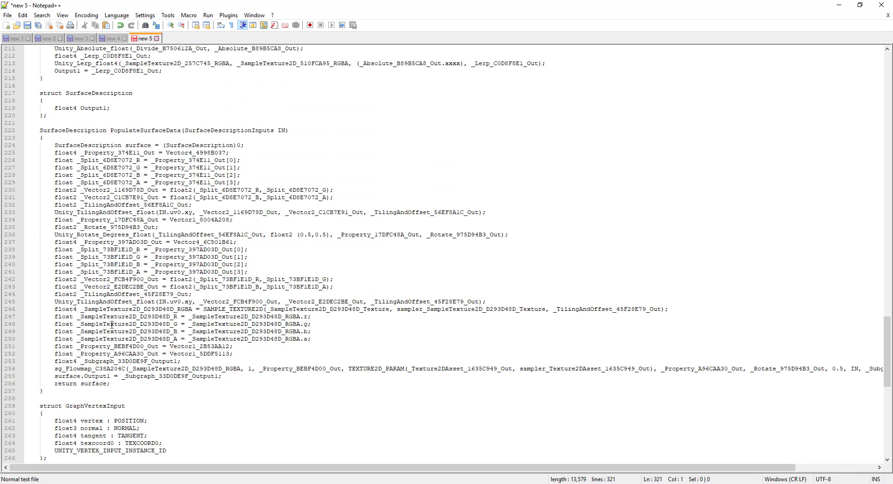
double_click(103, 368)
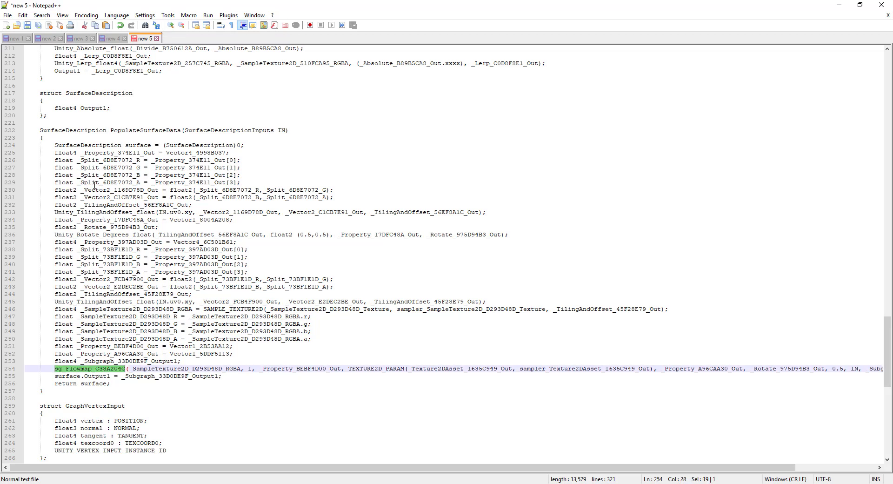
scroll(184, 235, "up", 20)
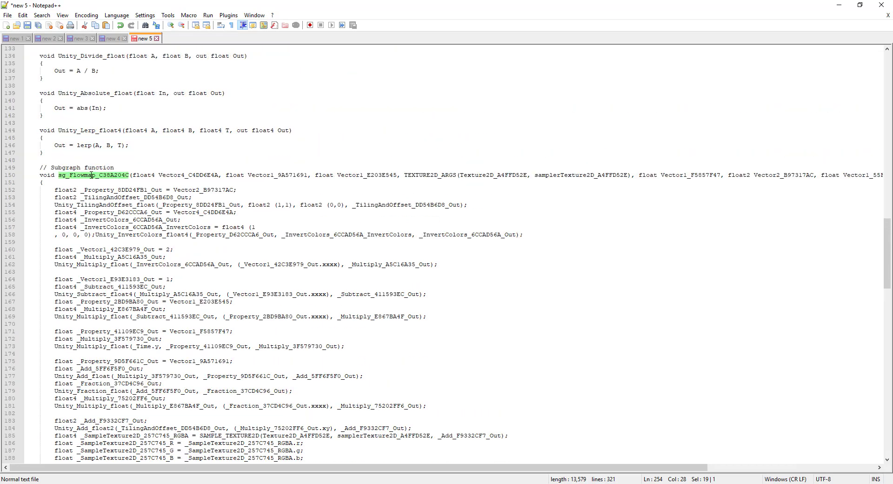
double_click(92, 175)
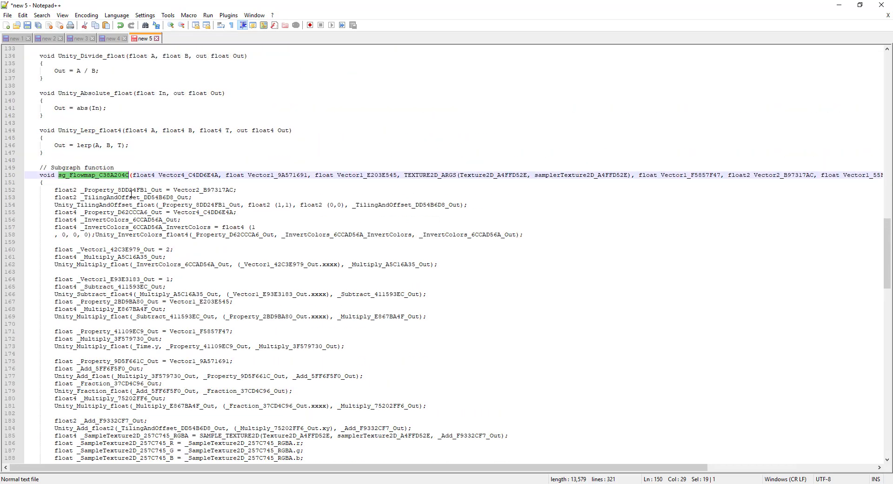
scroll(132, 193, "down", 4)
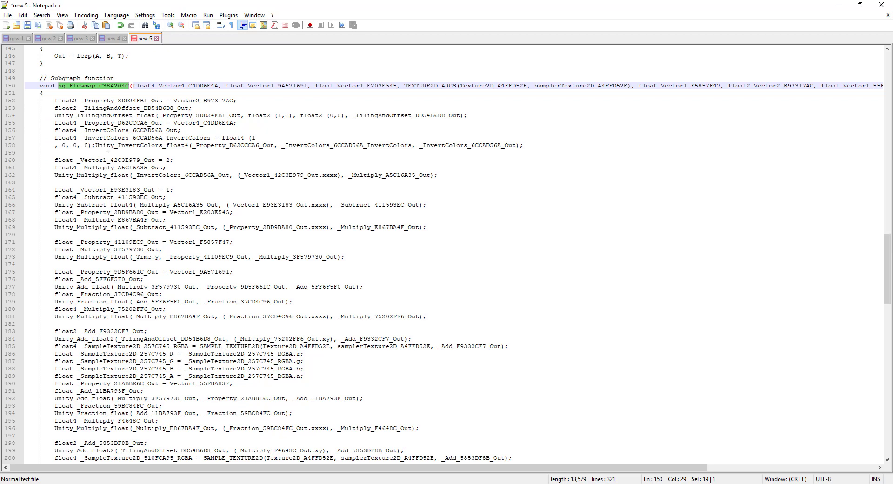
Highlight the entire sg_Flowmap_C38A204C subgraph function, from its signature to the closing brace, and examine its length
scroll(109, 148, "down", 10)
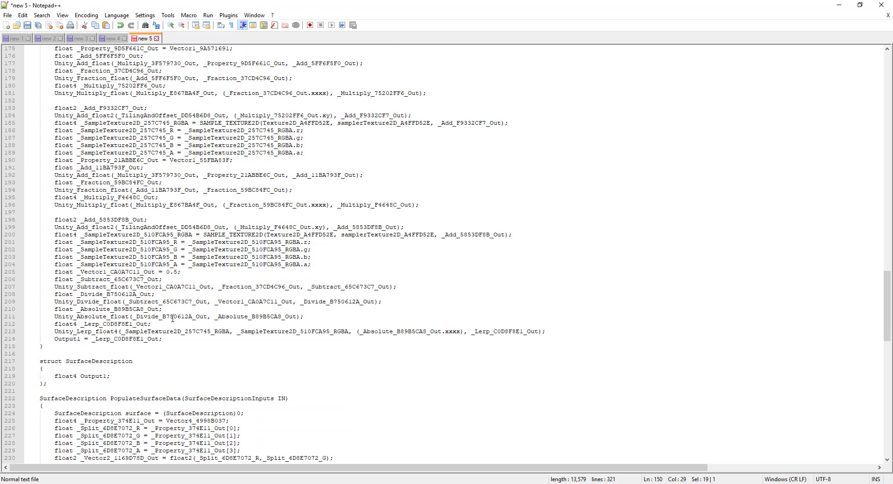
left_click_drag(163, 339, 62, 108)
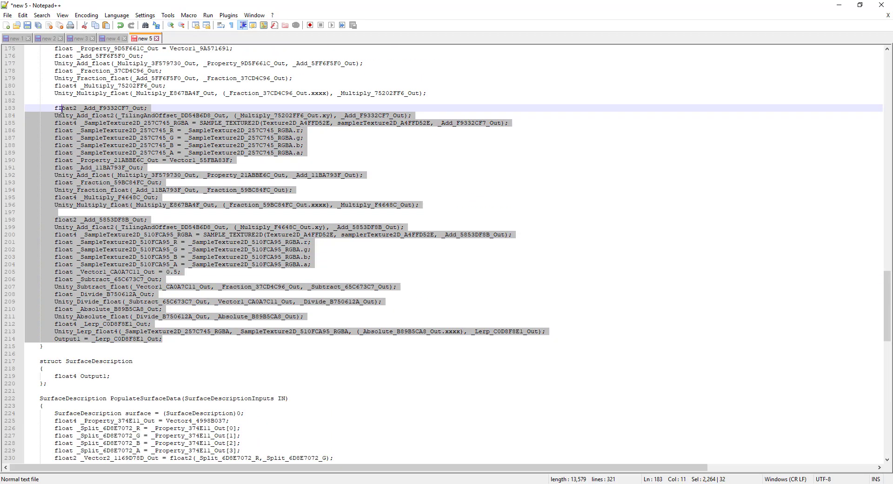
scroll(132, 117, "up", 10)
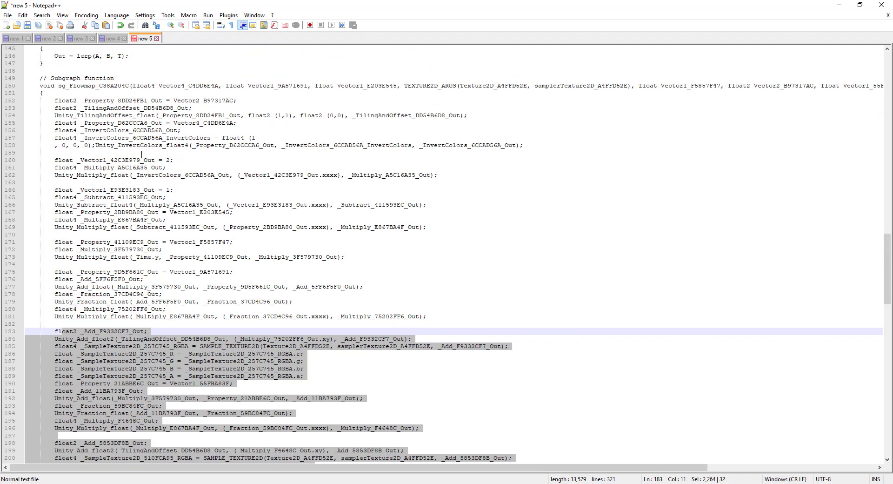
left_click(100, 131)
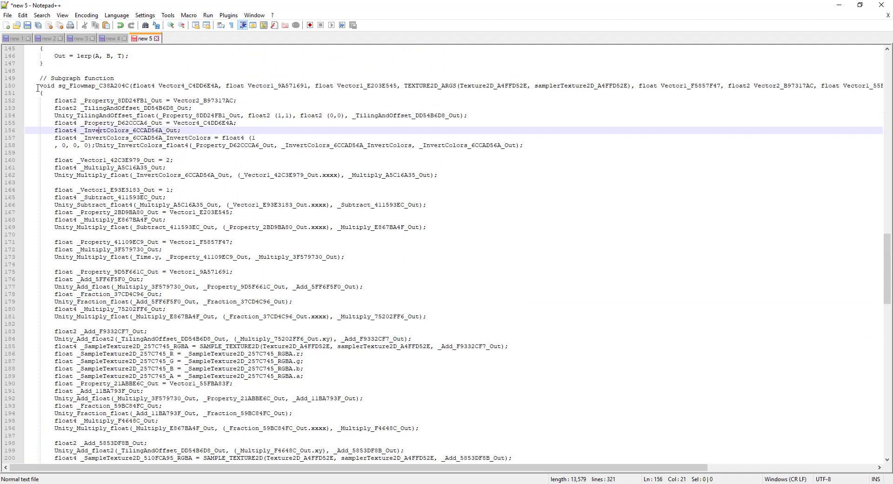
left_click_drag(39, 84, 220, 390)
scroll(220, 372, "down", 7)
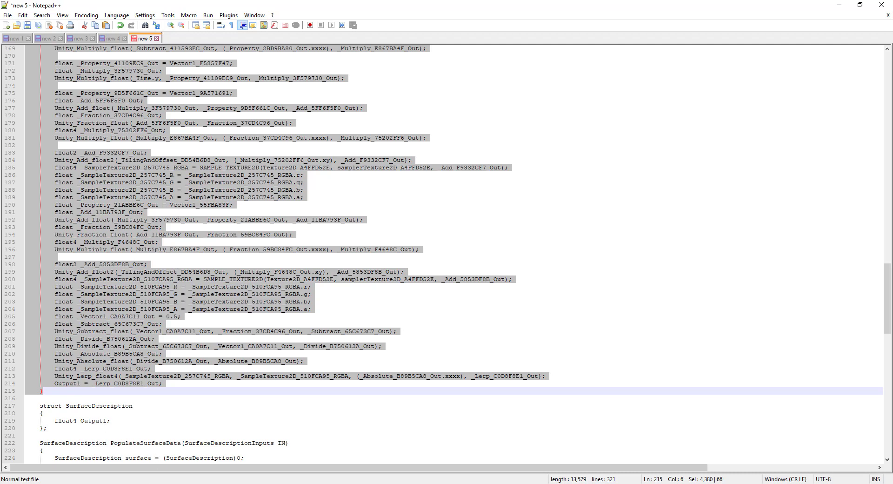
Switch to Firefox and highlight the fragment code in the Flow Map Shader gist, from the flowDir declaration through the finalColor line
left_click(70, 473)
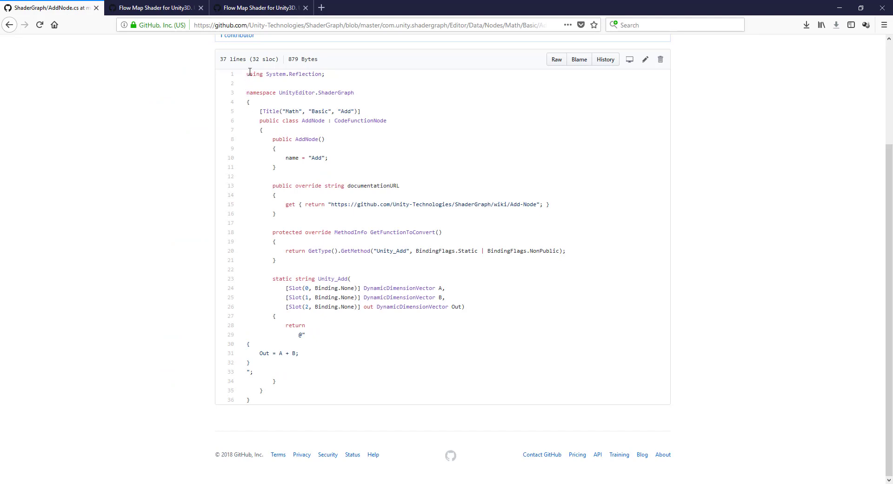
left_click_drag(250, 74, 385, 335)
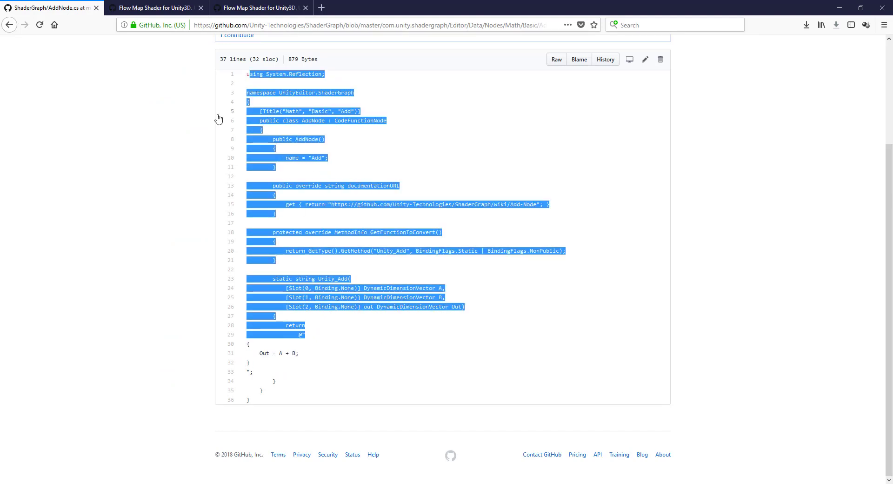
left_click(177, 11)
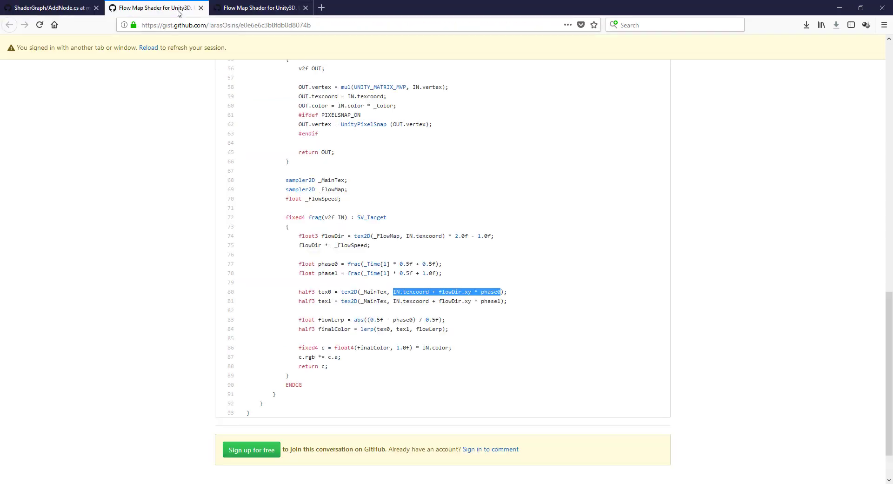
left_click(397, 302)
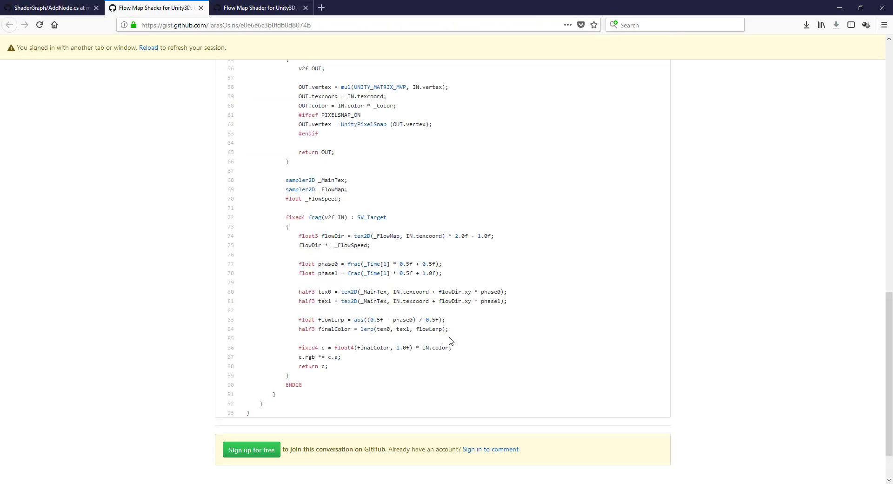
left_click_drag(454, 333, 298, 236)
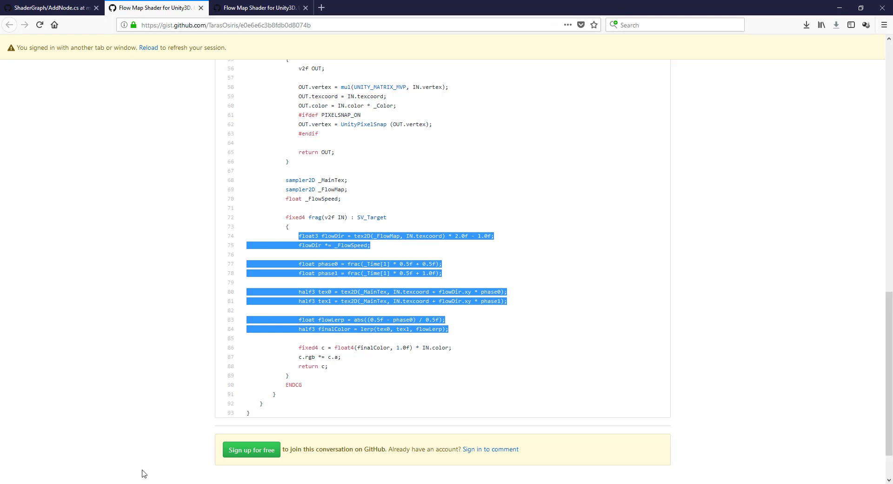
Compare the highlighted subgraph function in Notepad++ with the gist's handwritten flow map code, ending back in Firefox
left_click(135, 483)
scroll(166, 200, "up", 8)
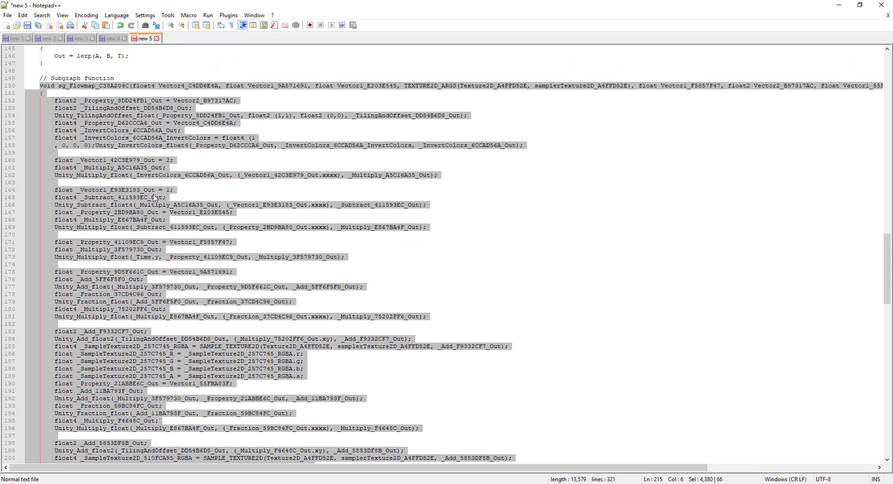
scroll(154, 197, "down", 6)
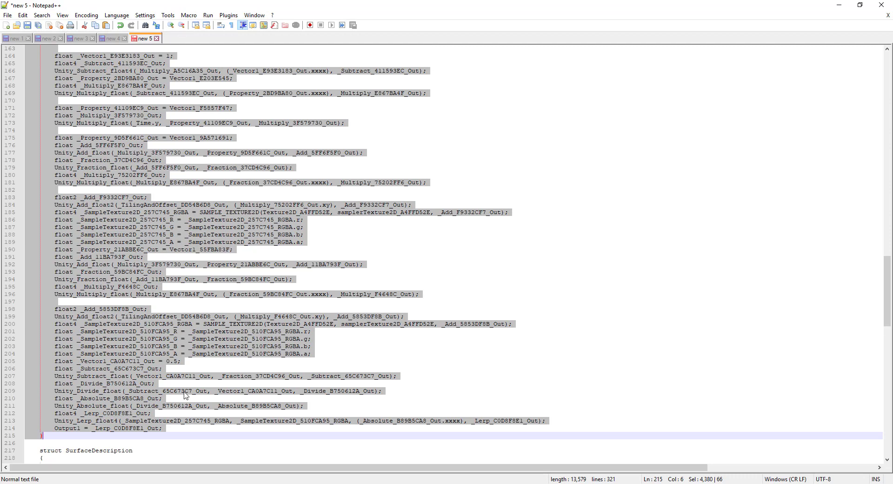
key("alt+Tab")
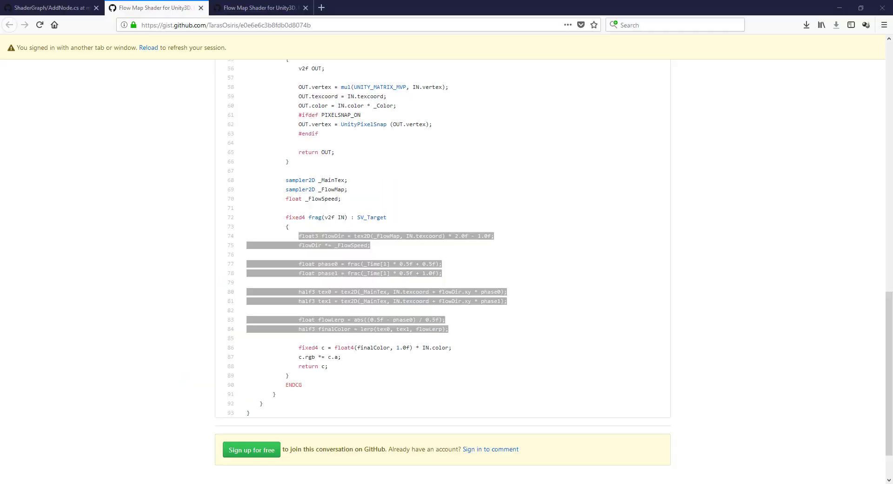